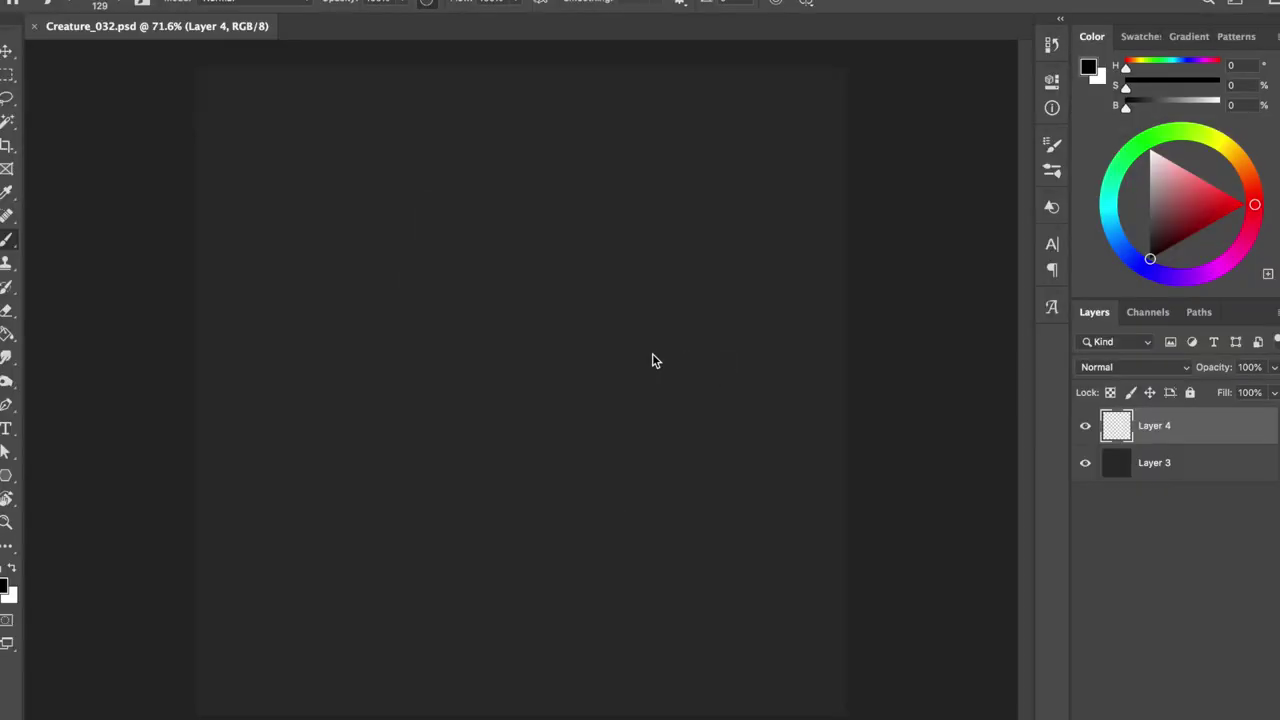
- Sketch the bald head outline with a small brush, adding eye sockets and under-chin shading
left_click_drag(470, 195, 480, 294)
key("ctrl+z")
left_click_drag(561, 190, 515, 265)
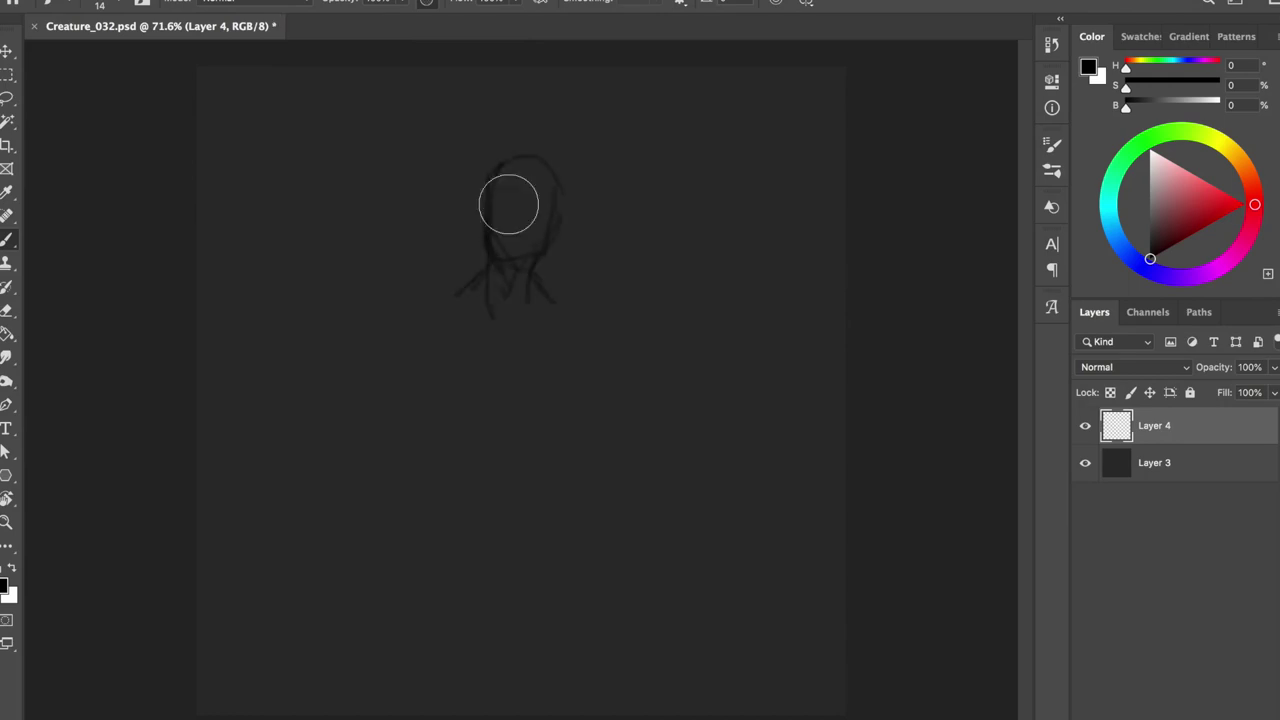
left_click_drag(491, 208, 497, 212)
left_click_drag(518, 207, 527, 216)
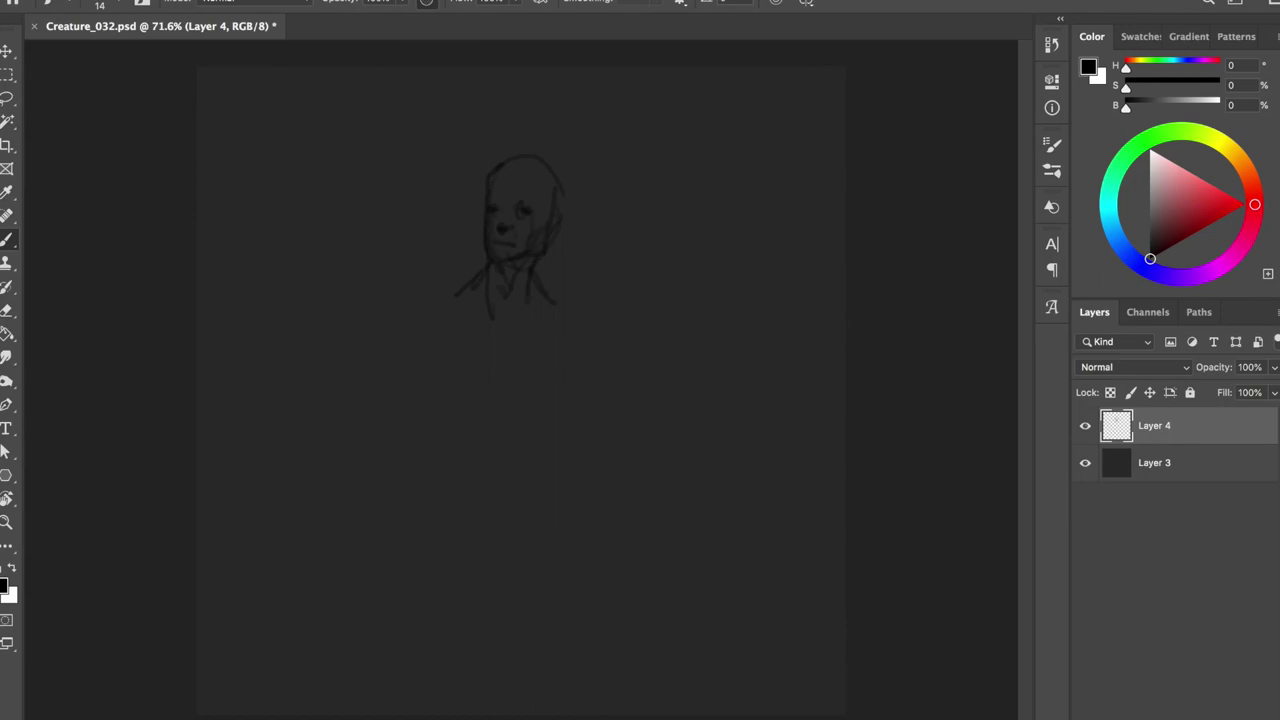
left_click_drag(524, 258, 498, 284)
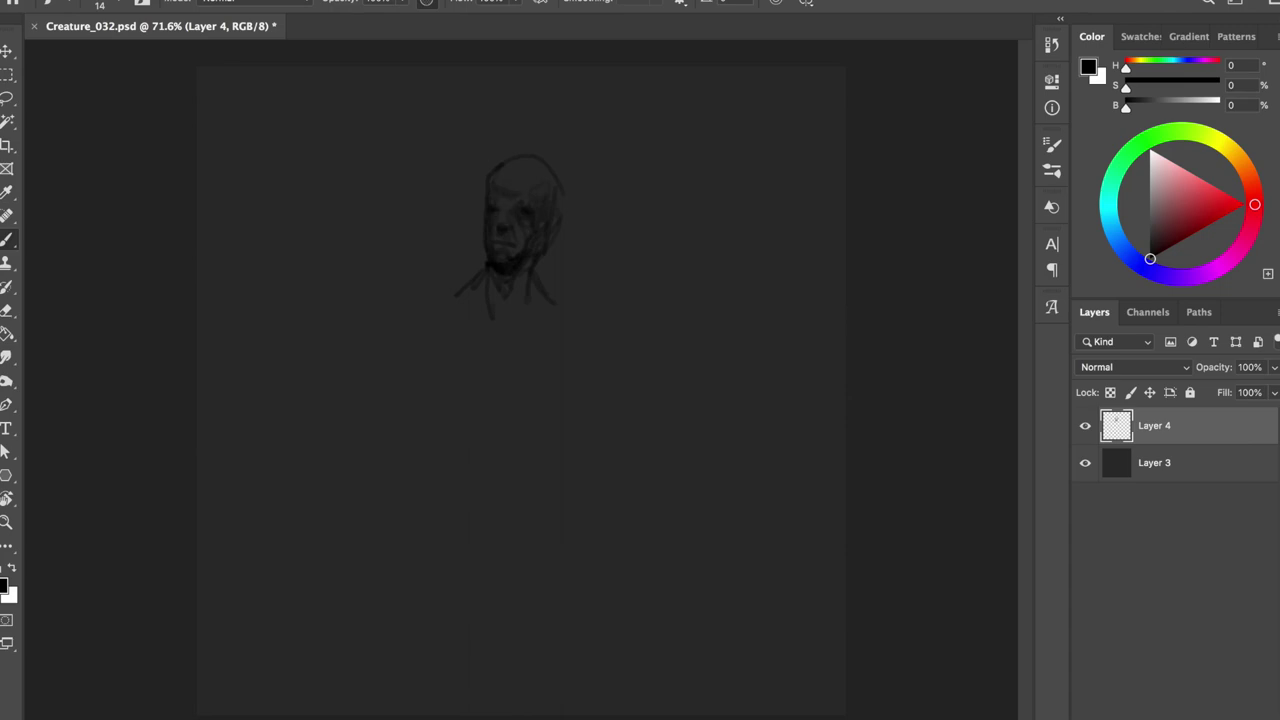
- Flip the view to check proportions, then try and undo a body outline below the head
key("h")
key("h")
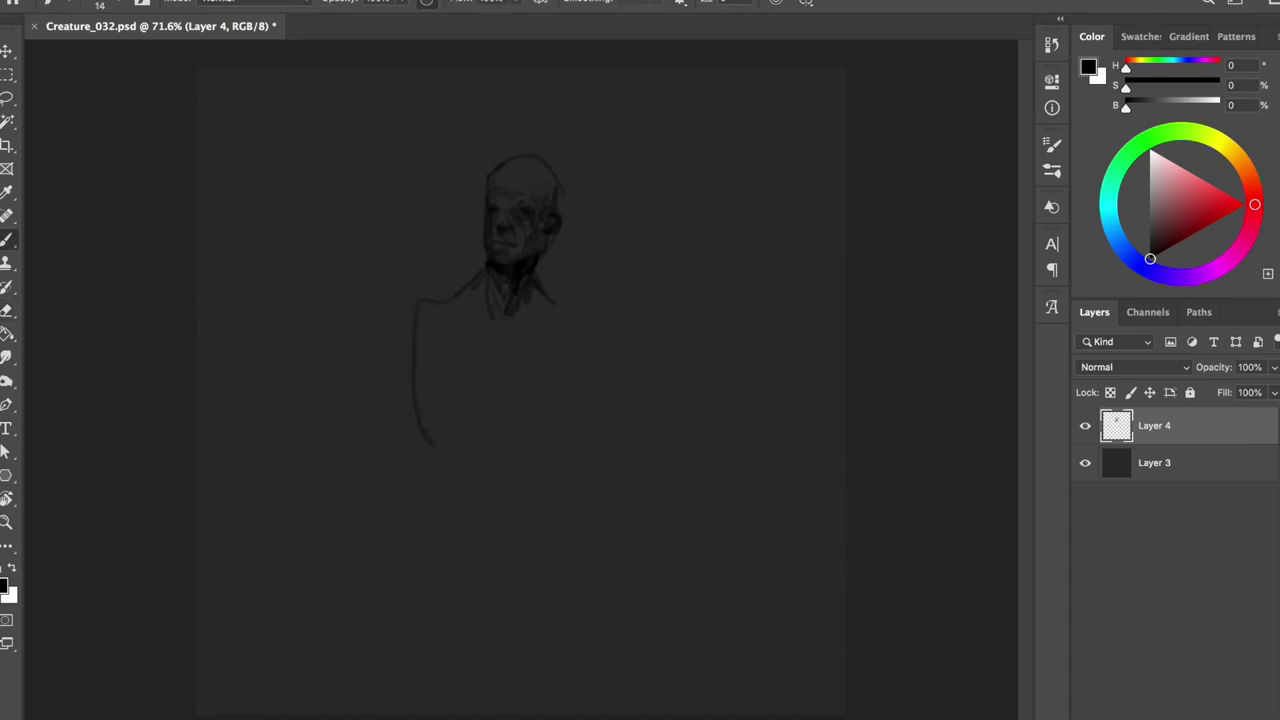
left_click_drag(463, 288, 545, 310)
key("ctrl+z")
key("F2")
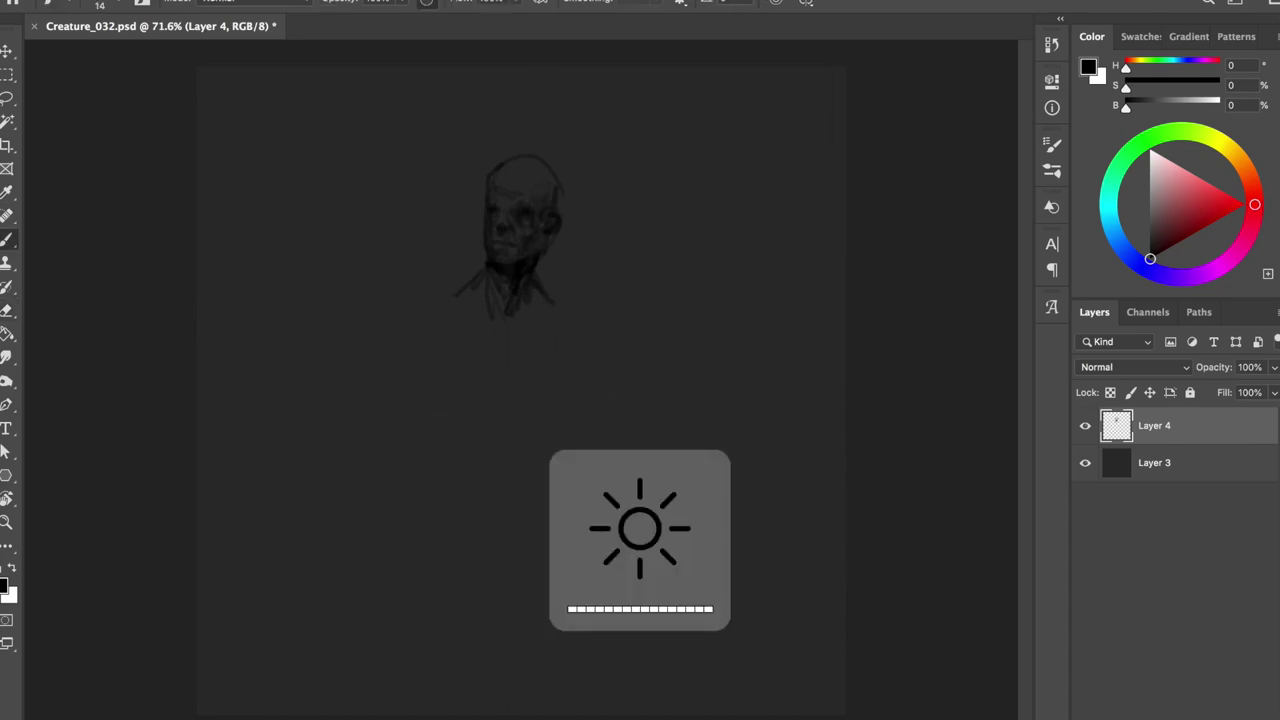
- Sketch the shoulders, arms and chest lines below the head with a slightly larger brush, then save
mouse_move(436, 322)
left_mouse_down()
mouse_move(537, 369)
mouse_move(445, 430)
left_mouse_up()
mouse_move(568, 388)
left_mouse_down()
mouse_move(542, 356)
mouse_move(460, 375)
left_mouse_up()
mouse_move(515, 312)
left_mouse_down()
mouse_move(523, 346)
mouse_move(505, 350)
left_mouse_up()
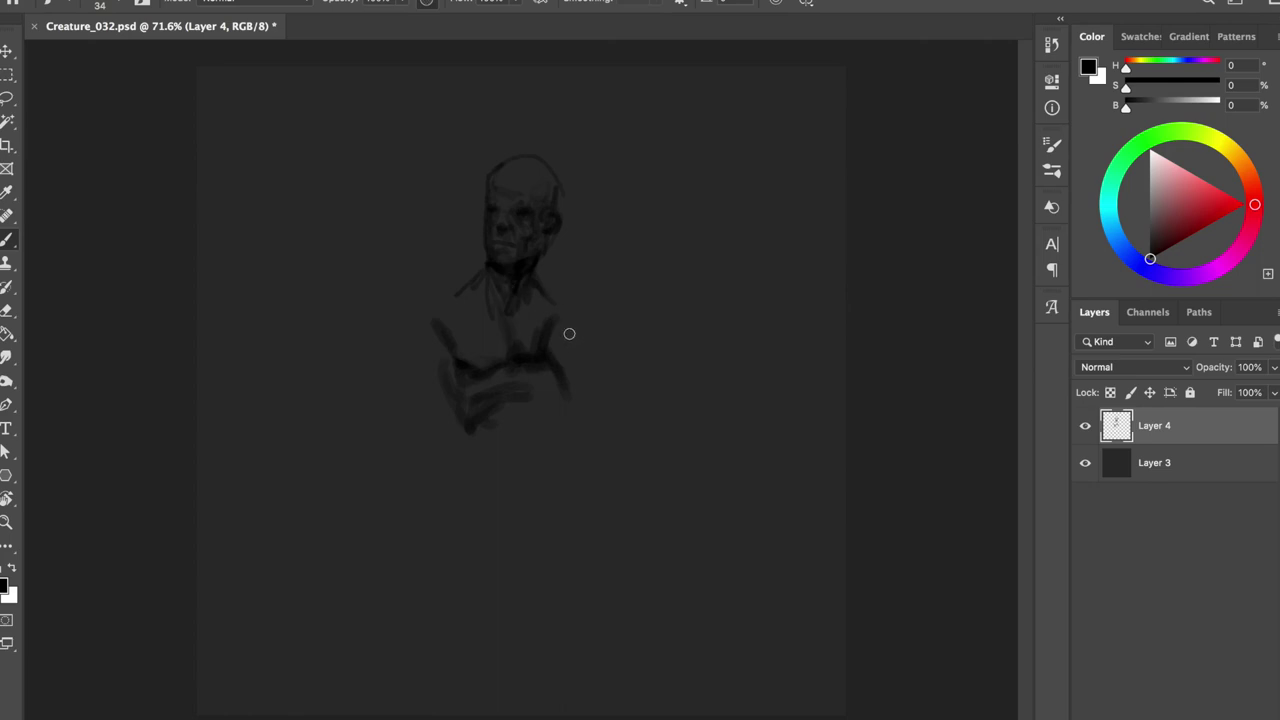
right_click(583, 317)
key("Return")
left_click_drag(550, 316, 534, 350)
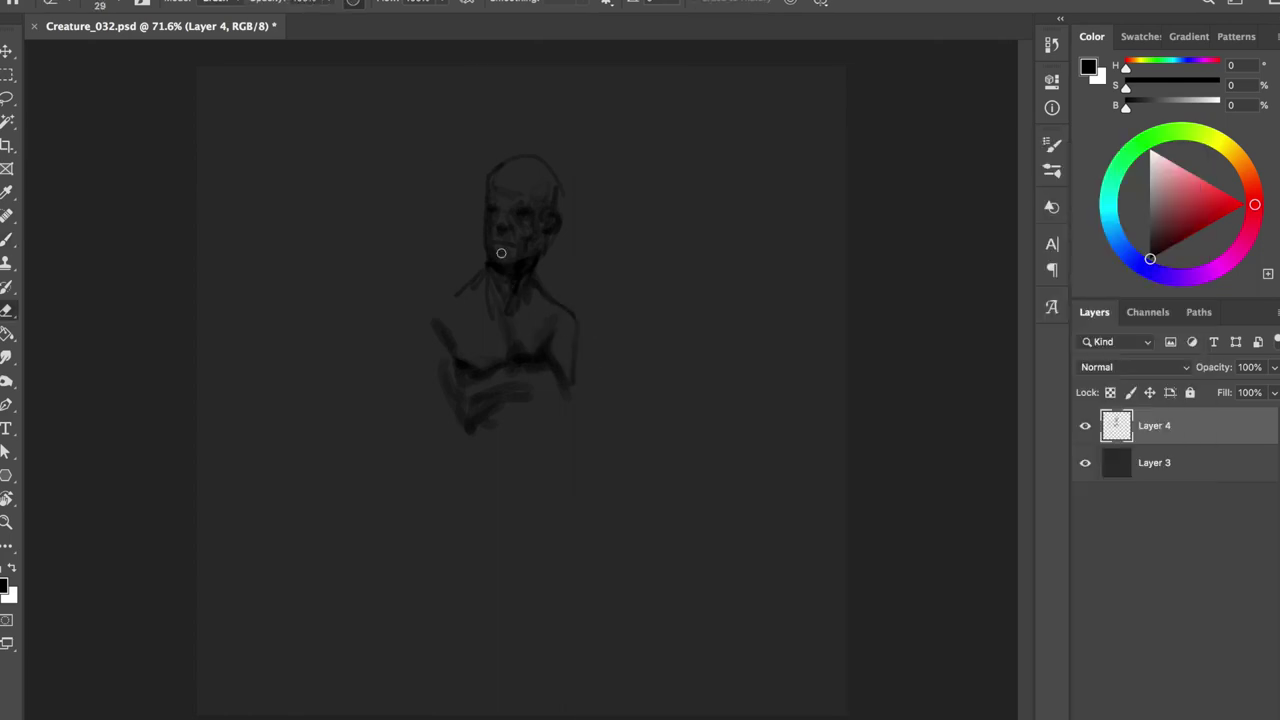
mouse_move(488, 296)
left_mouse_down()
mouse_move(433, 309)
mouse_move(440, 366)
left_mouse_up()
key("ctrl+s")
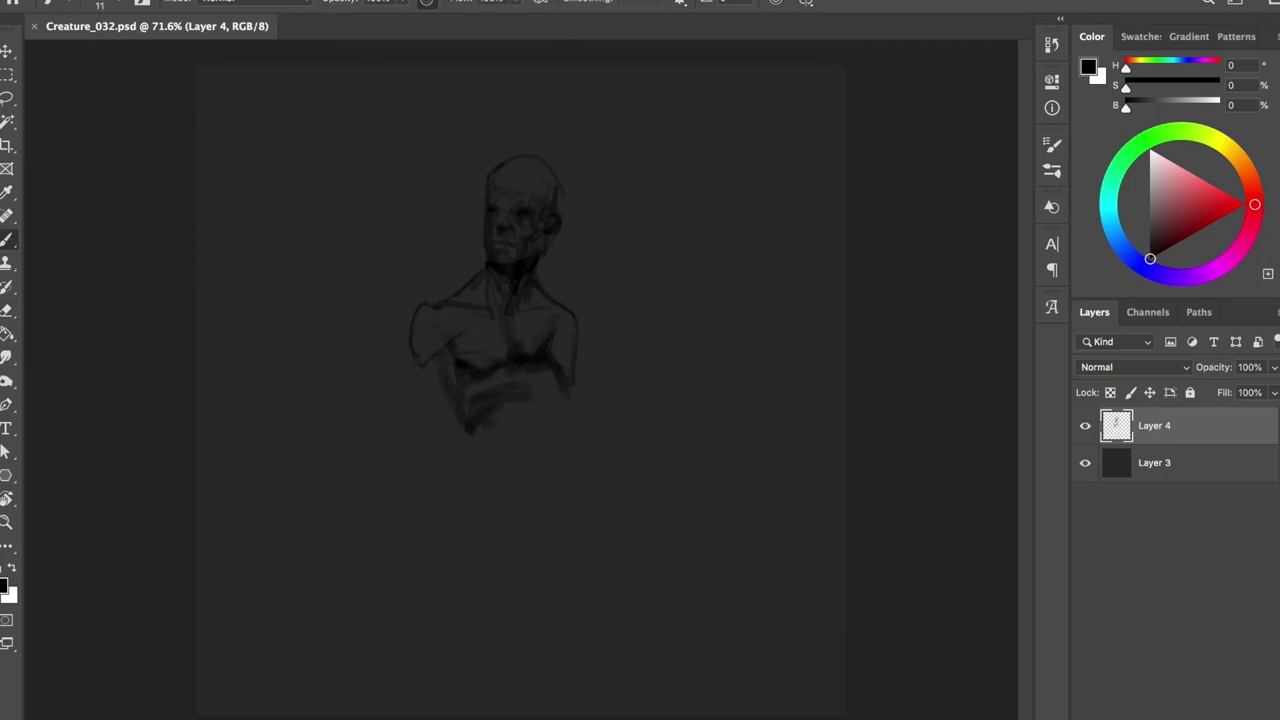
- Try strokes below the left shoulder and lower torso, keeping one new lower-torso line
left_click_drag(410, 366, 399, 443)
left_click_drag(434, 372, 421, 438)
key("ctrl+z")
key("ctrl+z")
left_click_drag(568, 400, 590, 470)
left_click_drag(480, 456, 466, 470)
key("ctrl+z")
key("ctrl+z")
left_click_drag(536, 388, 498, 422)
- Extend and darken the right arm and lower torso lines, undoing loose strokes left of the figure
left_click_drag(604, 428, 634, 484)
left_click_drag(480, 440, 512, 518)
left_click_drag(520, 398, 462, 424)
left_click_drag(578, 404, 702, 590)
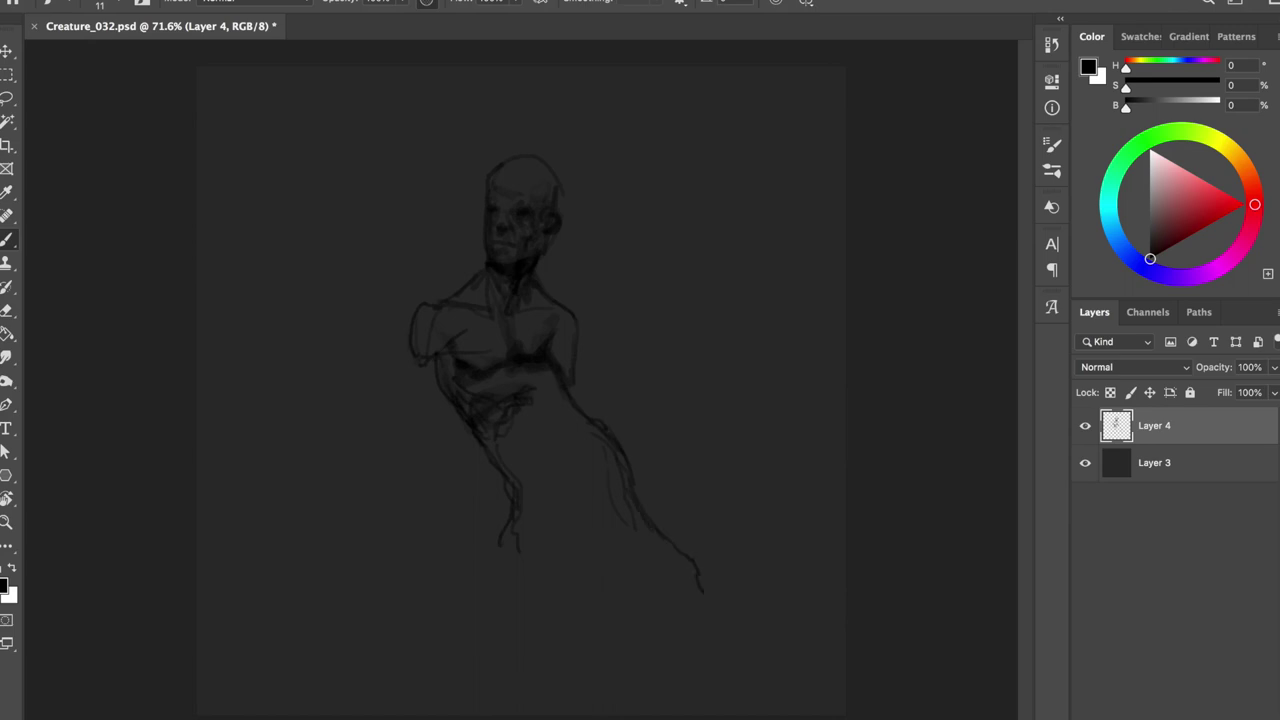
mouse_move(516, 540)
left_mouse_down()
mouse_move(514, 613)
mouse_move(392, 480)
mouse_move(380, 296)
left_mouse_up()
key("ctrl+z")
key("ctrl+z")
key("ctrl+z")
left_click_drag(568, 341, 443, 271)
left_click_drag(384, 545, 718, 137)
key("ctrl+z")
key("ctrl+z")
key("ctrl+z")
- Sketch the left arm down to the hip and save the painting
mouse_move(288, 298)
left_mouse_down()
mouse_move(368, 542)
mouse_move(298, 392)
mouse_move(370, 510)
left_mouse_up()
left_click_drag(382, 518, 394, 530)
key("e")
key("b")
key("e")
key("b")
key("ctrl+s")
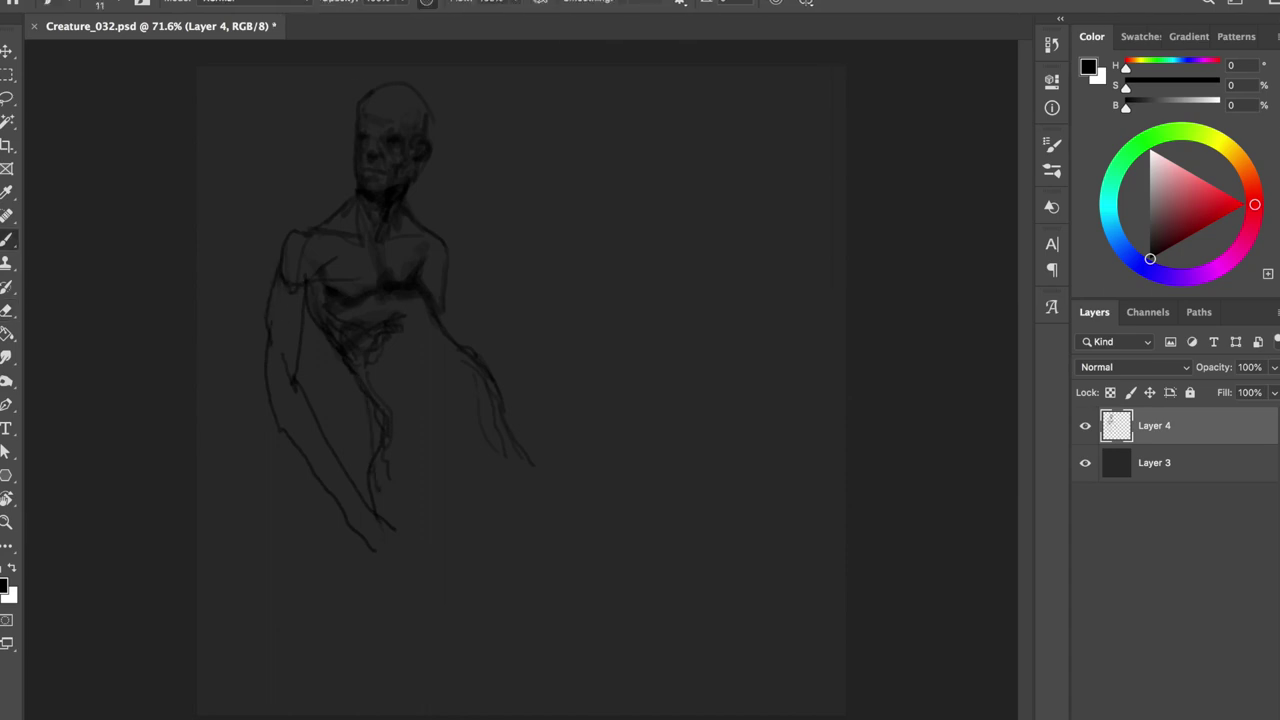
- Erase stray dark sketch lines on the torso and leg
key("l")
key("b")
key("e")
left_click_drag(380, 475, 394, 331)
key("b")
key("e")
mouse_move(317, 409)
left_mouse_down()
mouse_move(371, 366)
mouse_move(397, 394)
mouse_move(291, 357)
mouse_move(470, 480)
mouse_move(306, 393)
mouse_move(369, 320)
left_mouse_up()
key("b")
- Shade the lower belly with a small brush and retry the lower-left sketch line
right_click(306, 393)
key("Escape")
key("e")
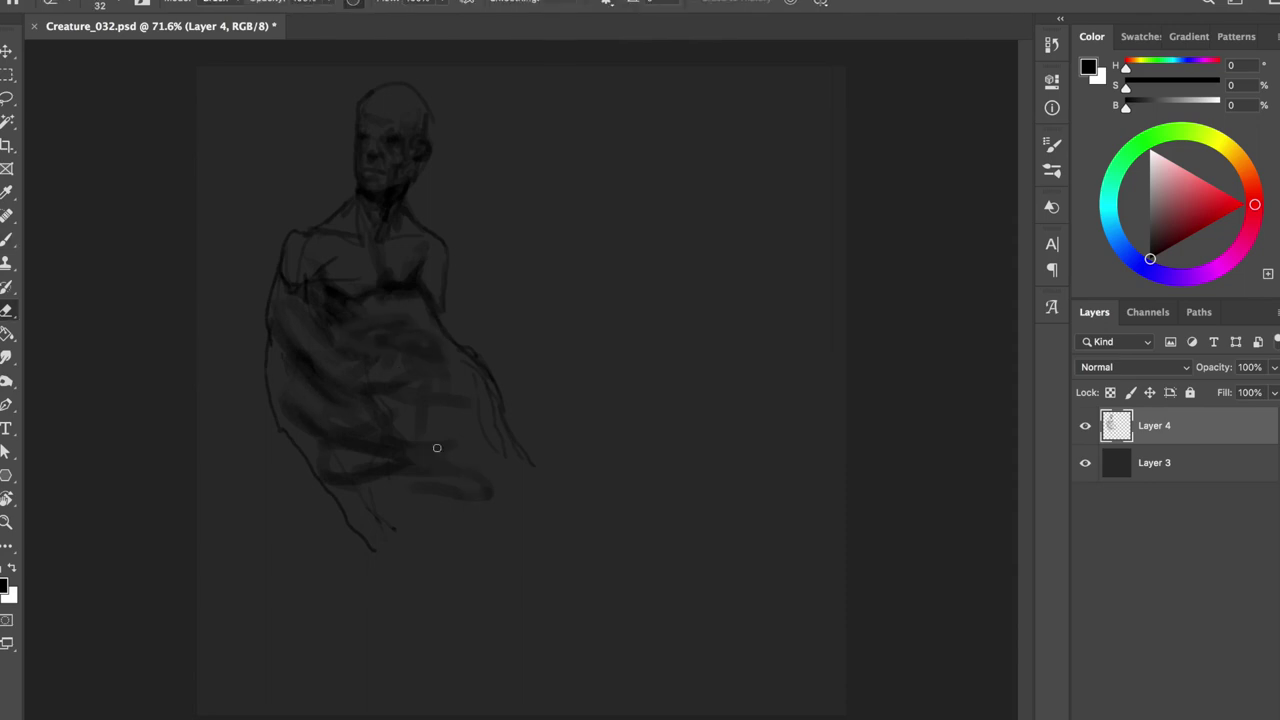
key("b")
left_click_drag(449, 463, 446, 483)
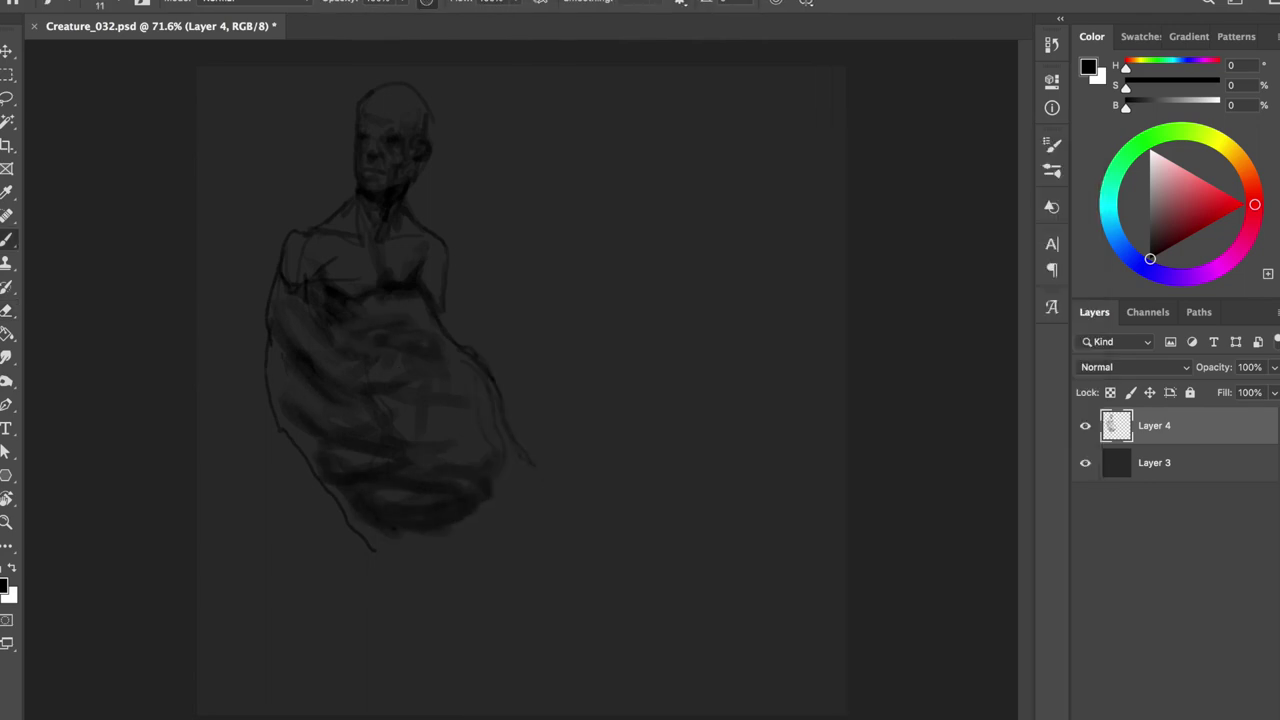
key("ctrl+z")
left_click_drag(326, 488, 262, 565)
key("ctrl+z")
- Shift the whole sketch to the right and draw a long stroke looping down and right
left_click_drag(318, 532, 228, 548)
key("v")
left_click_drag(390, 457, 488, 457)
key("b")
mouse_move(326, 547)
left_mouse_down()
mouse_move(258, 585)
mouse_move(502, 640)
left_mouse_up()
- Sketch the inner leg lines and a stroke beside the belly
left_click_drag(412, 606, 528, 603)
left_click_drag(452, 578, 293, 578)
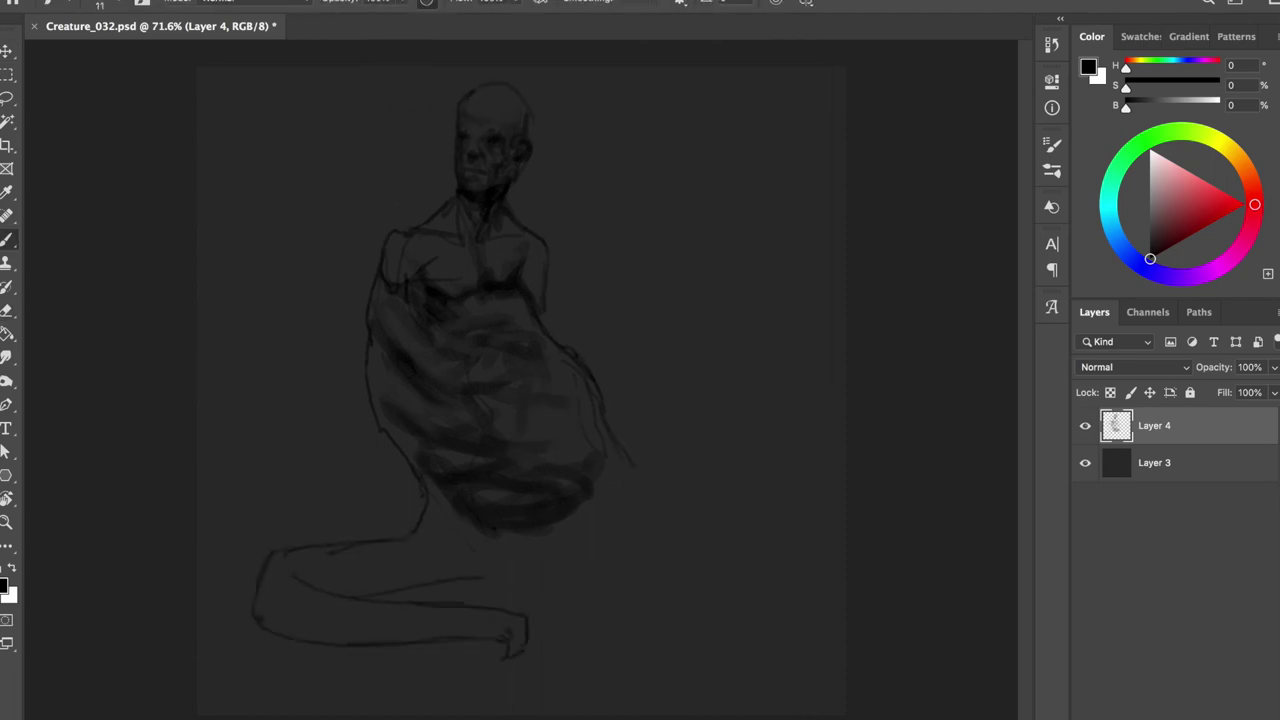
left_click_drag(468, 578, 522, 585)
left_click_drag(404, 474, 424, 534)
key("e")
key("b")
- Draw the bent leg contours with the foot and toes, then save
mouse_move(384, 434)
left_mouse_down()
mouse_move(380, 478)
mouse_move(334, 530)
left_mouse_up()
left_click_drag(296, 518, 268, 550)
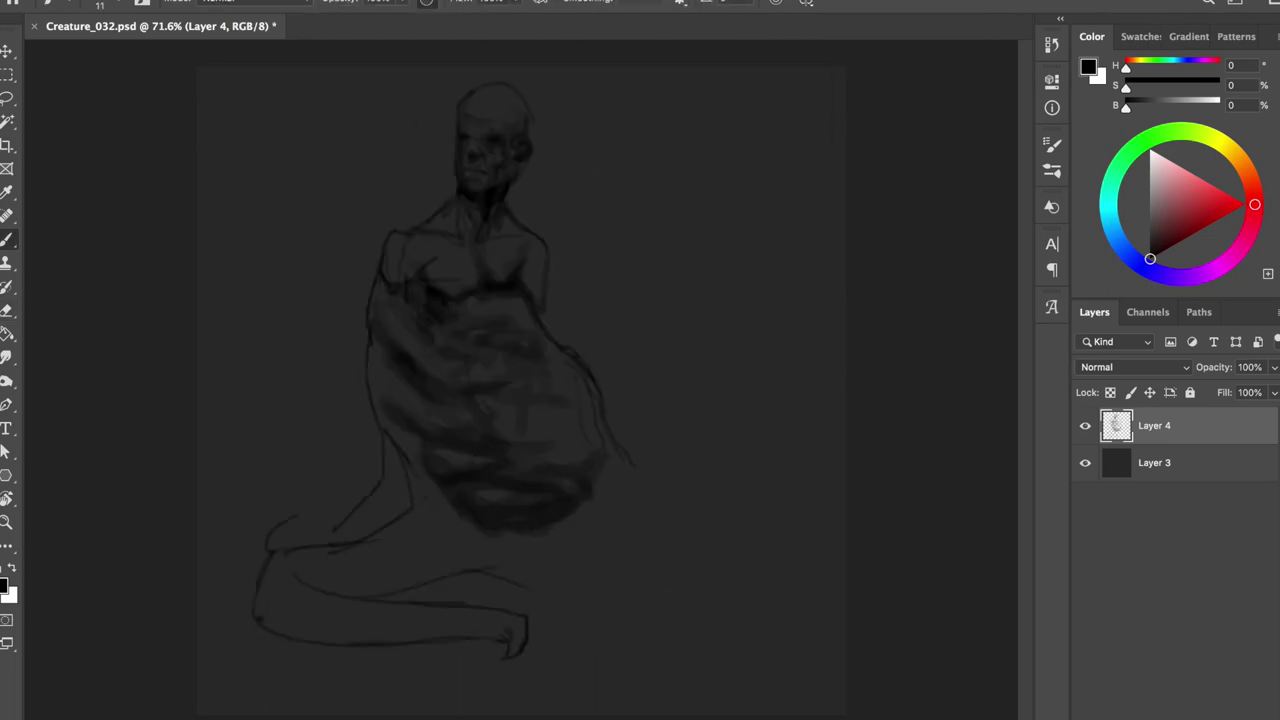
left_click_drag(250, 486, 346, 510)
key("ctrl+s")
- Lighten the belly shading with brush and eraser, and touch up the face near the eye
mouse_move(500, 402)
left_mouse_down()
mouse_move(566, 400)
mouse_move(622, 456)
left_mouse_up()
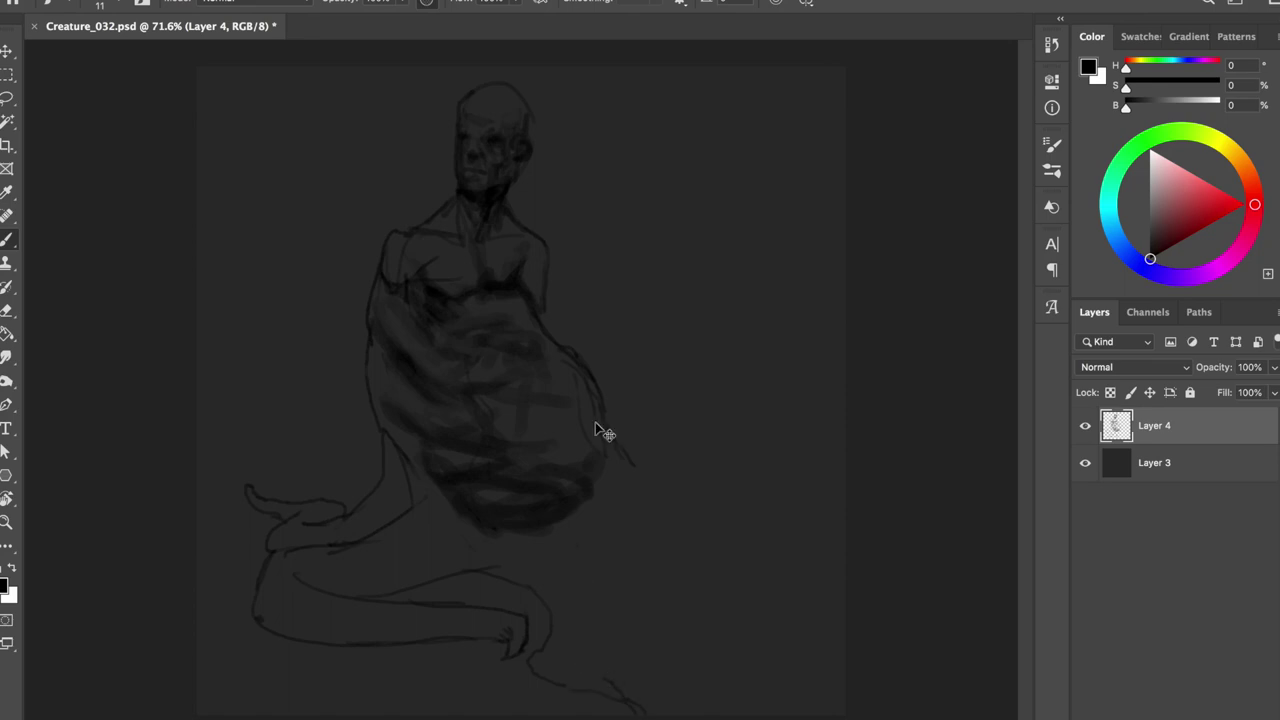
left_click_drag(594, 468, 520, 510)
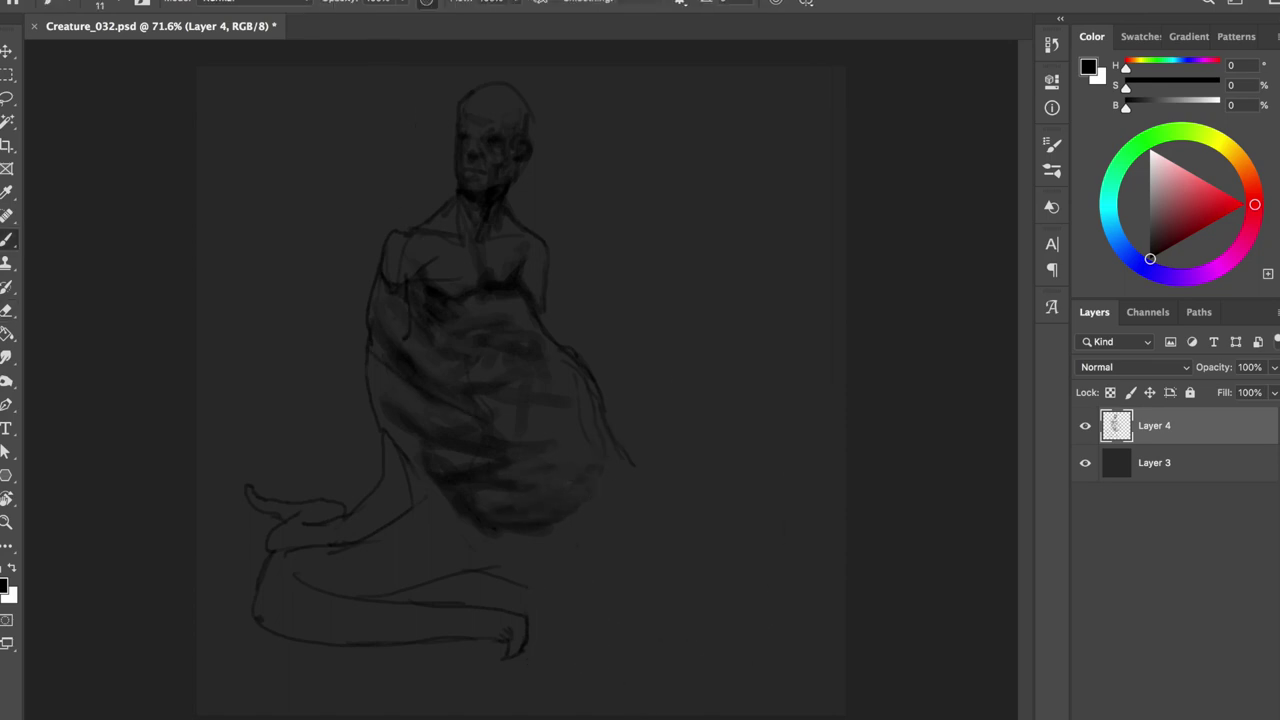
mouse_move(448, 366)
left_mouse_down()
mouse_move(400, 352)
mouse_move(398, 455)
left_mouse_up()
key("e")
mouse_move(560, 500)
left_mouse_down()
mouse_move(437, 517)
mouse_move(500, 440)
left_mouse_up()
key("b")
left_click_drag(486, 148, 496, 162)
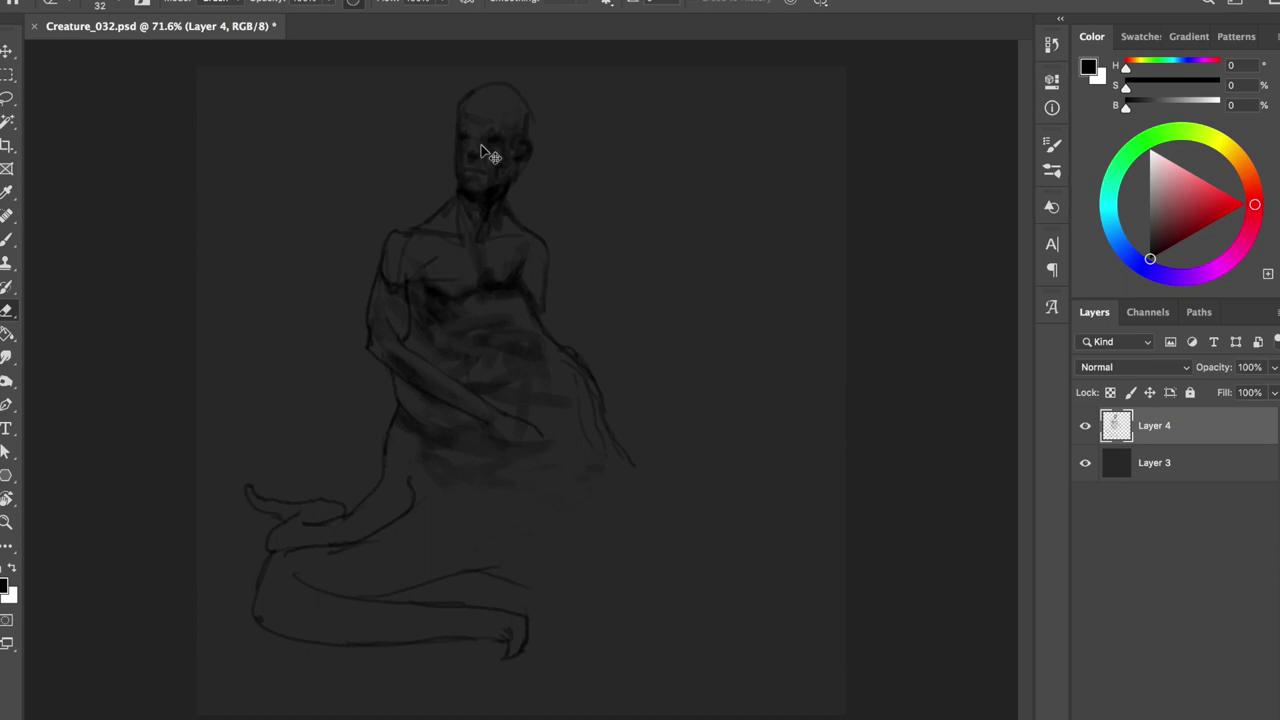
- Draw a long tail running right and down from the figure, saving along the way
mouse_move(650, 484)
left_mouse_down()
mouse_move(726, 490)
mouse_move(640, 115)
mouse_move(783, 510)
mouse_move(636, 537)
mouse_move(600, 583)
left_mouse_up()
key("ctrl+z")
key("ctrl+z")
key("ctrl+z")
key("ctrl+z")
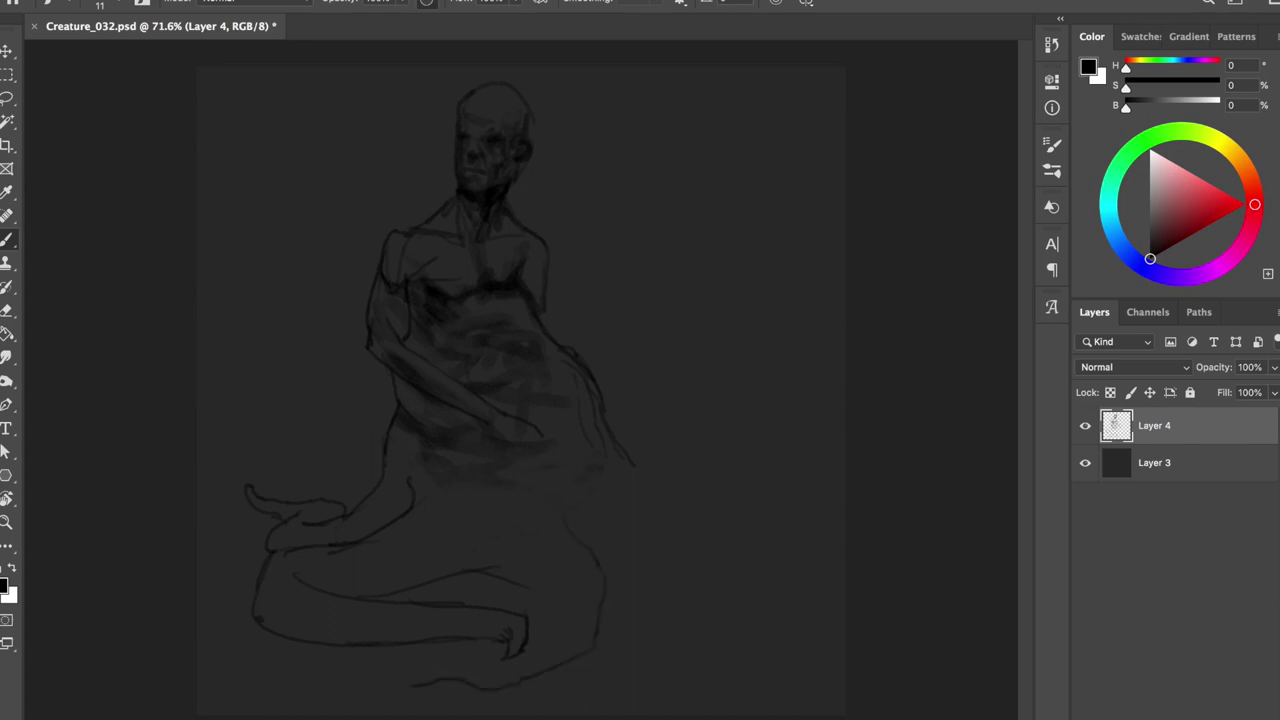
key("ctrl+z")
mouse_move(606, 474)
left_mouse_down()
mouse_move(730, 523)
mouse_move(818, 584)
left_mouse_up()
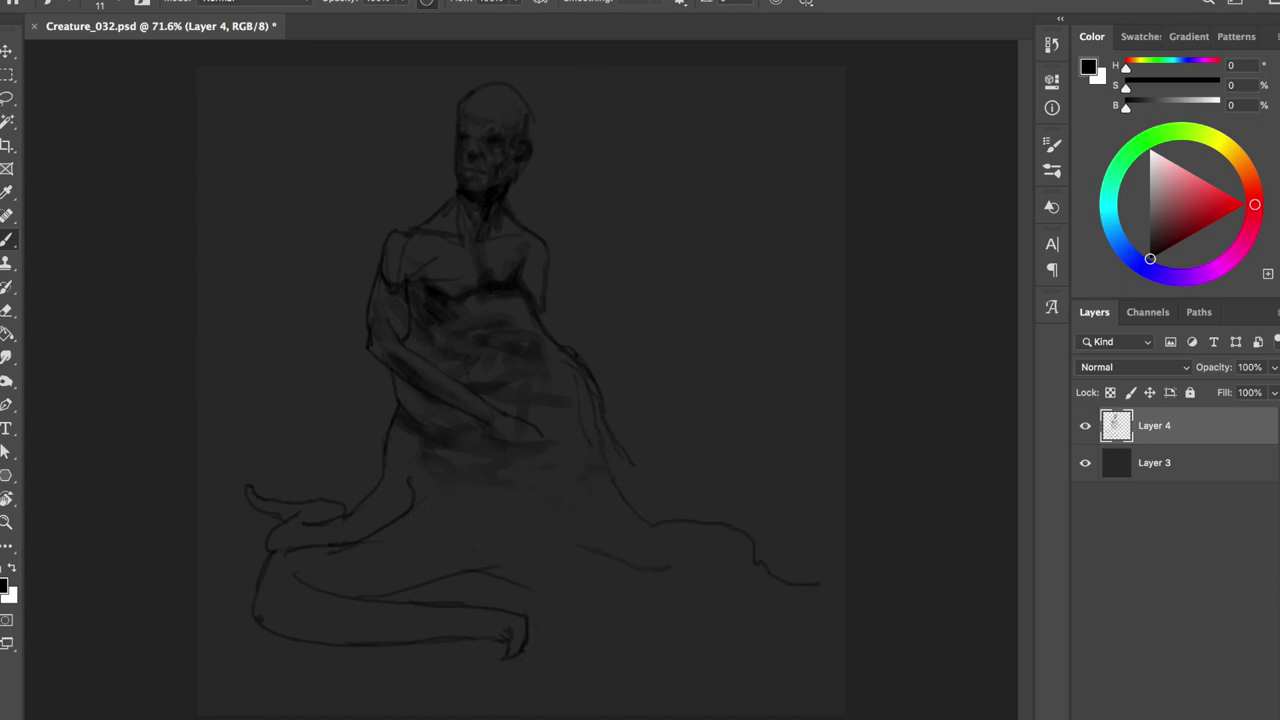
left_click_drag(566, 558, 619, 697)
key("ctrl+s")
left_click_drag(608, 700, 618, 704)
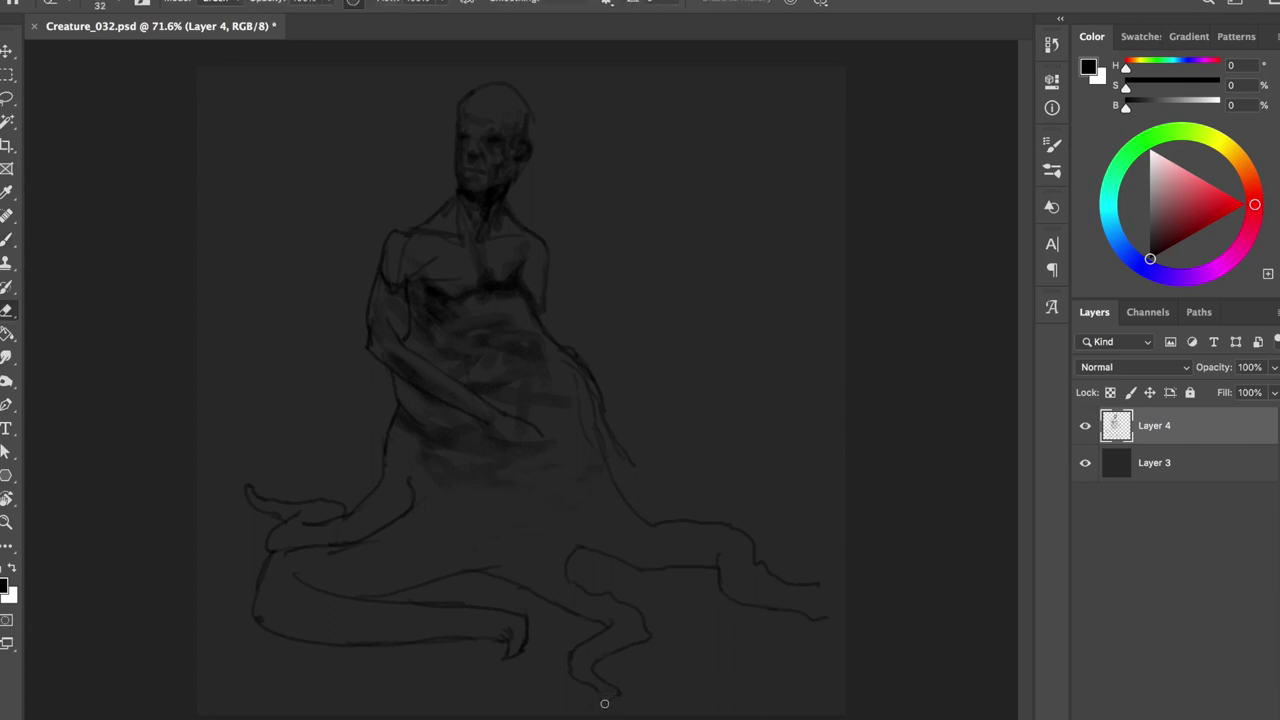
key("ctrl+s")
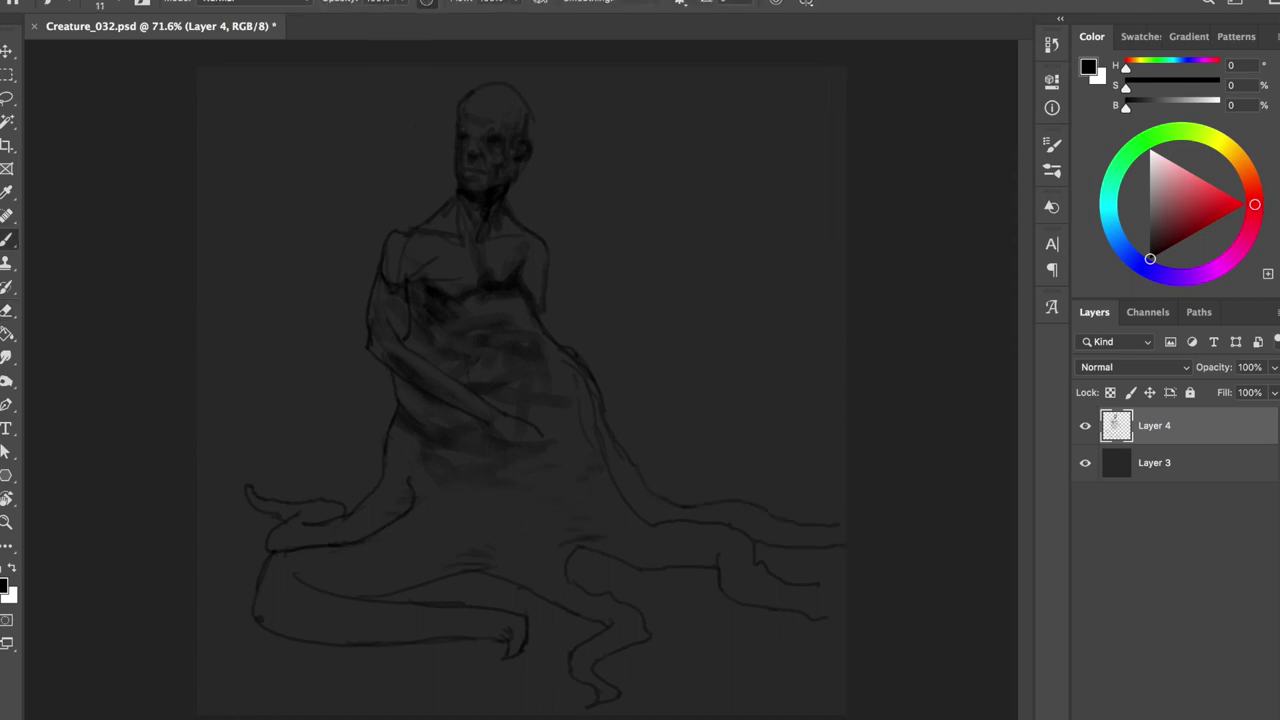
- Flip the view to check, then add a short stroke near the hand at brush size 11
key("ctrl+shift+h")
key("ctrl+shift+h")
key("bracketright")
key("bracketright")
key("bracketright")
key("bracketleft")
key("bracketleft")
key("bracketleft")
left_click_drag(597, 401, 580, 431)
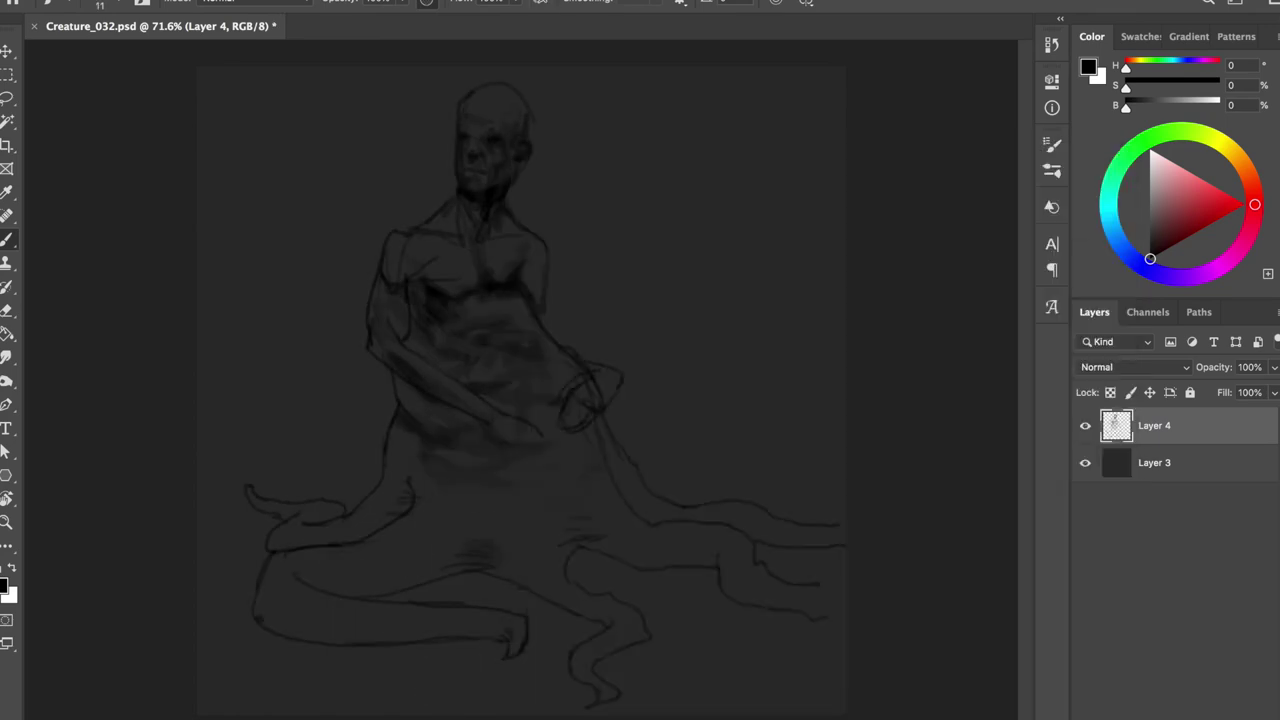
key("ctrl+z")
key("ctrl+z")
key("ctrl+z")
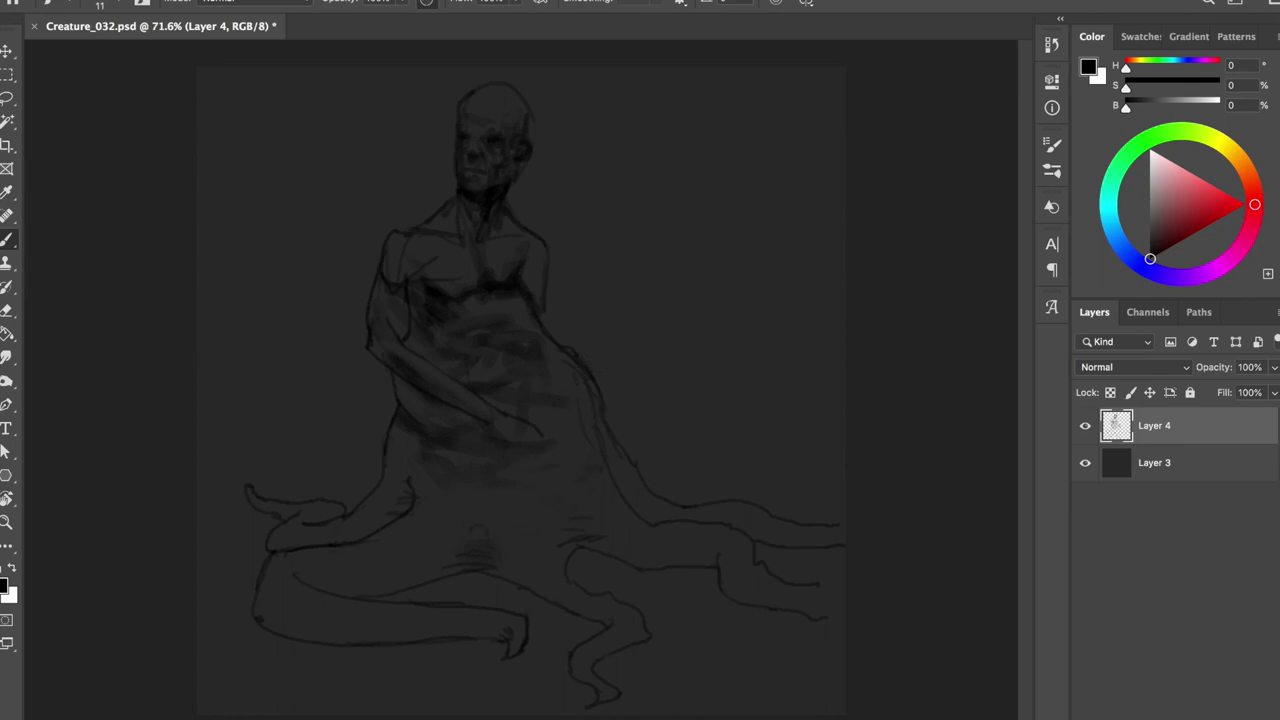
left_click_drag(506, 450, 554, 436)
- Mirror the sketch horizontally and drag the crop to extend the canvas upward
key("h")
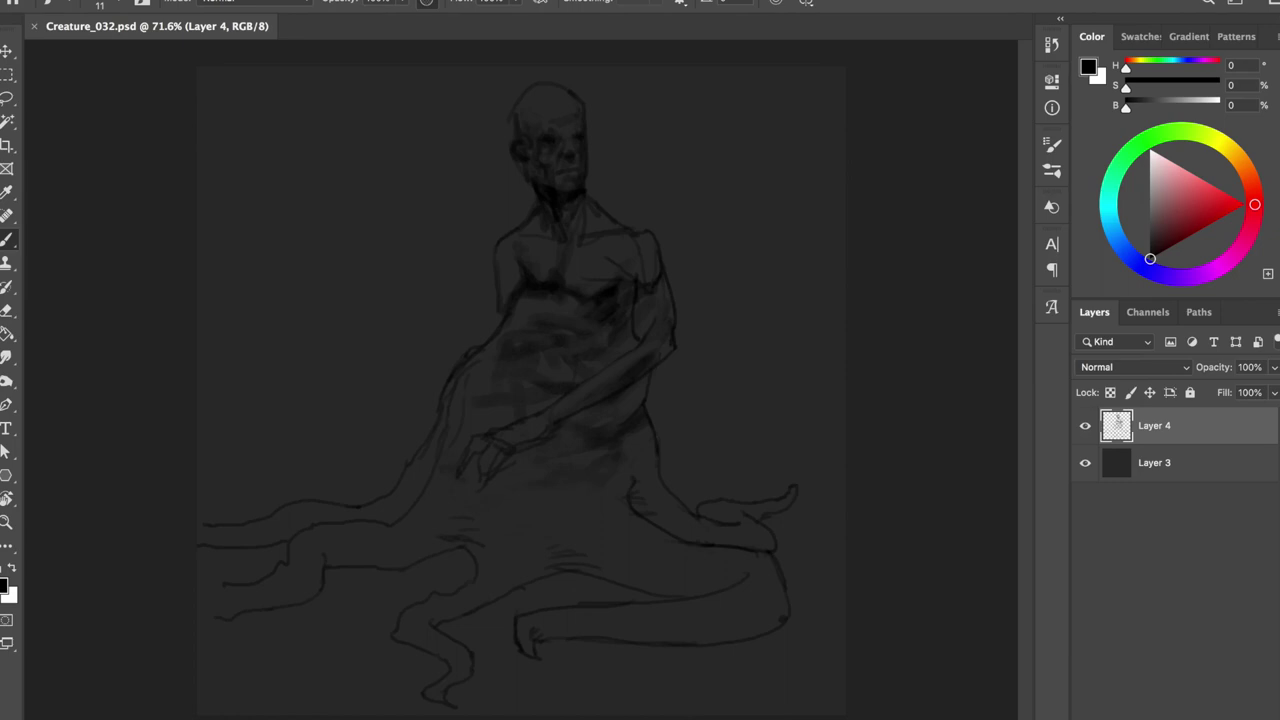
key("c")
left_click_drag(537, 163, 537, 89)
- Confirm the taller canvas and stretch the lasso-selected tentacles downward with Free Transform
key("Return")
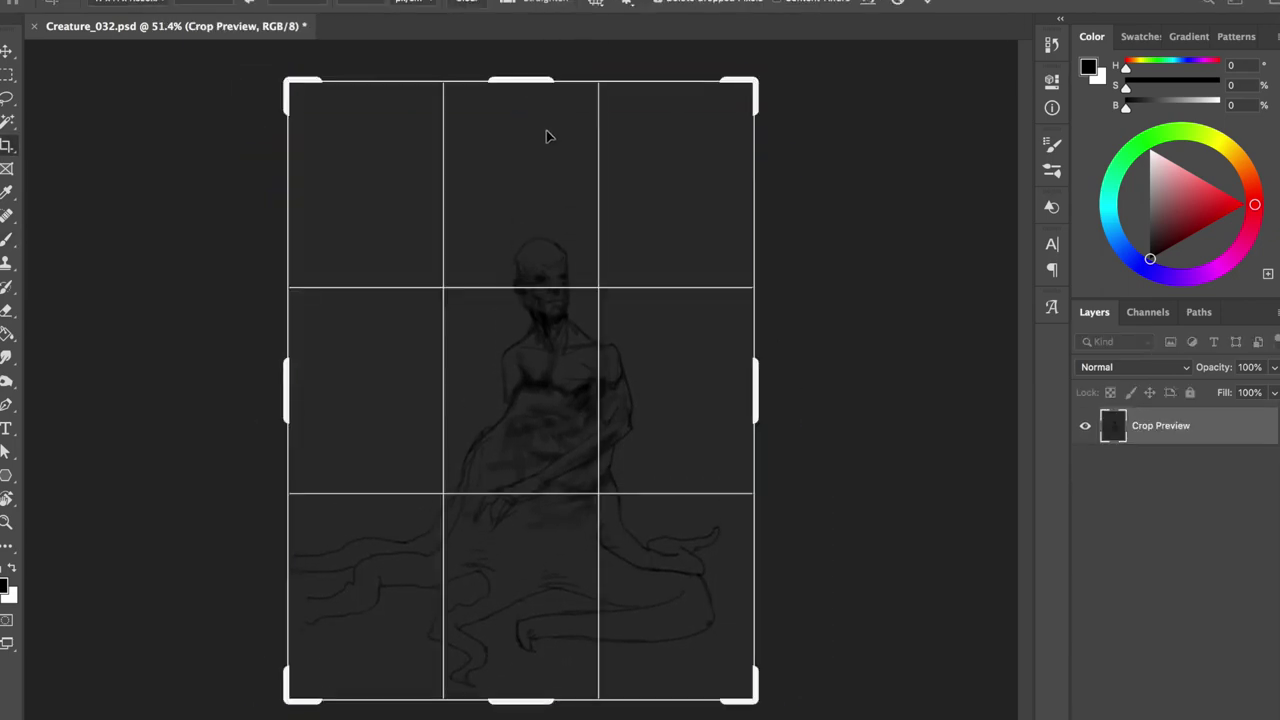
left_click_drag(713, 343, 315, 540)
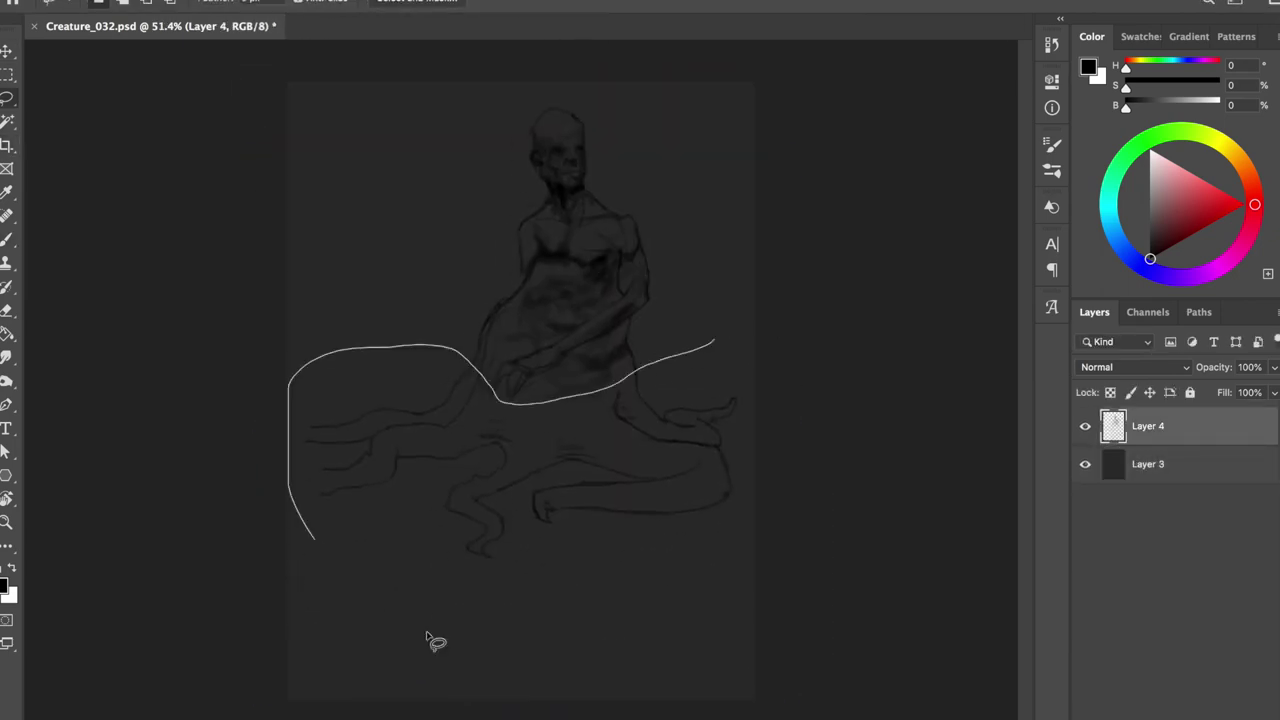
left_click_drag(426, 637, 713, 343)
key("ctrl+t")
left_click_drag(521, 531, 521, 680)
key("Return")
key("ctrl+d")
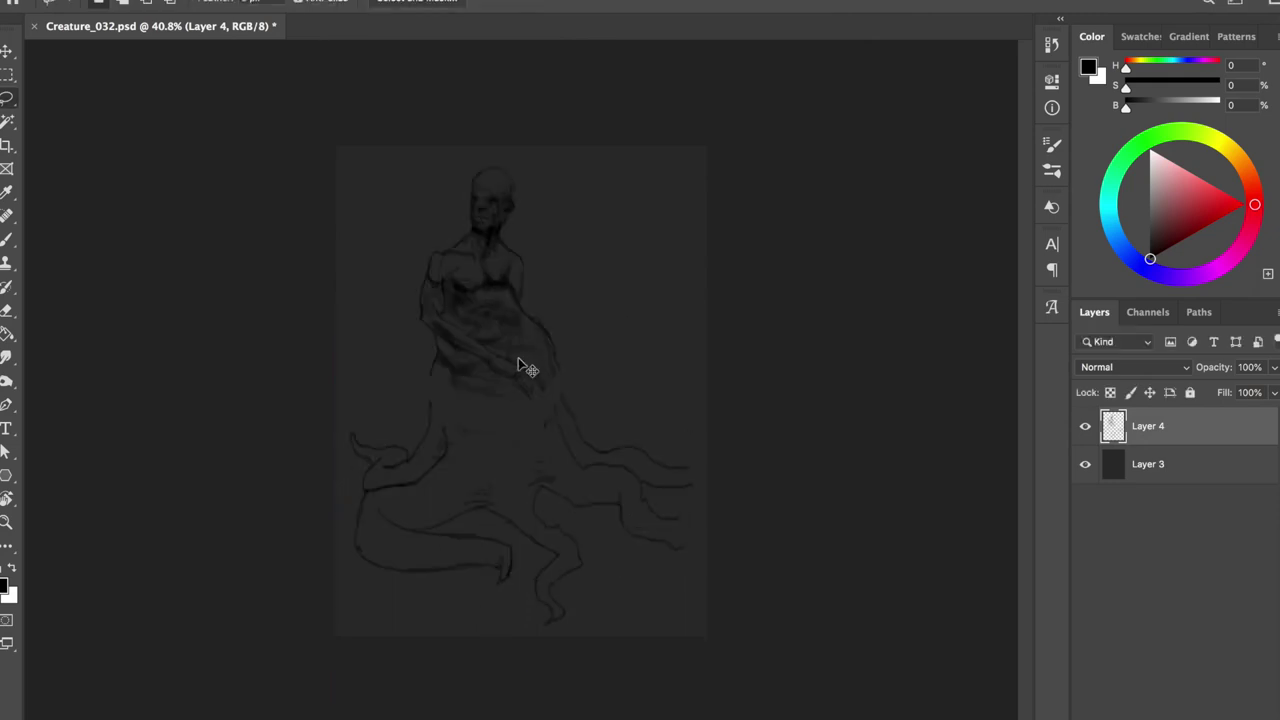
- Reshape the tentacles, then mirror the canvas and paint a dark stroke along the figure's right side
scroll(519, 362, "up", 3)
left_click_drag(560, 230, 600, 320)
left_click_drag(300, 357, 794, 337)
key("b")
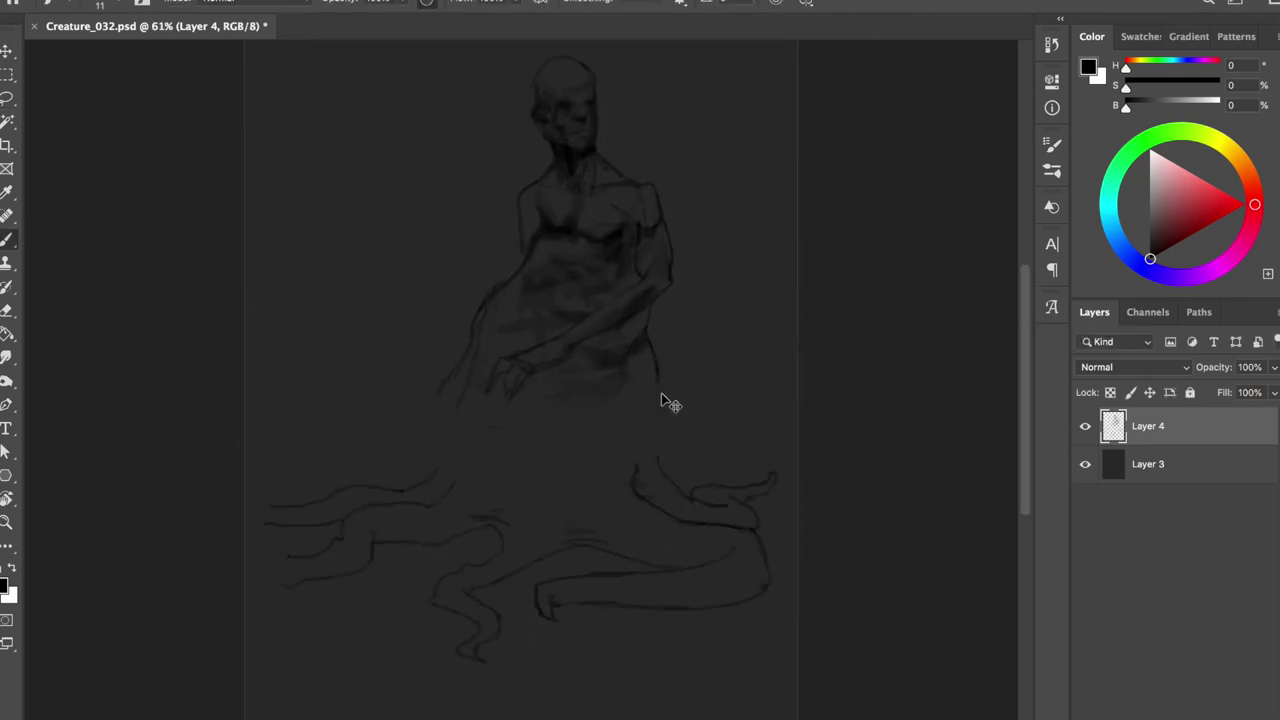
key("l")
left_click_drag(444, 440, 457, 250)
key("ctrl+shift+h")
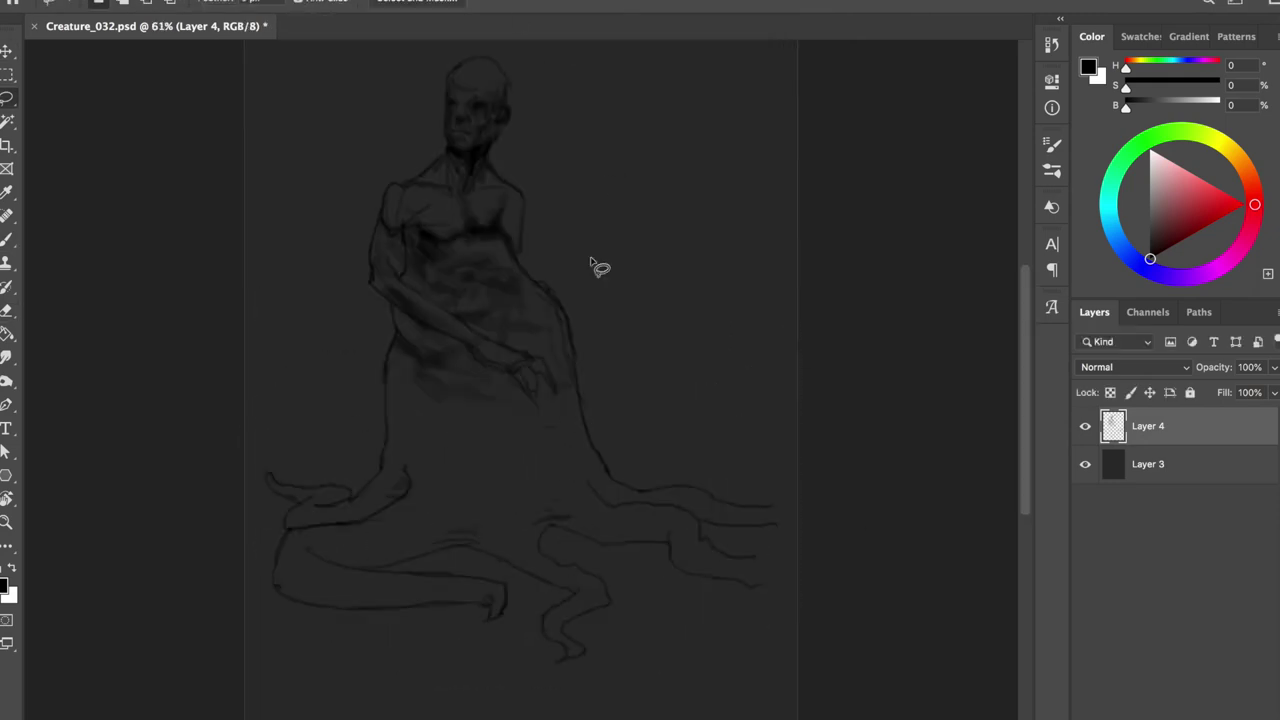
key("b")
left_click_drag(528, 280, 565, 388)
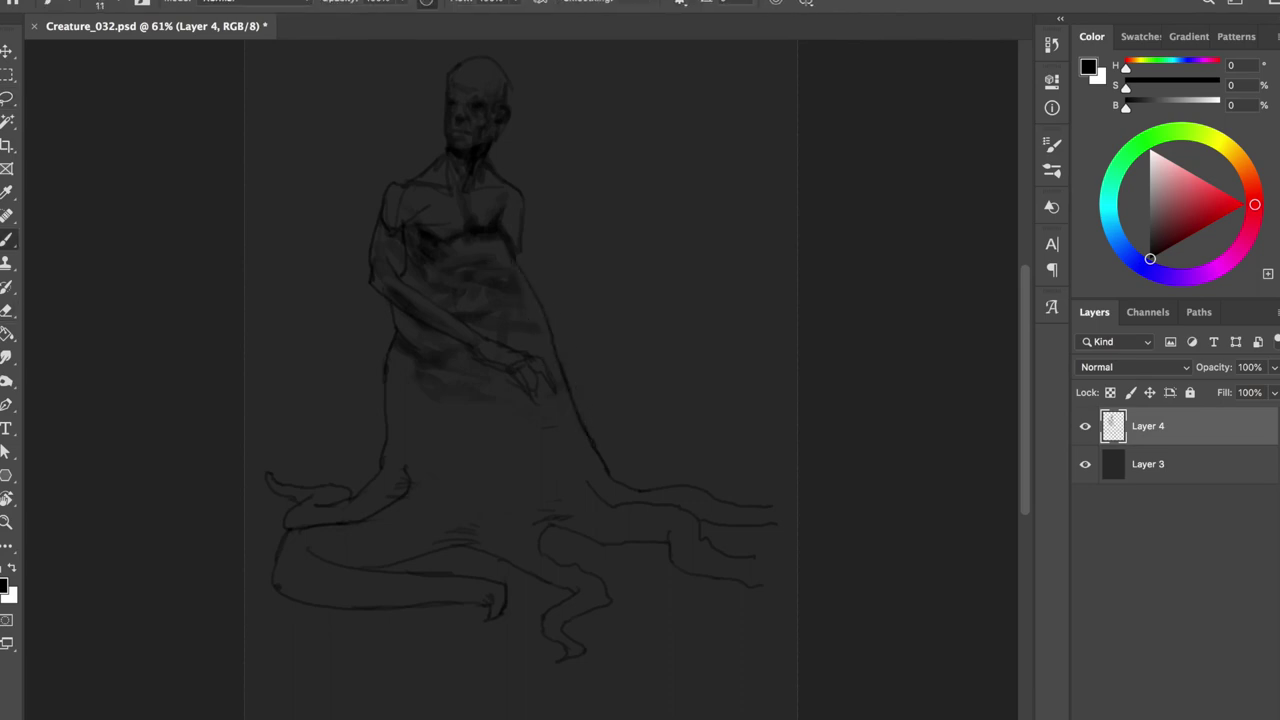
- Add a dark stroke down the right side and shade across the chest and torso
left_click_drag(552, 392, 592, 488)
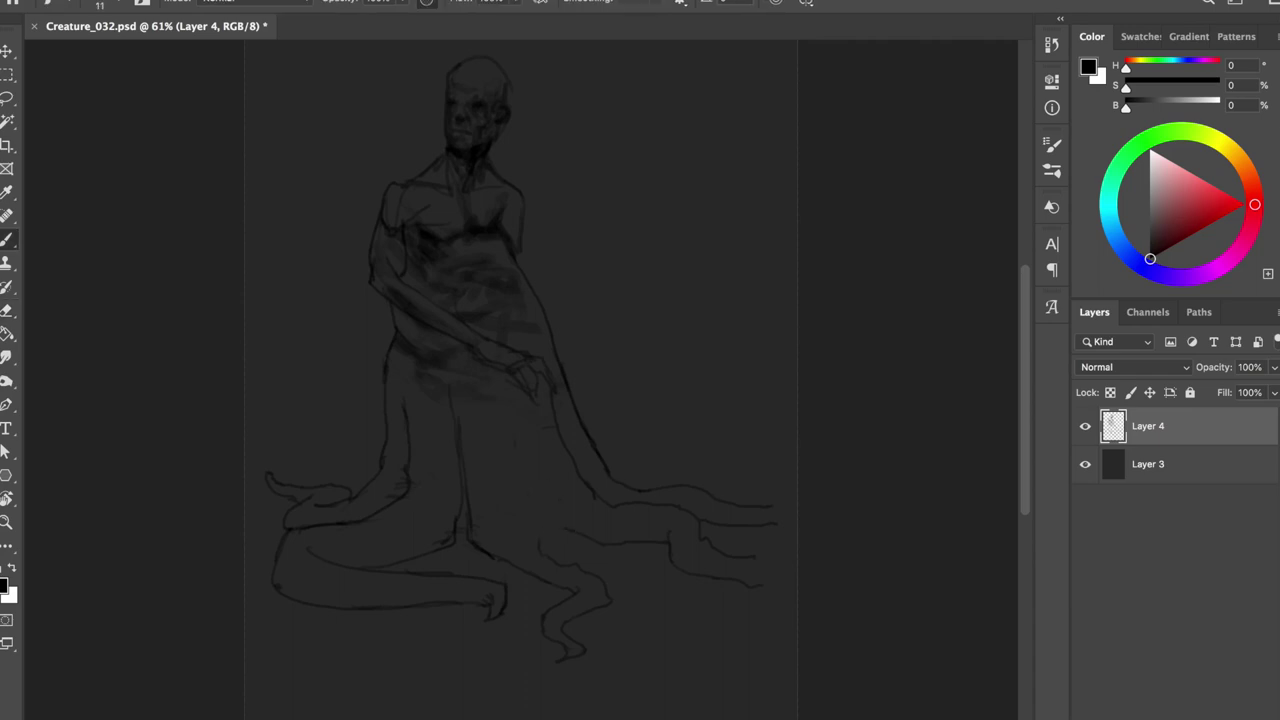
key("ctrl+s")
key("b")
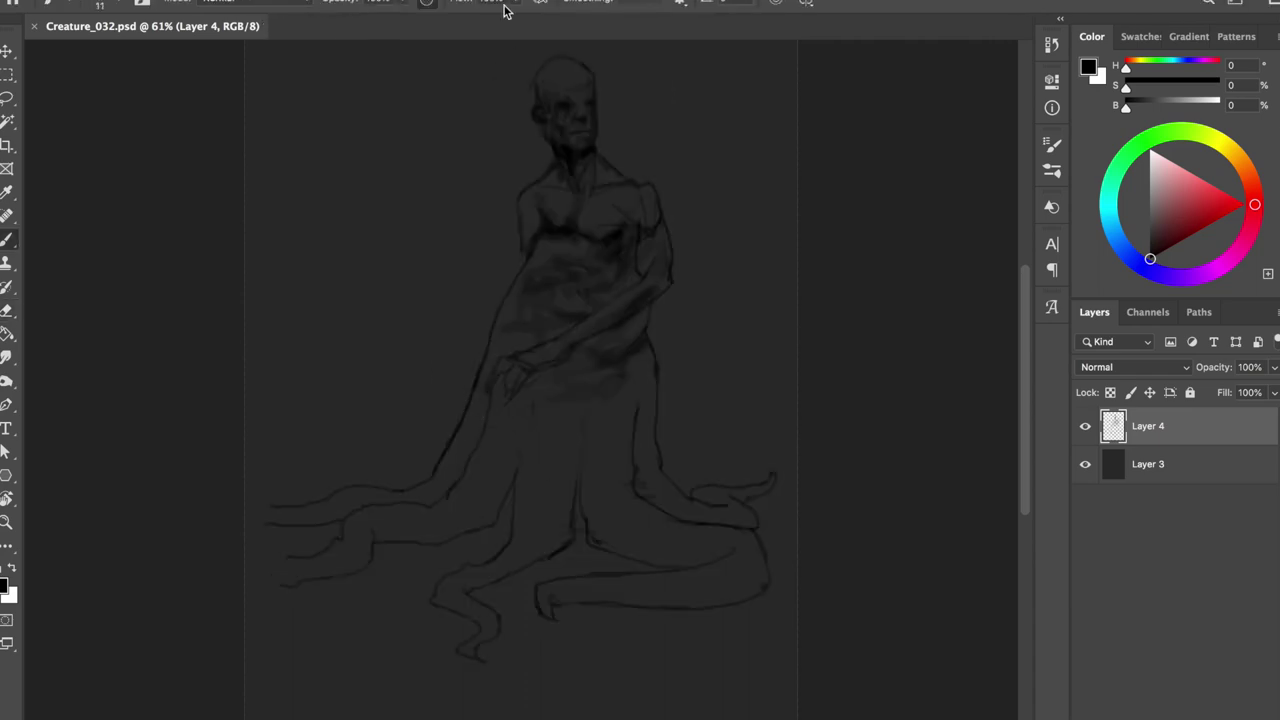
left_click_drag(540, 226, 618, 240)
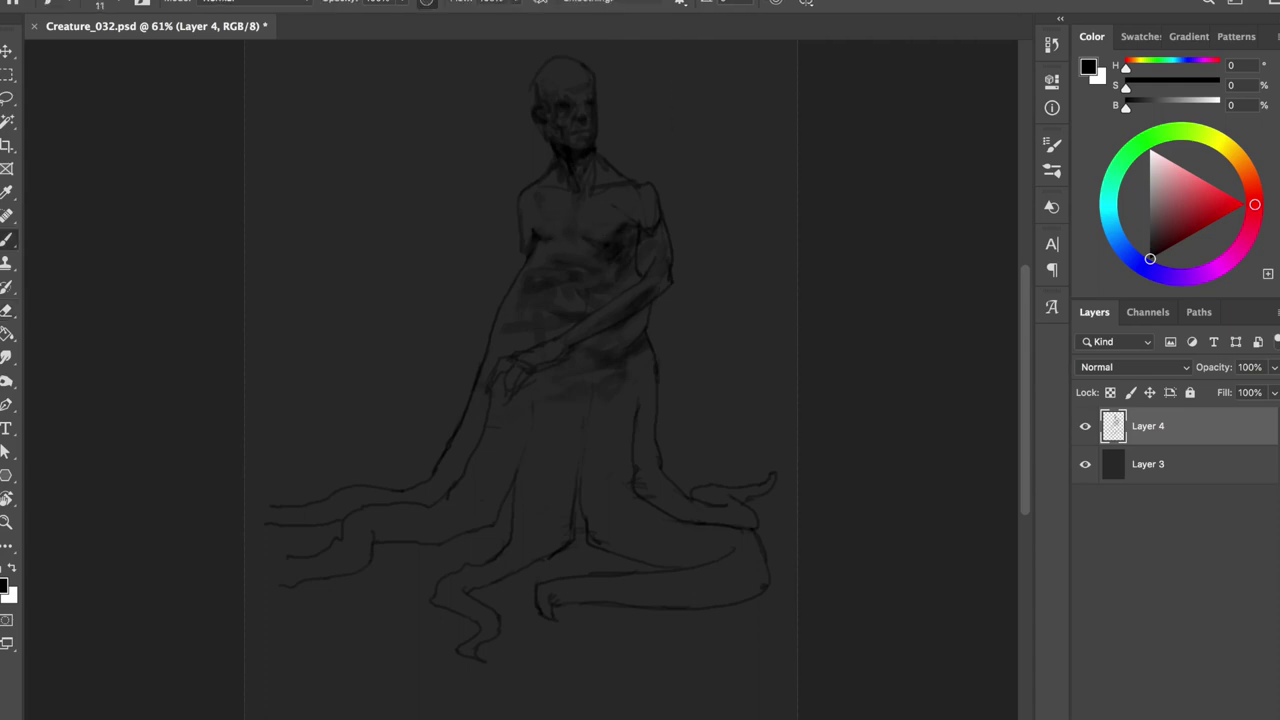
key("ctrl+shift+h")
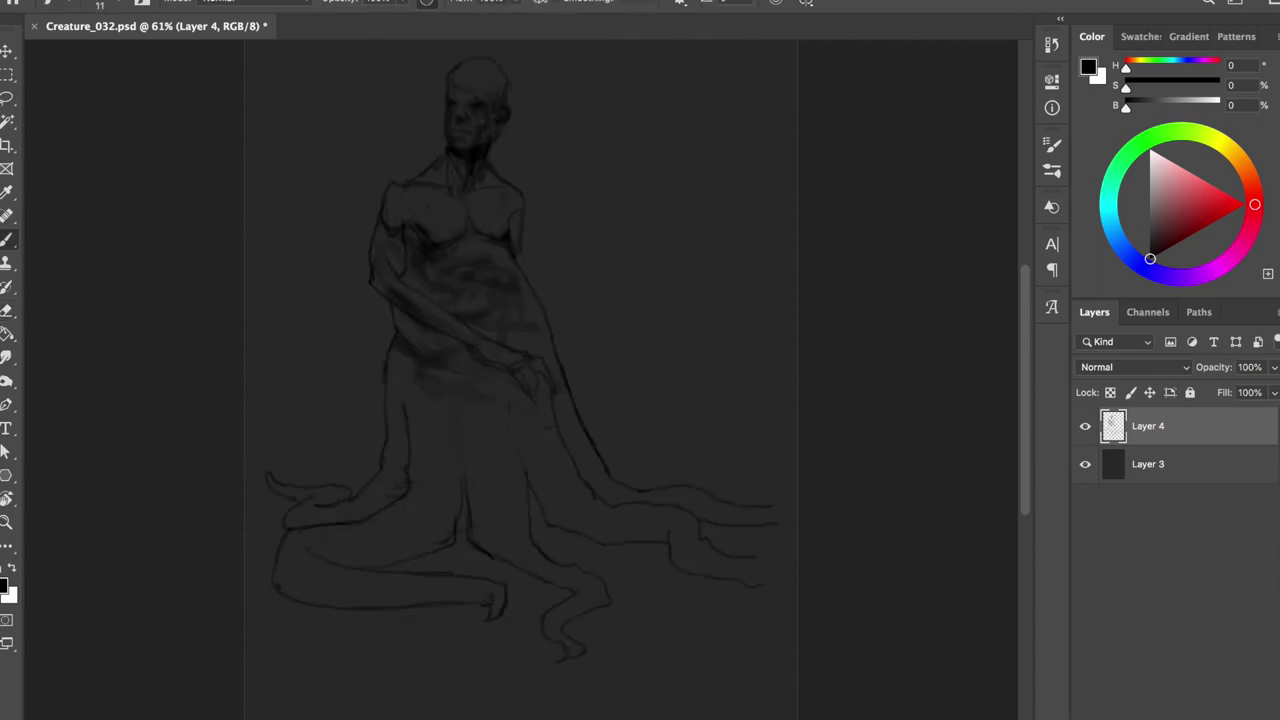
key("ctrl+shift+h")
- Mirror the canvas, redraw the left hip contour, and save the painting
key("ctrl+s")
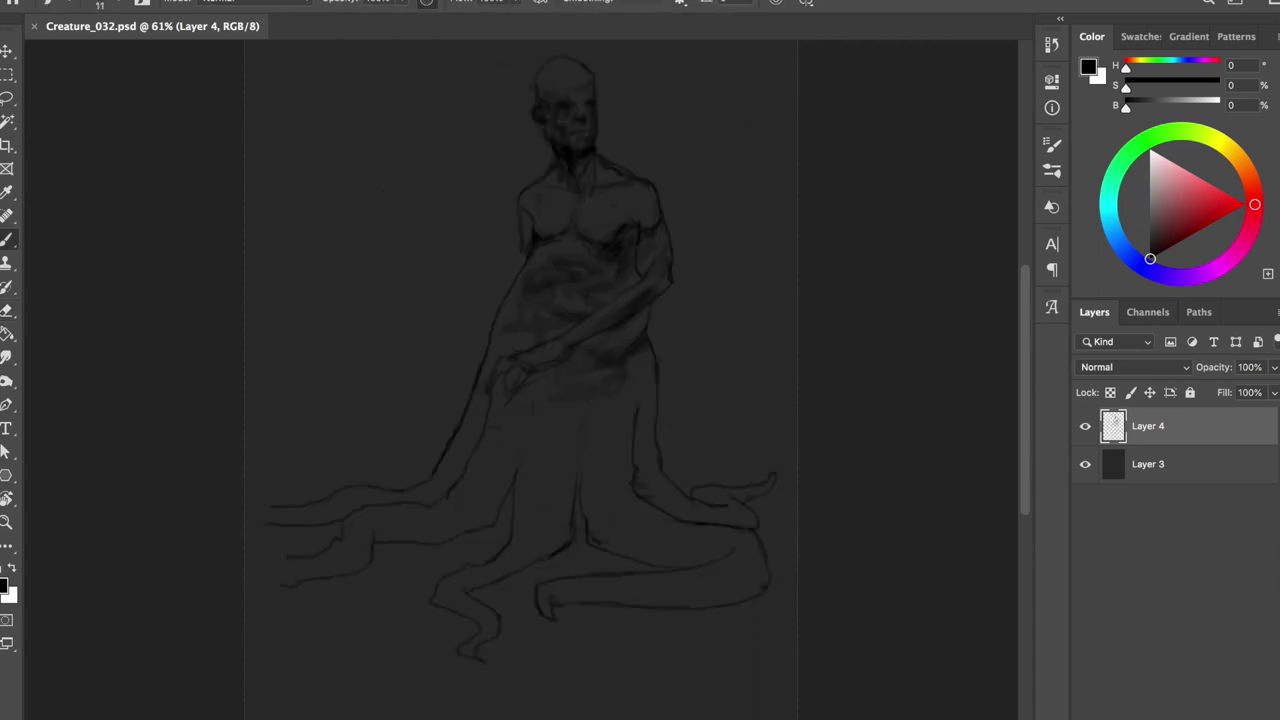
key("ctrl+shift+h")
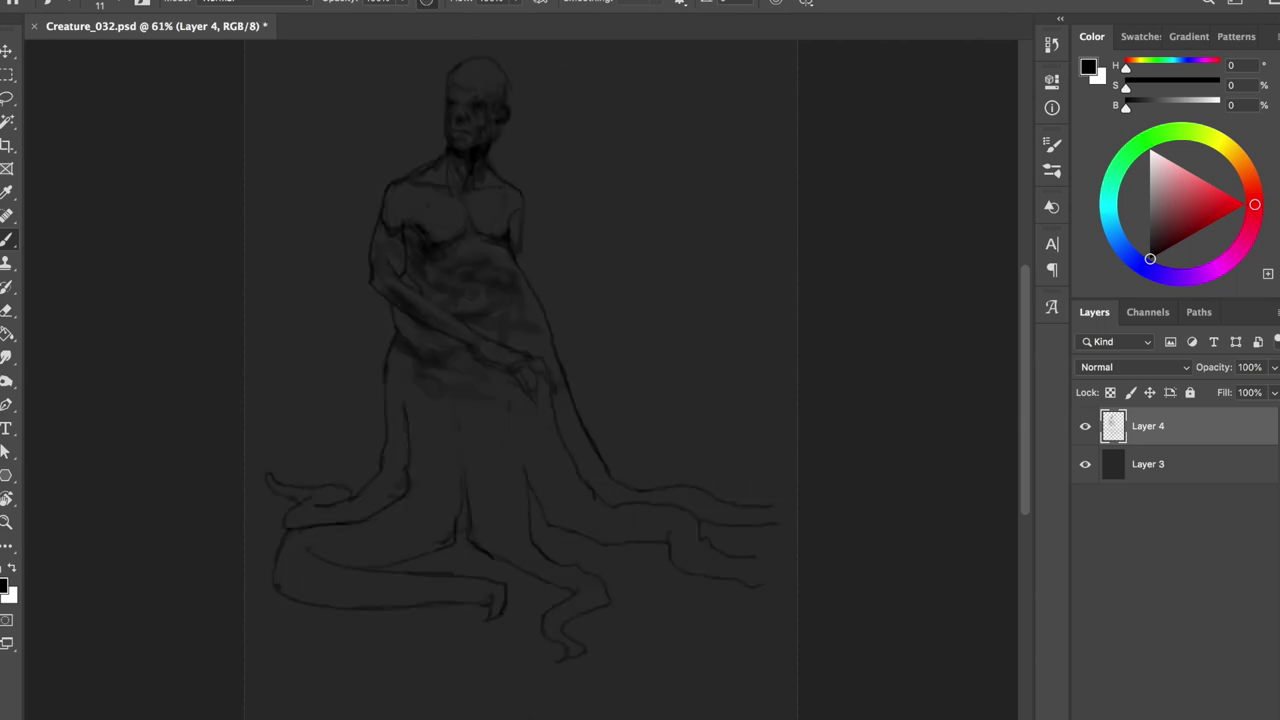
left_click_drag(405, 338, 410, 470)
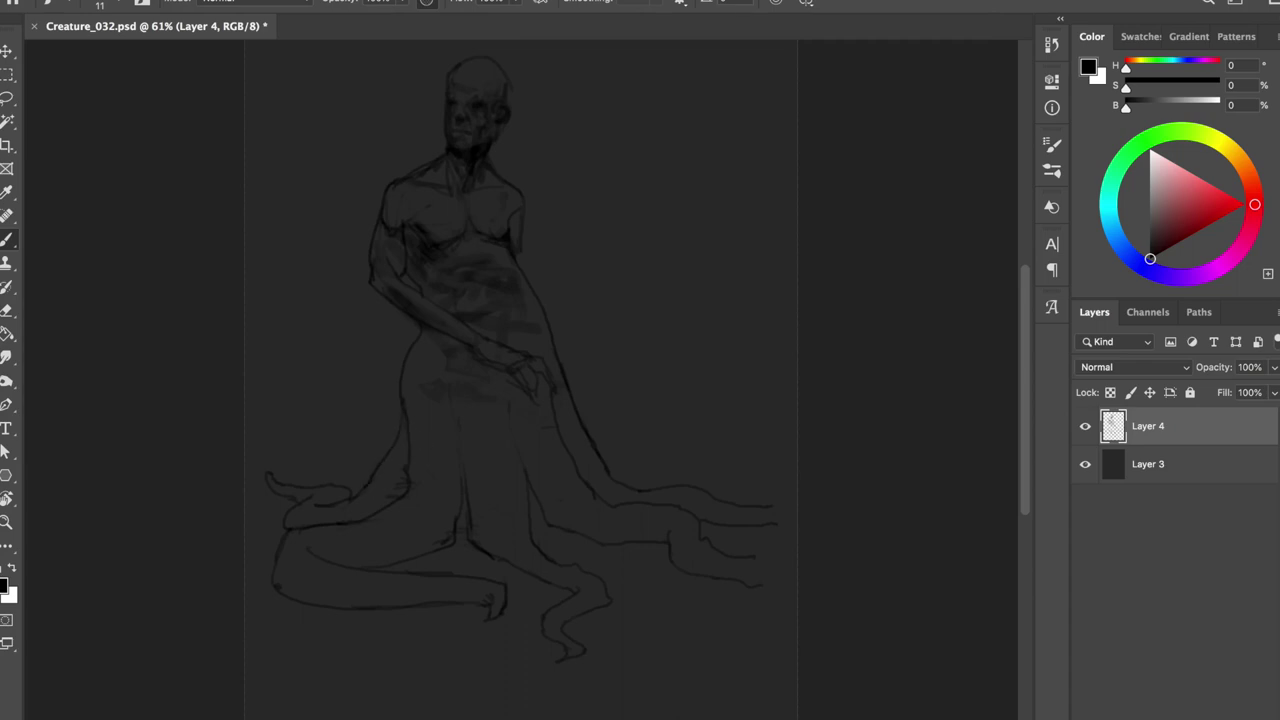
key("e")
key("b")
key("ctrl+s")
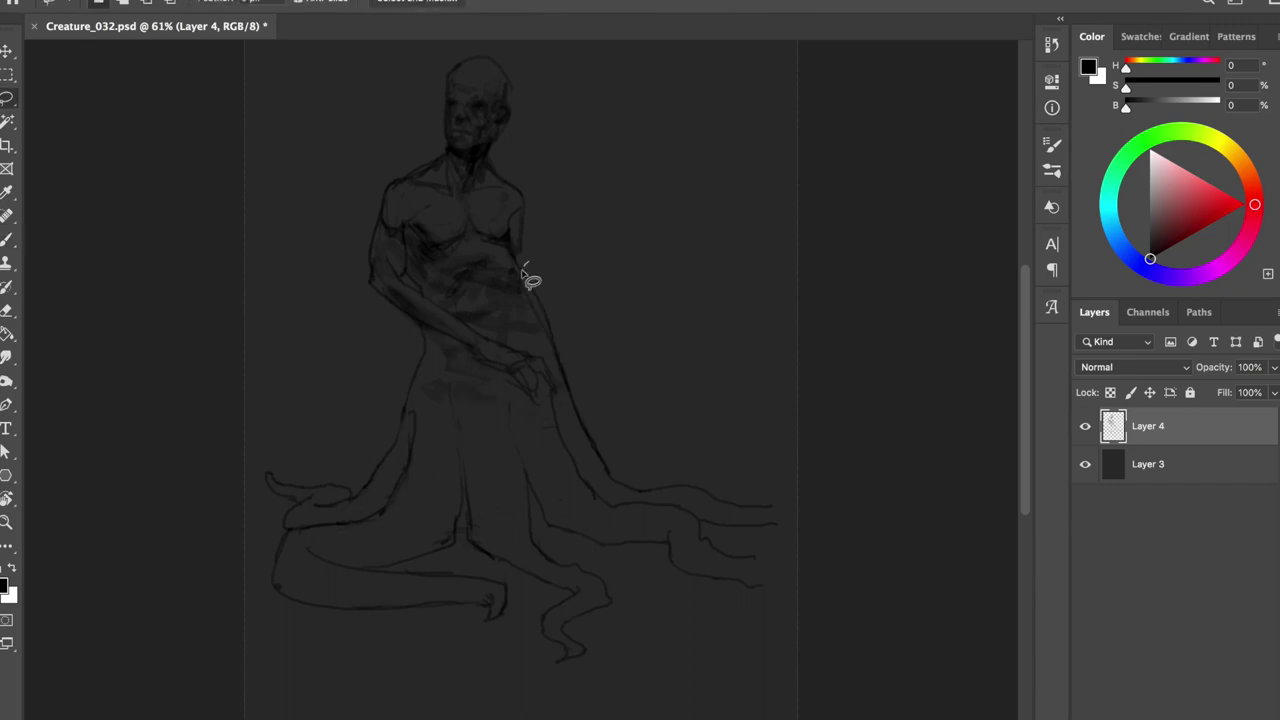
- Move the selected lower tentacles about 60 px down
left_click_drag(546, 330, 564, 446)
key("ctrl+z")
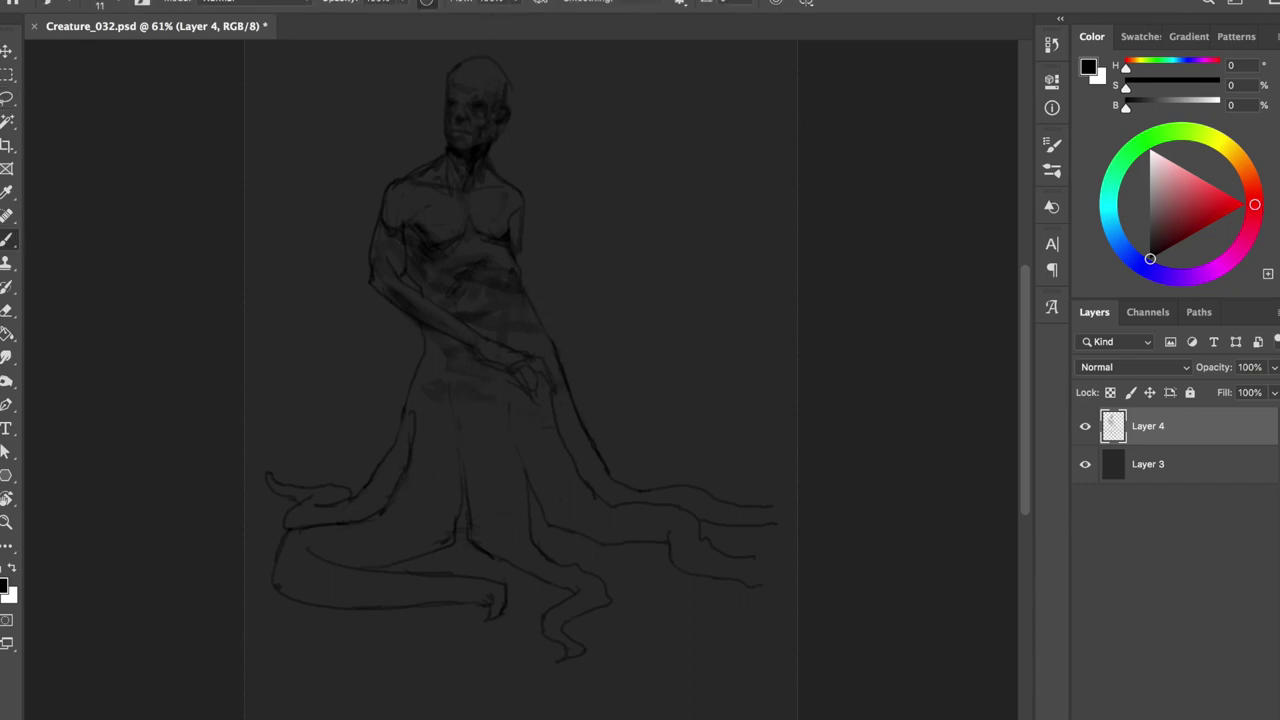
left_click_drag(614, 371, 700, 374)
key("ctrl+shift+Down")
key("ctrl+shift+Down")
key("ctrl+shift+Down")
key("ctrl+d")
key("e")
- Draw lines connecting the torso to the lower tentacles, mirroring the canvas to check
key("b")
left_click_drag(425, 352, 410, 446)
mouse_move(550, 342)
left_mouse_down()
mouse_move(574, 468)
mouse_move(509, 488)
left_mouse_up()
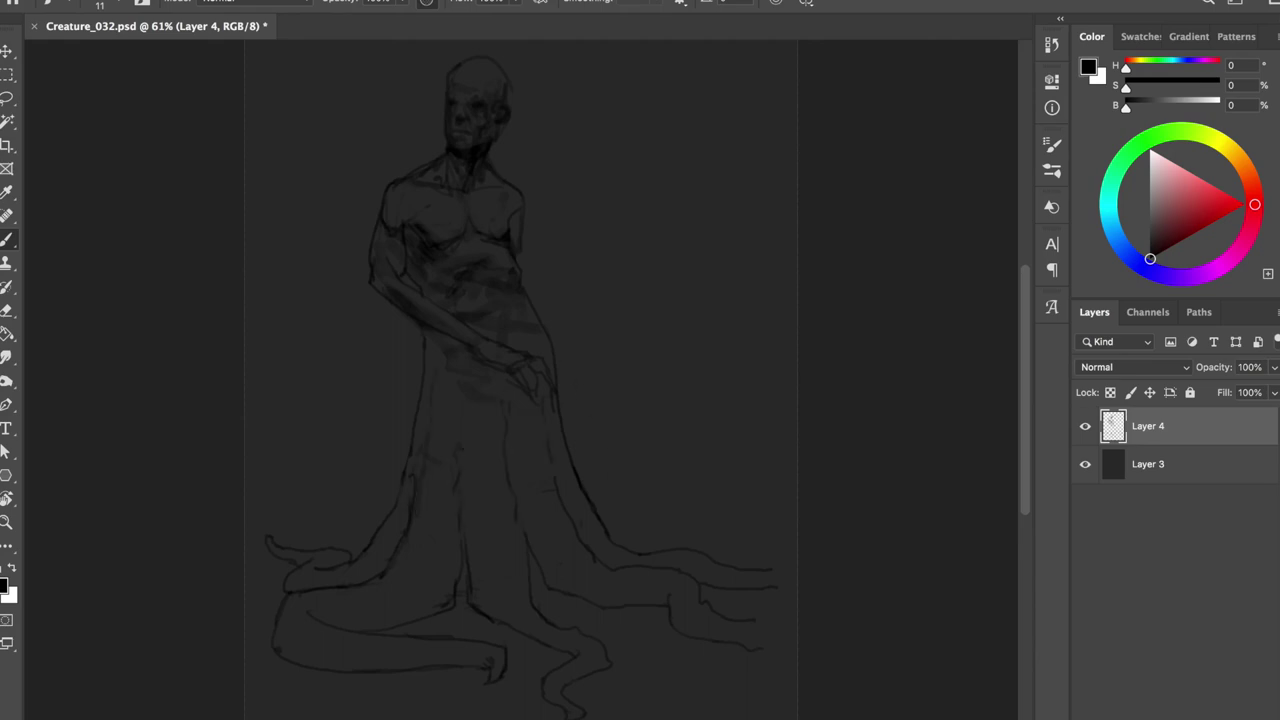
key("ctrl+z")
key("h")
key("h")
- Outline the top and right side of the bald head down toward the neck
left_click_drag(455, 78, 518, 98)
left_click_drag(455, 70, 500, 148)
mouse_move(448, 95)
left_mouse_down()
mouse_move(490, 67)
mouse_move(502, 128)
left_mouse_up()
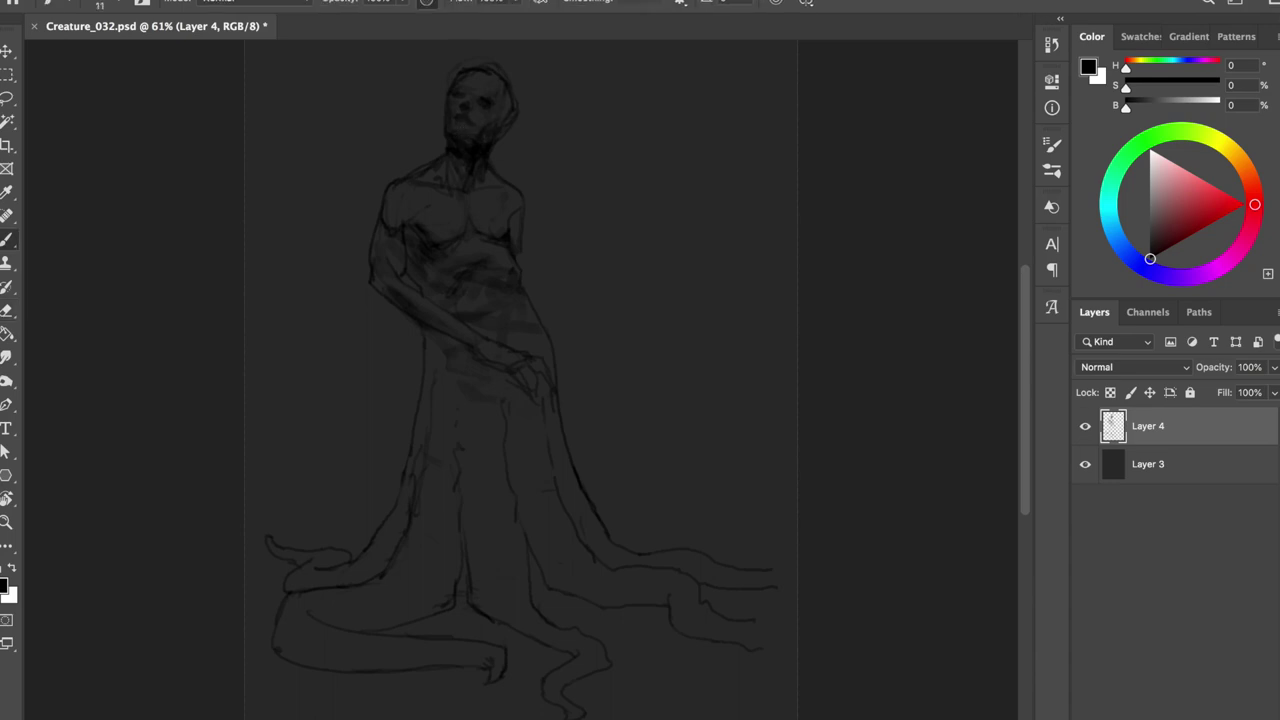
- Lasso the head and rotate it about 17.4° clockwise
key("l")
left_click_drag(440, 45, 455, 170)
key("ctrl+t")
left_click_drag(526, 136, 517, 149)
key("Return")
key("ctrl+d")
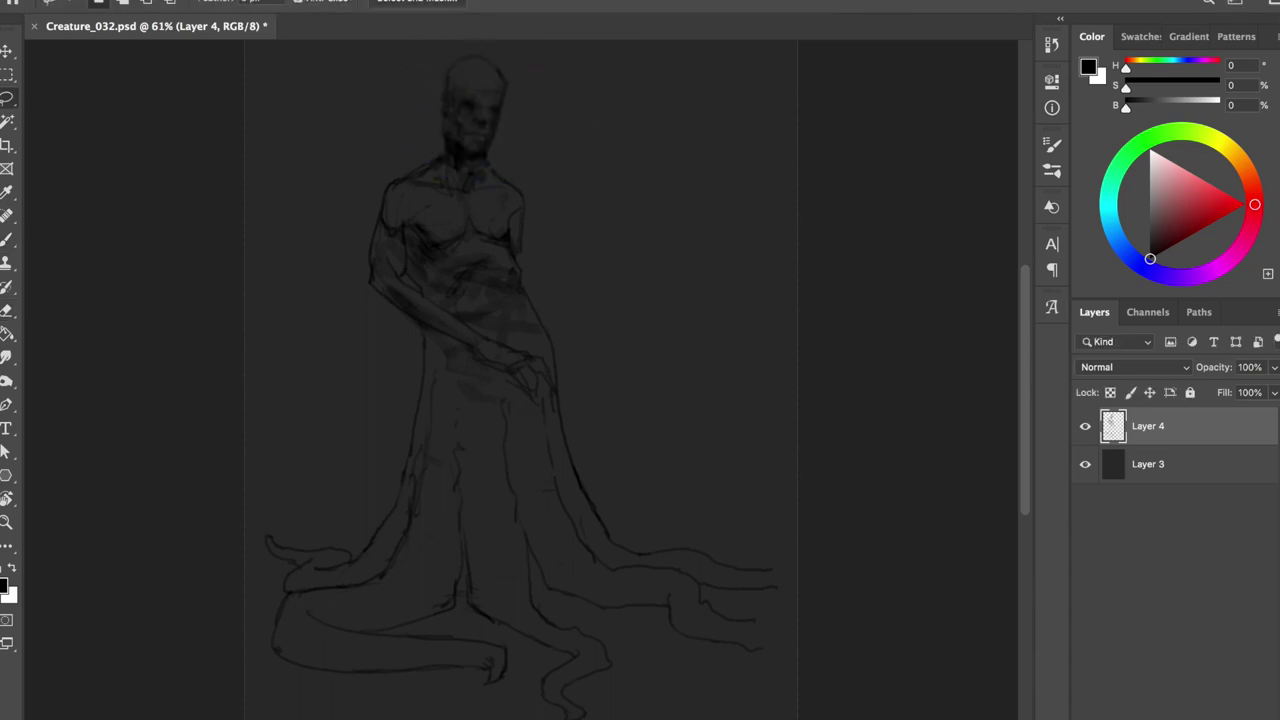
- Refine the head and torso strokes with brush and eraser, mirroring to check the pose
key("b")
key("e")
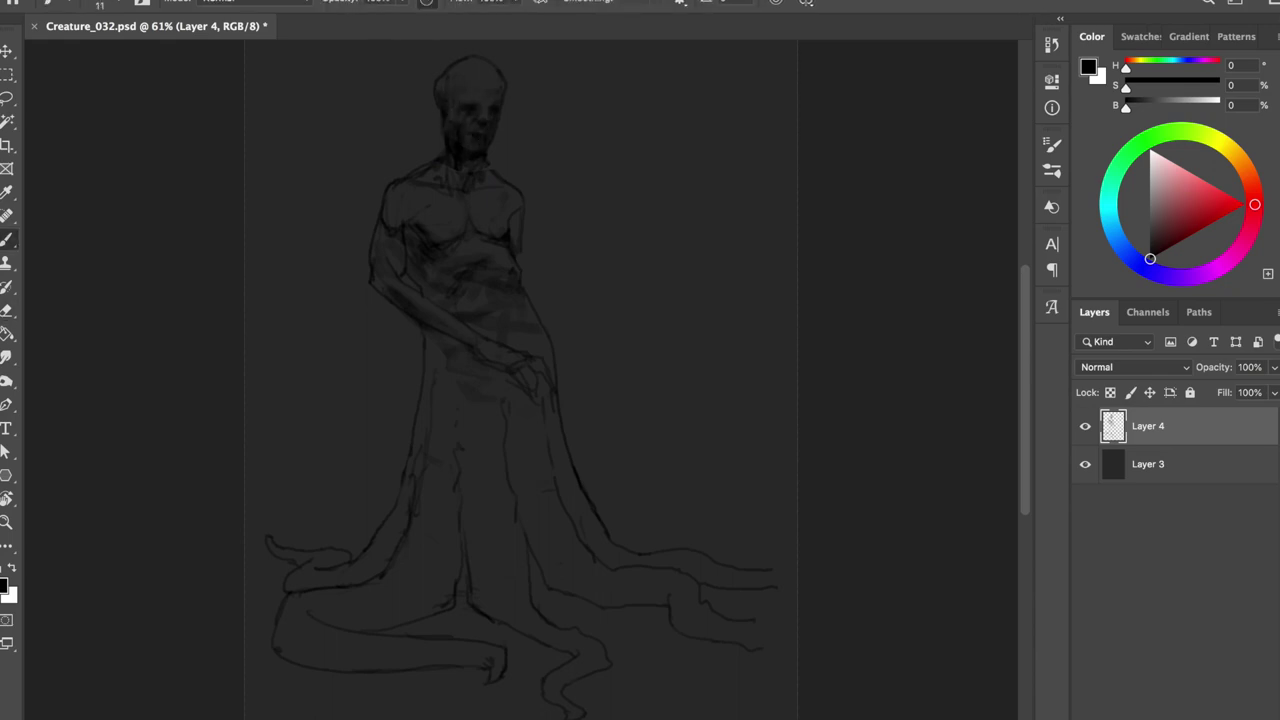
key("e")
key("h")
key("b")
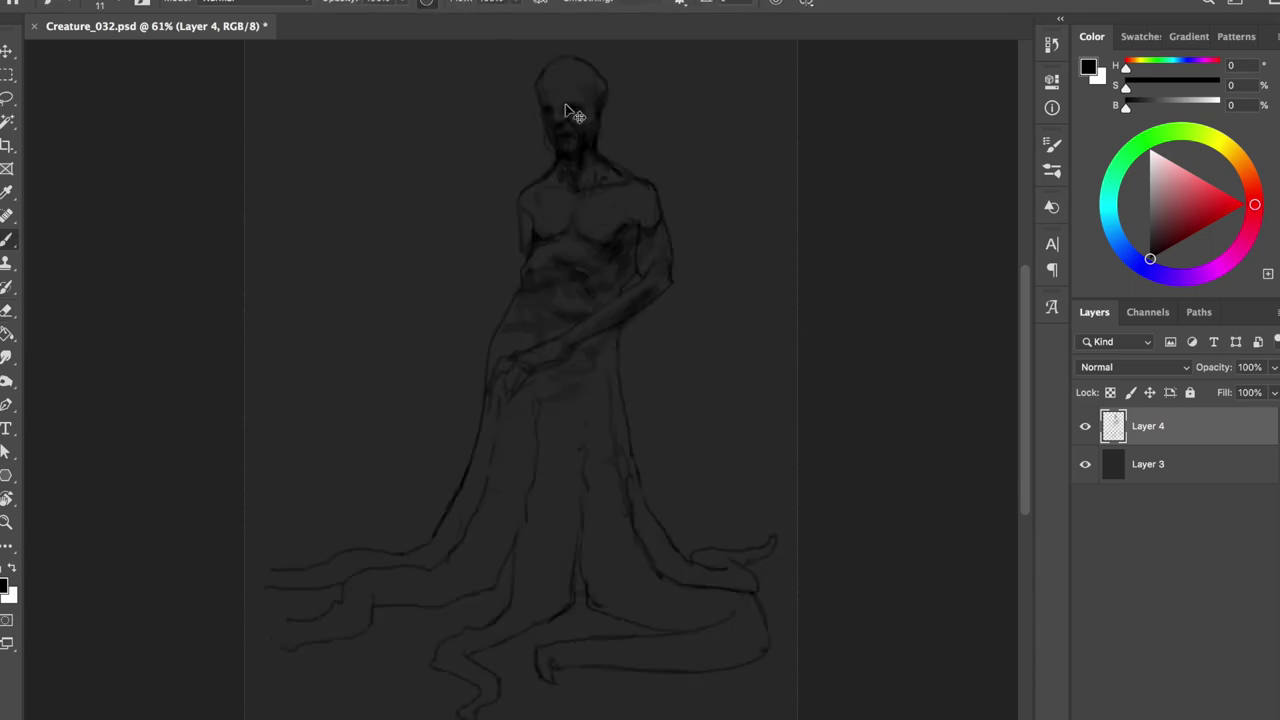
key("e")
key("ctrl+z")
key("b")
key("e")
key("b")
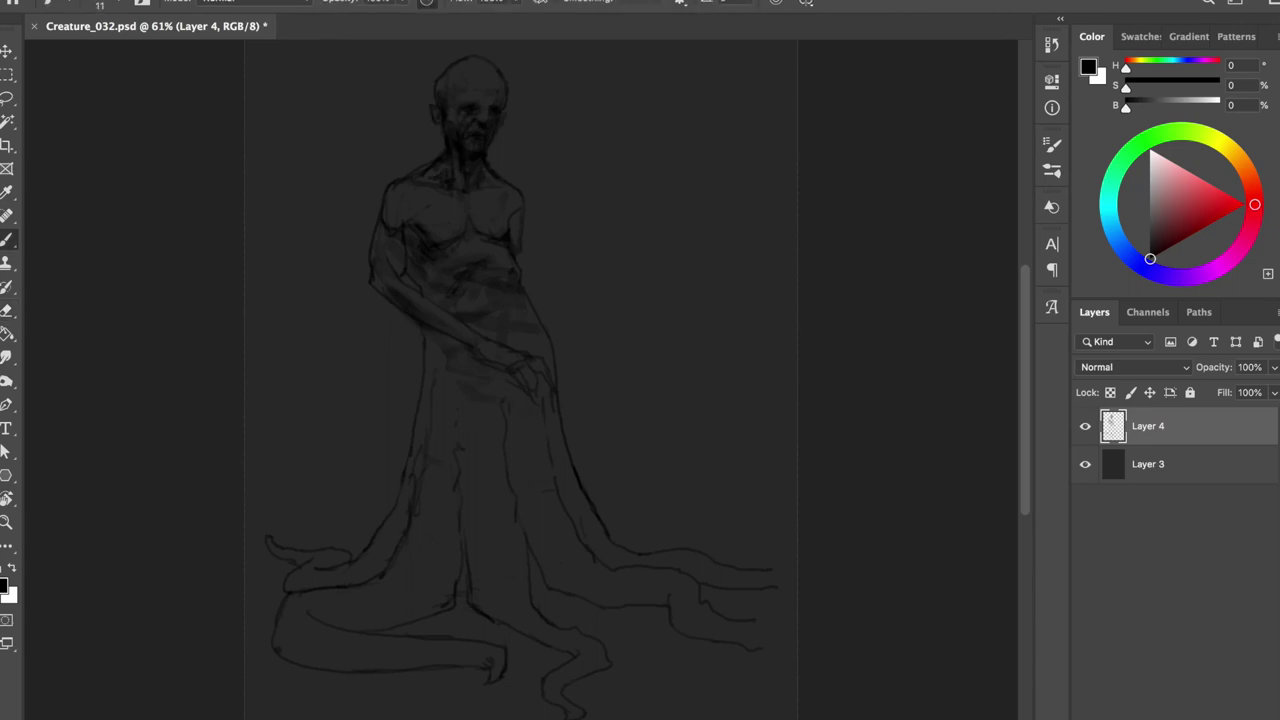
key("h")
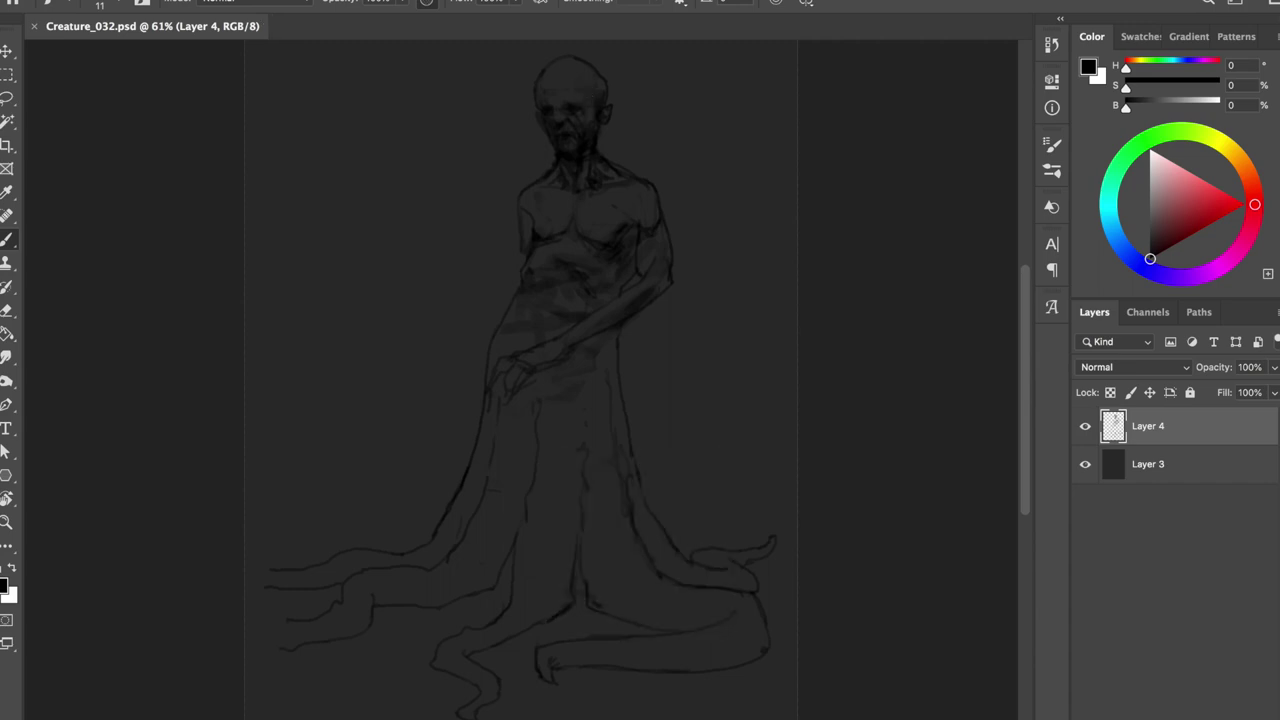
- Cut the lower robes onto Layer 5, hide it, and return to Layer 4
key("l")
key("ctrl+shift+j")
left_click(1085, 426)
left_click(1113, 464)
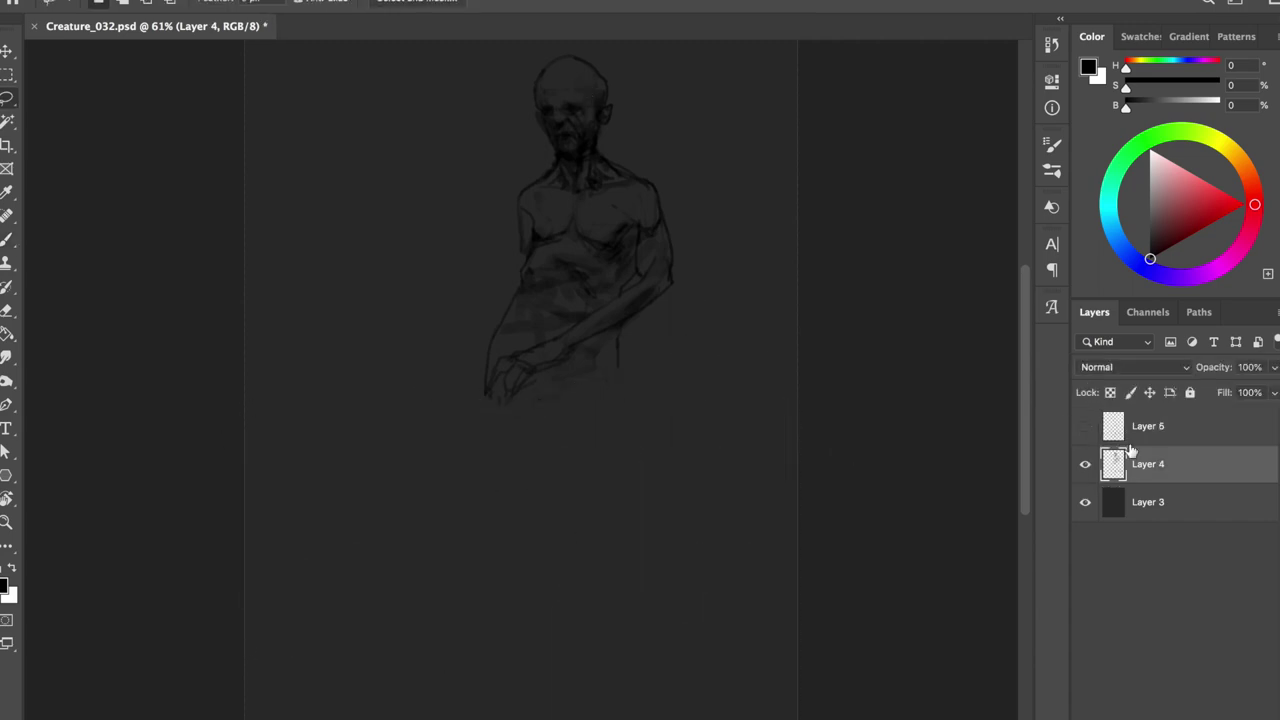
- Add strokes to the lower torso, checking them in mirrored views
key("b")
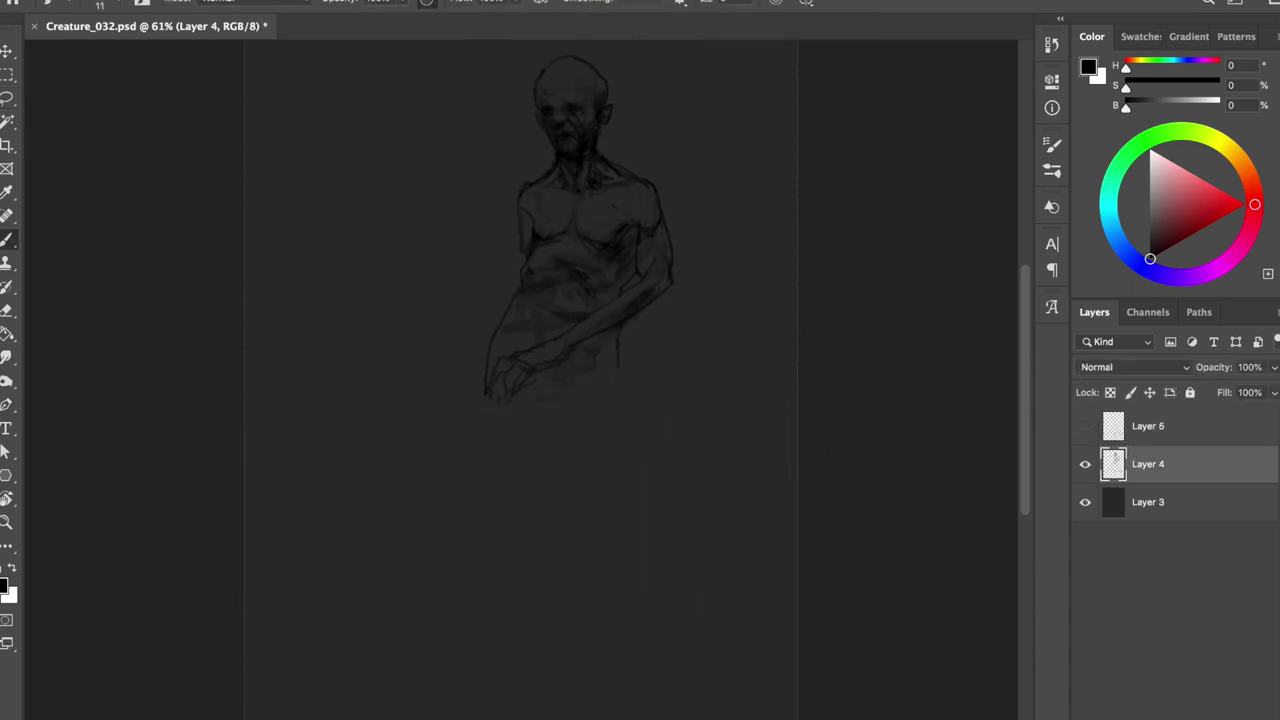
left_click_drag(584, 303, 556, 307)
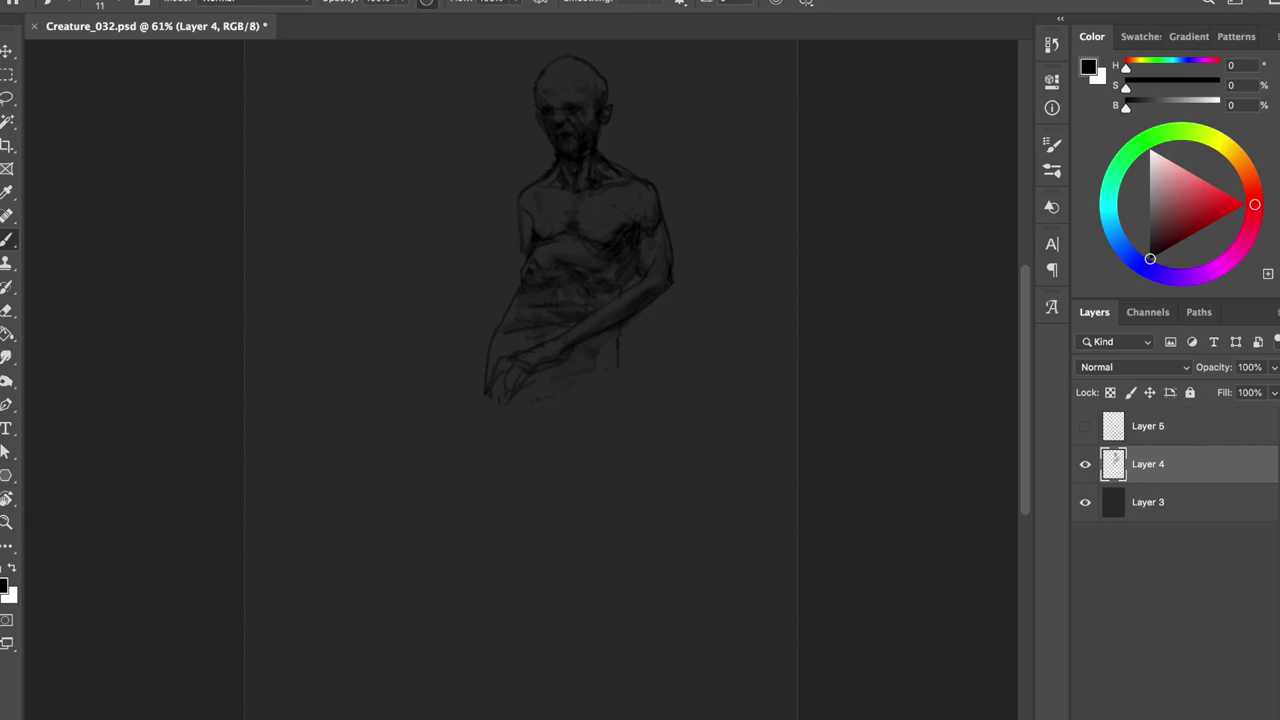
key("ctrl+shift+h")
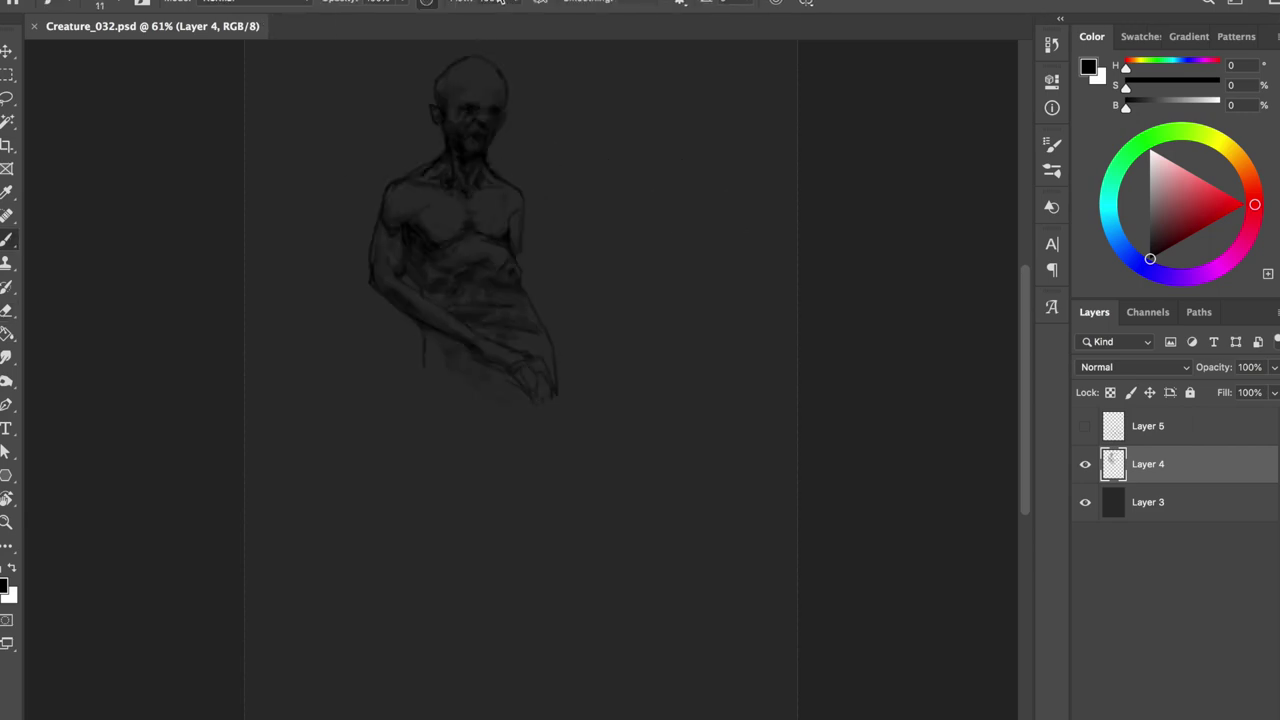
key("ctrl+shift+z")
key("ctrl+shift+z")
key("ctrl+shift+z")
key("ctrl+shift+z")
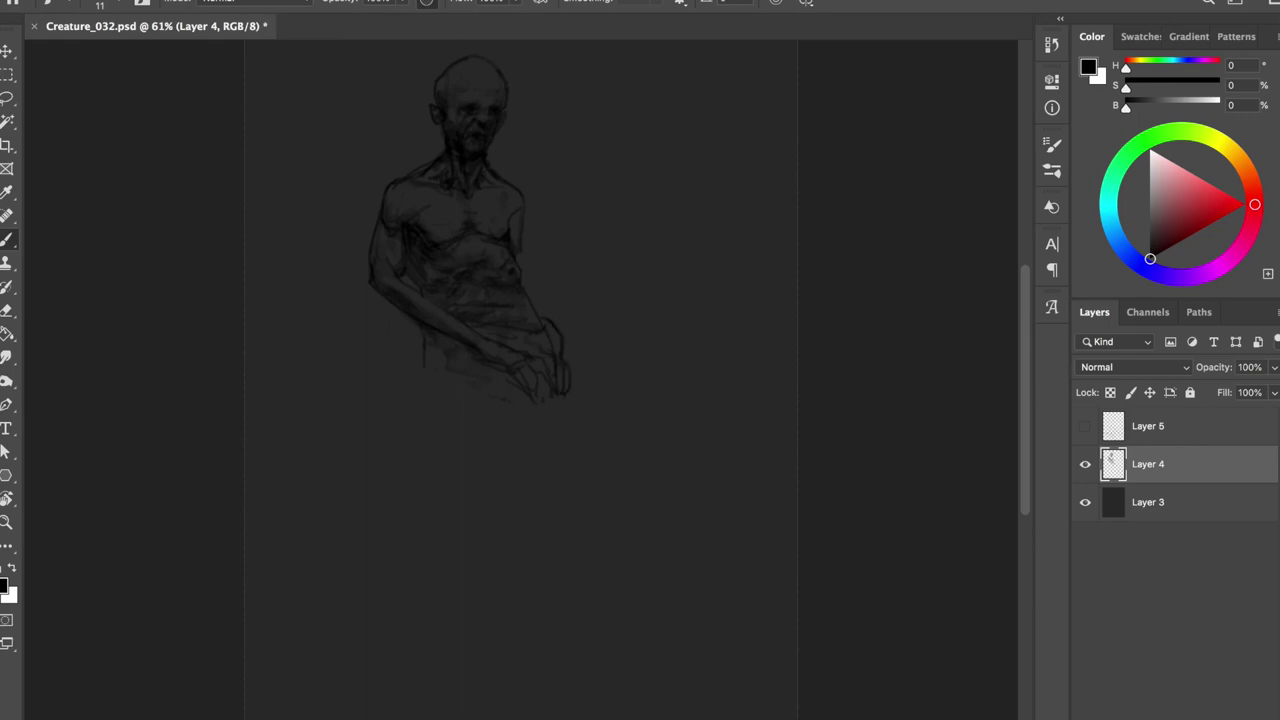
key("ctrl+z")
key("ctrl+z")
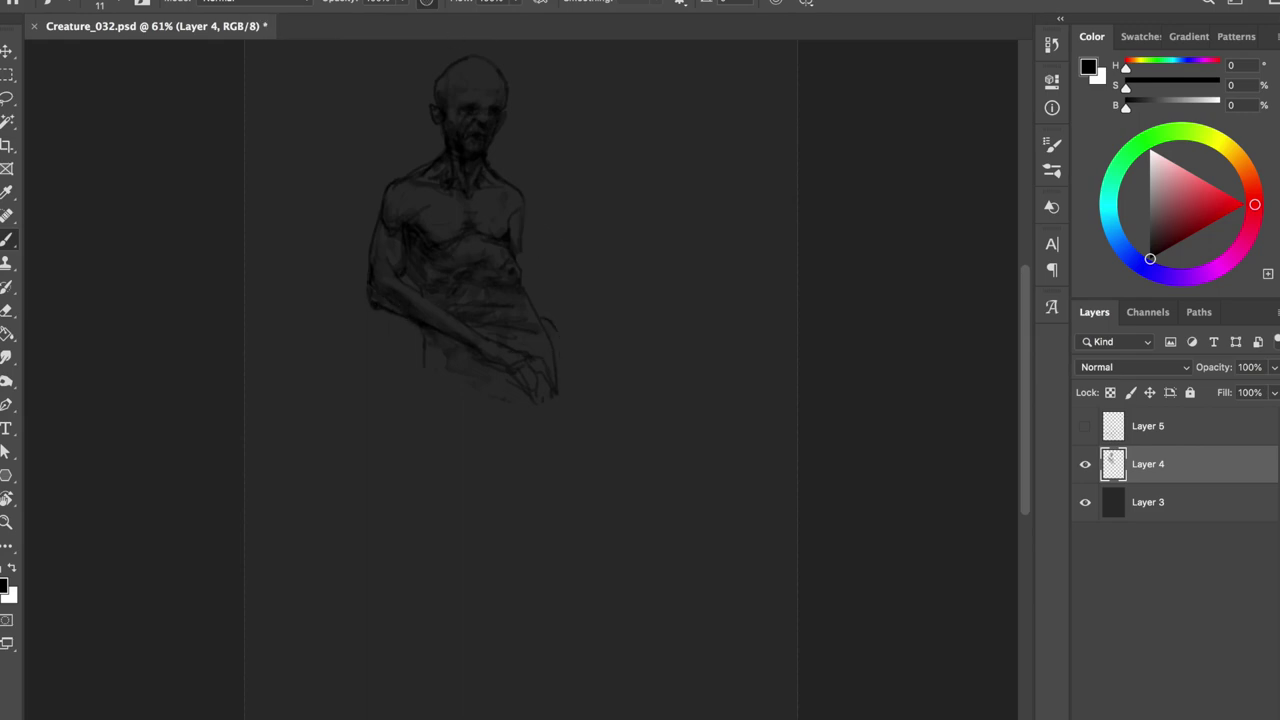
key("h")
key("e")
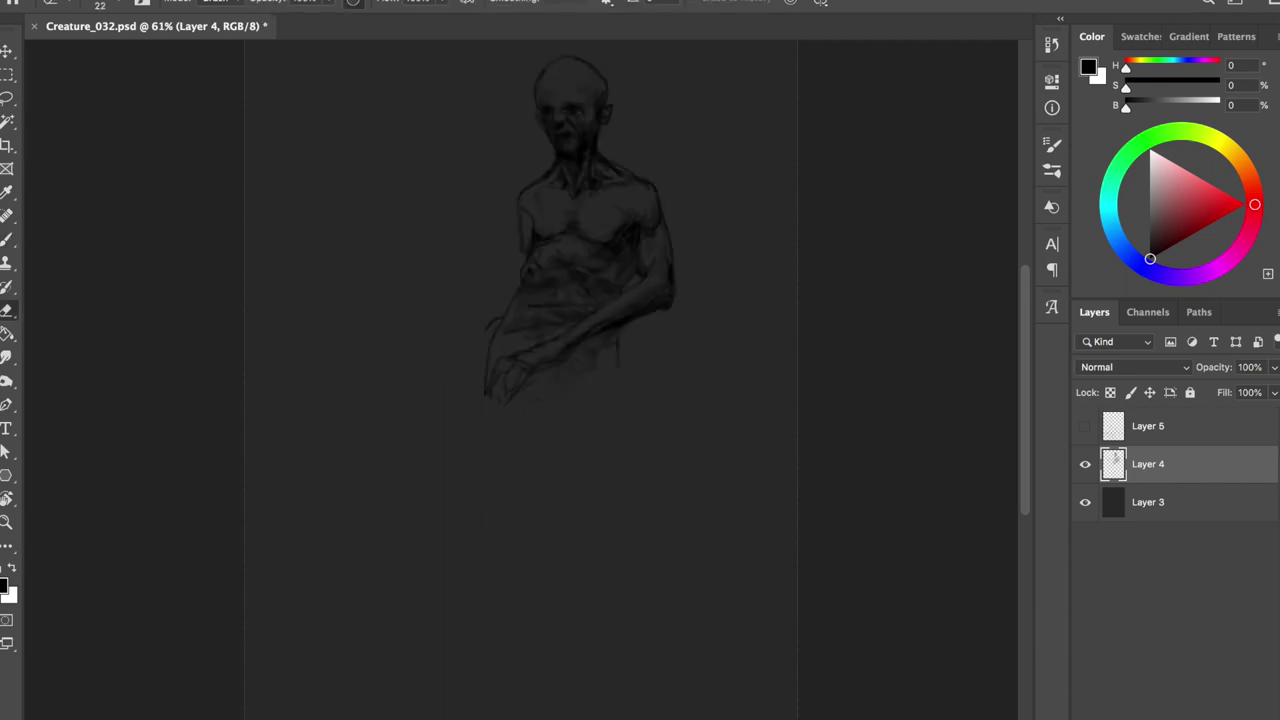
key("b")
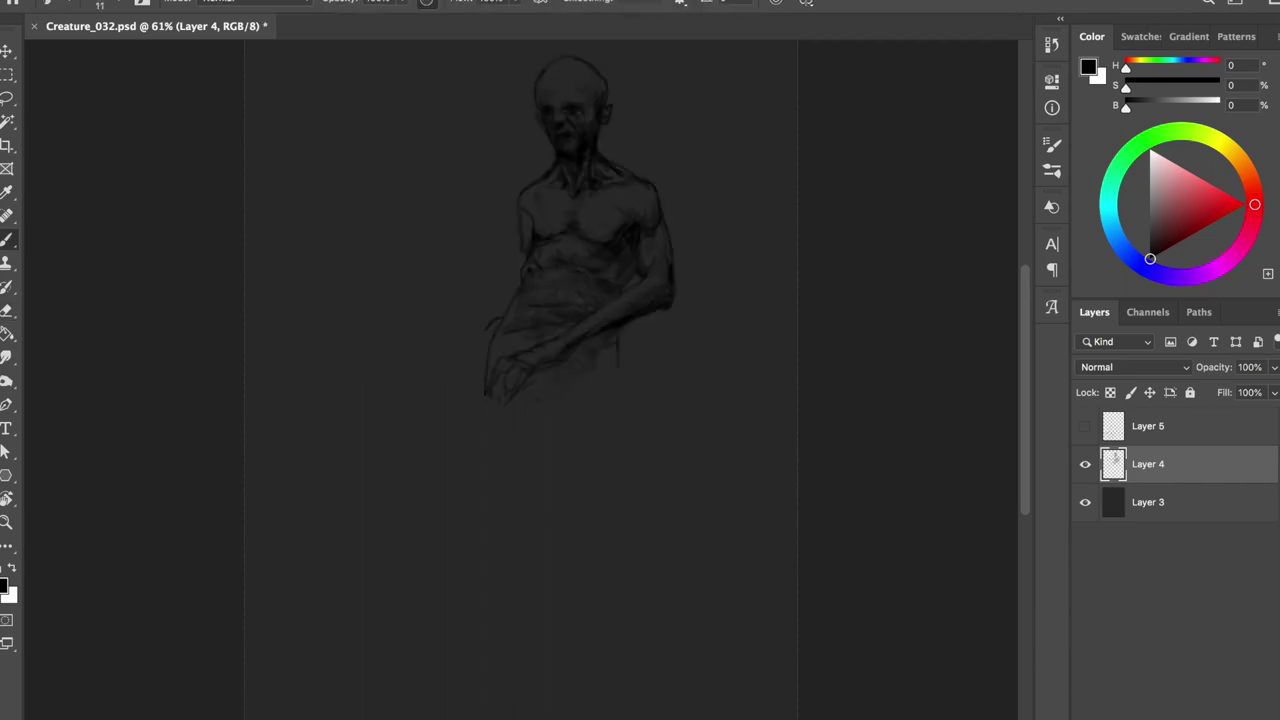
key("h")
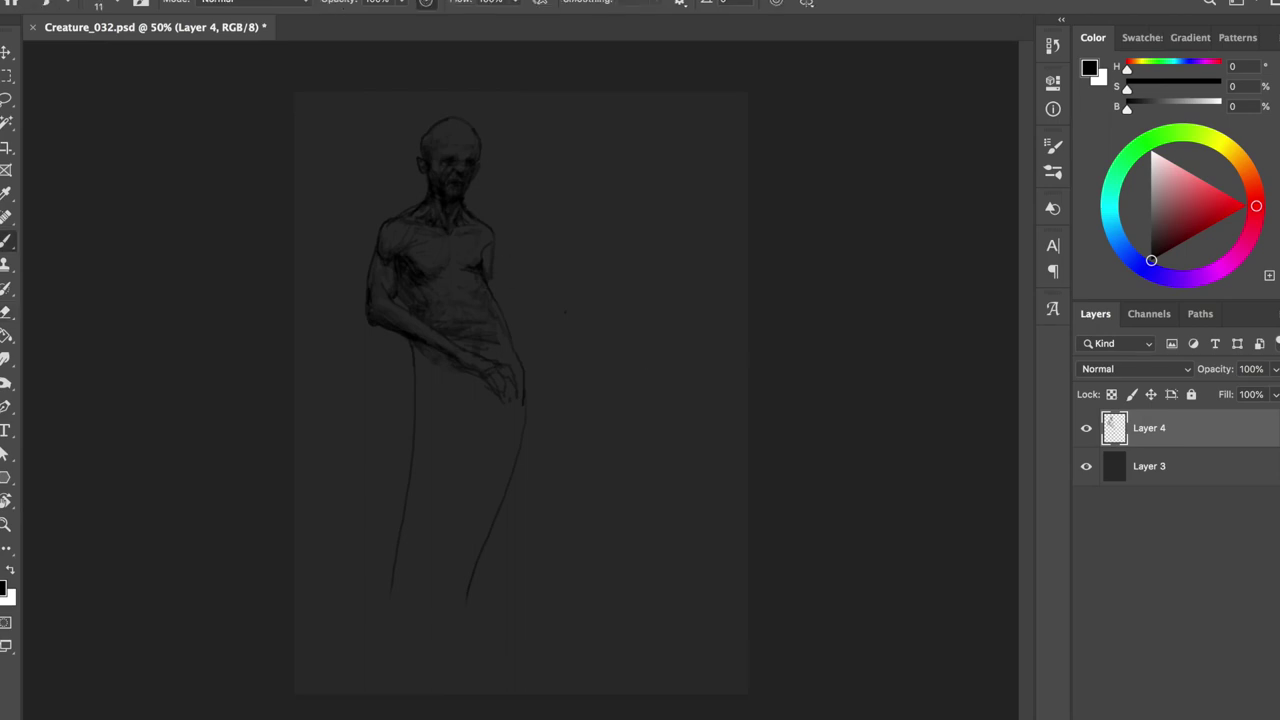
- Sketch a bottom line and curved hem, then erase them with a large eraser
left_click_drag(332, 672, 600, 674)
left_click_drag(399, 623, 619, 418)
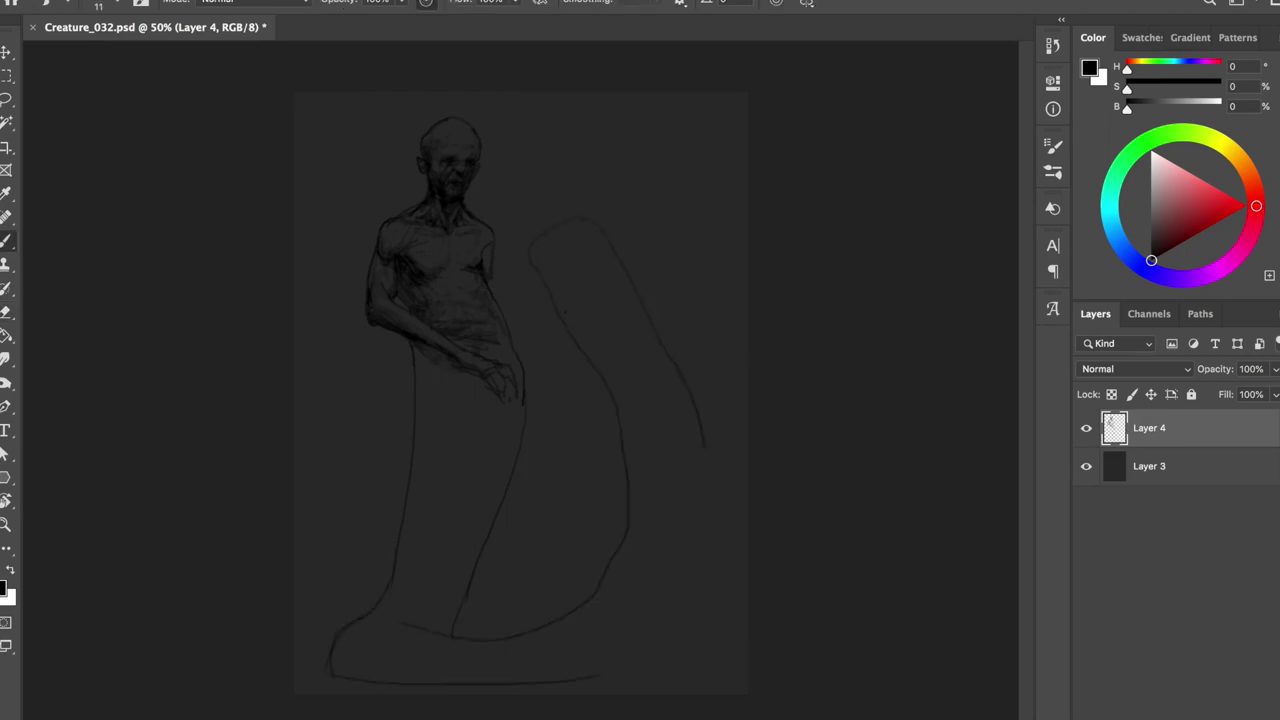
key("e")
mouse_move(531, 180)
left_mouse_down()
mouse_move(438, 560)
mouse_move(368, 660)
mouse_move(676, 652)
left_mouse_up()
key("b")
- Draw the base line and a long coil curve rising up the right side
mouse_move(470, 604)
left_mouse_down()
mouse_move(592, 595)
mouse_move(658, 606)
left_mouse_up()
mouse_move(680, 652)
left_mouse_down()
mouse_move(690, 505)
mouse_move(540, 290)
left_mouse_up()
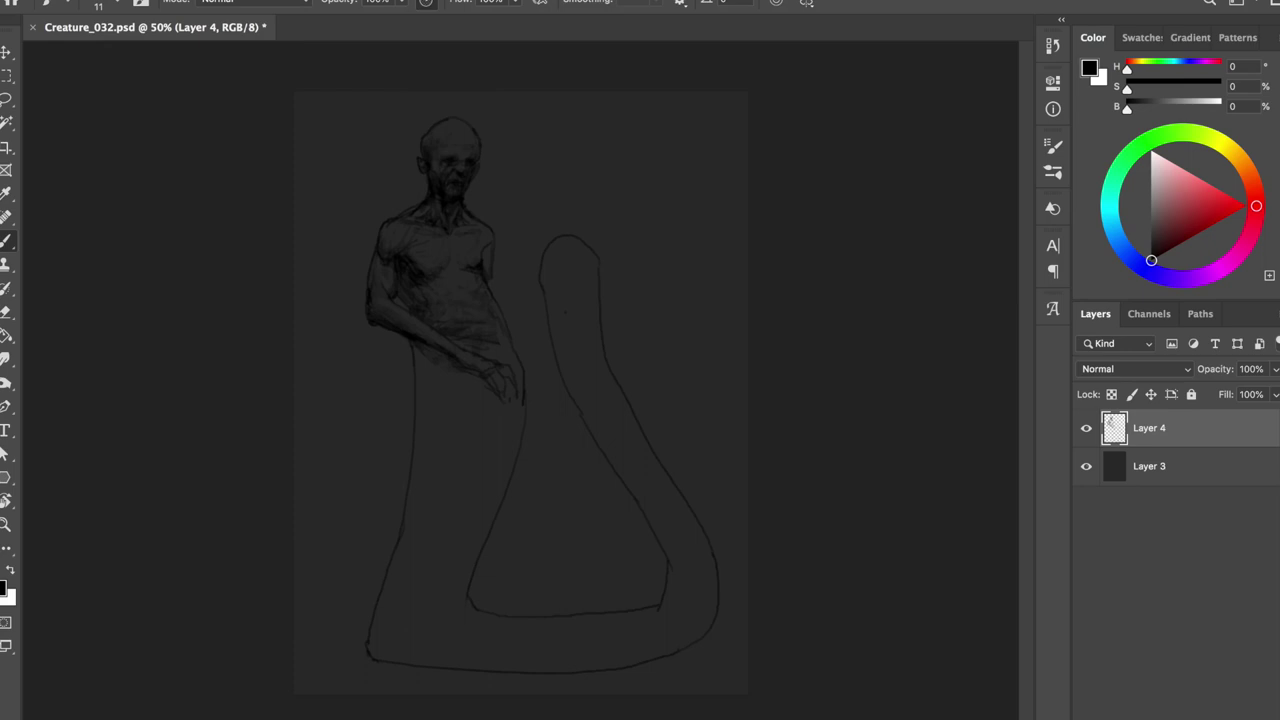
key("e")
left_click_drag(514, 551, 400, 640)
key("b")
- Extend the left contour and inner line down, adding the base shape, hem and bottom lines
left_click_drag(470, 580, 430, 662)
mouse_move(398, 540)
left_mouse_down()
mouse_move(380, 600)
mouse_move(410, 672)
left_mouse_up()
left_click_drag(340, 613, 380, 612)
left_click_drag(430, 665, 565, 665)
left_click_drag(445, 604, 585, 603)
key("ctrl+z")
key("ctrl+z")
key("ctrl+z")
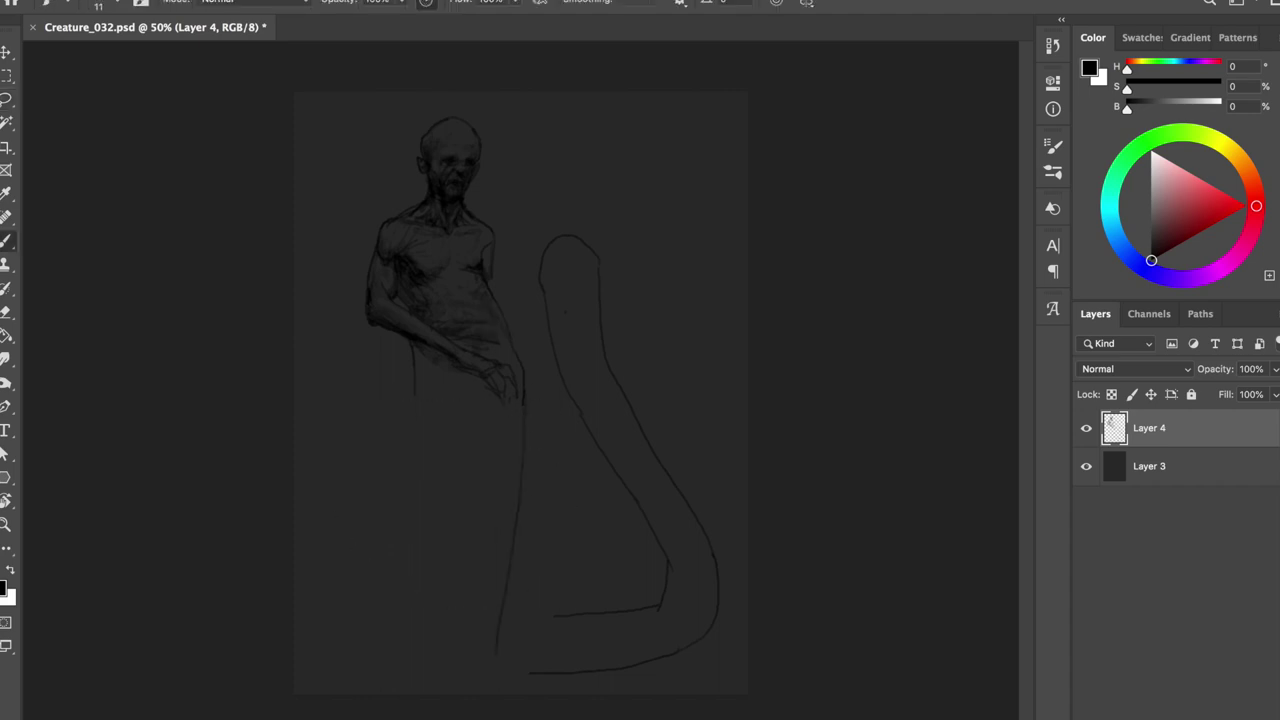
key("ctrl+shift+z")
key("ctrl+shift+z")
key("ctrl+shift+z")
key("ctrl+shift+z")
key("ctrl+shift+z")
- Redraw the robe's left contour bowing inward near the tail
key("l")
mouse_move(485, 562)
left_mouse_down()
mouse_move(509, 686)
mouse_move(490, 565)
left_mouse_up()
key("ctrl+d")
key("ctrl+shift+h")
key("ctrl+shift+h")
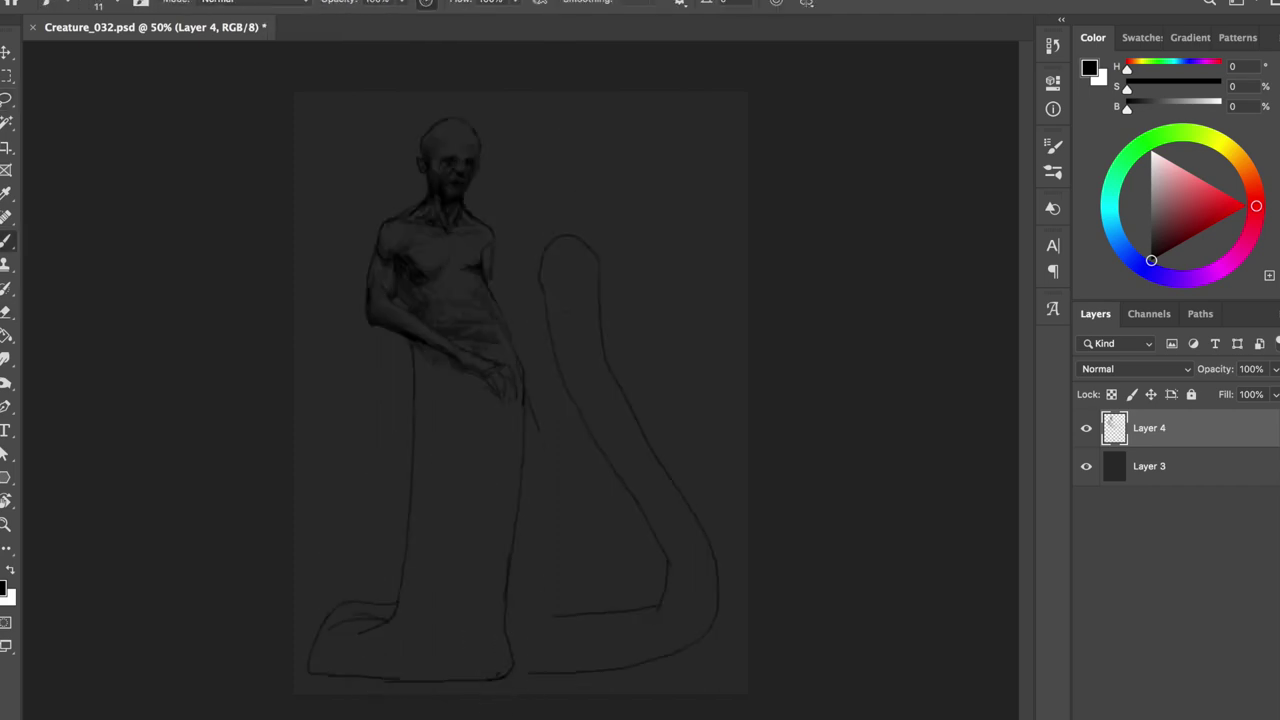
mouse_move(522, 370)
left_mouse_down()
mouse_move(500, 662)
mouse_move(506, 412)
left_mouse_up()
key("b")
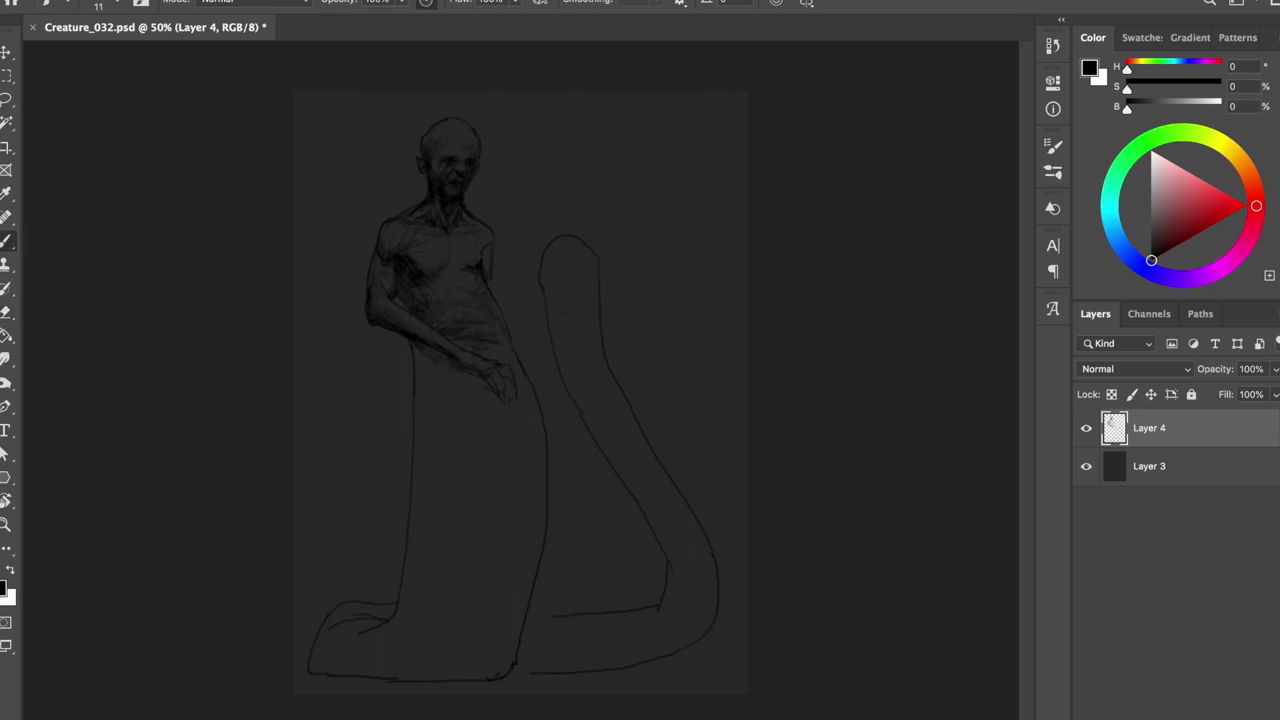
left_click_drag(413, 420, 420, 615)
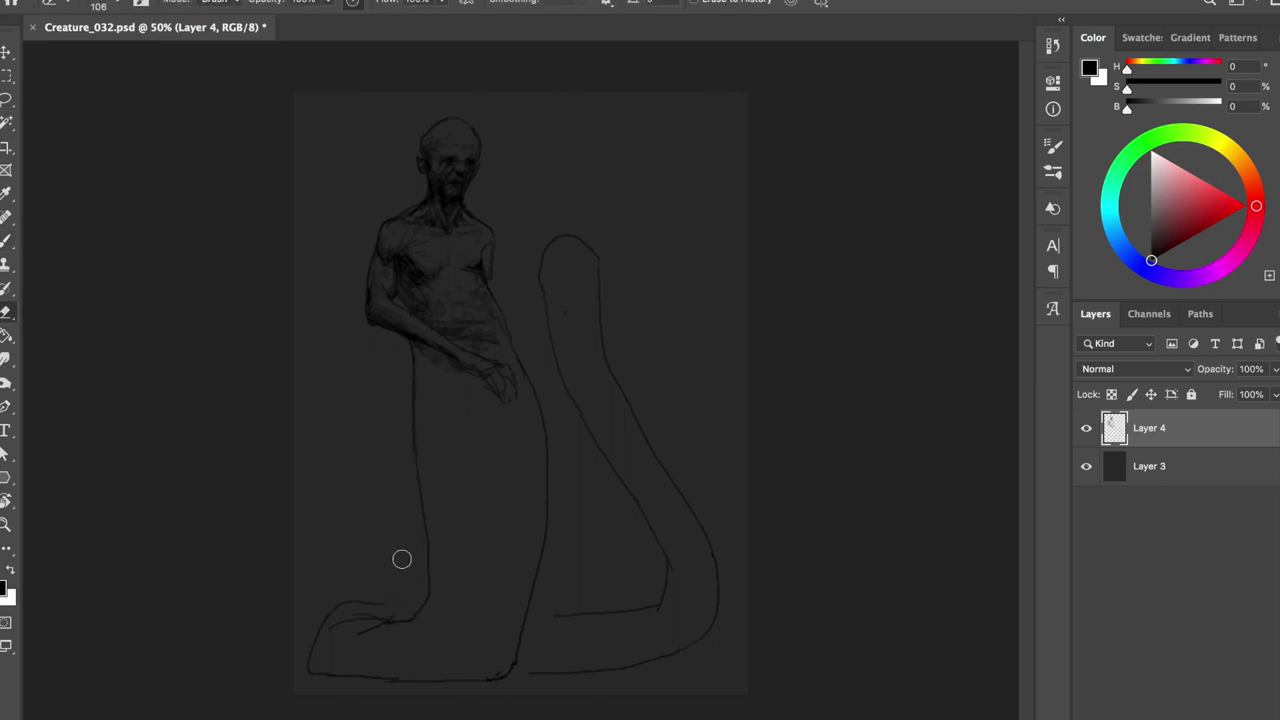
- Extend the foot's bottom line to the left and flip the view to check
key("l")
mouse_move(716, 612)
left_mouse_down()
mouse_move(626, 674)
mouse_move(700, 615)
left_mouse_up()
key("b")
left_click_drag(614, 608, 524, 607)
key("e")
key("b")
key("h")
key("h")
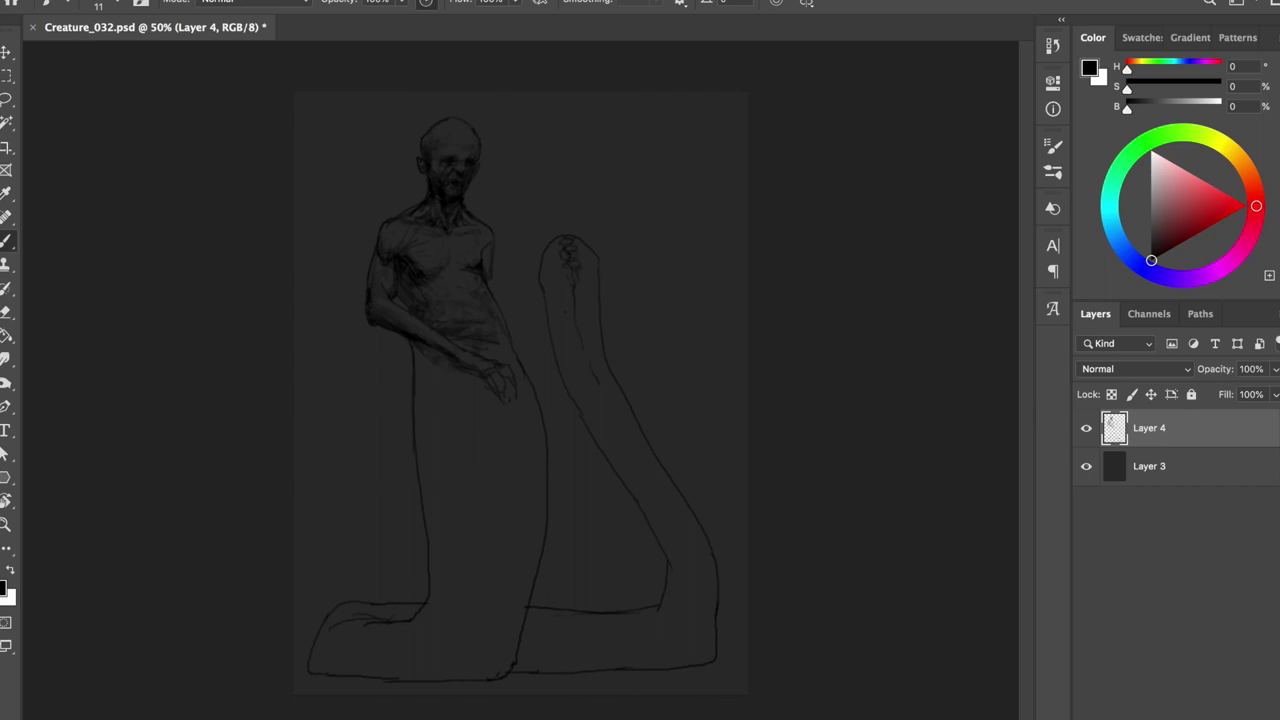
key("h")
key("h")
key("h")
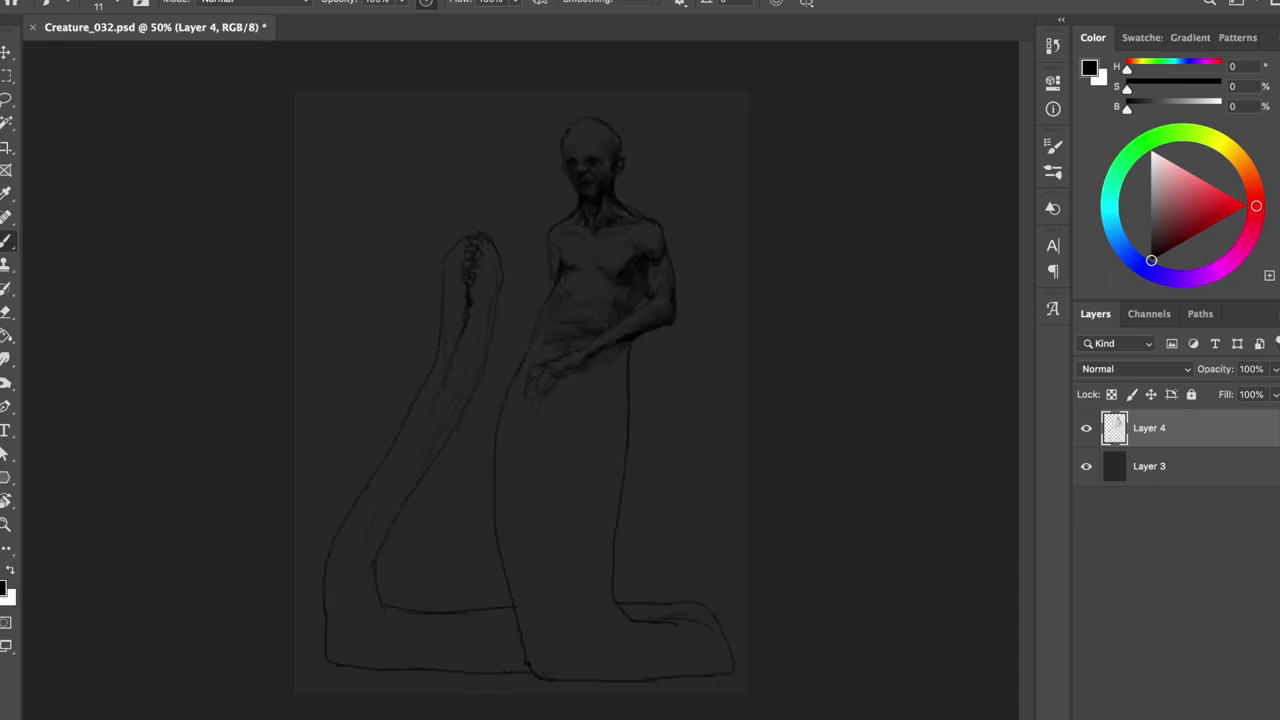
- Save the painting and add a short stroke on the body, enlarging the eraser
key("ctrl+s")
key("h")
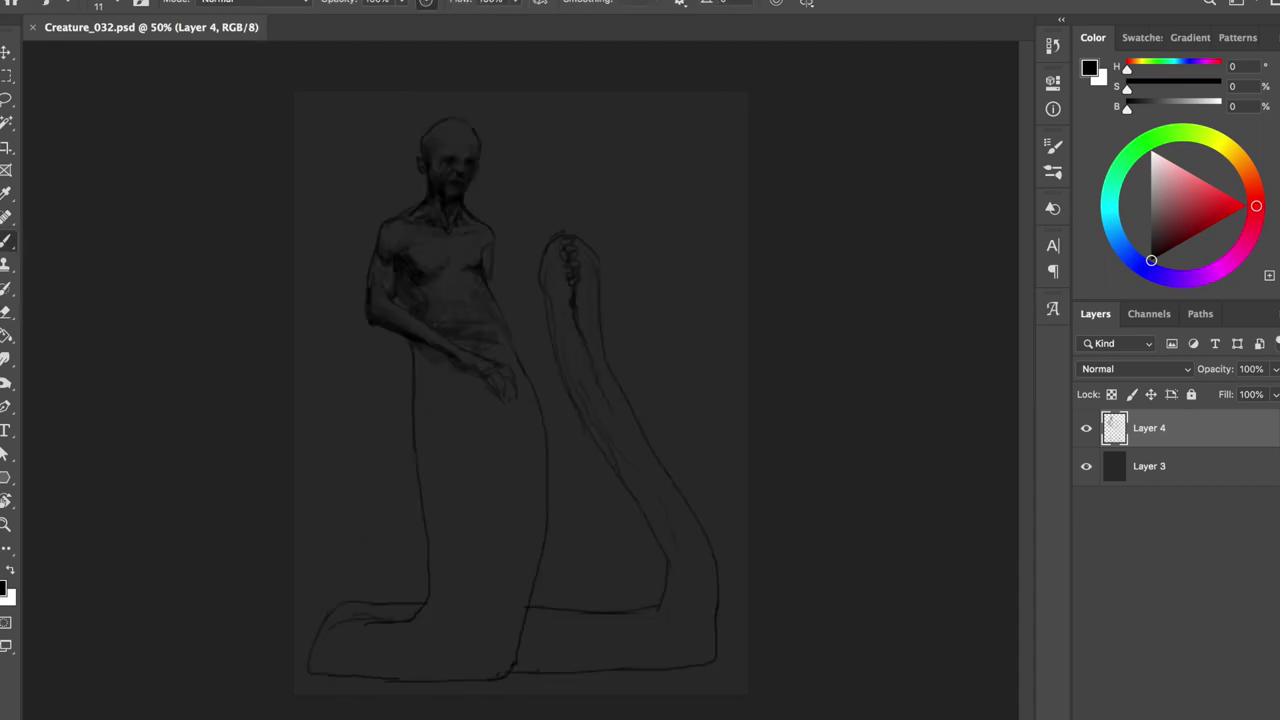
left_click_drag(537, 264, 537, 296)
key("e")
key("b")
key("e")
key("b")
- Redraw the tail's left edge and add robe fold and bottom-edge strokes, saving along the way
key("e")
mouse_move(552, 486)
left_mouse_down()
mouse_move(535, 660)
mouse_move(539, 541)
left_mouse_up()
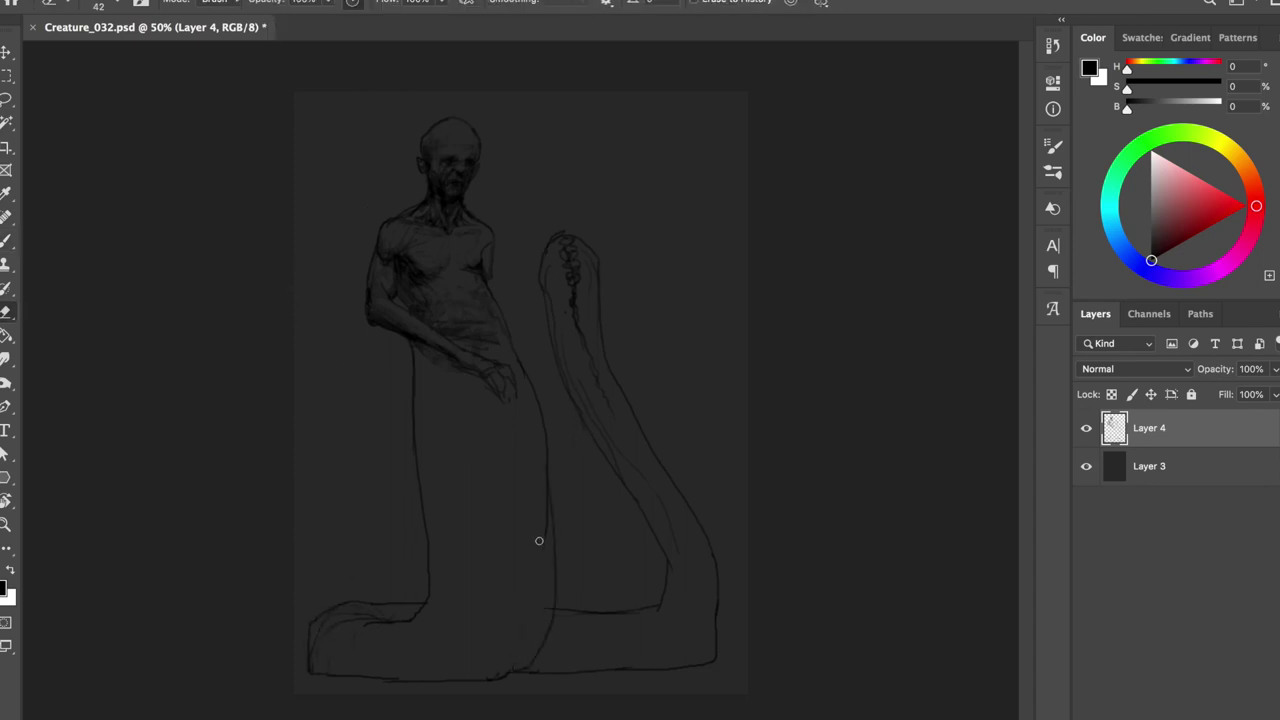
key("b")
left_click_drag(536, 660, 490, 680)
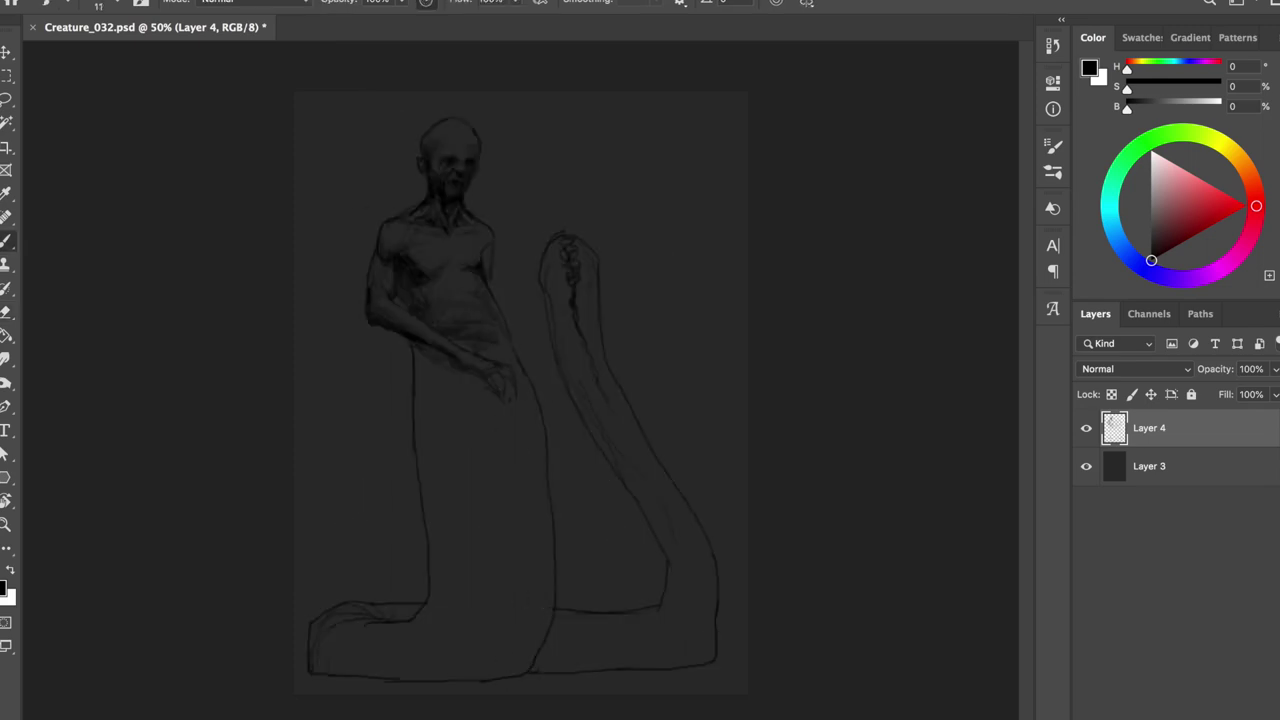
key("ctrl+s")
left_click_drag(418, 418, 452, 462)
key("ctrl+s")
left_click_drag(384, 678, 418, 679)
- Add a short stroke near the hand and save
key("e")
key("ctrl+s")
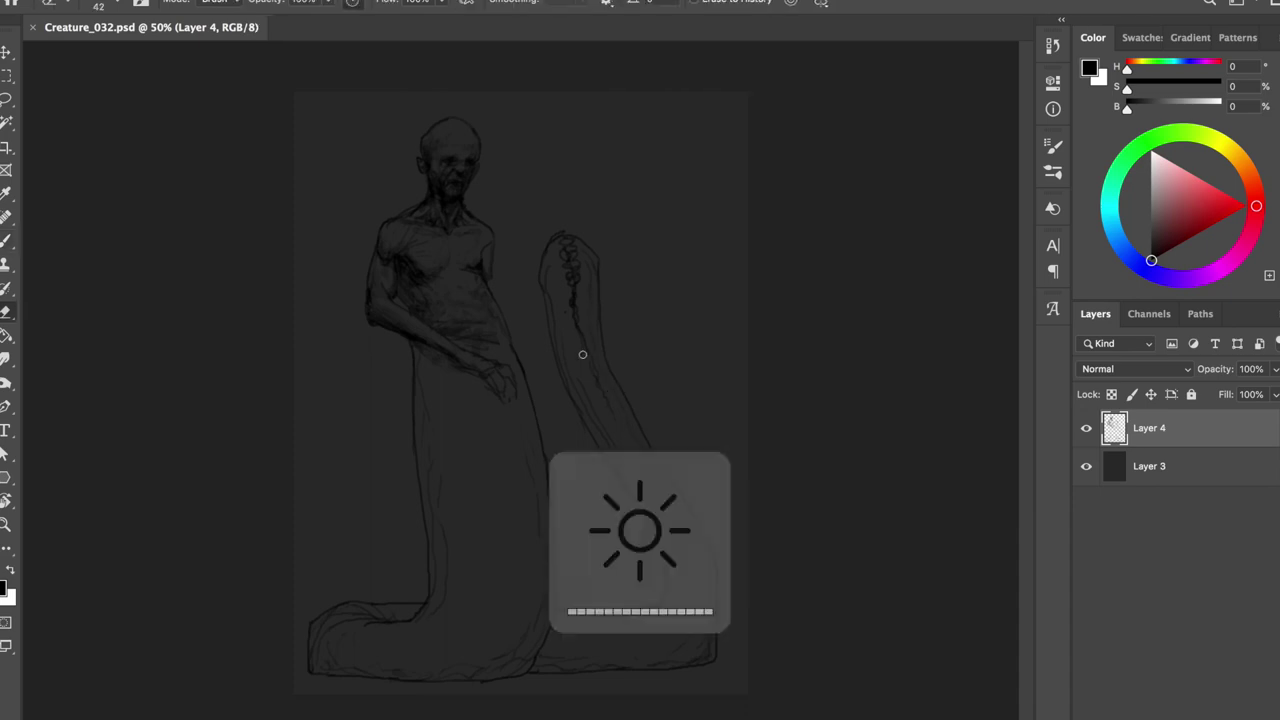
key("b")
left_click_drag(416, 344, 416, 396)
key("ctrl+s")
key("ctrl+s")
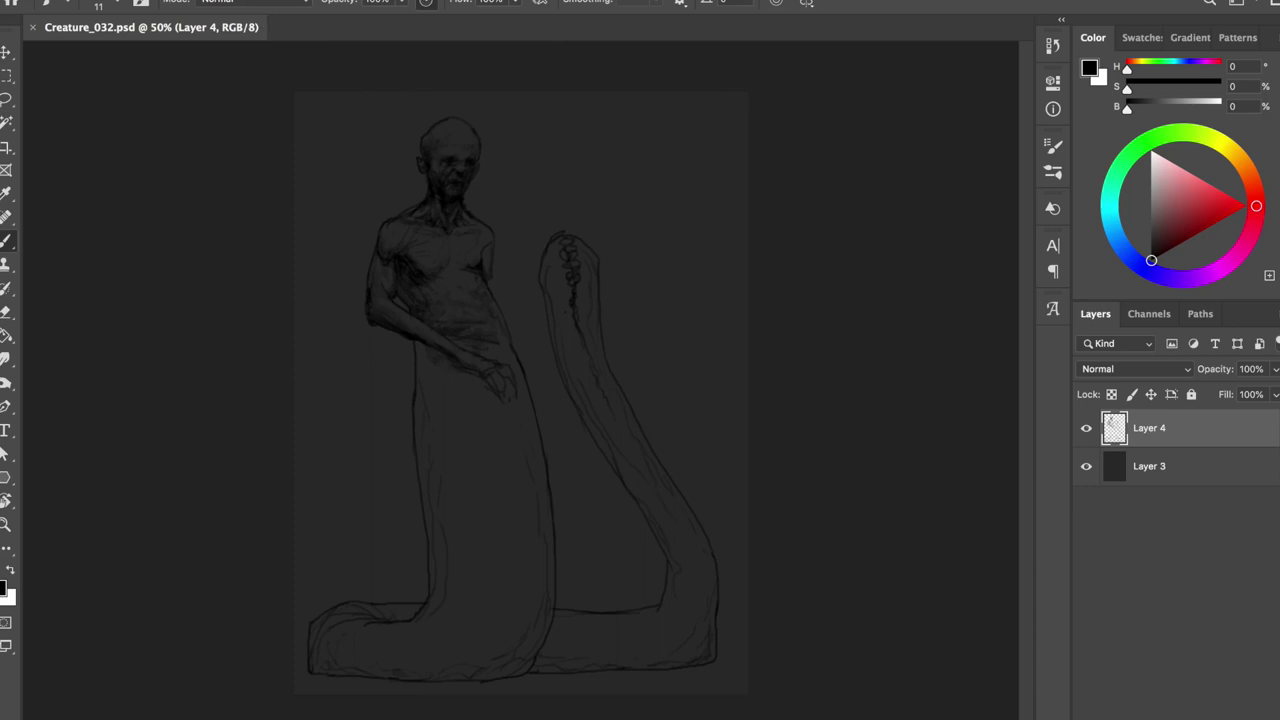
- Draw lines along the robe's left edge, flipping the view to check
left_click_drag(420, 436, 448, 560)
key("h")
key("h")
left_click_drag(400, 368, 446, 510)
key("h")
key("h")
key("h")
key("h")
left_click_drag(408, 380, 456, 580)
- Delete stray lines on the robe's left edge and erase small marks on the robe
key("l")
left_click_drag(430, 430, 443, 457)
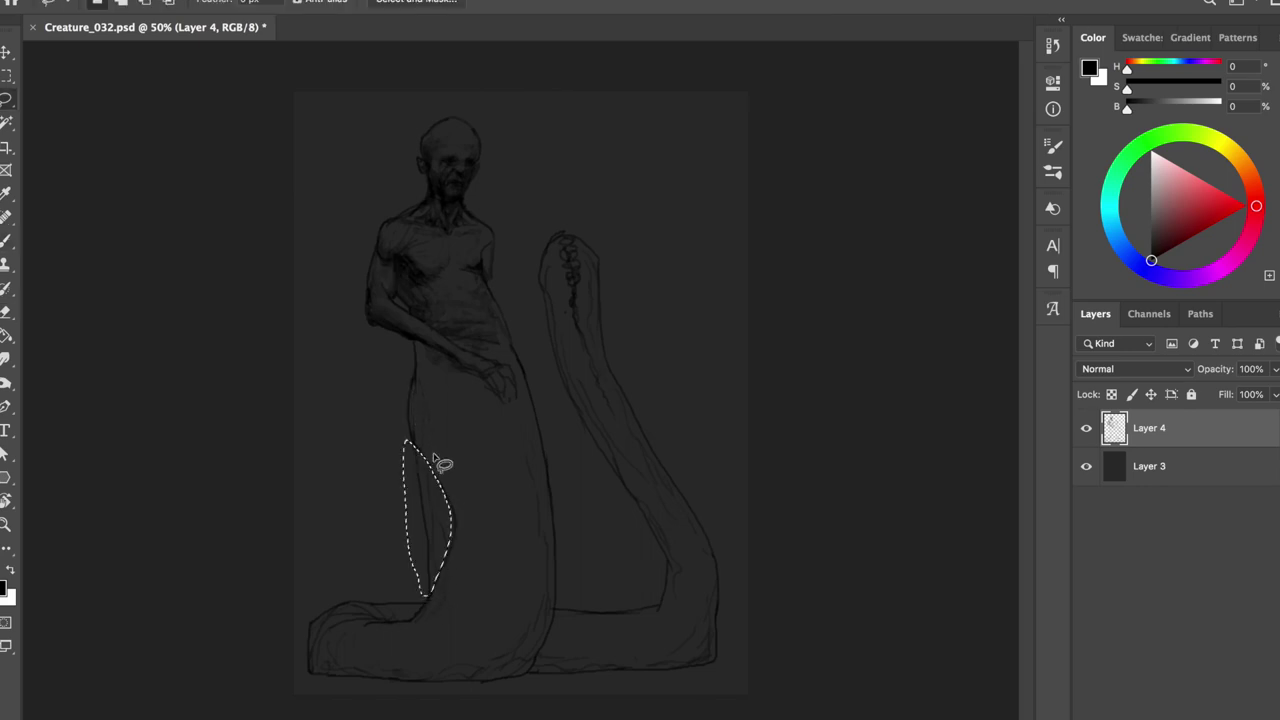
key("Delete")
key("ctrl+d")
key("b")
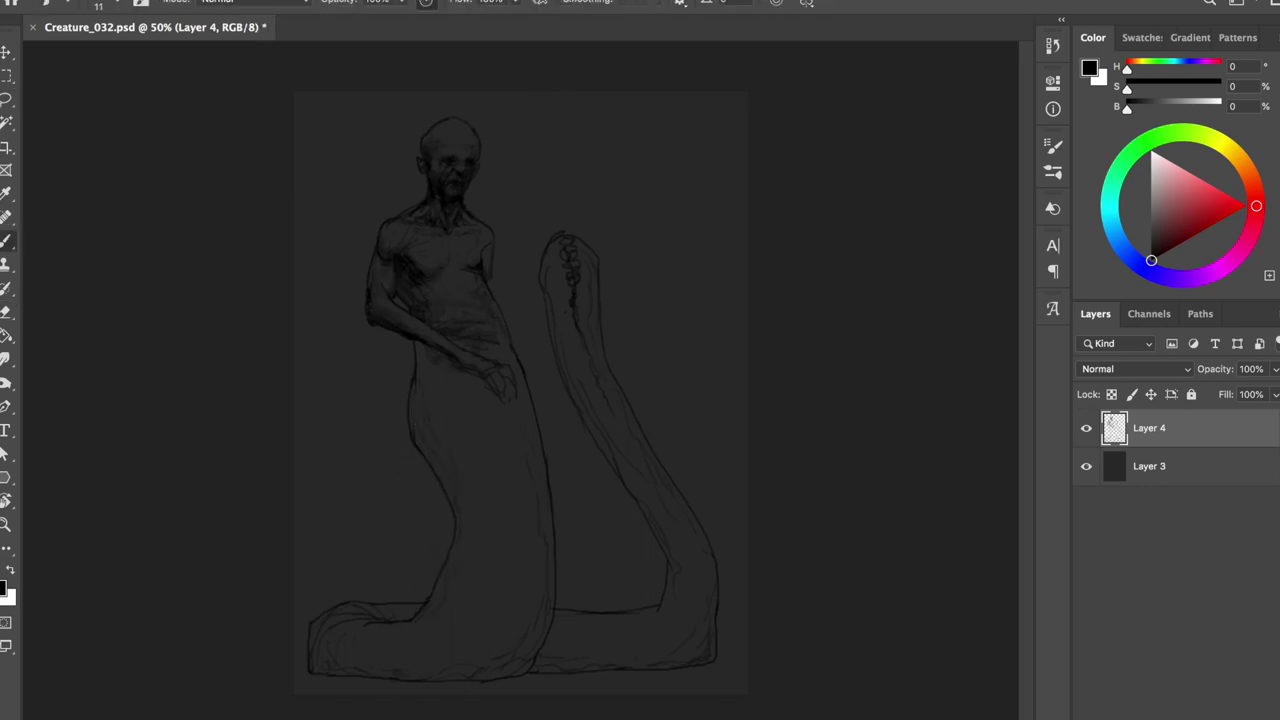
key("ctrl+s")
key("e")
left_click_drag(546, 474, 549, 517)
key("h")
key("h")
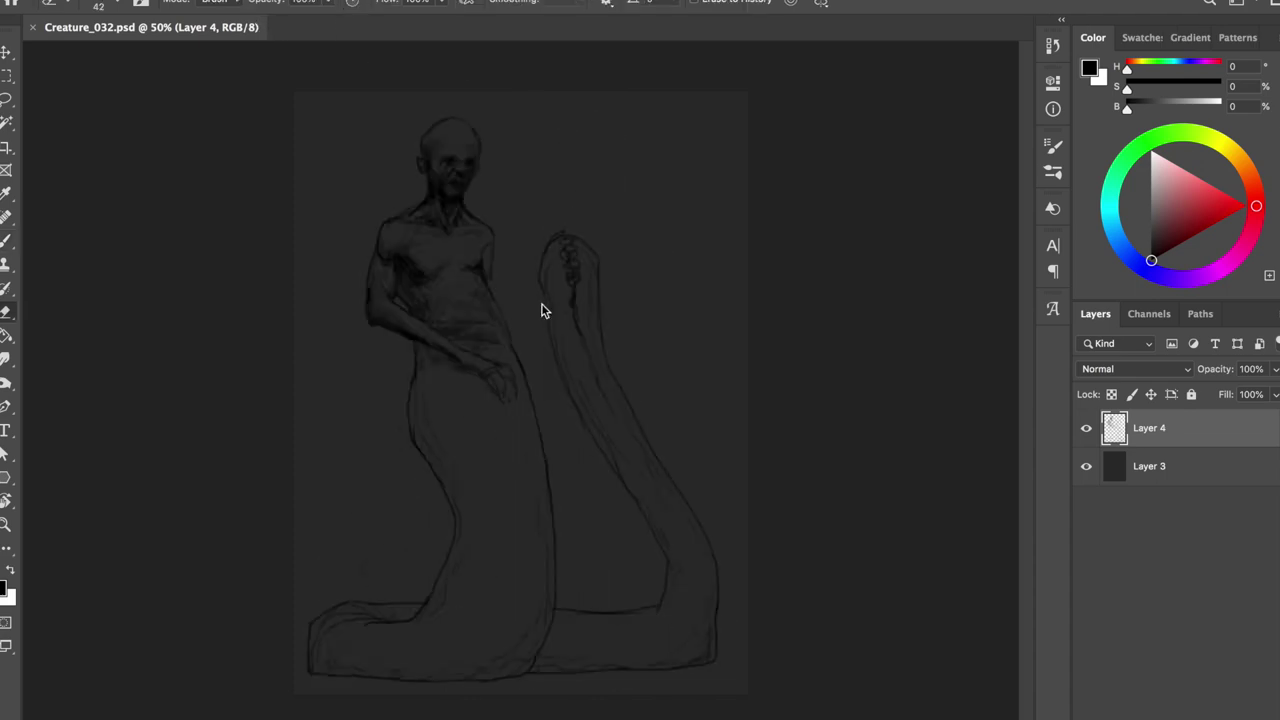
- Lasso the whole figure and move it down and to the right
key("l")
mouse_move(522, 178)
left_mouse_down()
mouse_move(380, 103)
mouse_move(560, 420)
left_mouse_up()
key("v")
mouse_move(488, 425)
left_mouse_down()
mouse_move(514, 530)
mouse_move(516, 620)
left_mouse_up()
key("ctrl+d")
key("b")
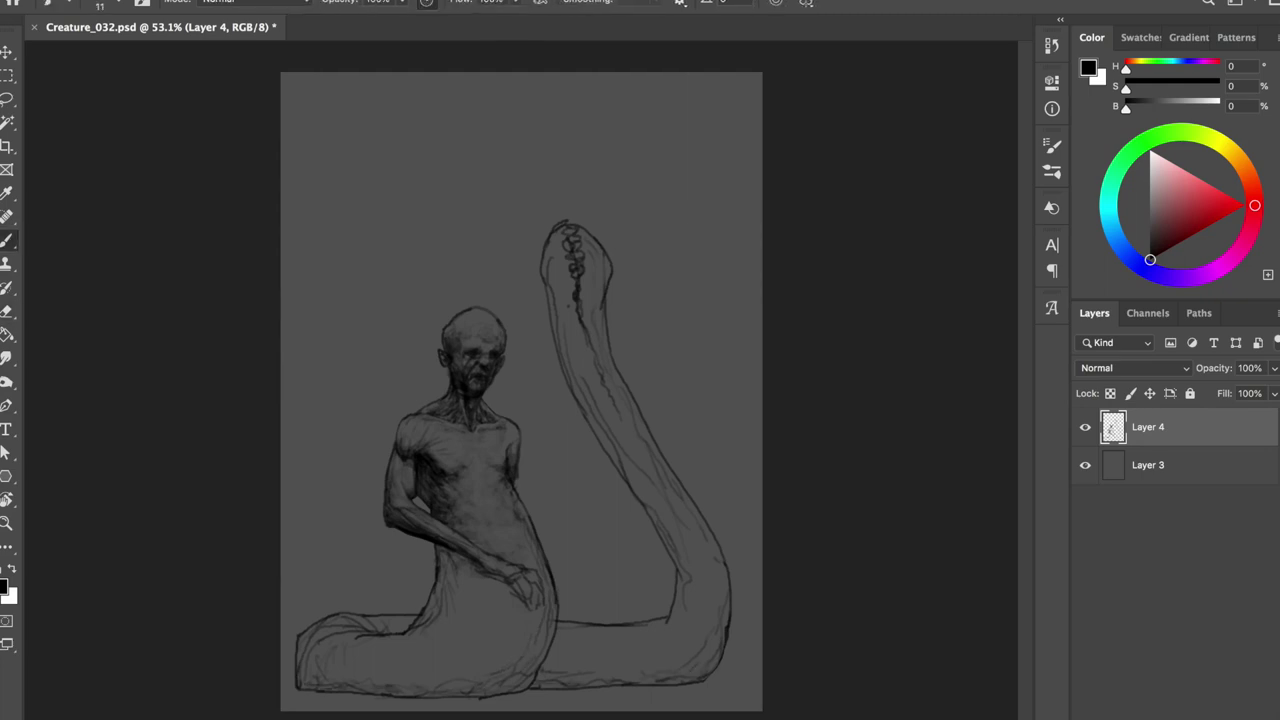
- Hatch curved belly-scale bands across the lower tail
key("ctrl+s")
key("h")
key("h")
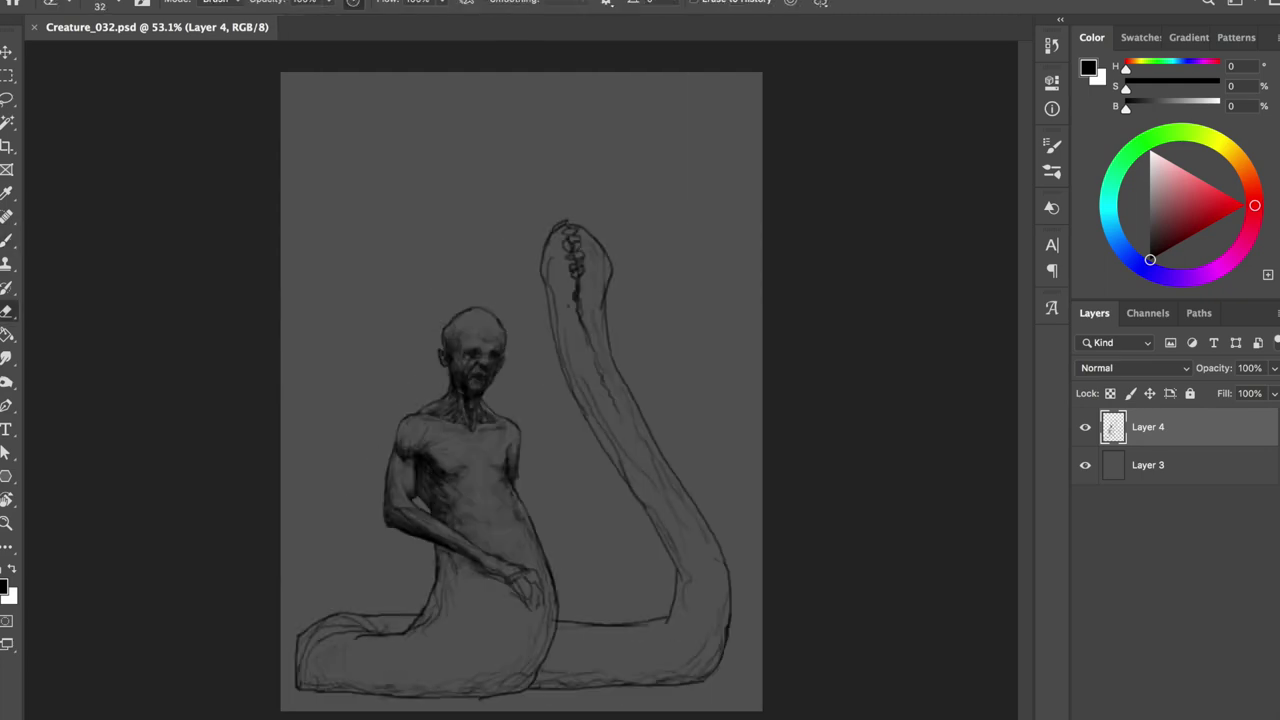
mouse_move(445, 695)
left_mouse_down()
mouse_move(476, 658)
mouse_move(490, 595)
left_mouse_up()
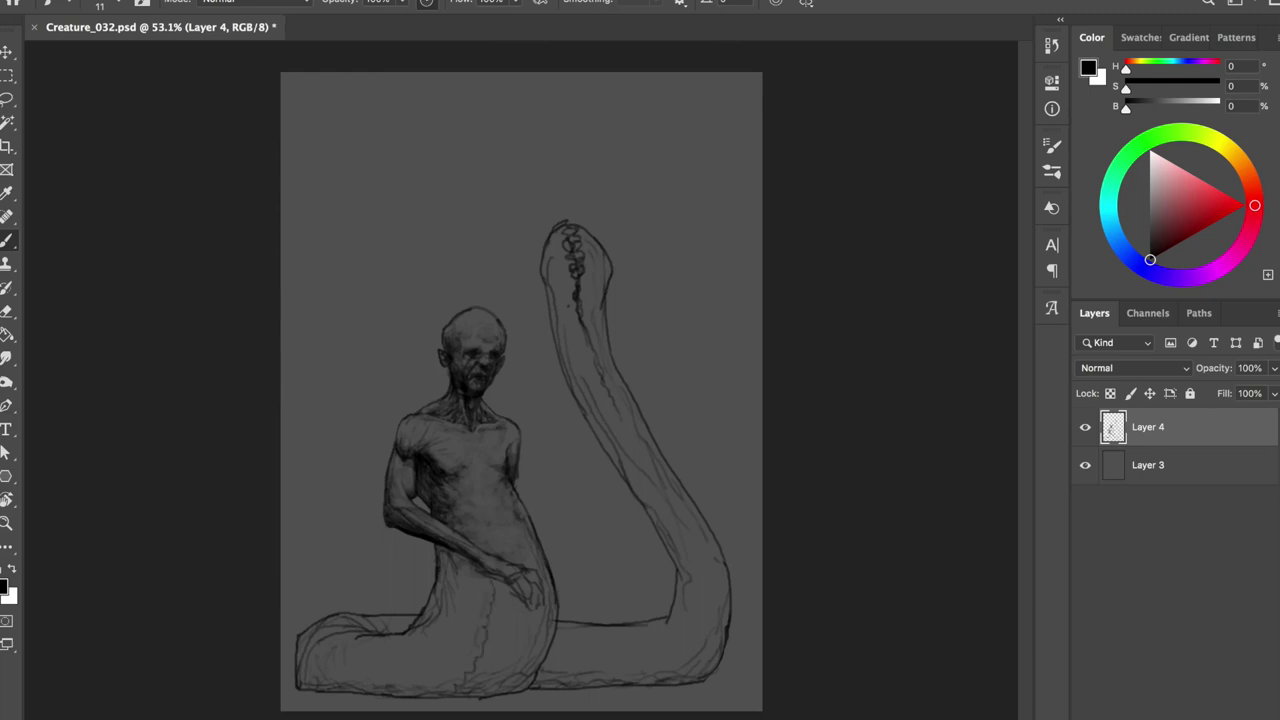
mouse_move(546, 630)
left_mouse_down()
mouse_move(518, 686)
mouse_move(528, 662)
left_mouse_up()
mouse_move(504, 646)
left_mouse_down()
mouse_move(532, 640)
mouse_move(538, 608)
left_mouse_up()
left_click_drag(468, 692, 500, 688)
mouse_move(474, 686)
left_mouse_down()
mouse_move(514, 680)
mouse_move(538, 640)
left_mouse_up()
mouse_move(490, 627)
left_mouse_down()
mouse_move(540, 619)
mouse_move(540, 596)
left_mouse_up()
mouse_move(470, 680)
left_mouse_down()
mouse_move(492, 624)
mouse_move(536, 656)
mouse_move(494, 666)
left_mouse_up()
- Erase the first bands and redraw four horizontal belly bands
key("e")
mouse_move(540, 590)
left_mouse_down()
mouse_move(492, 618)
mouse_move(480, 670)
left_mouse_up()
left_click_drag(544, 638, 522, 676)
key("b")
left_click_drag(468, 600, 522, 598)
mouse_move(464, 620)
left_mouse_down()
mouse_move(534, 614)
mouse_move(546, 630)
left_mouse_up()
left_click_drag(464, 652, 532, 646)
left_click_drag(466, 668, 494, 662)
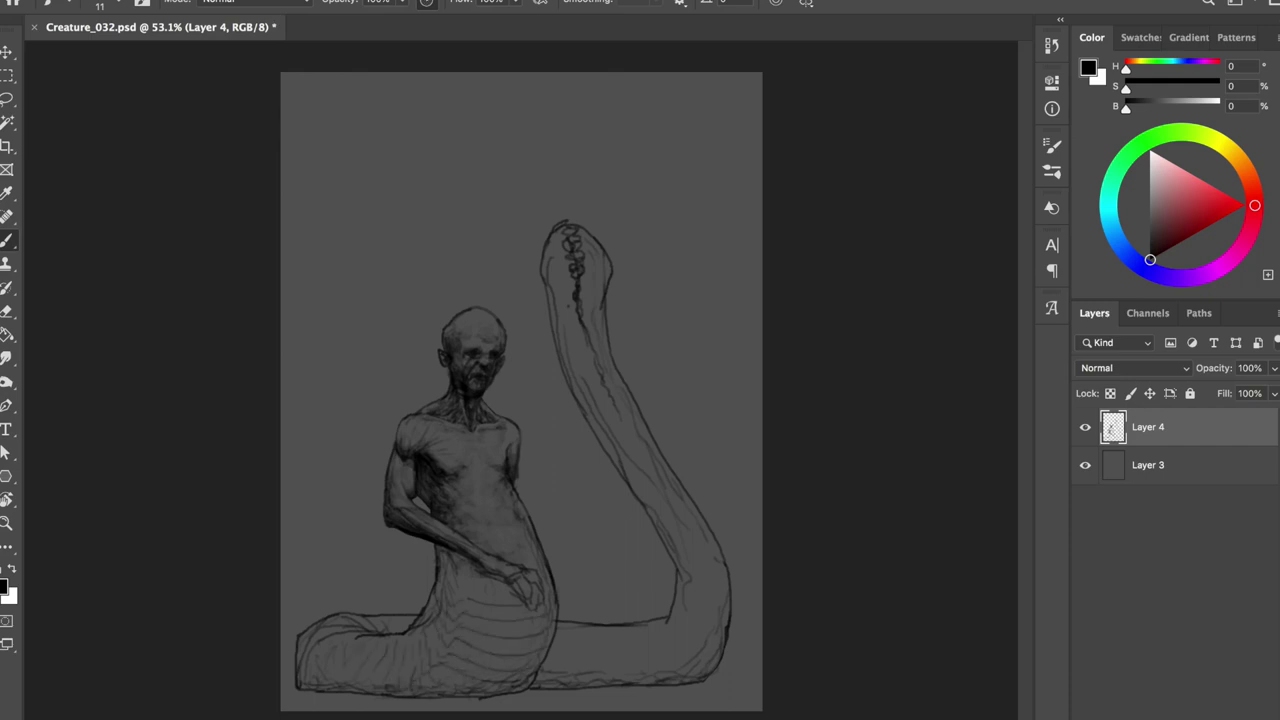
- Check the bands in a flipped view, save, and cut the toothed tail tip onto a new layer
key("e")
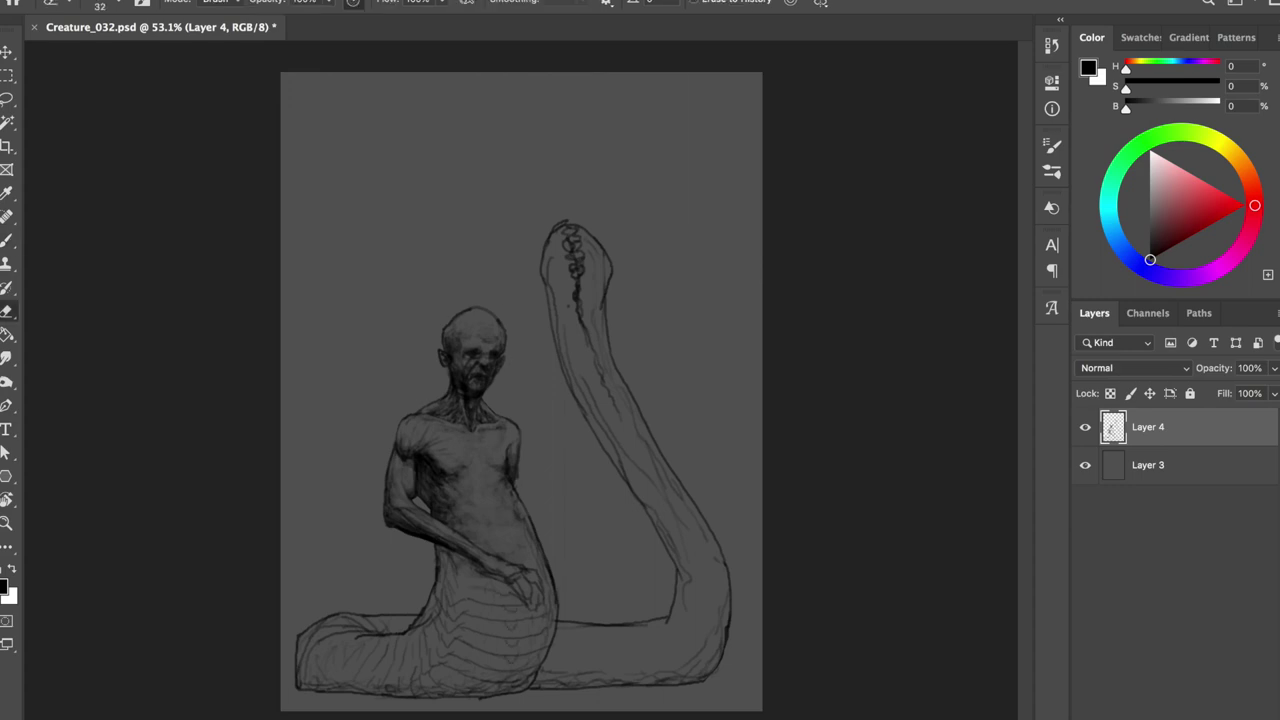
key("b")
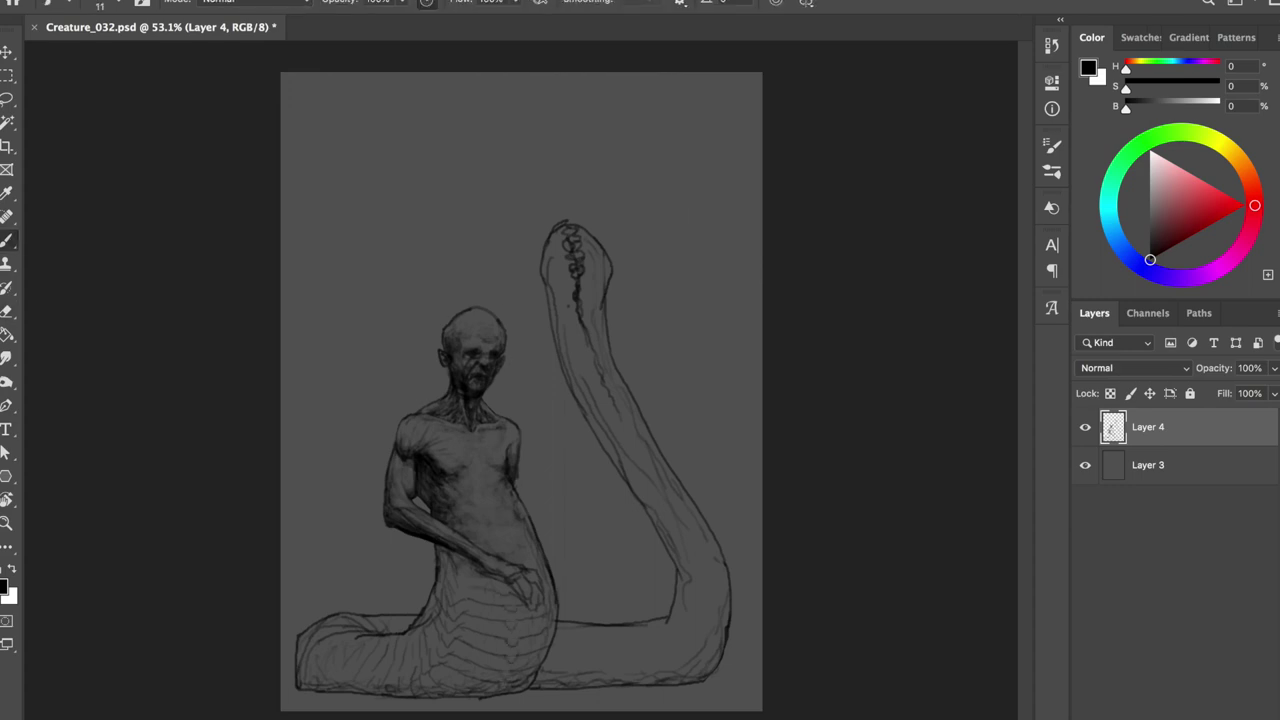
key("h")
key("h")
key("ctrl+s")
key("ctrl+shift+j")
- Rotate the toothed tail tip to the upper left and draw the neck curves down to the body
key("ctrl+t")
mouse_move(643, 243)
left_mouse_down()
mouse_move(419, 351)
mouse_move(490, 205)
left_mouse_up()
key("Return")
left_click_drag(352, 292, 390, 446)
left_click_drag(324, 257, 421, 554)
left_click_drag(524, 502, 726, 560)
- Erase the old right-hand tail lines from the original sketch layer
key("l")
mouse_move(609, 534)
left_mouse_down()
mouse_move(745, 580)
mouse_move(620, 560)
left_mouse_up()
key("alt+bracketleft")
key("Delete")
key("ctrl+d")
- Darken the neck curve lines on the tail tip layer
key("alt+bracketright")
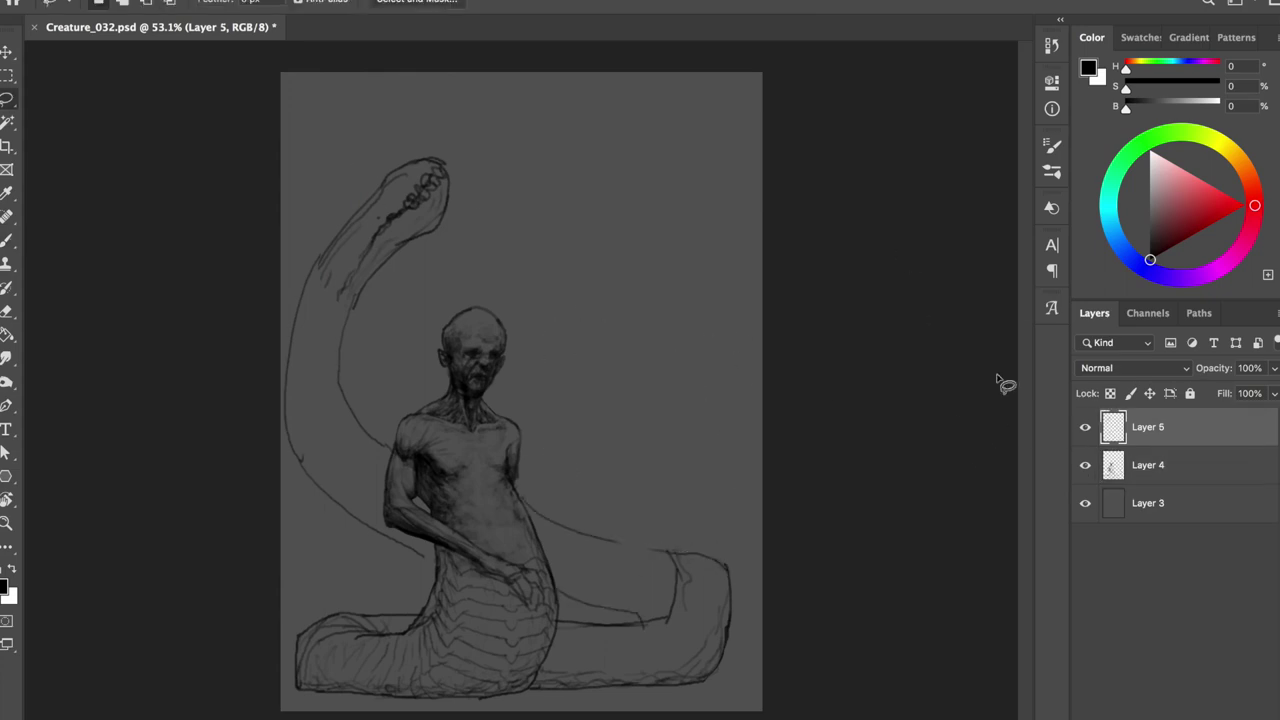
key("b")
left_click_drag(352, 305, 338, 360)
left_click_drag(342, 230, 310, 274)
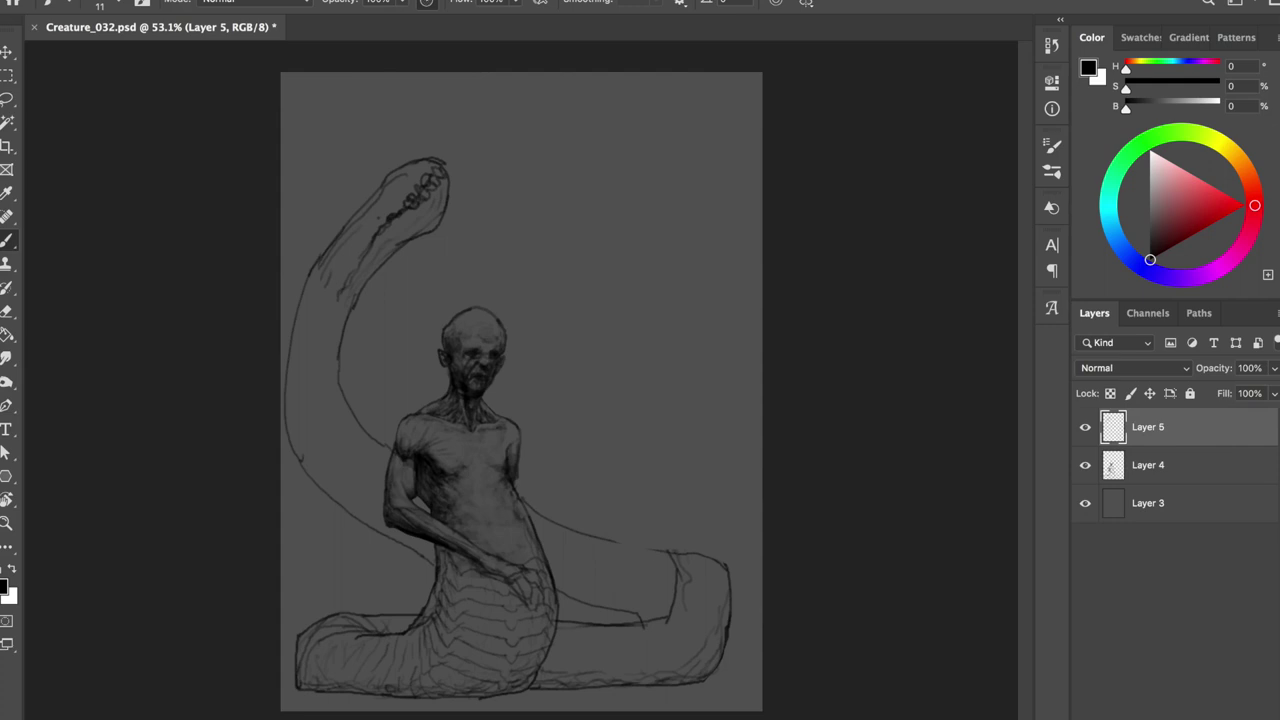
- Delete the leftover right tail-end lines from the sketch layer
key("l")
key("alt+bracketleft")
mouse_move(700, 508)
left_mouse_down()
mouse_move(680, 657)
mouse_move(700, 510)
left_mouse_up()
key("Delete")
key("alt+bracketright")
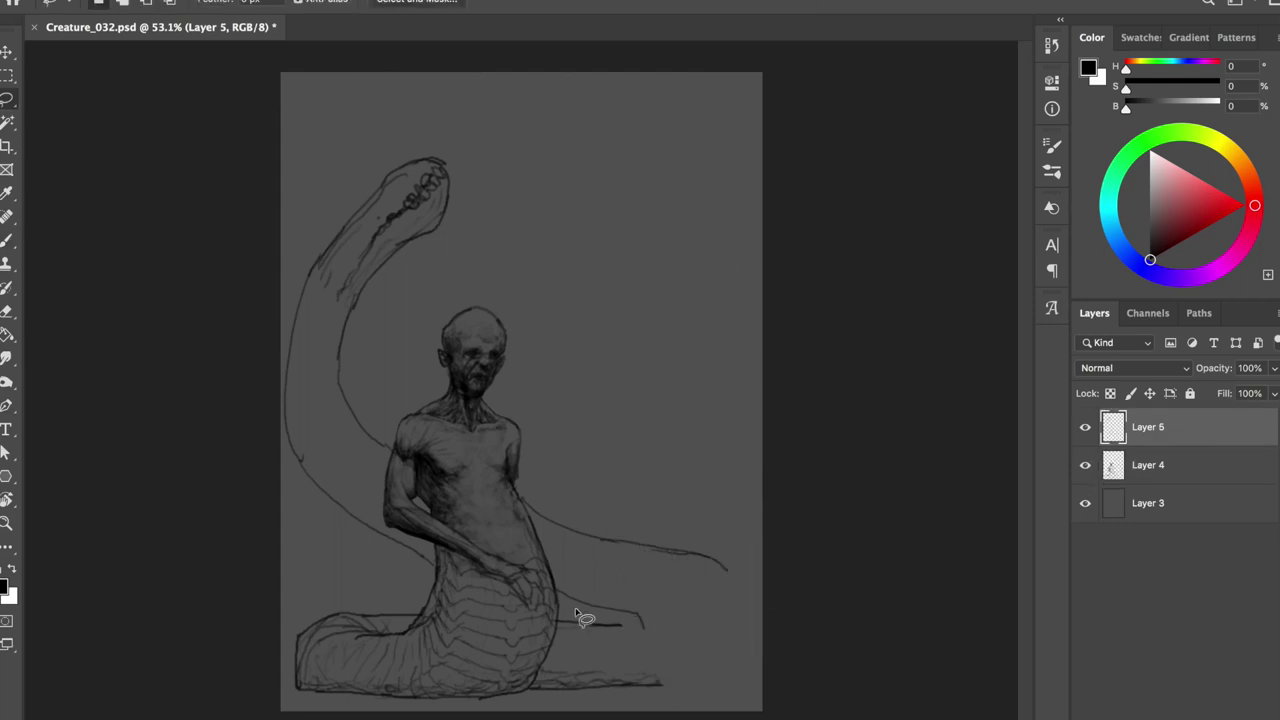
- Copy the tail area to a new layer and merge the tail tip layer into it
left_click_drag(531, 697, 570, 590)
key("alt+bracketleft")
key("ctrl+j")
key("alt+bracketright")
key("ctrl+e")
key("b")
- Close off the coiled tail's end with a bottom line and tidy its upper-right corner
mouse_move(660, 685)
left_mouse_down()
mouse_move(709, 686)
mouse_move(724, 566)
left_mouse_up()
mouse_move(615, 606)
left_mouse_down()
mouse_move(658, 632)
mouse_move(640, 612)
left_mouse_up()
key("l")
left_click_drag(677, 540, 714, 494)
key("Delete")
key("ctrl+d")
key("e")
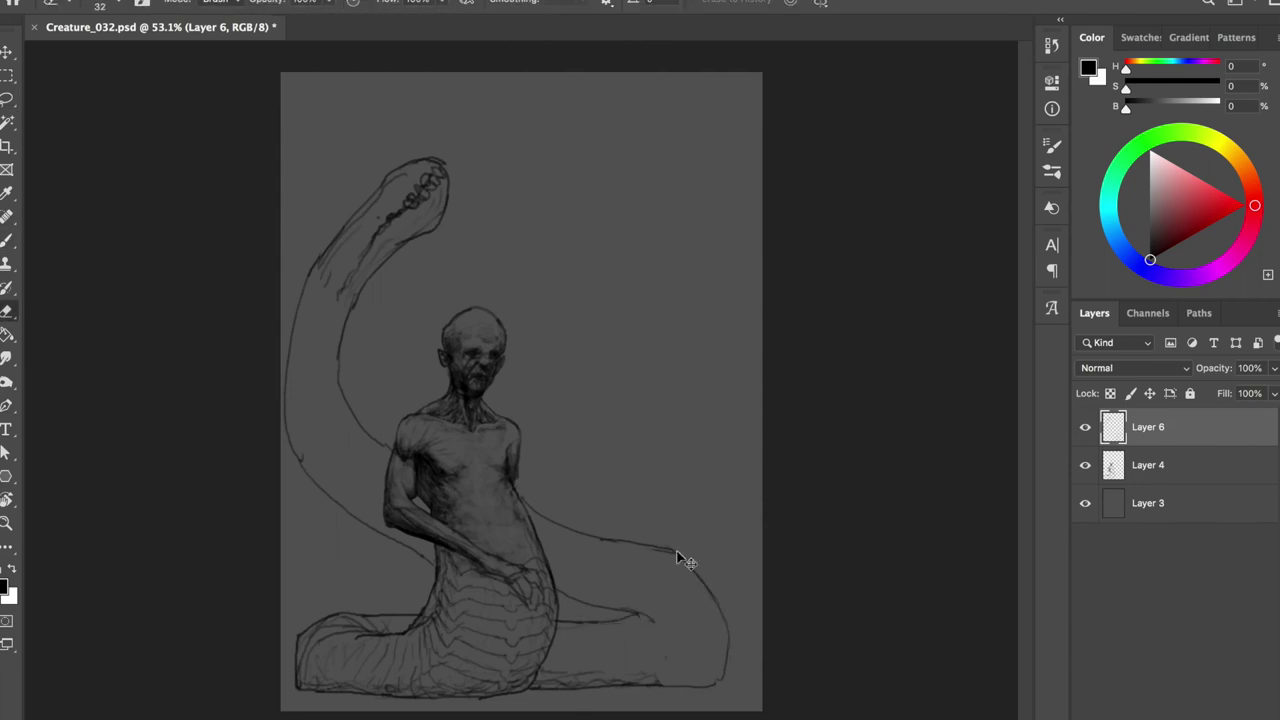
- Flip the canvas to check the composition and add the sketch layer to the layer selection
key("h")
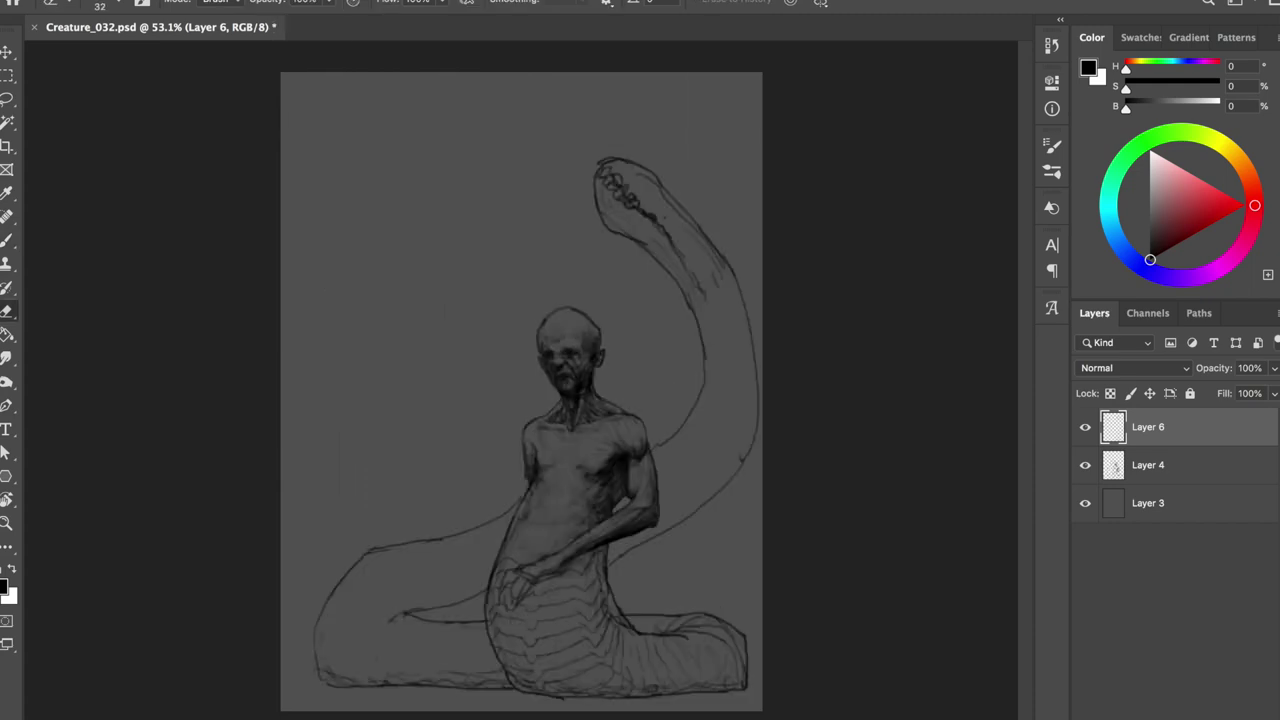
key("l")
mouse_move(608, 431)
left_mouse_down()
mouse_move(610, 492)
mouse_move(608, 431)
left_mouse_up()
key("b")
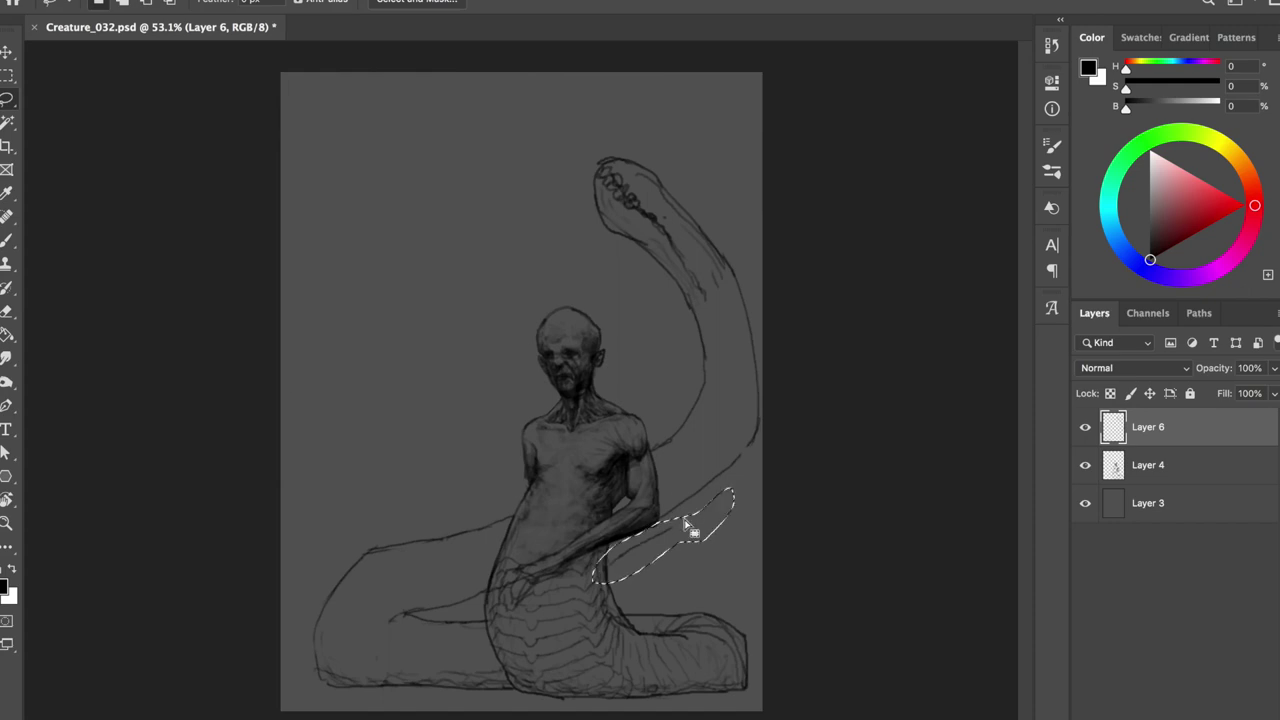
key("ctrl+shift+h")
left_click(1148, 465, "shift")
- Rotate the raised tail and its tip toward the top centre
key("b")
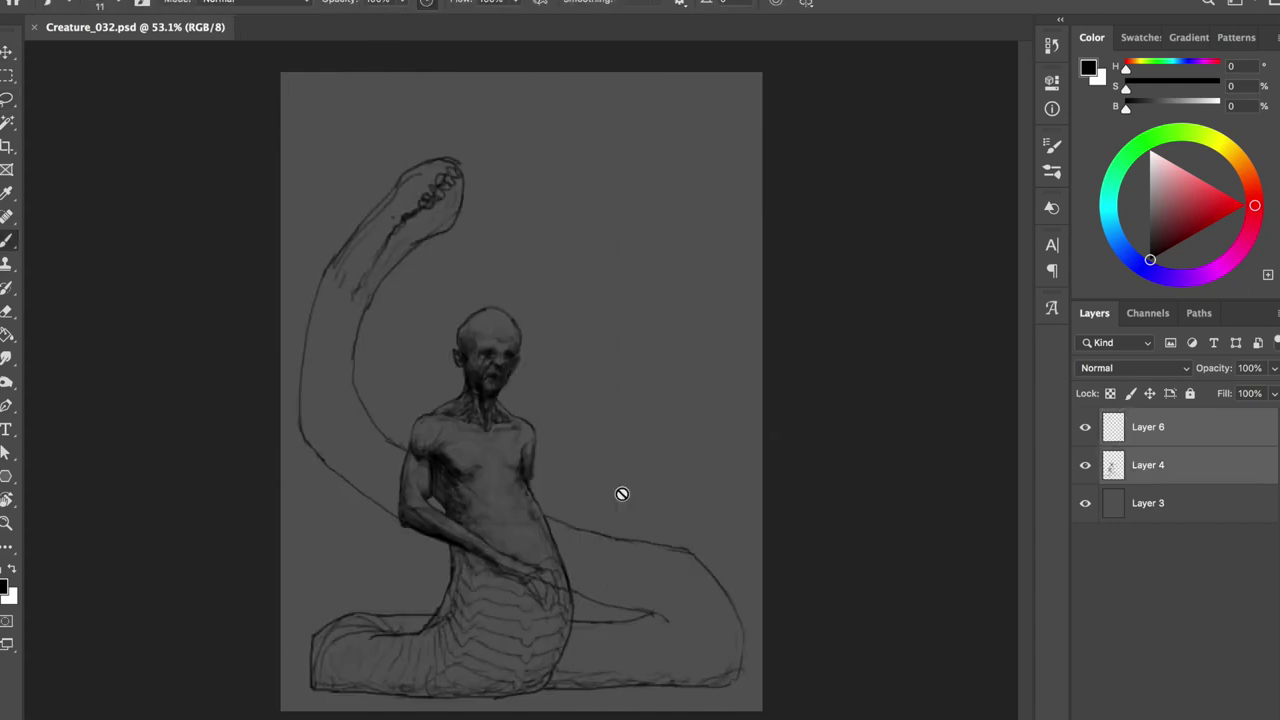
key("l")
left_click_drag(530, 114, 534, 118)
left_click(1116, 425)
key("ctrl+t")
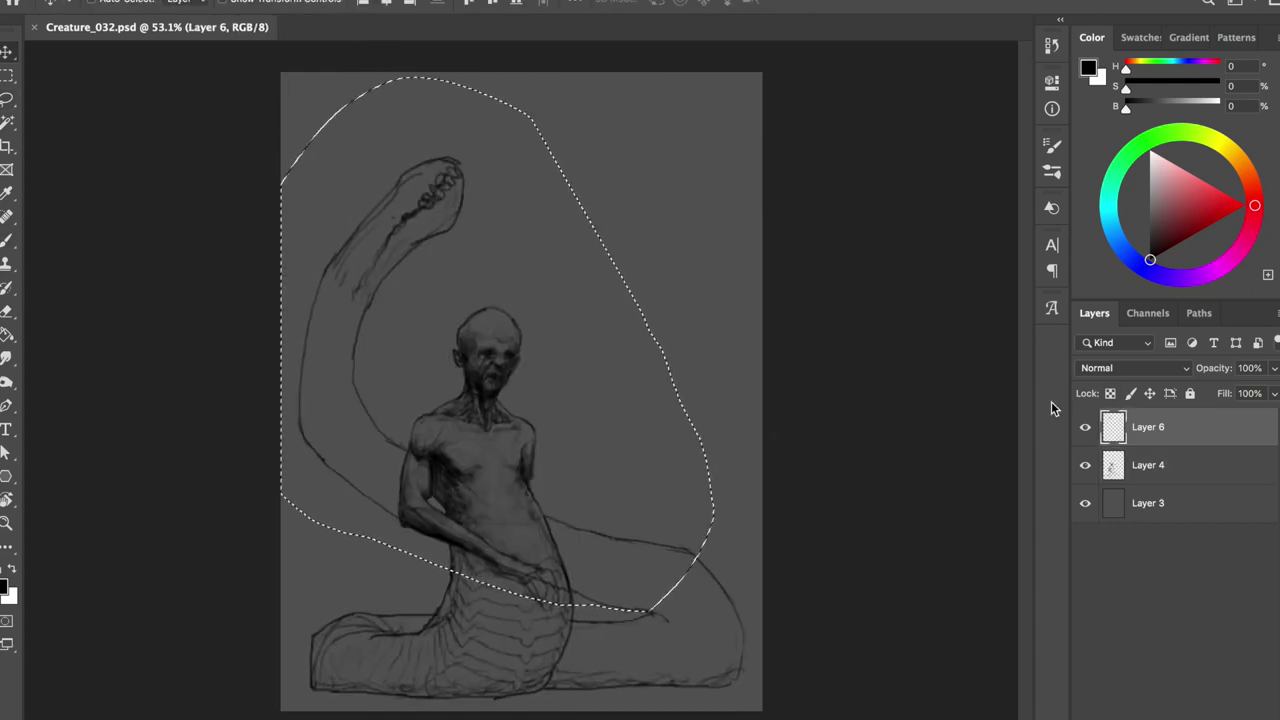
left_click_drag(635, 308, 663, 309)
key("Return")
key("ctrl+d")
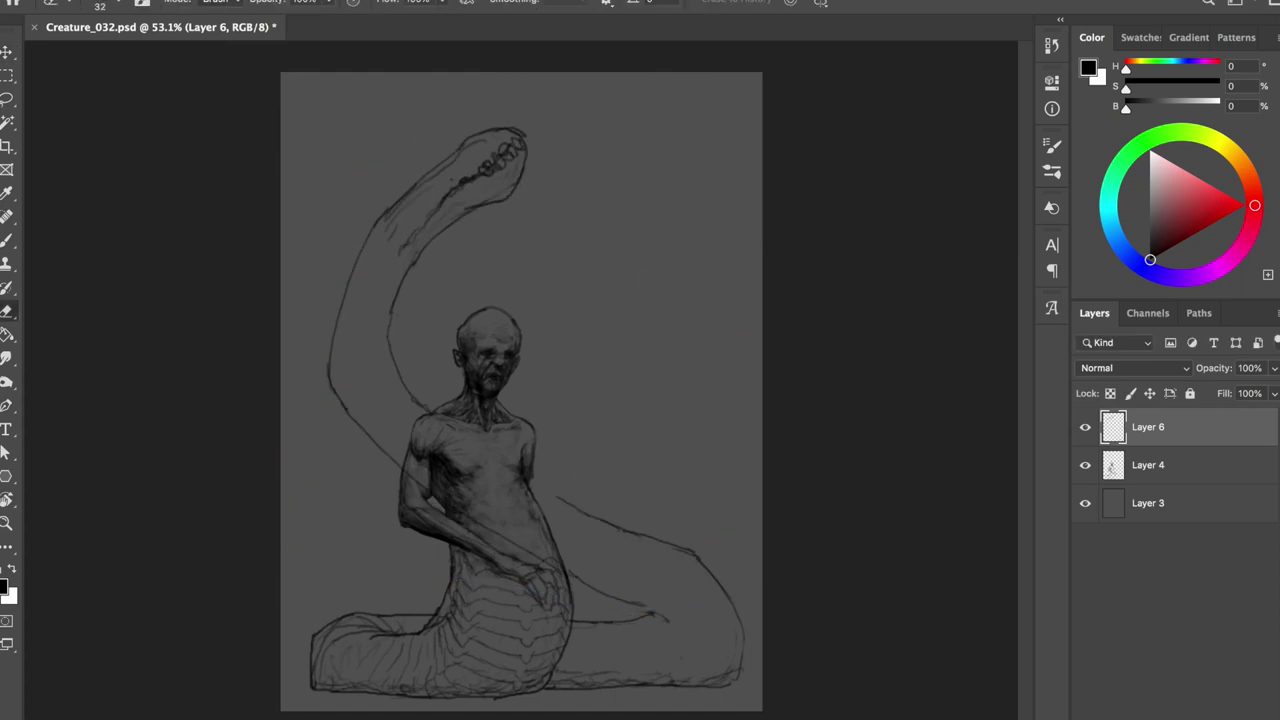
- Remove a bit of inner tail line and redraw the outer tail curve on the lower left
key("b")
key("ctrl+shift+h")
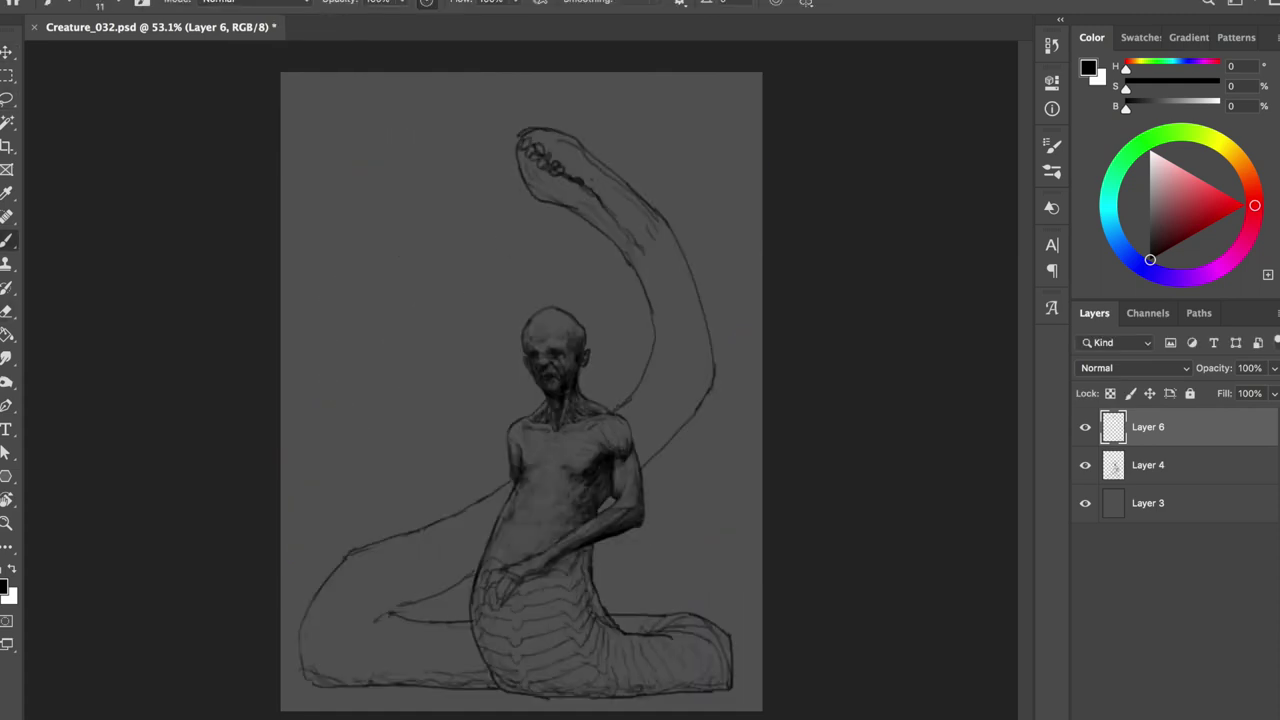
key("l")
left_click_drag(440, 600, 429, 617)
key("Delete")
key("ctrl+d")
key("b")
mouse_move(478, 505)
left_mouse_down()
mouse_move(306, 612)
mouse_move(296, 656)
left_mouse_up()
- Redraw the curves of the serpent's neck
key("e")
key("ctrl+shift+h")
key("b")
left_click_drag(381, 322, 396, 384)
left_click_drag(356, 275, 380, 438)
- Add a short dark stroke on the right tail and save the painting
key("e")
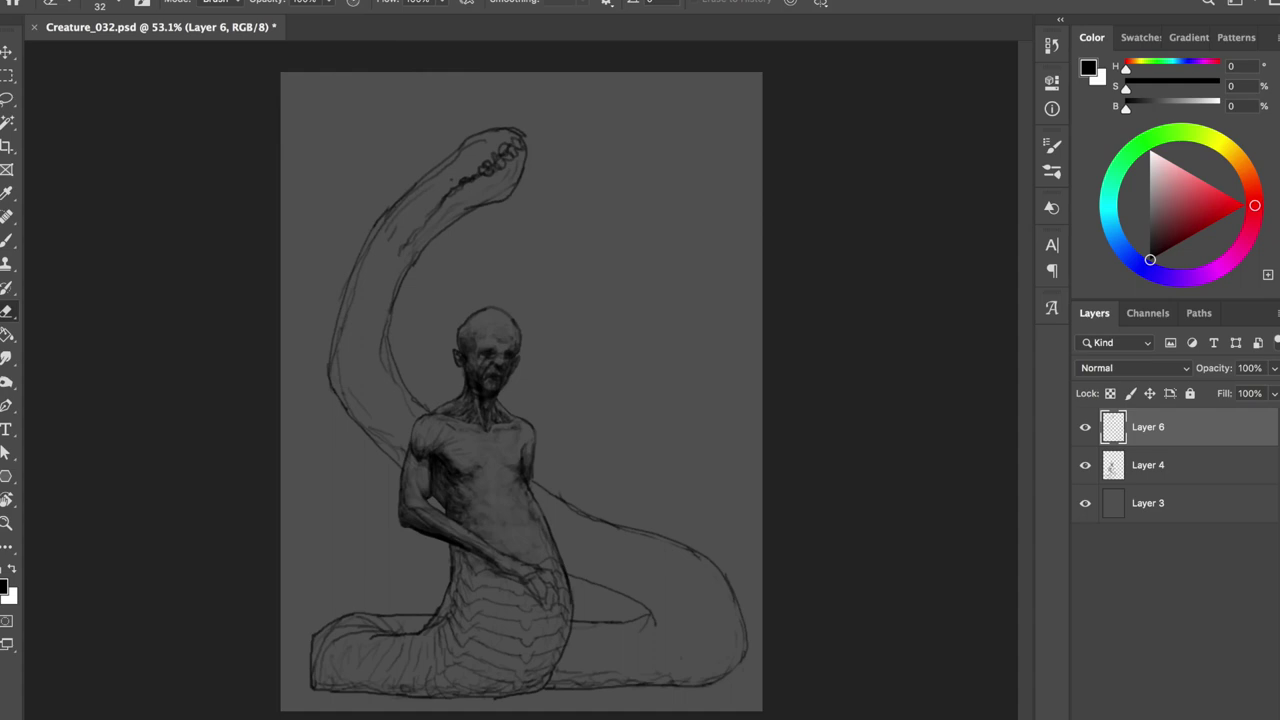
key("b")
key("e")
key("b")
key("e")
key("b")
key("e")
mouse_move(734, 600)
left_mouse_down()
mouse_move(736, 656)
mouse_move(724, 650)
left_mouse_up()
key("b")
key("ctrl+s")
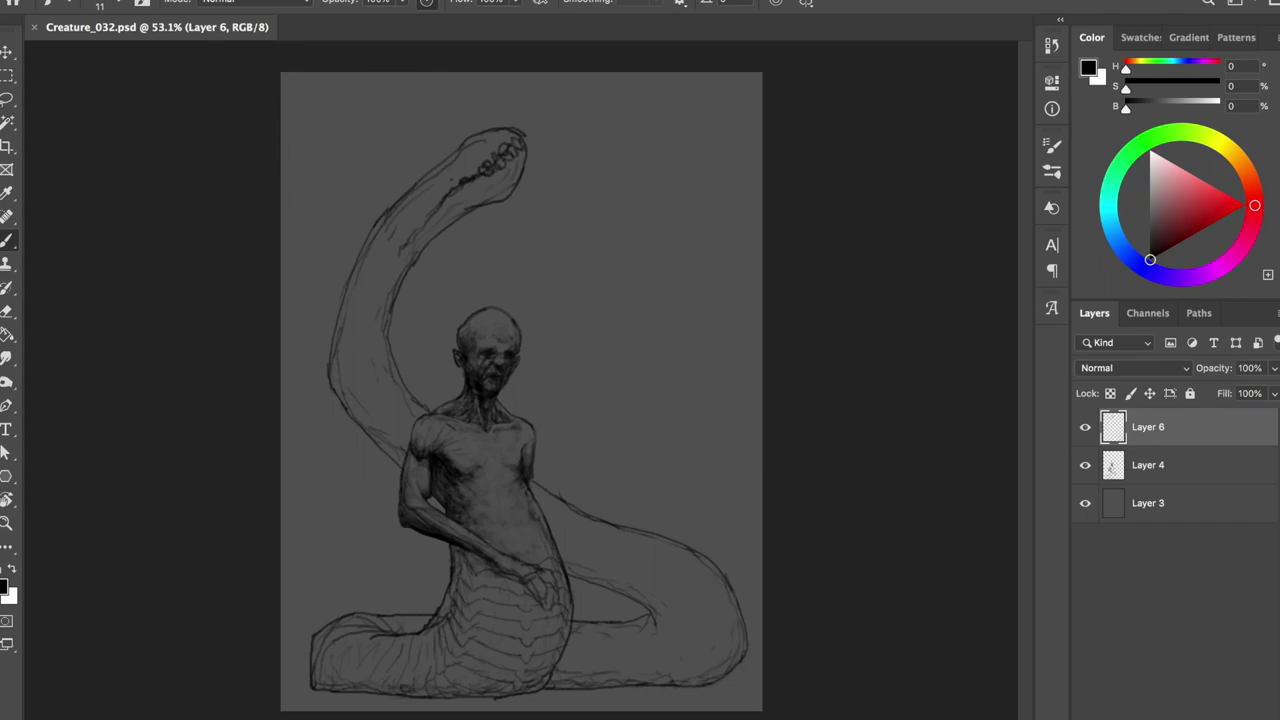
- Add another short stroke near the right tail, mirror to check, and save
left_click_drag(660, 578, 664, 606)
key("e")
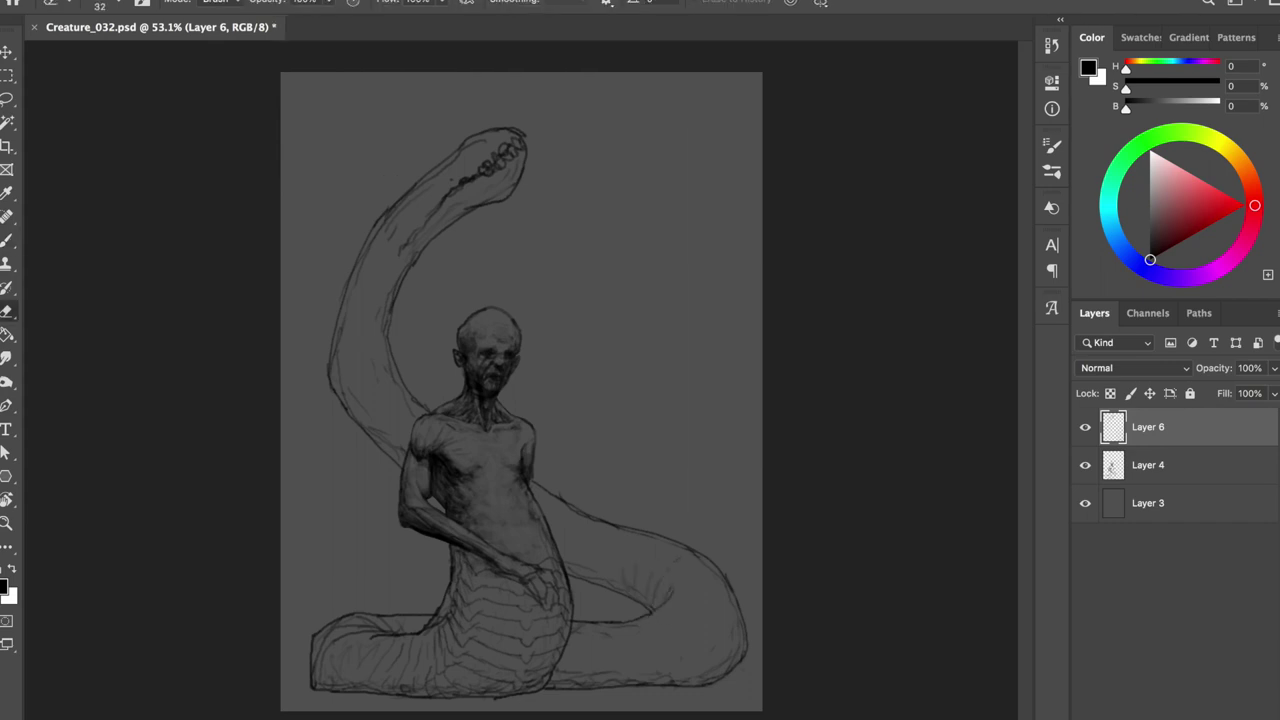
key("ctrl+shift+h")
key("ctrl+s")
- Reshape a section of the tail on Layer 4 with Free Transform and save
key("l")
left_click(1117, 467)
left_click_drag(606, 600, 735, 630)
key("ctrl+t")
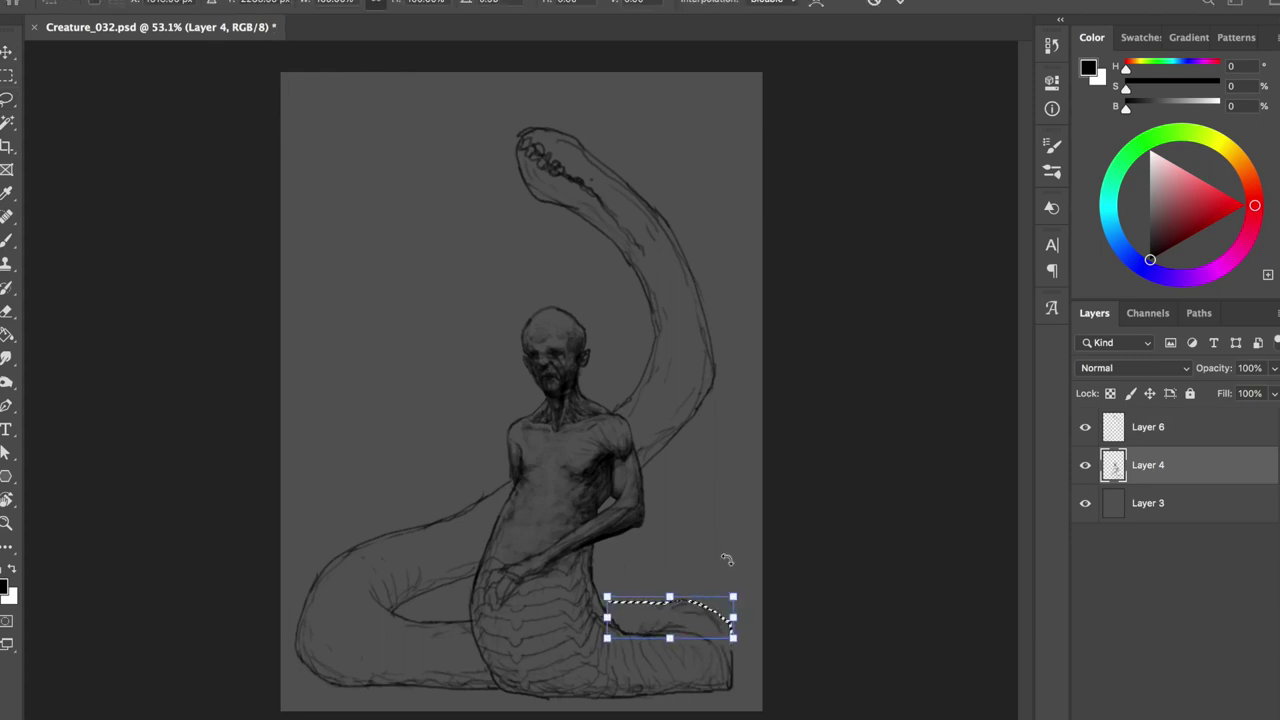
key("Return")
key("ctrl+d")
key("ctrl+shift+h")
key("b")
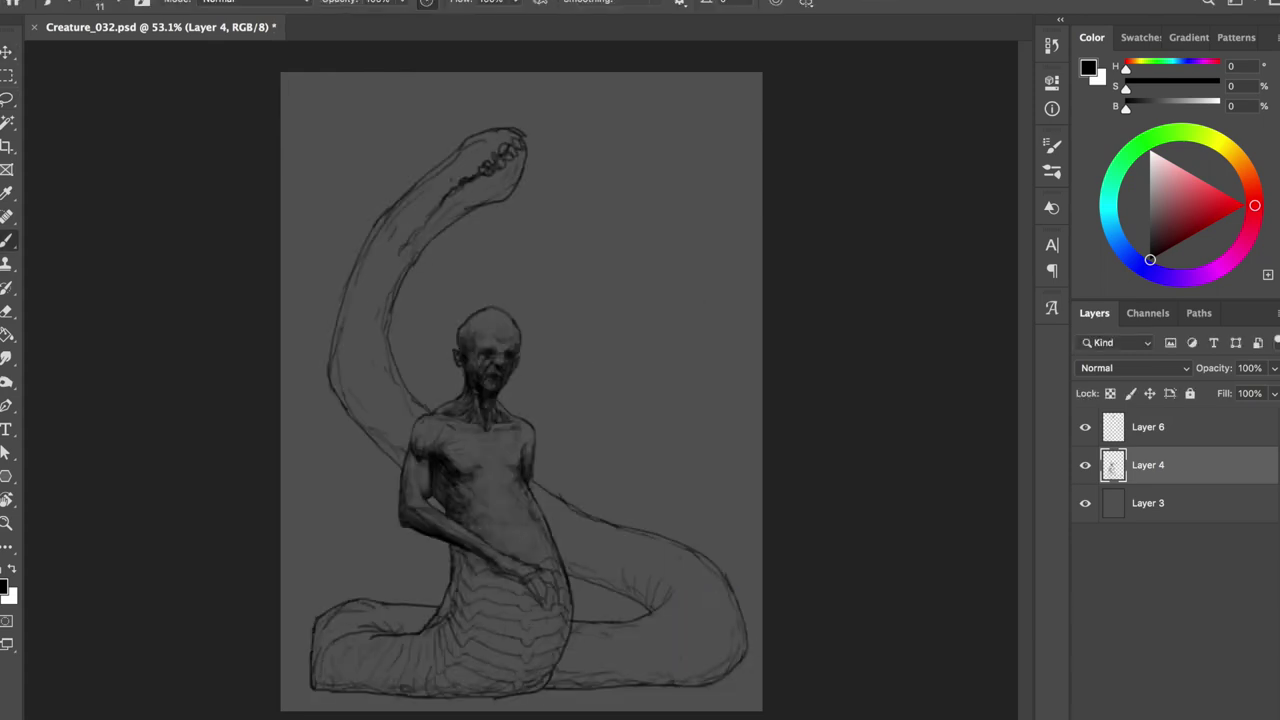
key("ctrl+s")
key("e")
key("b")
- Rotate the serpent's toothed head to a new angle on Layer 6 and save
left_click(1122, 425)
left_click_drag(666, 508, 677, 620)
key("ctrl+z")
key("l")
left_click_drag(586, 171, 420, 177)
key("ctrl+t")
left_click_drag(651, 143, 617, 197)
key("Return")
key("ctrl+d")
key("b")
key("ctrl+s")
- Rework the curved lower jaw line under the serpent head and save
mouse_move(490, 233)
left_mouse_down()
mouse_move(405, 278)
mouse_move(414, 268)
left_mouse_up()
left_click_drag(468, 228, 410, 270)
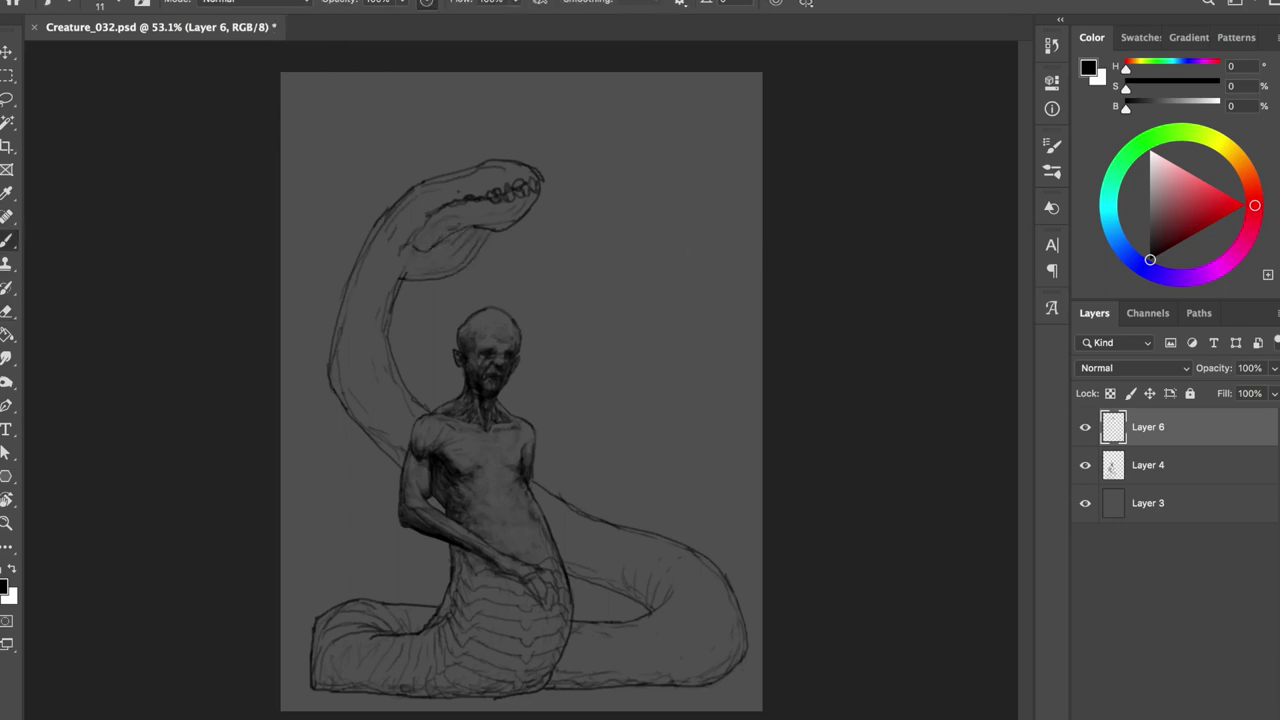
key("ctrl+z")
key("ctrl+z")
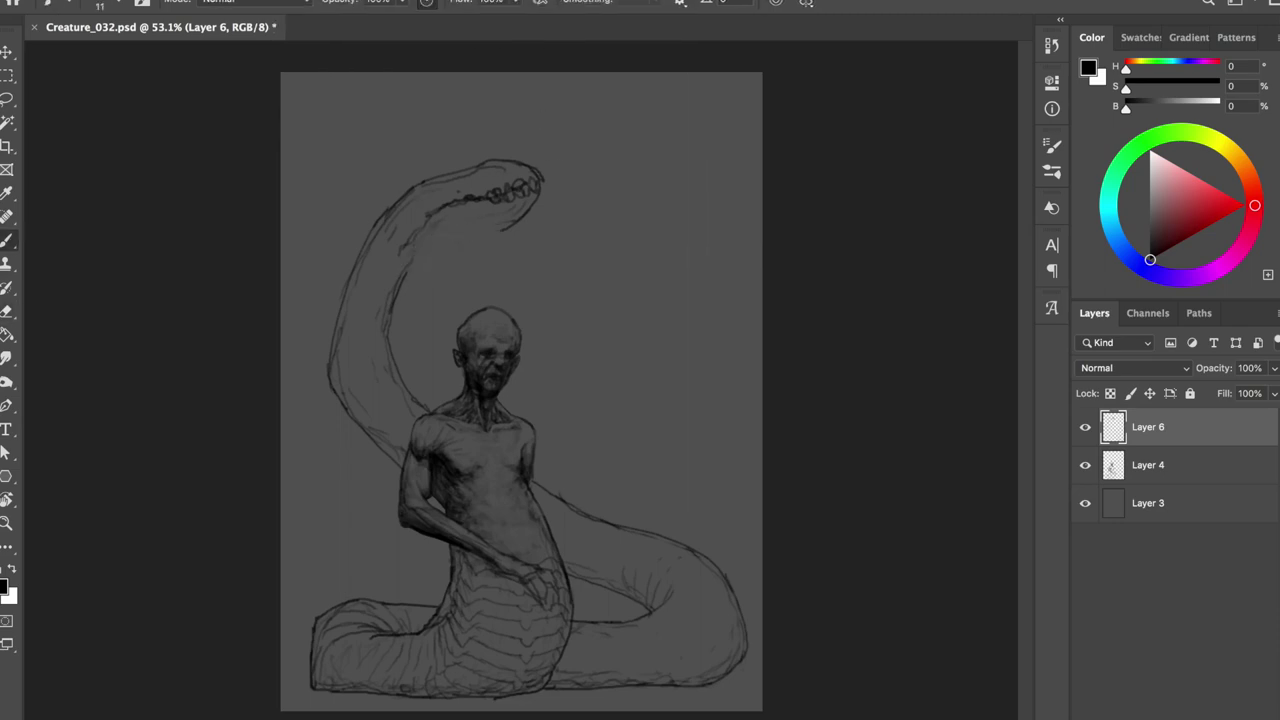
left_click_drag(490, 236, 412, 284)
key("e")
key("b")
left_click_drag(494, 230, 366, 288)
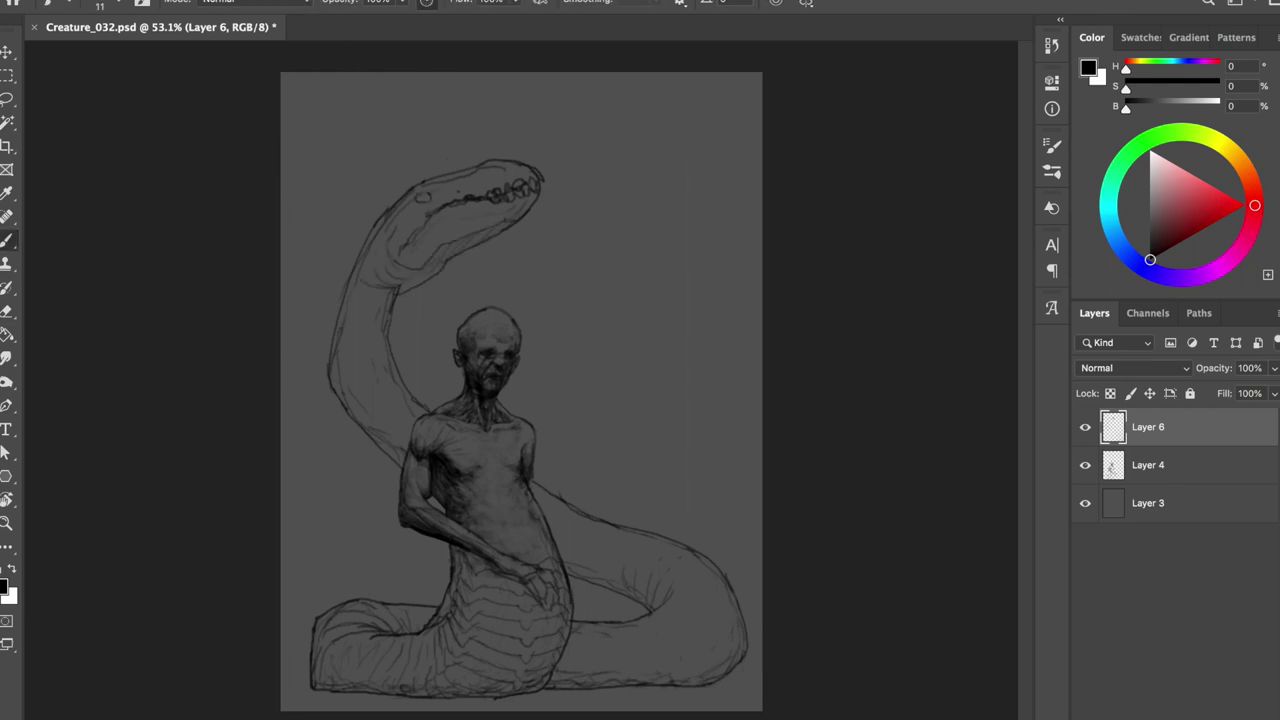
key("ctrl+z")
key("ctrl+z")
key("ctrl+z")
key("ctrl+z")
key("ctrl+z")
key("ctrl+z")
left_click_drag(486, 230, 410, 260)
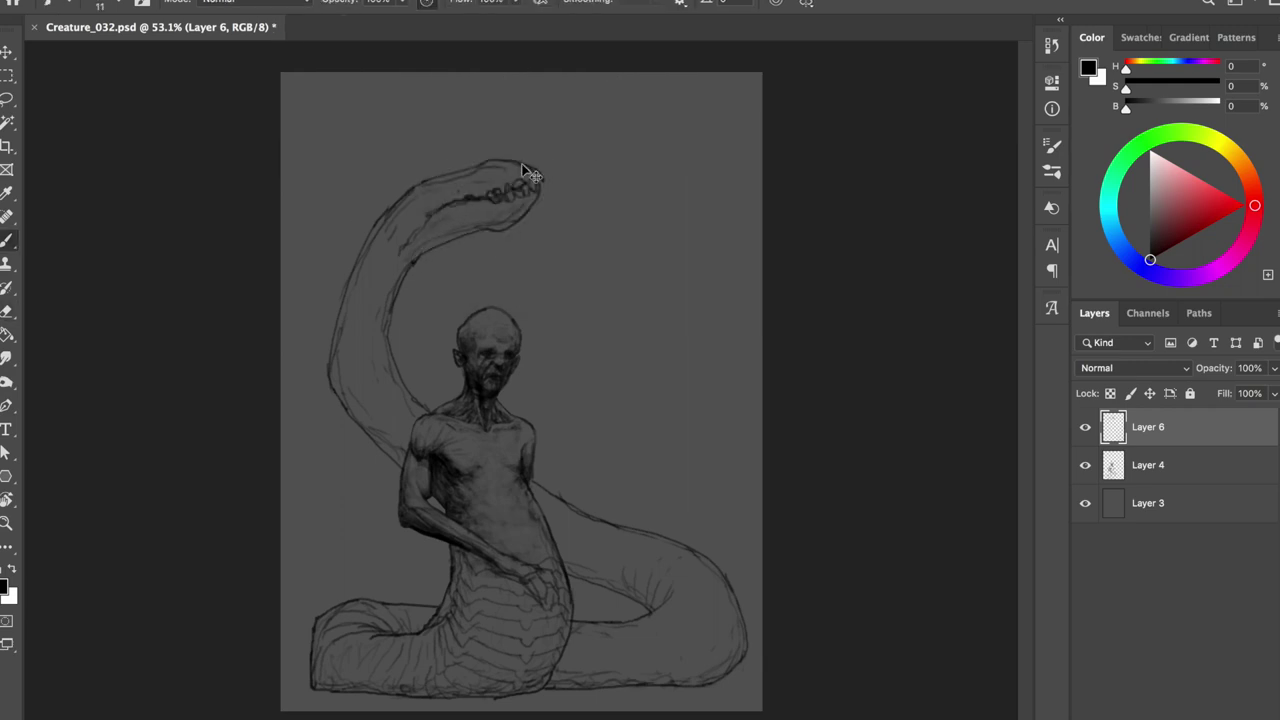
key("ctrl+z")
key("e")
key("ctrl+s")
- Sketch along the torso's right side on Layer 4, mirror to check, and save
key("alt+bracketleft")
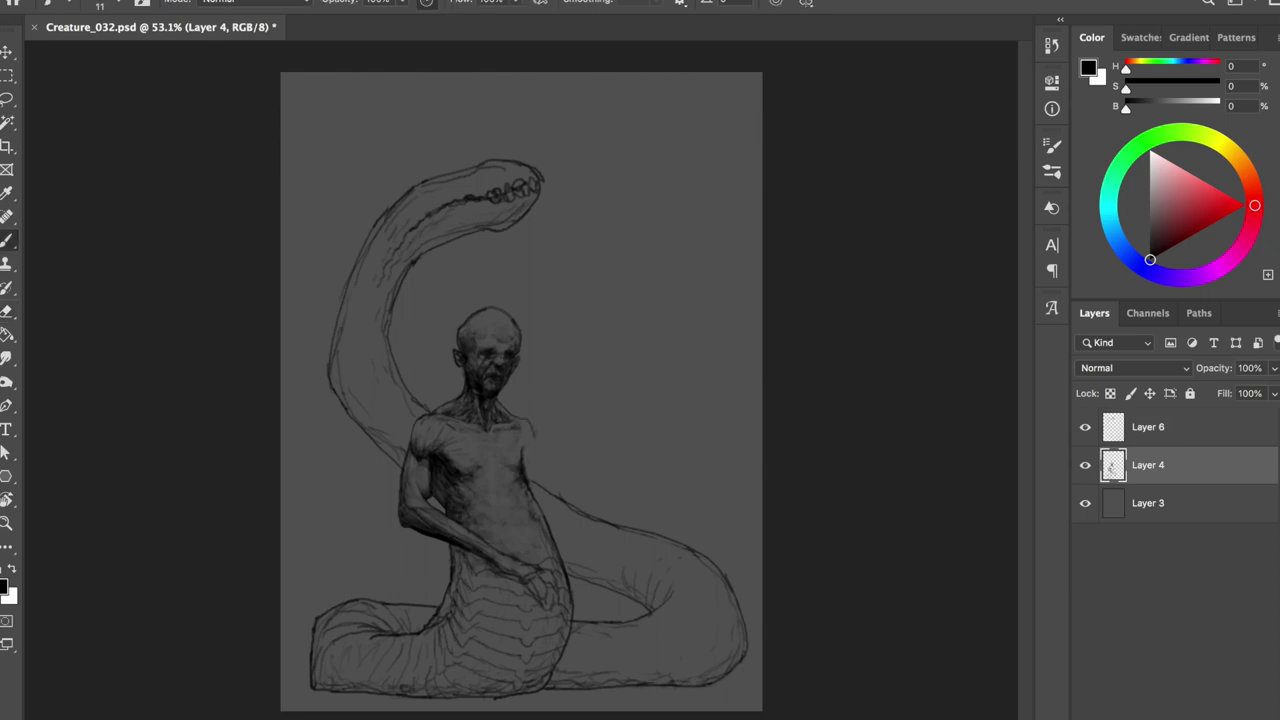
left_click_drag(536, 452, 557, 532)
left_click_drag(532, 490, 543, 535)
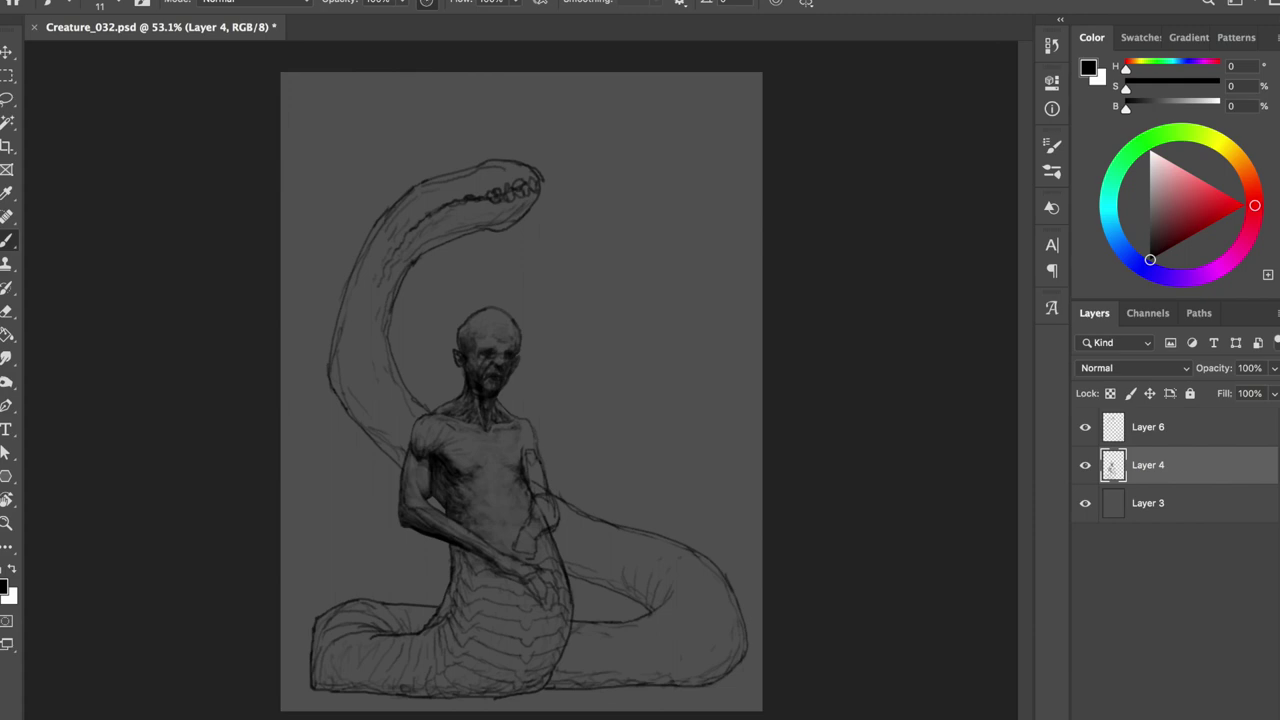
key("ctrl+shift+h")
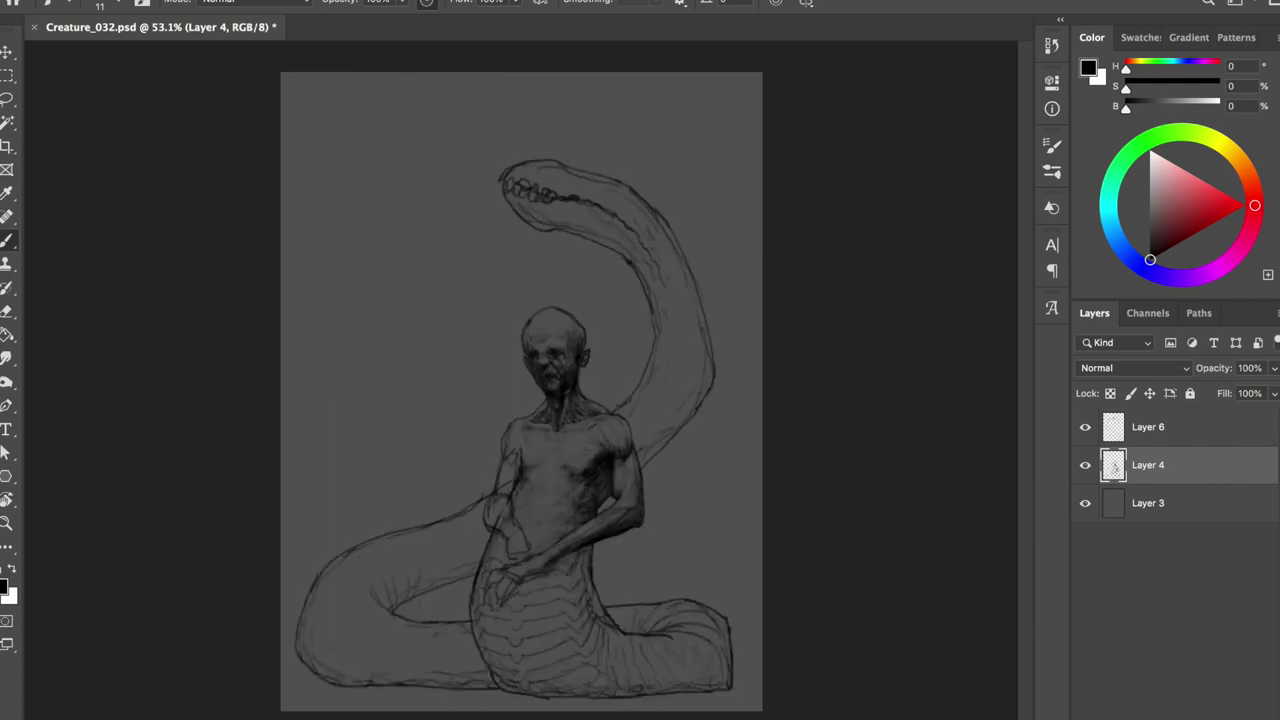
key("ctrl+shift+h")
key("ctrl+s")
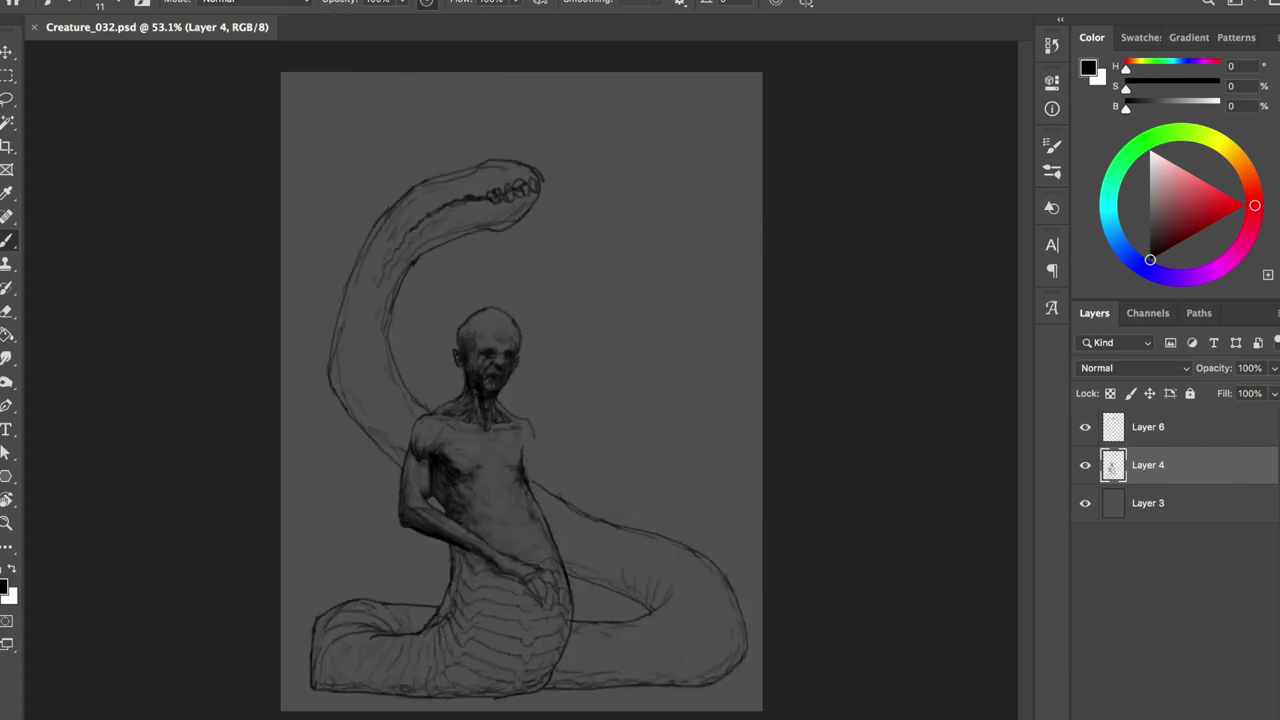
- Add a short stroke along the figure's right waist and return to Layer 4's brush
scroll(528, 393, "up", 2)
left_click_drag(536, 462, 550, 520)
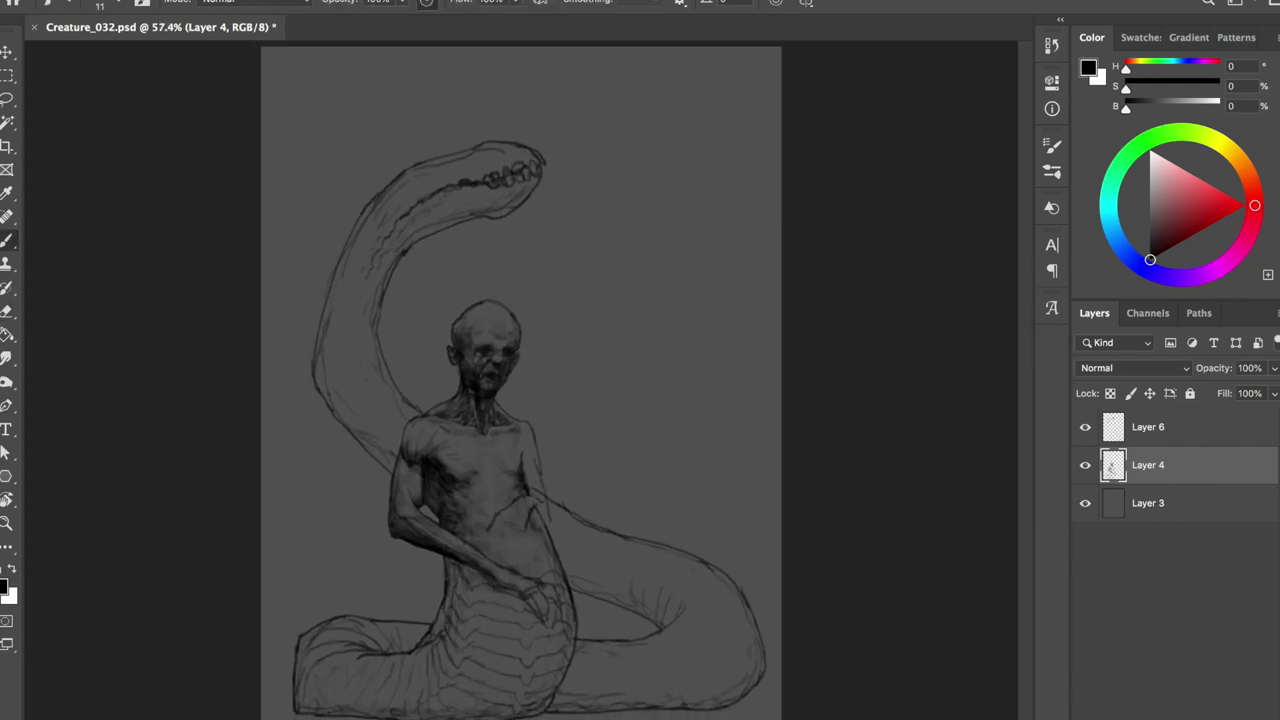
key("alt+bracketright")
key("e")
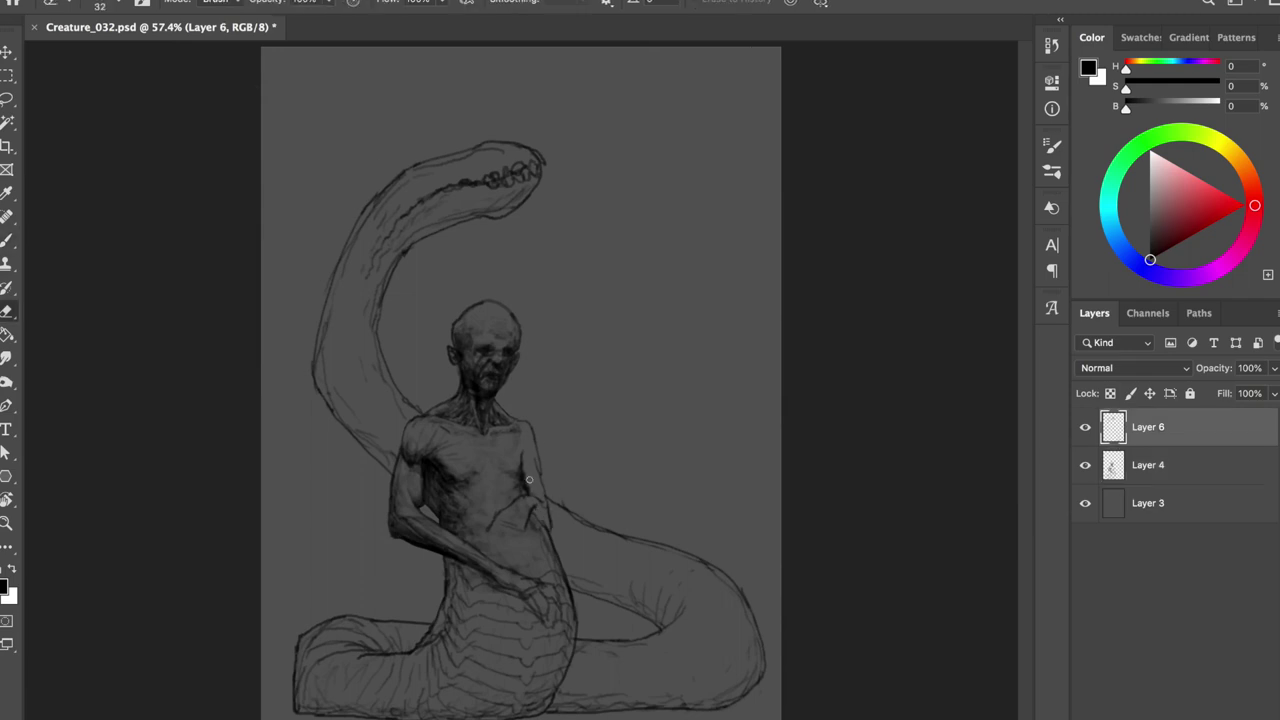
left_click(1120, 468)
key("b")
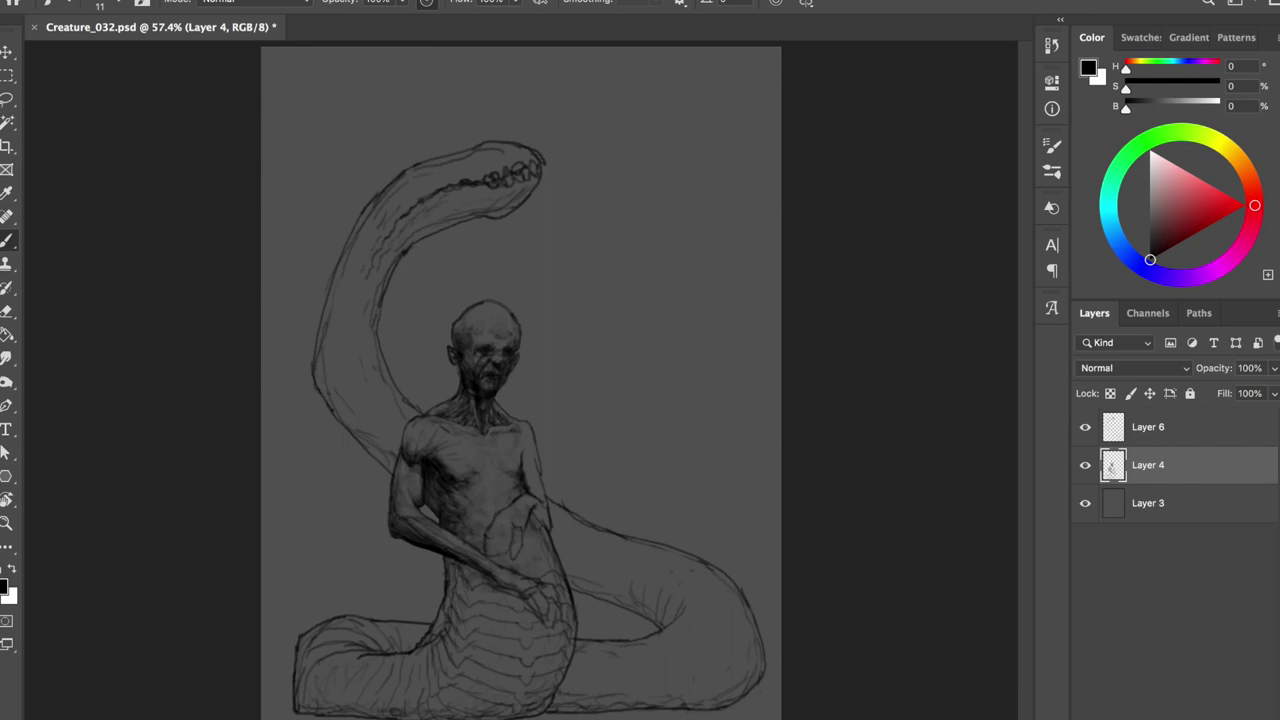
- Rework the hand resting on the torso with the brush at 50% opacity and save
mouse_move(518, 532)
left_mouse_down()
mouse_move(500, 556)
mouse_move(486, 552)
left_mouse_up()
key("e")
key("b")
key("ctrl+z")
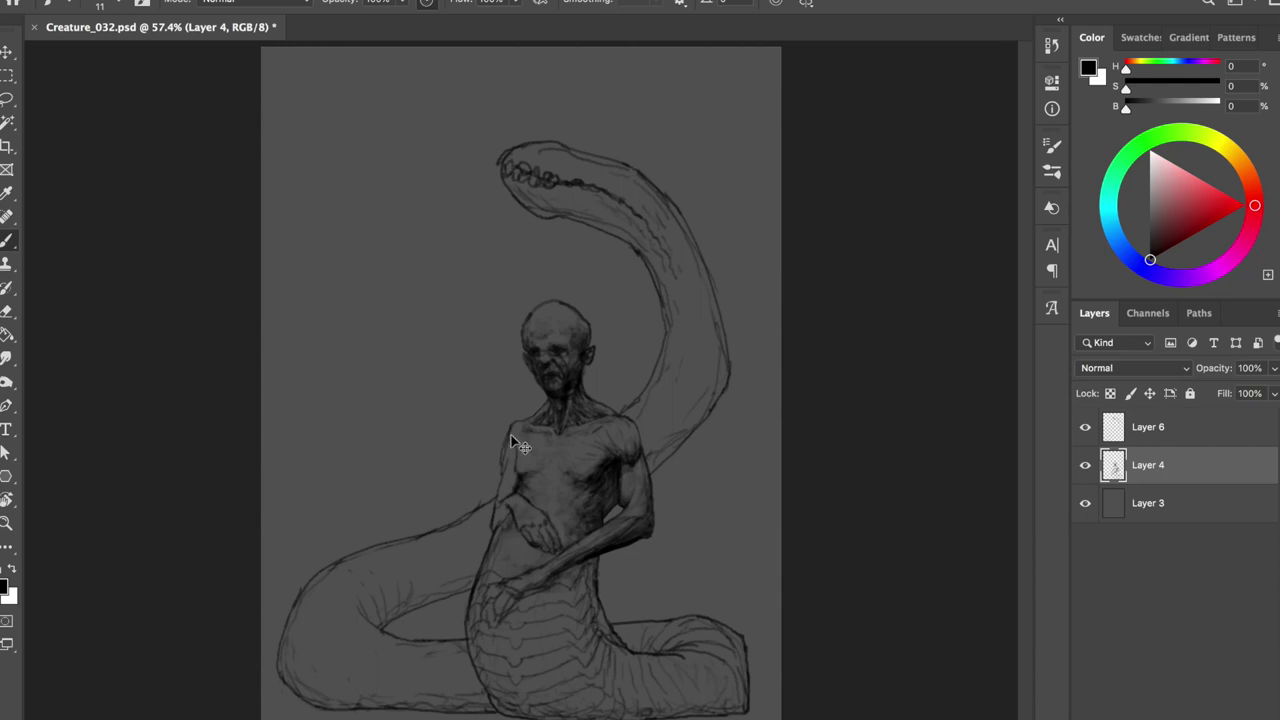
key("ctrl+shift+z")
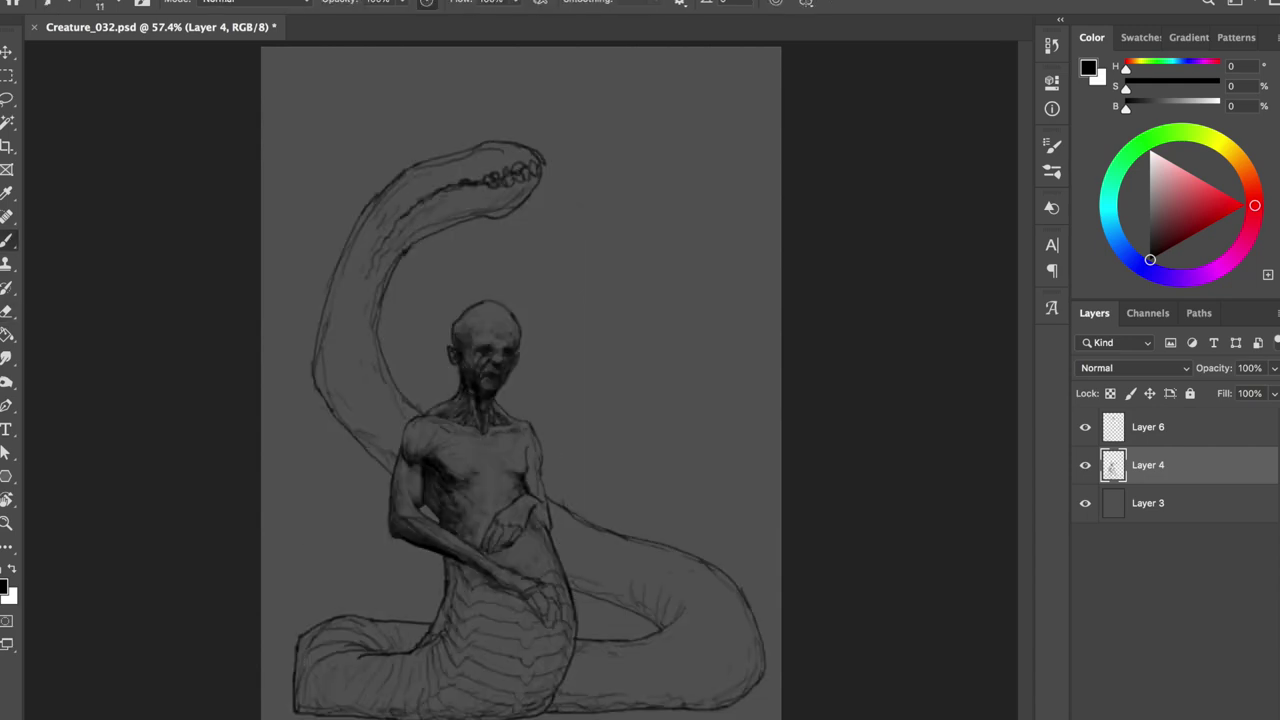
key("5")
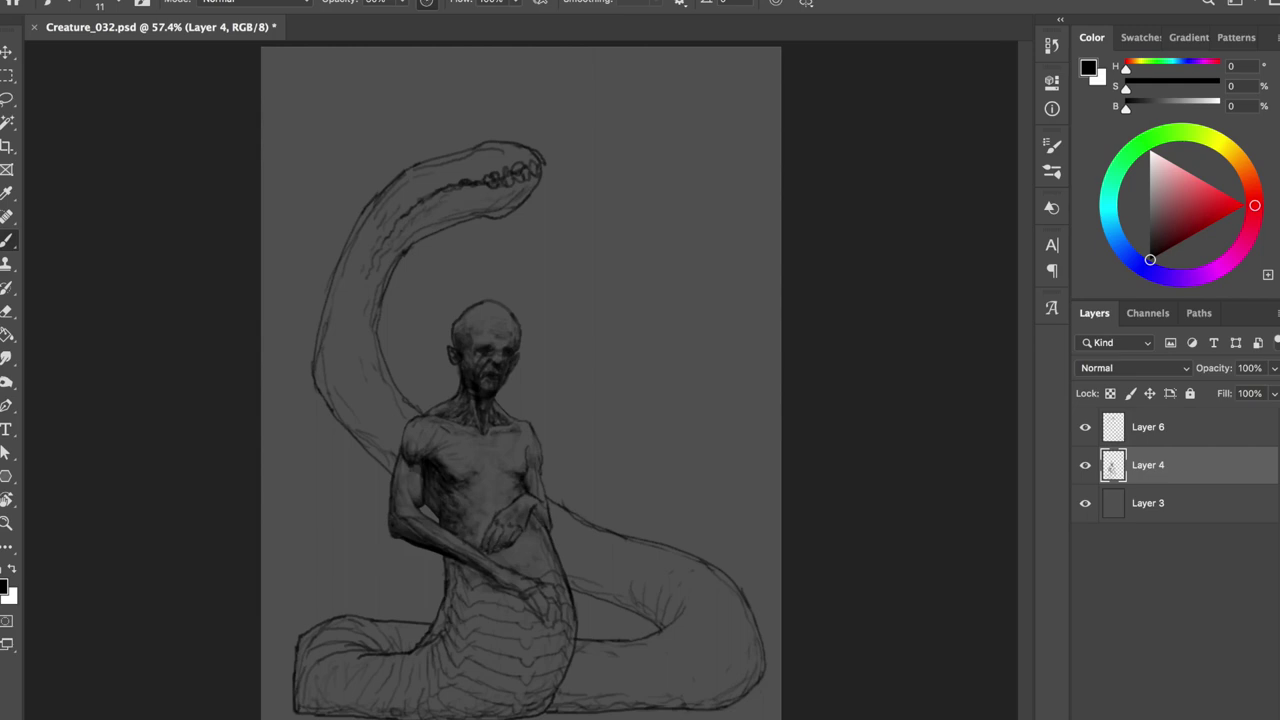
key("ctrl+s")
- Touch up the hand sketch, mirroring the canvas to check and saving
key("e")
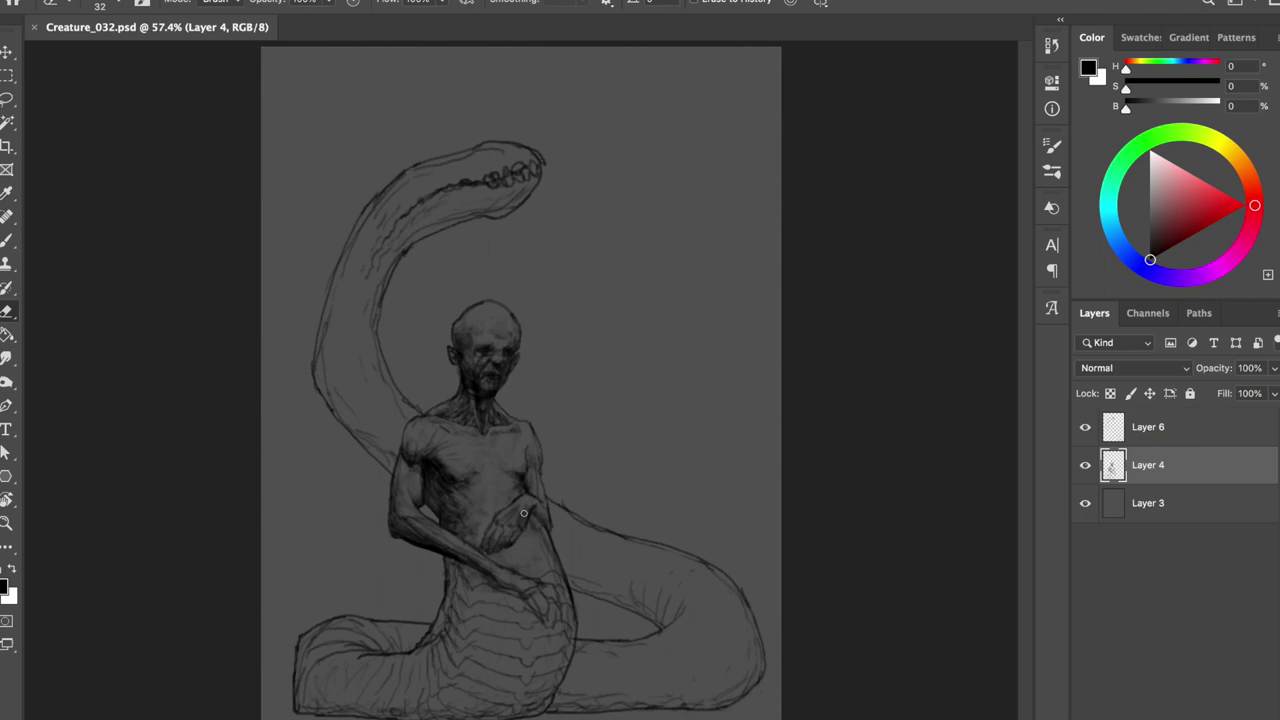
key("b")
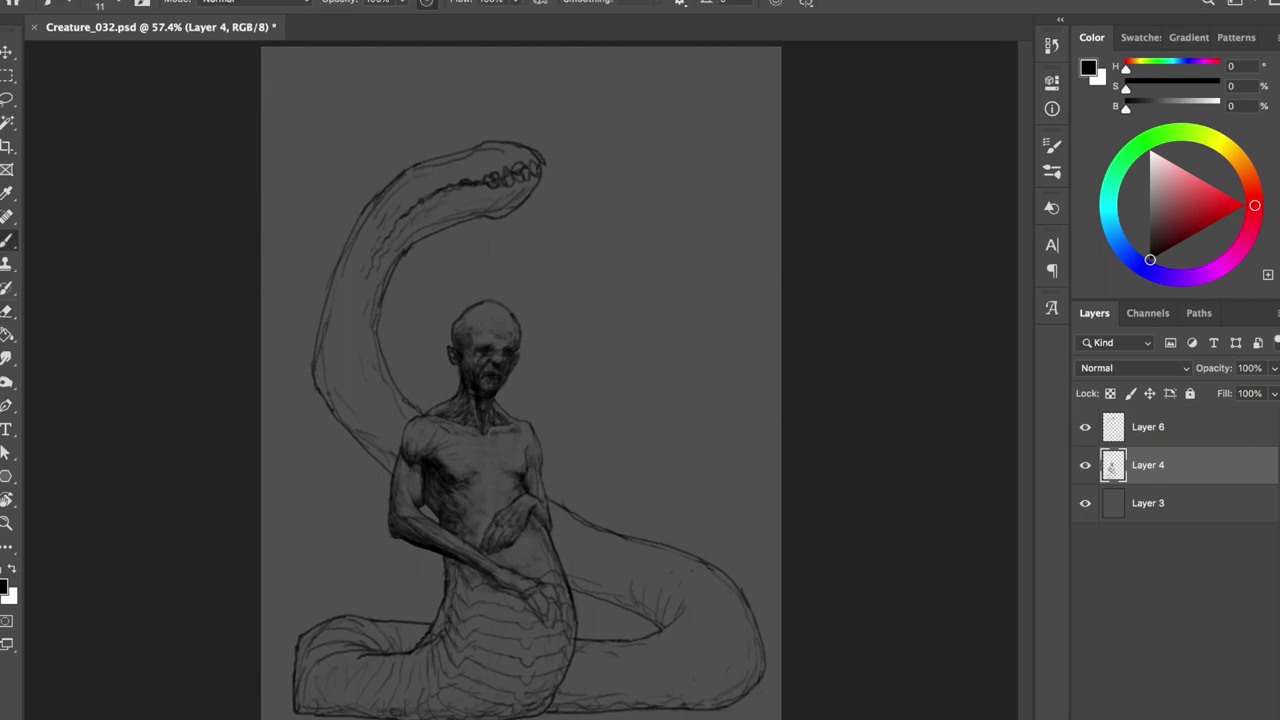
key("ctrl+s")
key("ctrl+shift+h")
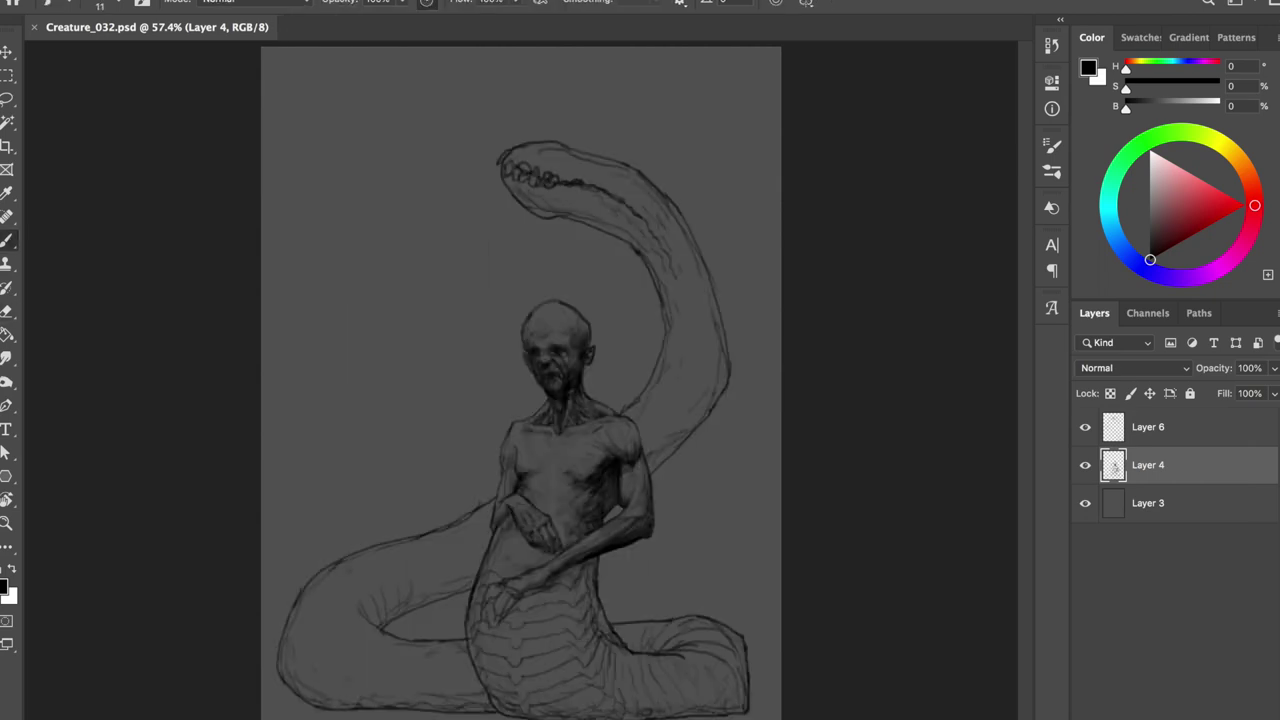
key("ctrl+s")
key("ctrl+shift+h")
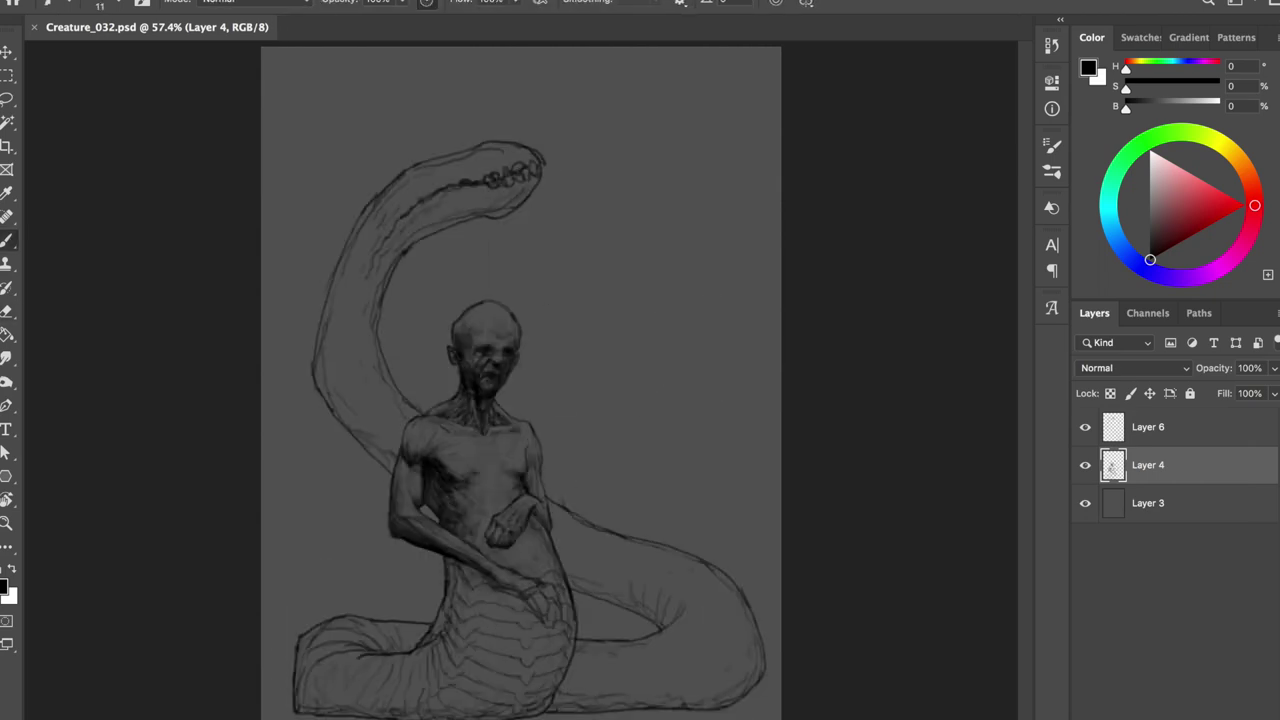
- Add a small dark mark near the creature's hand, save, and flip to recheck
left_click_drag(520, 546, 513, 538)
key("ctrl+s")
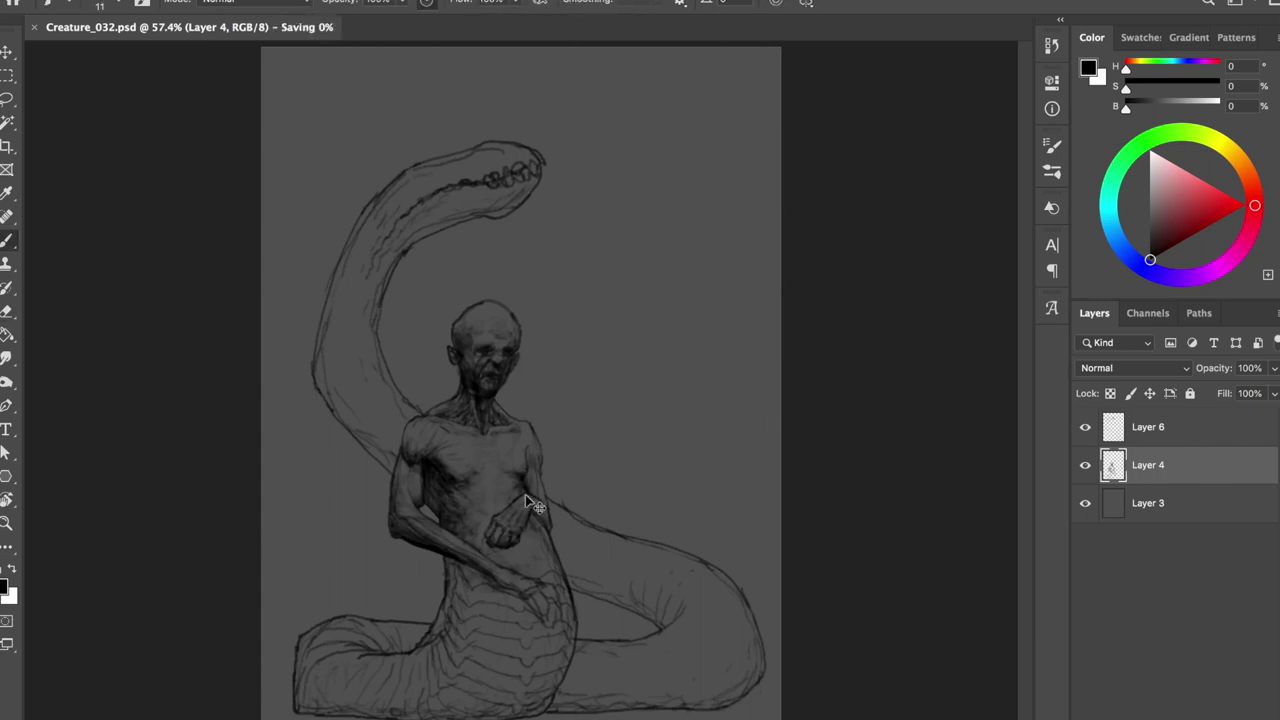
key("ctrl+shift+h")
key("e")
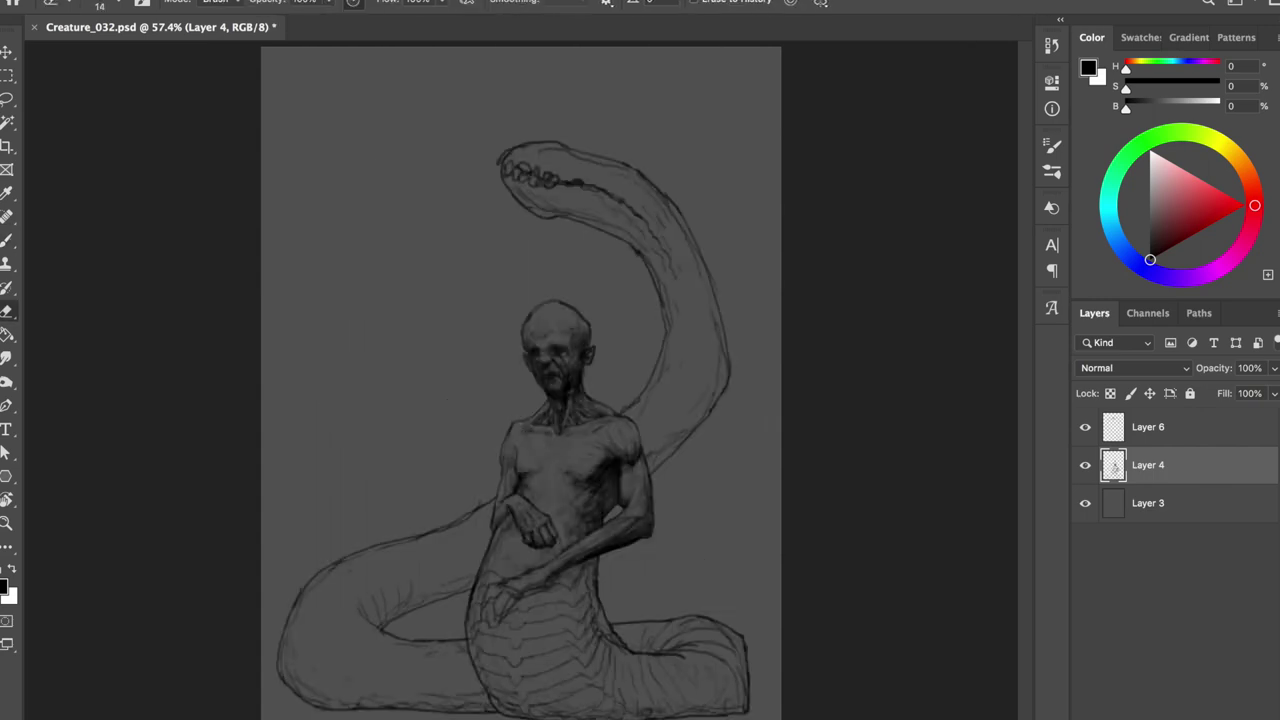
key("b")
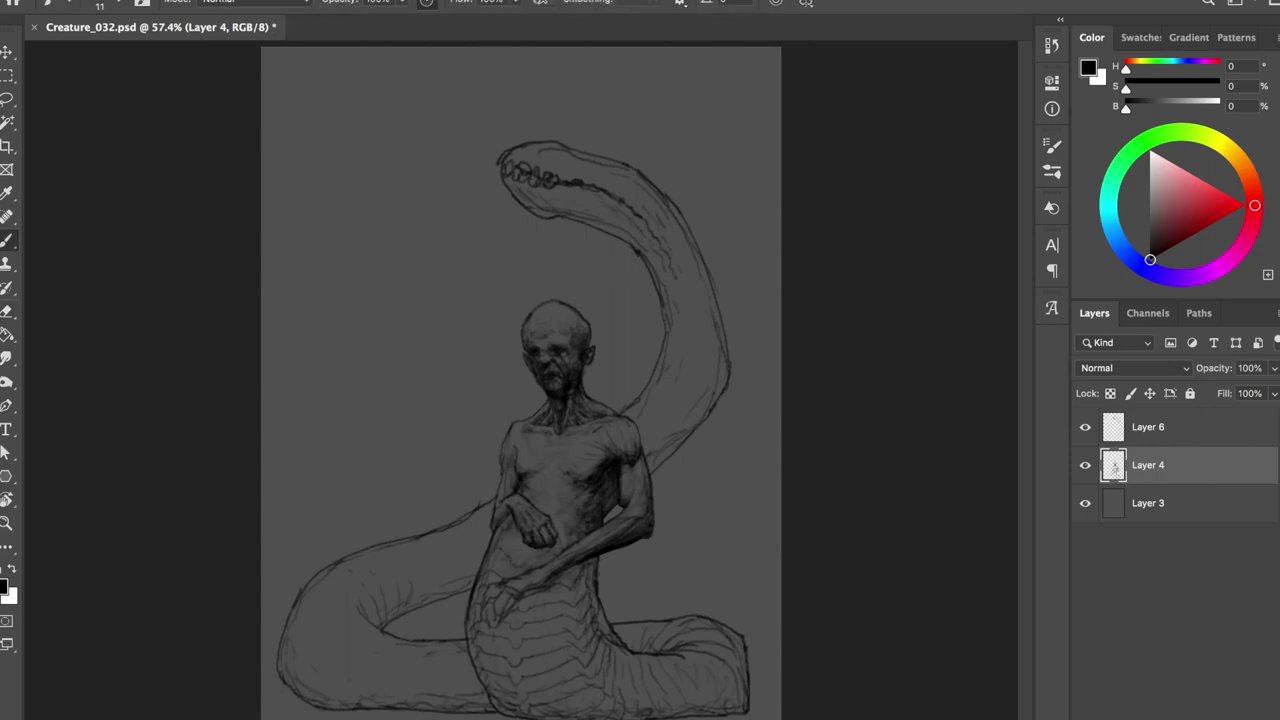
key("ctrl+shift+h")
- Choose the hard round brush from the brush presets and adjust its size
scroll(520, 425, "up", 3)
right_click(520, 425)
double_click(705, 470)
right_click(482, 438)
key("Return")
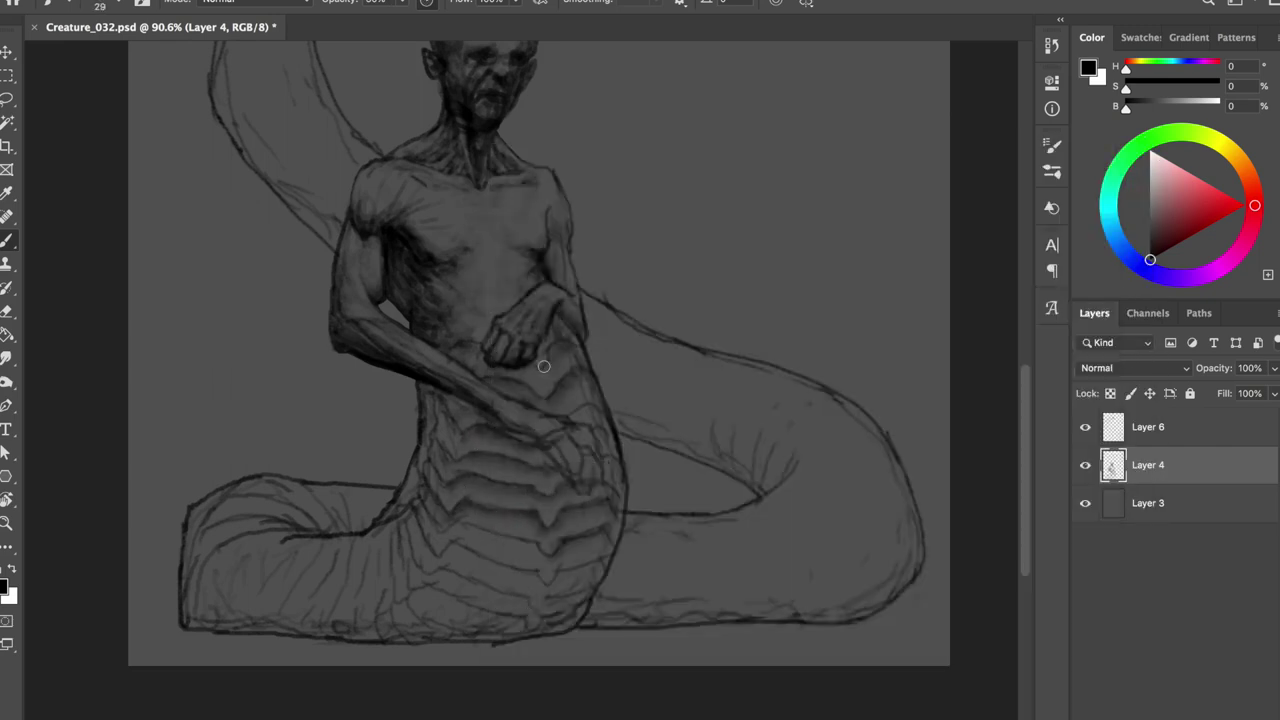
key("bracketleft")
key("bracketleft")
key("bracketleft")
key("bracketleft")
key("bracketleft")
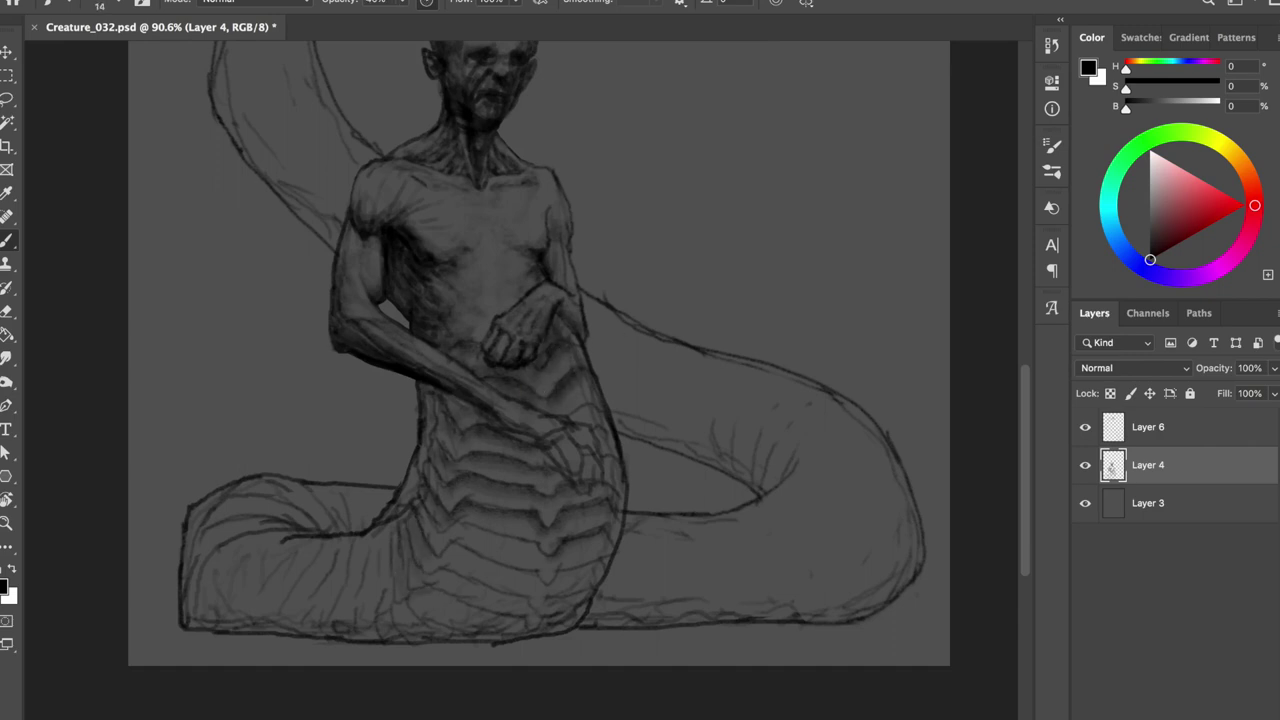
key("bracketright")
key("bracketright")
key("bracketright")
- Paint darker shading along the bottom of the serpent belly
mouse_move(470, 535)
left_mouse_down()
mouse_move(545, 555)
mouse_move(480, 590)
mouse_move(515, 629)
mouse_move(200, 612)
left_mouse_up()
left_click_drag(295, 625, 355, 602)
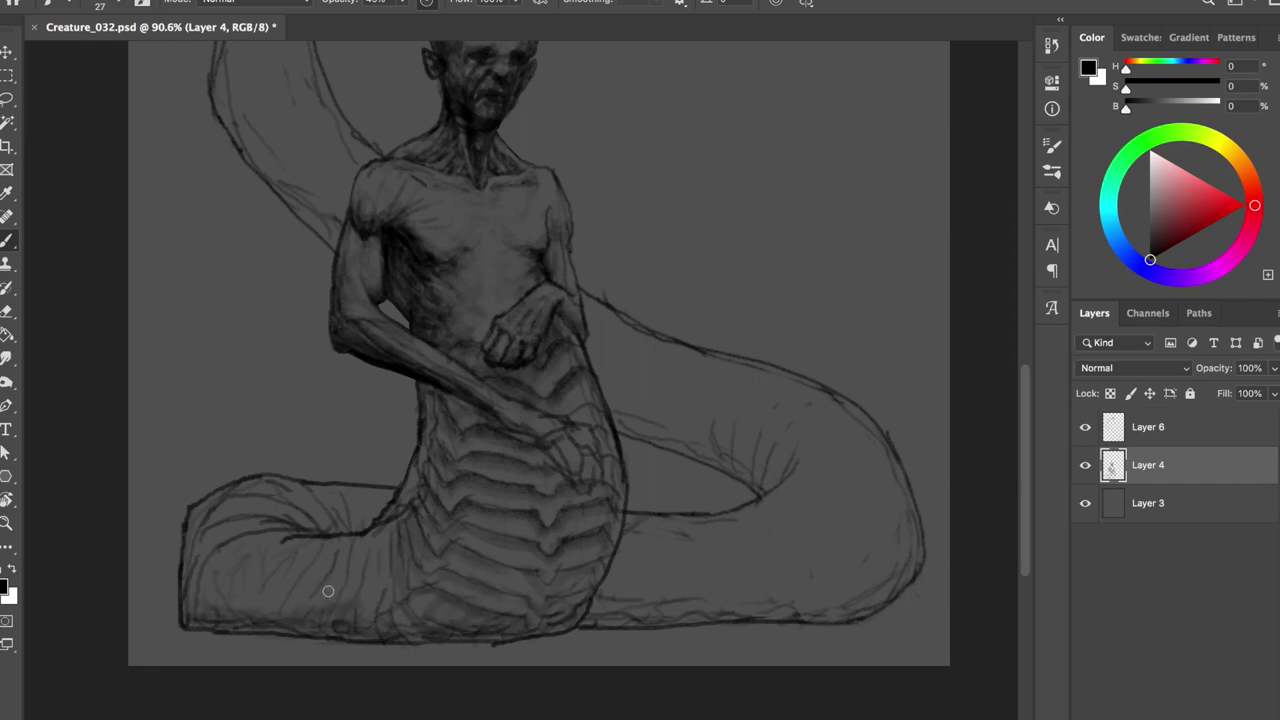
left_click_drag(470, 628, 407, 610)
key("bracketright")
key("bracketright")
key("bracketright")
left_click_drag(500, 623, 517, 551)
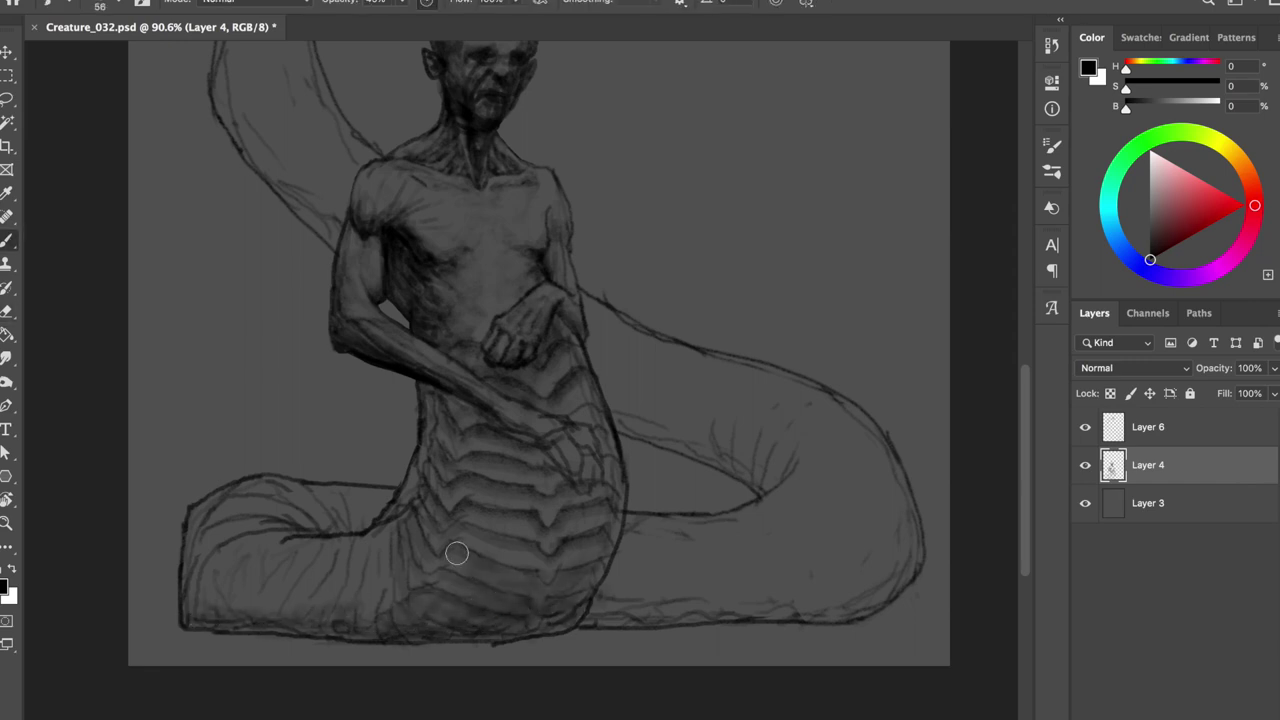
left_click_drag(600, 530, 480, 560)
- Darken the lower-left tail coil, shrinking the brush for finer strokes
left_click_drag(359, 562, 203, 591)
left_click_drag(190, 540, 210, 610)
key("bracketleft")
key("bracketleft")
key("bracketleft")
mouse_move(306, 620)
left_mouse_down()
mouse_move(381, 577)
mouse_move(371, 569)
mouse_move(430, 423)
left_mouse_up()
- With a size-20 brush, add darker lower-belly shading and a short stroke on a belly ridge
key("bracketleft")
key("bracketleft")
left_click_drag(570, 620, 480, 632)
mouse_move(590, 590)
left_mouse_down()
mouse_move(472, 598)
mouse_move(414, 620)
left_mouse_up()
left_click_drag(494, 570, 558, 581)
left_click_drag(478, 521, 452, 529)
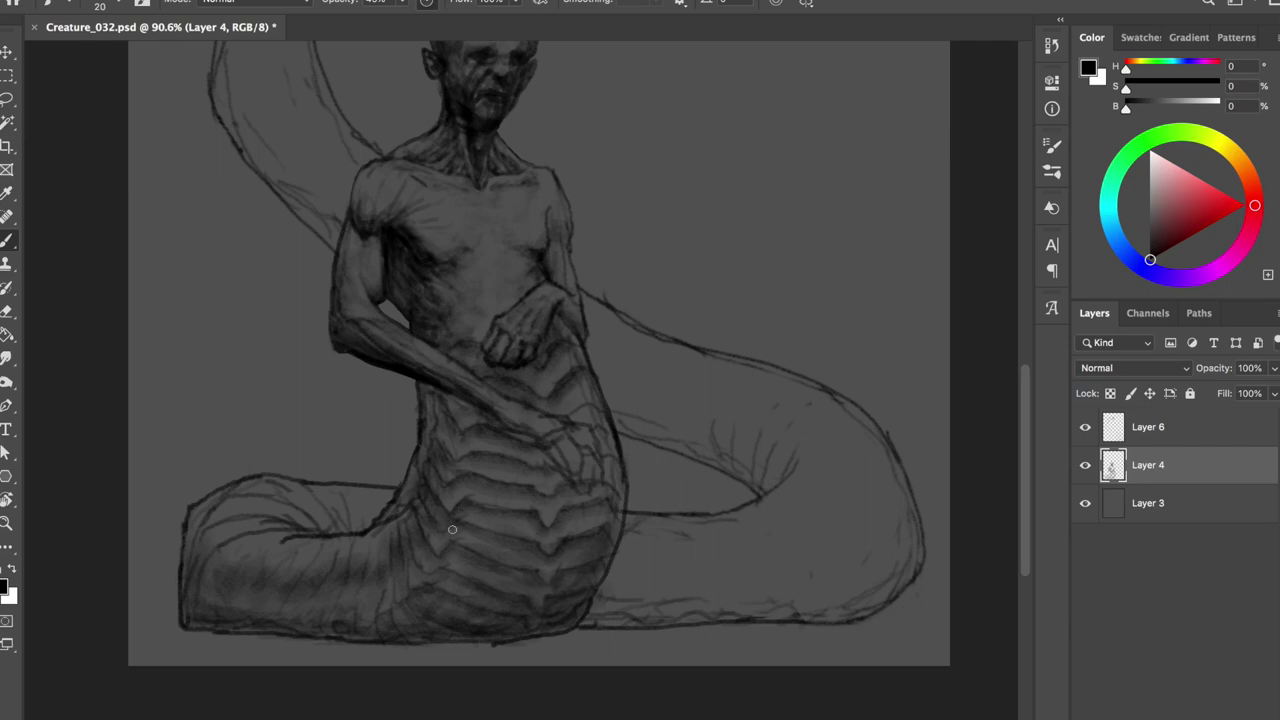
- Switch to the eraser and save the painting
key("e")
key("ctrl+s")
scroll(522, 300, "down", 1)
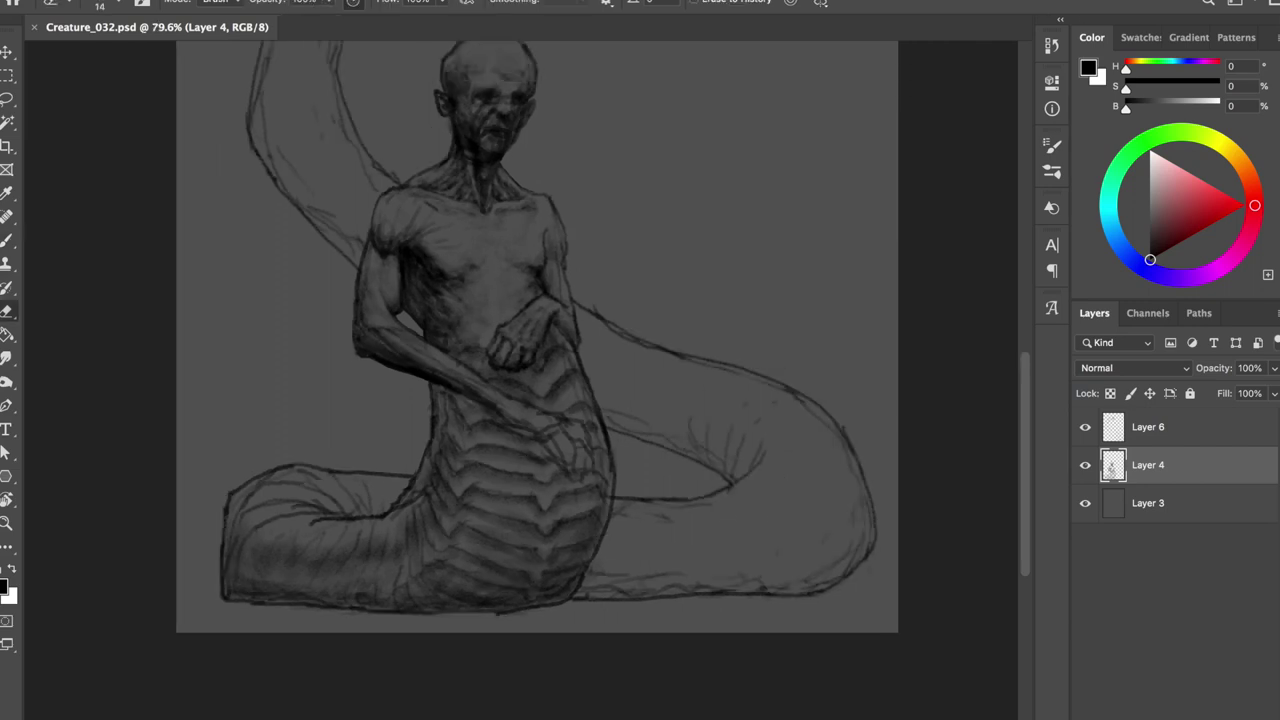
- Erase a small spot near the belly with a size-40 eraser, then deepen lower-belly shading
key("bracketright")
key("bracketright")
key("bracketright")
left_click(477, 495)
key("b")
mouse_move(476, 575)
left_mouse_down()
mouse_move(463, 529)
mouse_move(445, 555)
mouse_move(470, 510)
left_mouse_up()
left_click_drag(393, 601, 406, 588)
- Softly shade under the right-hand tail, then lighten the upper-left coil with the eraser
mouse_move(593, 549)
left_mouse_down()
mouse_move(866, 526)
mouse_move(749, 566)
mouse_move(737, 560)
mouse_move(850, 530)
left_mouse_up()
left_click_drag(366, 506, 387, 505)
key("e")
key("b")
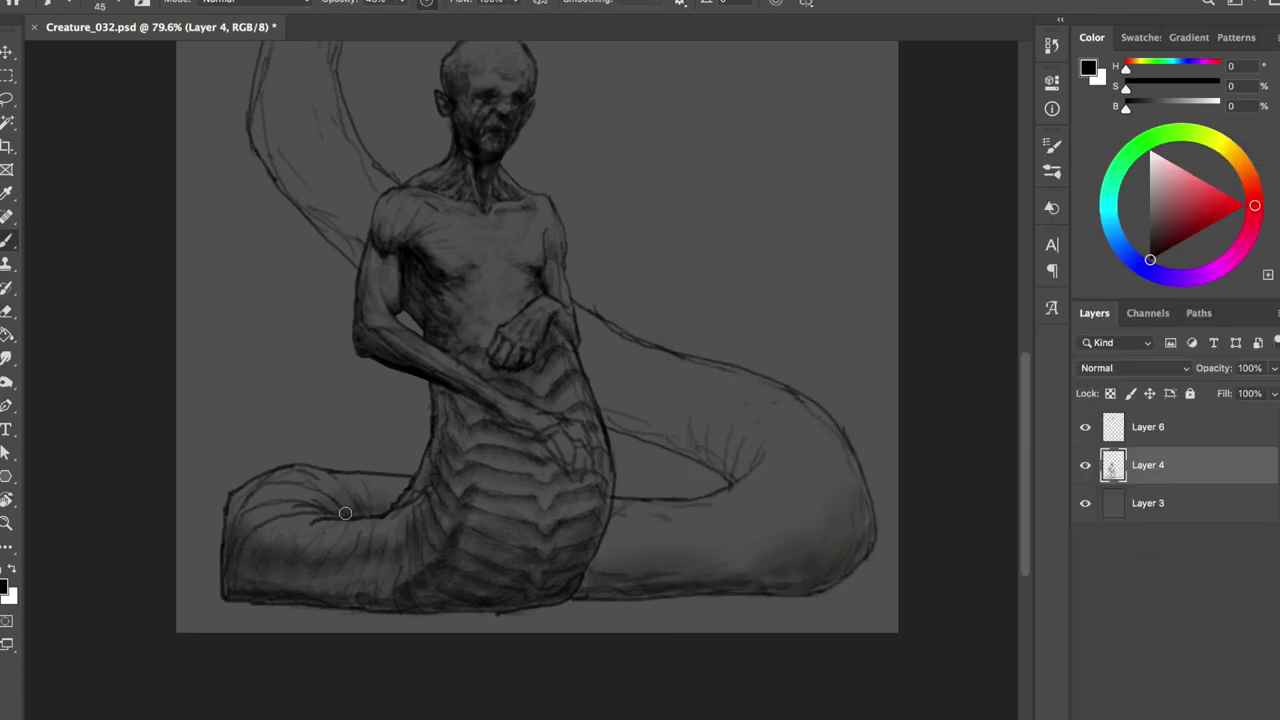
key("e")
mouse_move(305, 485)
left_mouse_down()
mouse_move(255, 518)
mouse_move(325, 485)
mouse_move(240, 500)
left_mouse_up()
- Hatch the belly scales and lower coil, mirroring the canvas to check proportions
key("b")
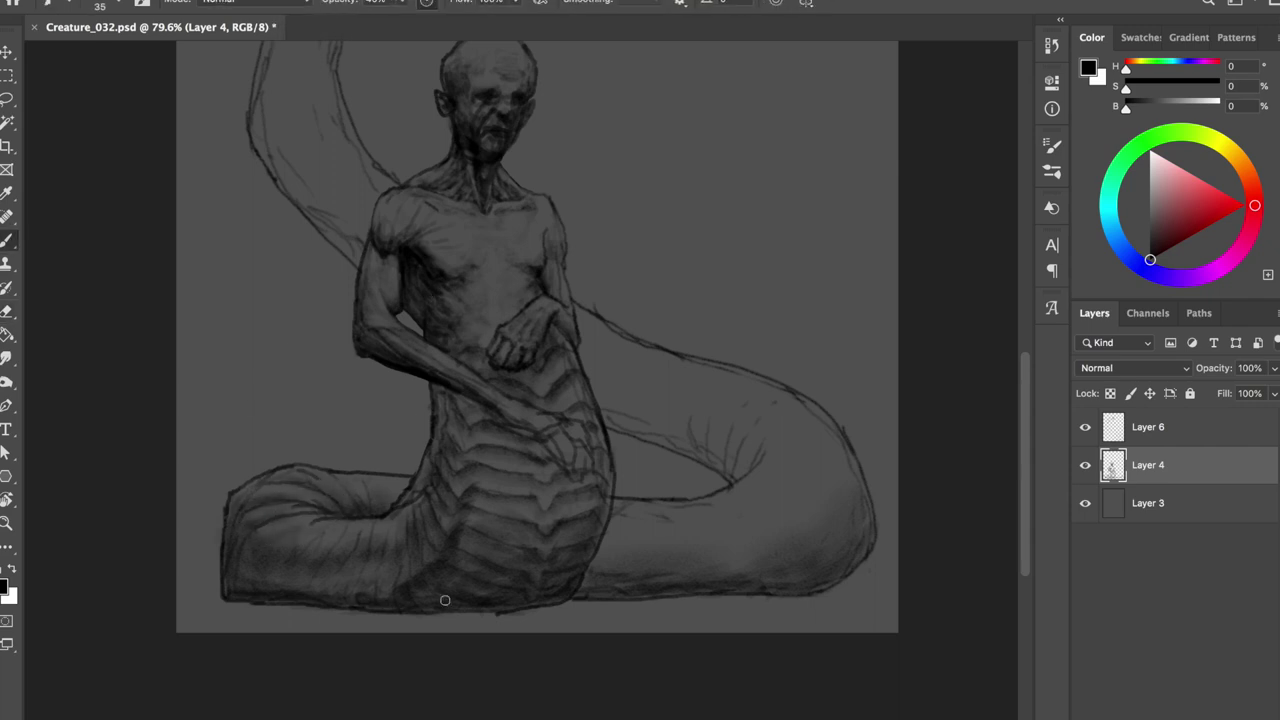
mouse_move(451, 447)
left_mouse_down()
mouse_move(471, 523)
mouse_move(482, 463)
mouse_move(545, 472)
left_mouse_up()
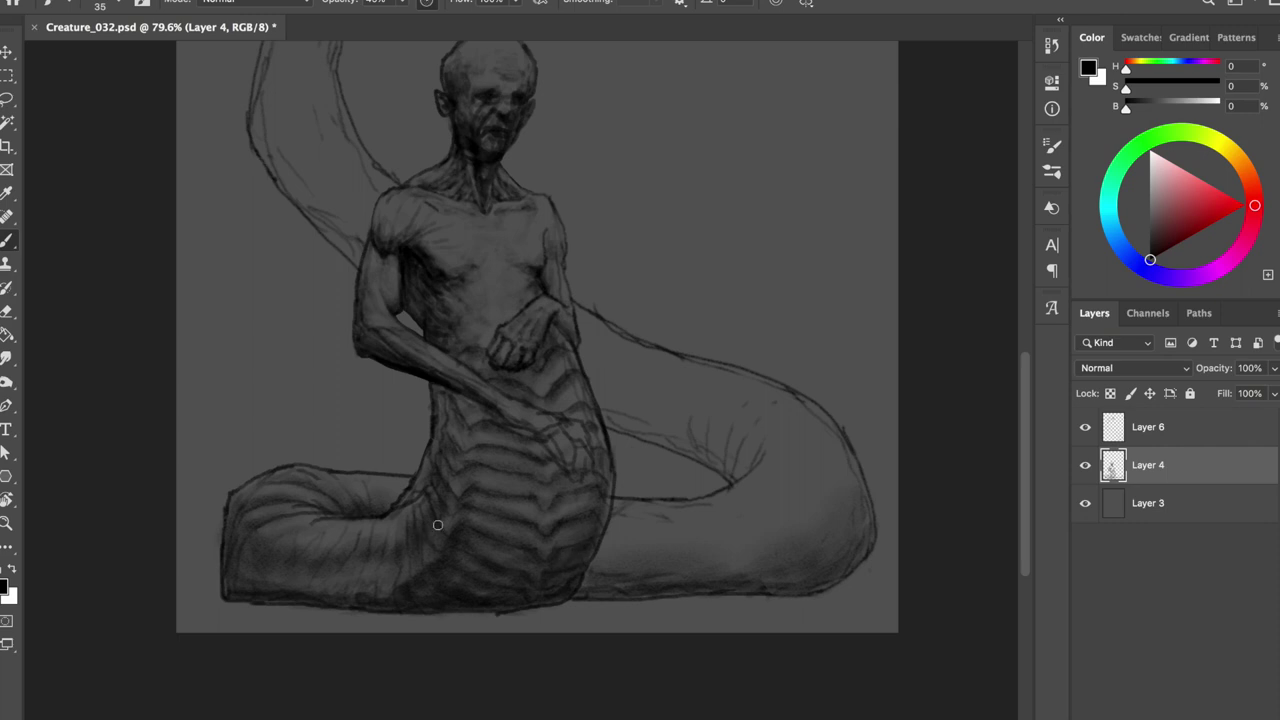
key("ctrl+shift+h")
key("ctrl+shift+h")
key("e")
key("b")
- Shade the tail's left coil and save the painting
mouse_move(337, 549)
left_mouse_down()
mouse_move(300, 545)
mouse_move(235, 572)
left_mouse_up()
key("e")
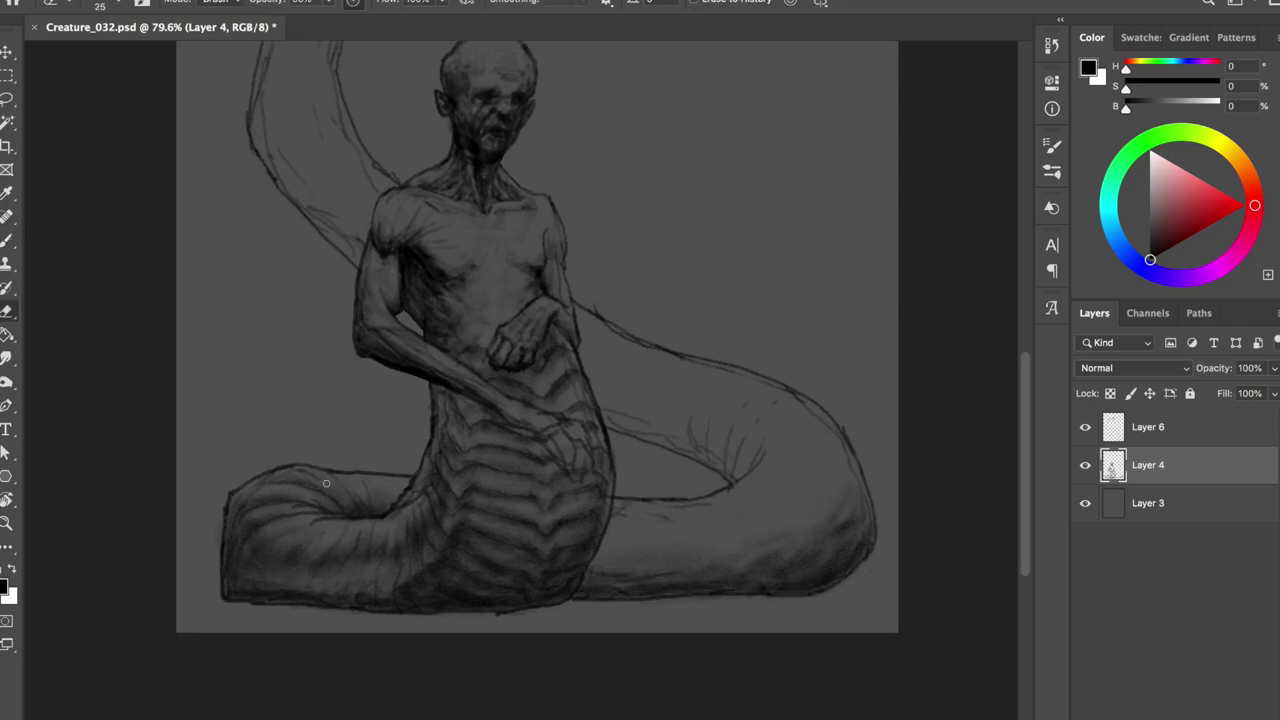
key("b")
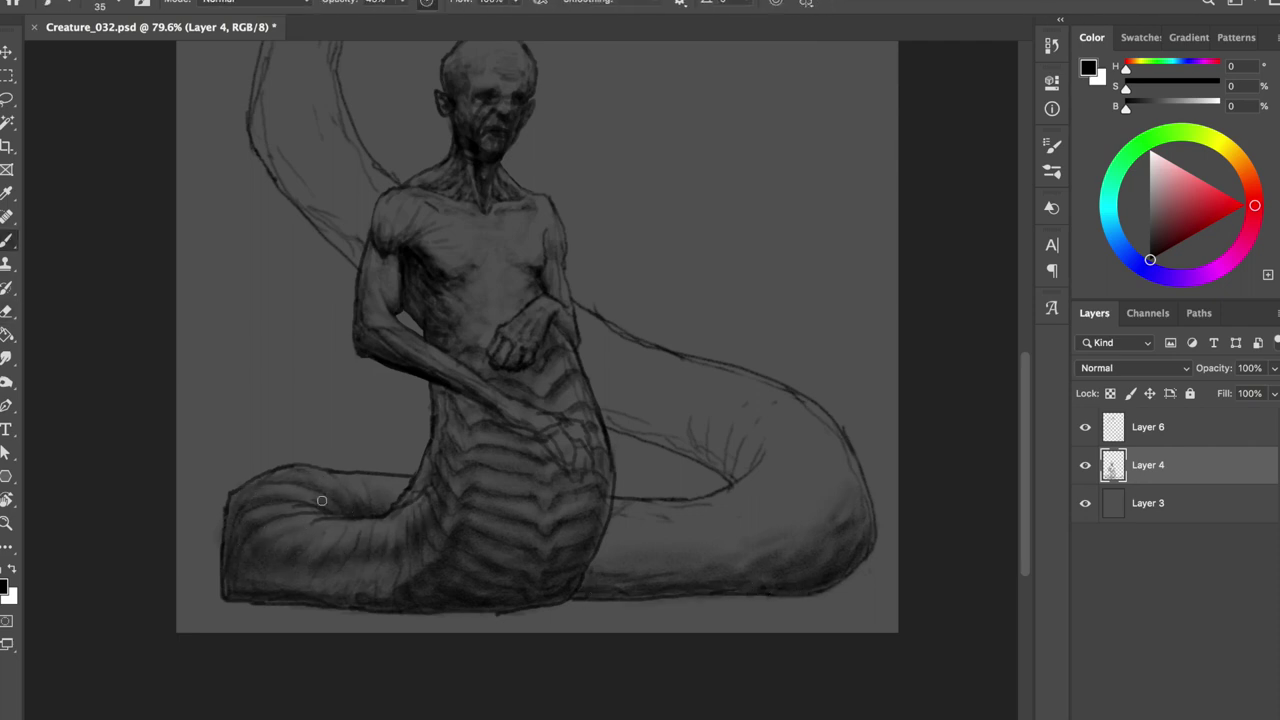
key("e")
key("ctrl+s")
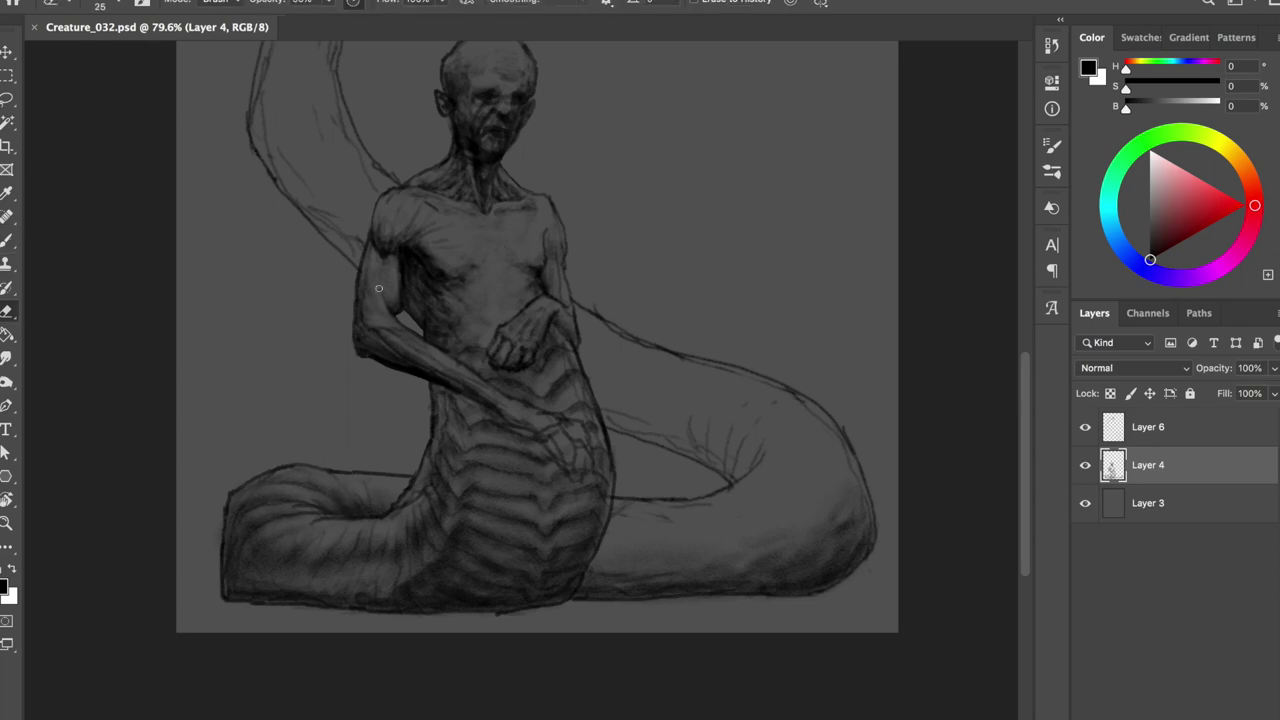
- Add a faint detail mark on the belly, then mirror the canvas to check the drawing
key("b")
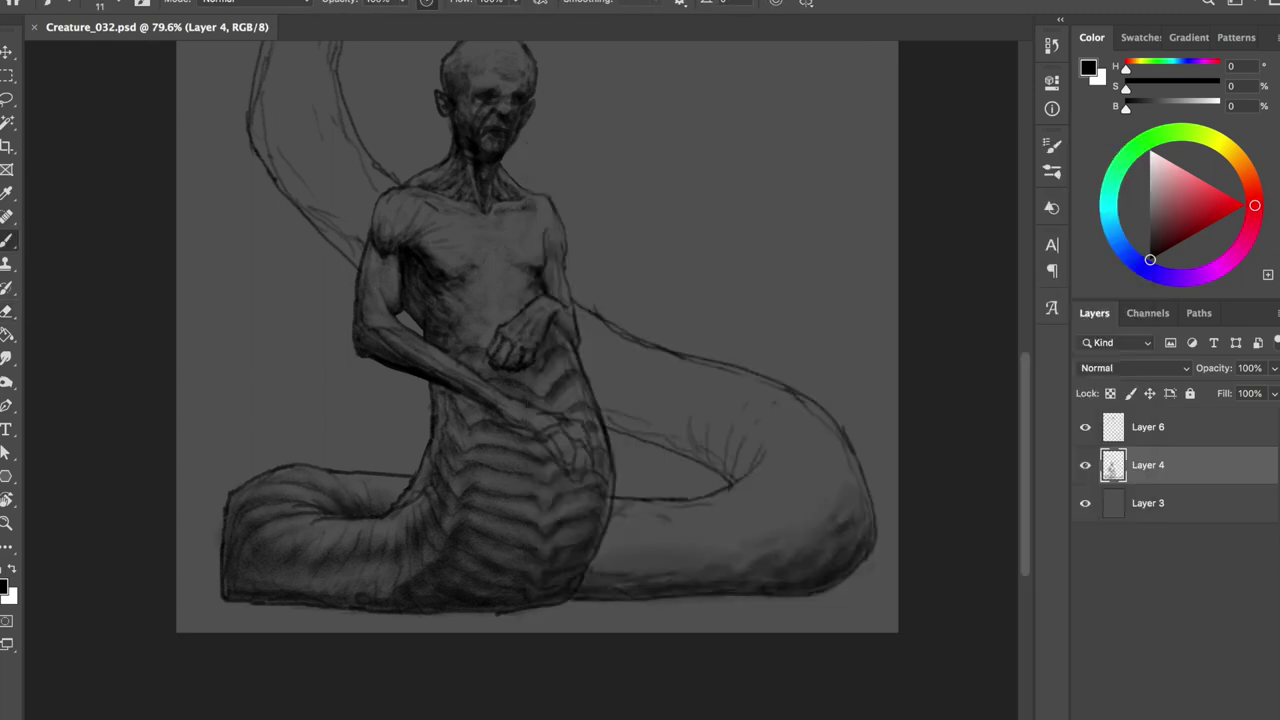
left_click_drag(564, 418, 584, 422)
key("e")
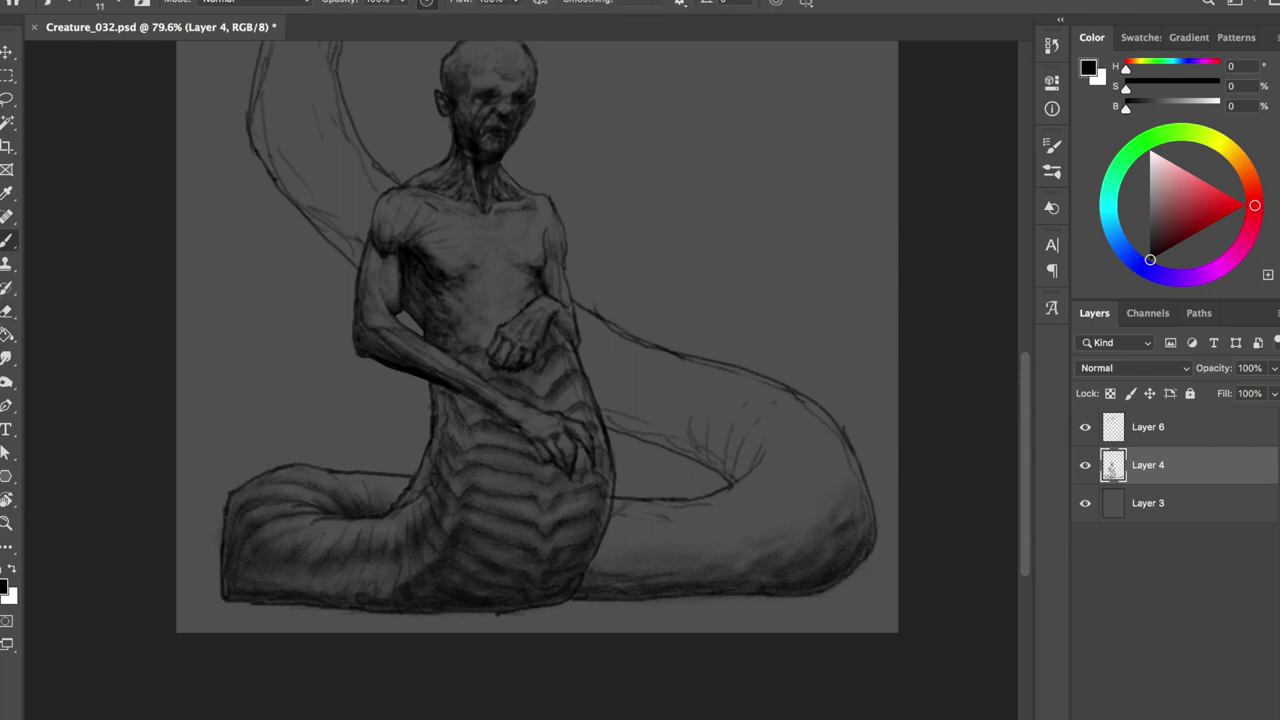
key("ctrl+shift+h")
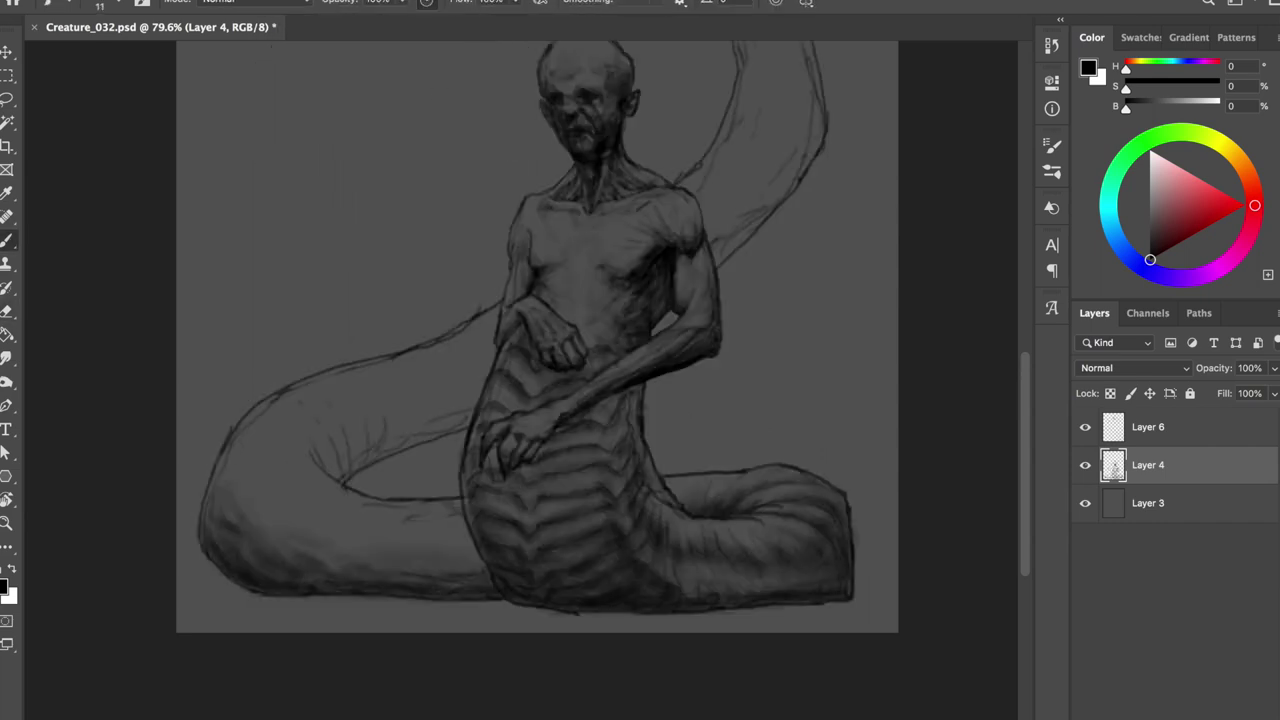
- Save, undo the last change, and mirror the canvas to check the drawing
key("e")
key("ctrl+s")
key("ctrl+shift+h")
key("ctrl+z")
key("ctrl+z")
key("ctrl+z")
key("b")
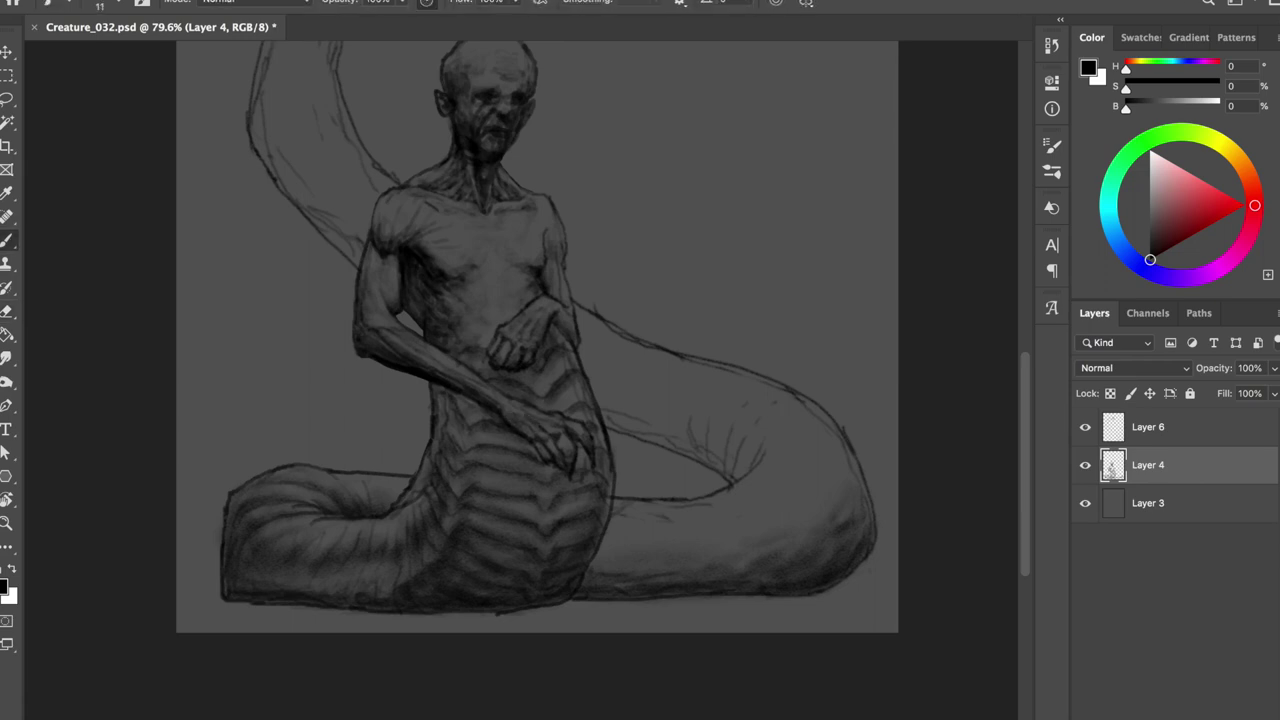
key("e")
key("ctrl+shift+h")
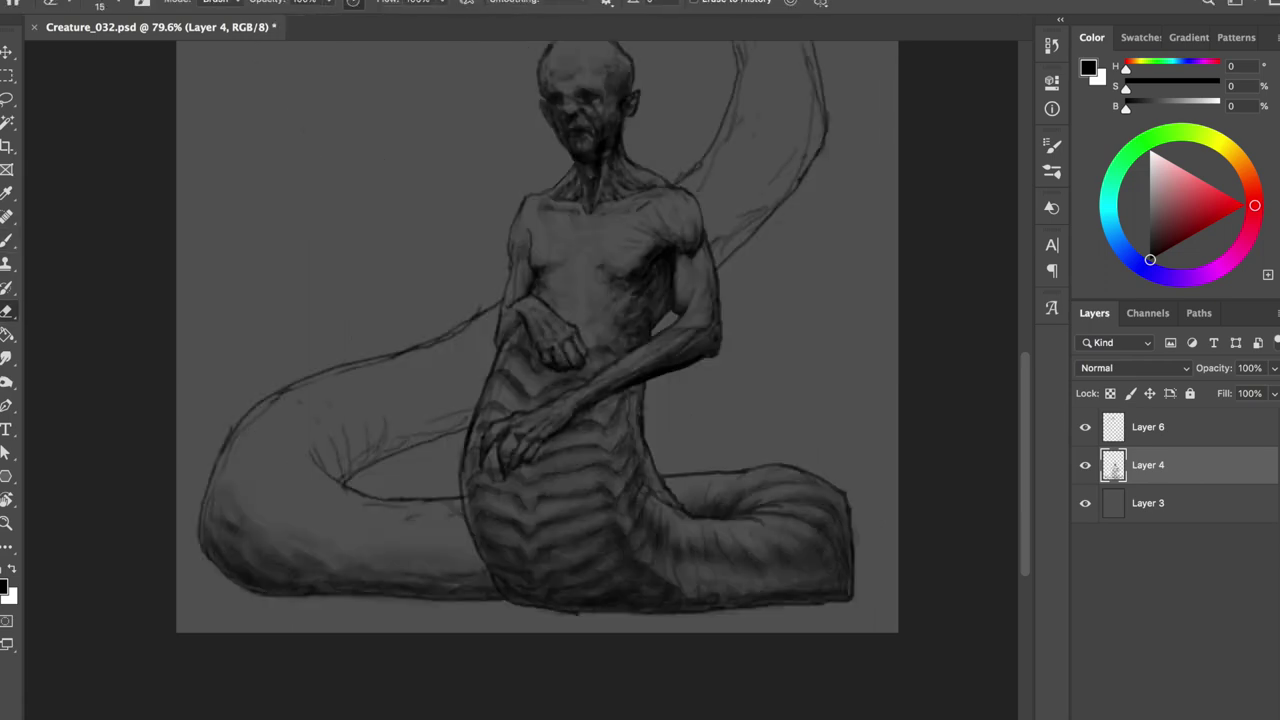
key("b")
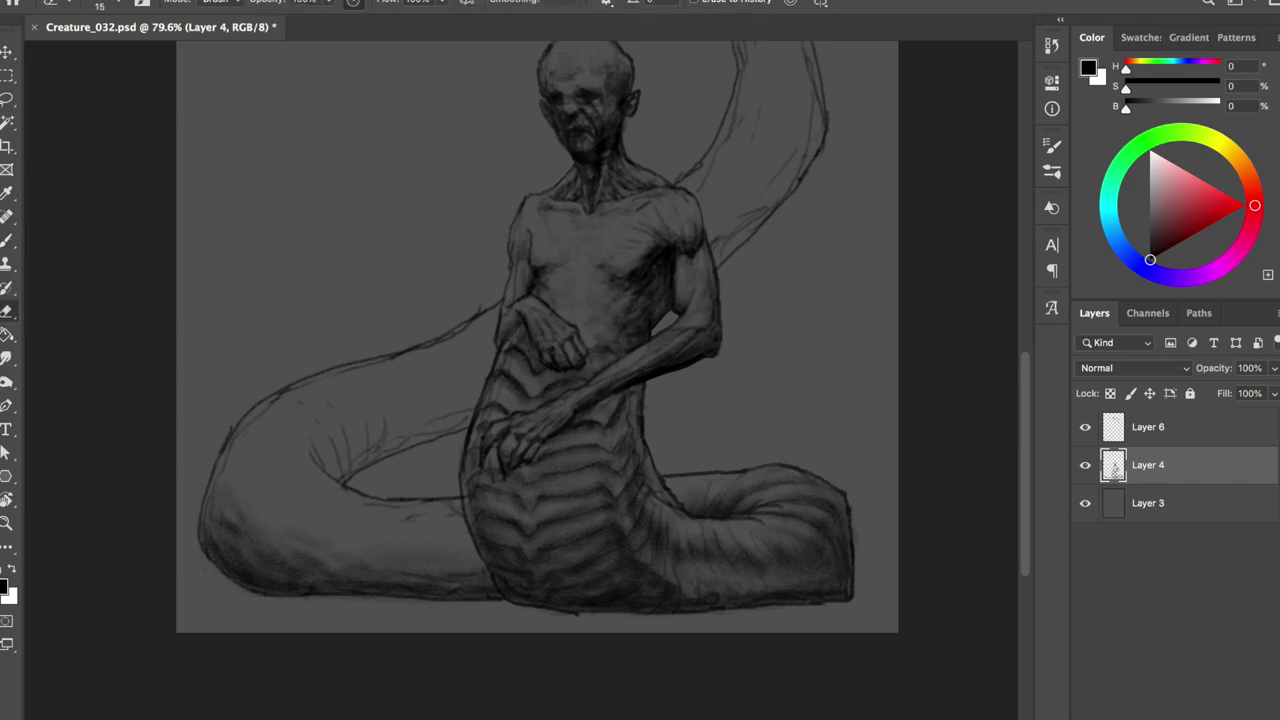
- Add a dark stroke on the body and faint 30%-opacity, size-26 belly shading, then save
left_click_drag(546, 454, 606, 441)
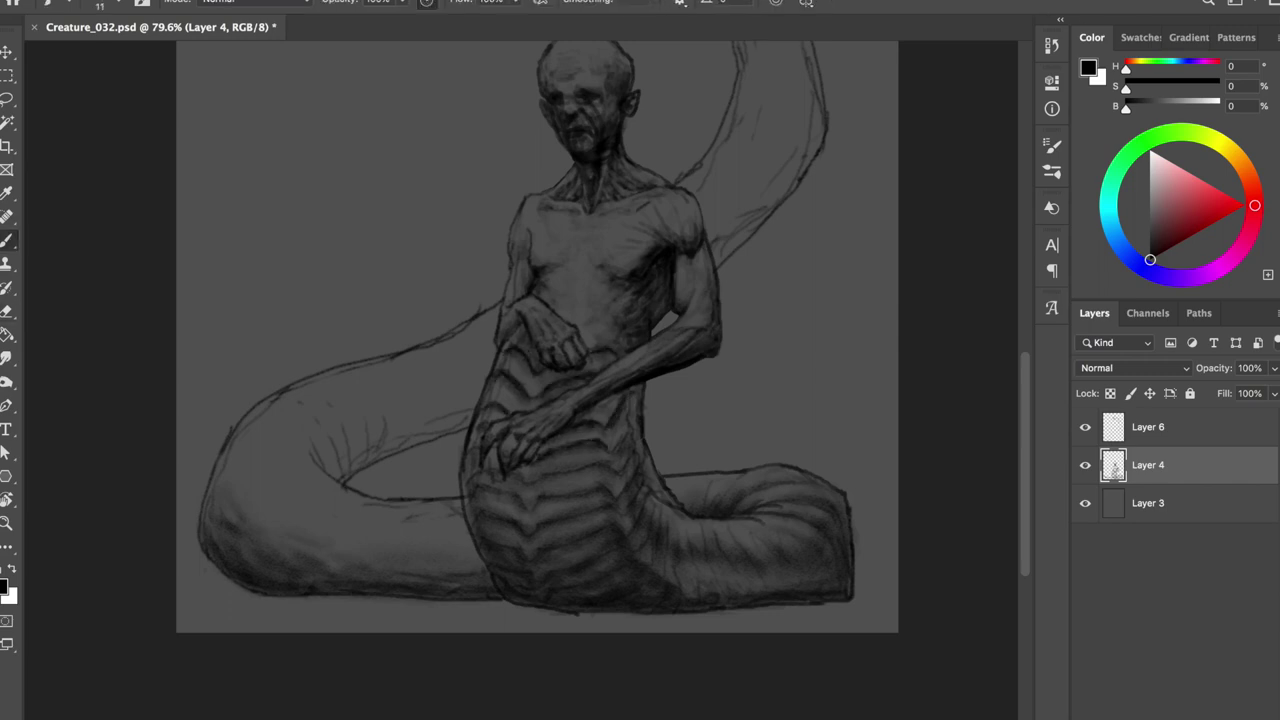
key("ctrl+shift+h")
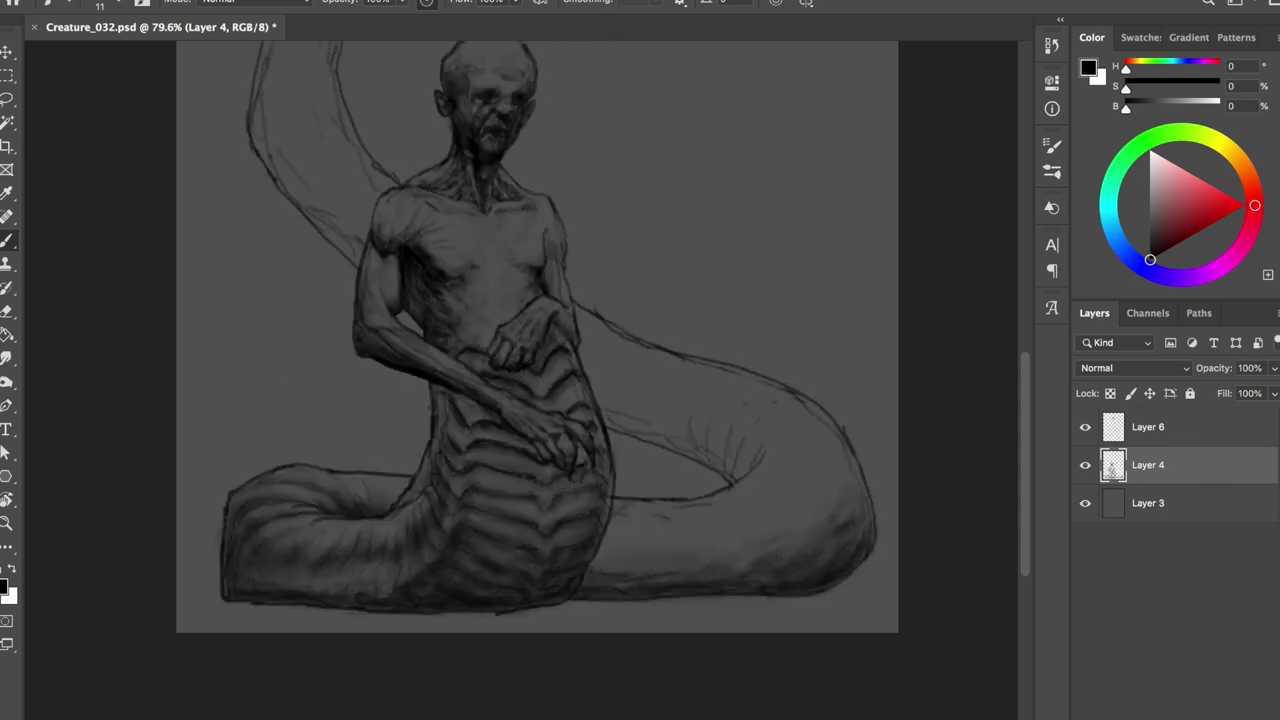
key("3")
key("bracketright")
key("bracketright")
key("bracketright")
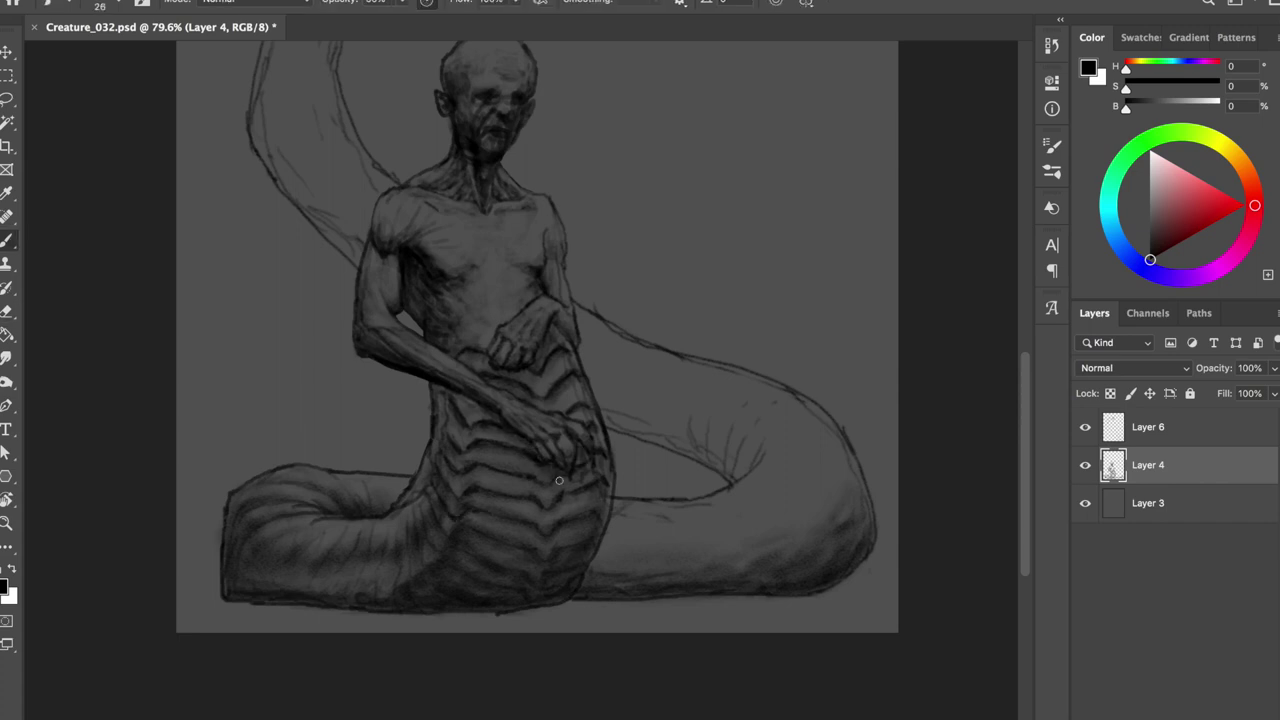
left_click_drag(462, 402, 507, 424)
key("0")
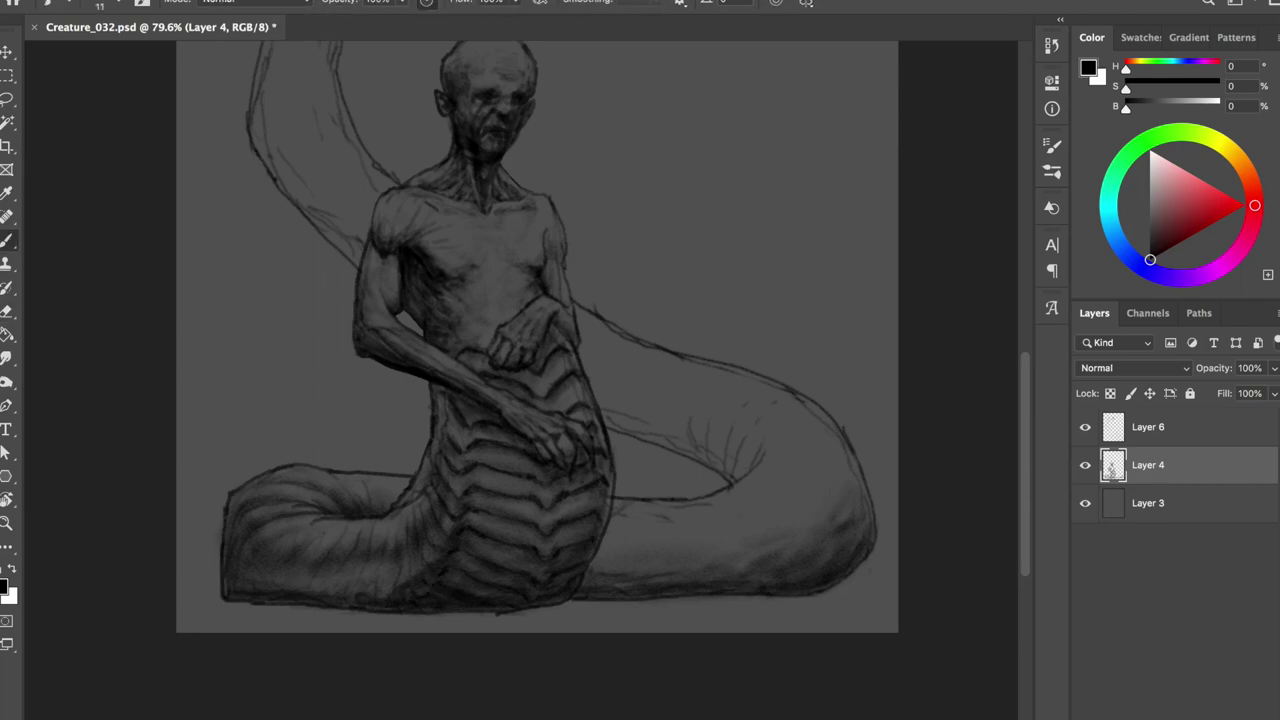
key("ctrl+s")
- Darken a tail spot and deepen the belly scale shading, erasing small lighter patches
left_click_drag(366, 551, 390, 570)
mouse_move(470, 425)
left_mouse_down()
mouse_move(470, 494)
mouse_move(495, 528)
left_mouse_up()
mouse_move(485, 470)
left_mouse_down()
mouse_move(490, 510)
mouse_move(530, 520)
mouse_move(570, 505)
mouse_move(590, 535)
left_mouse_up()
left_click_drag(540, 480, 511, 590)
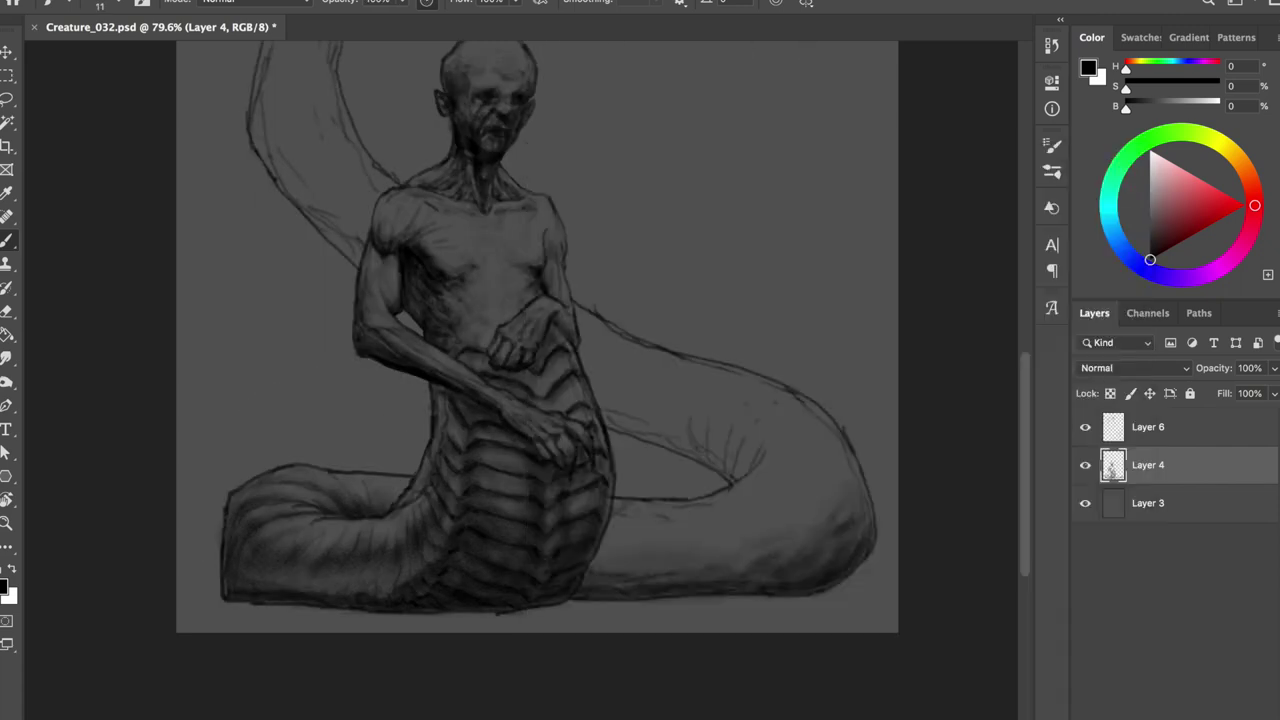
key("e")
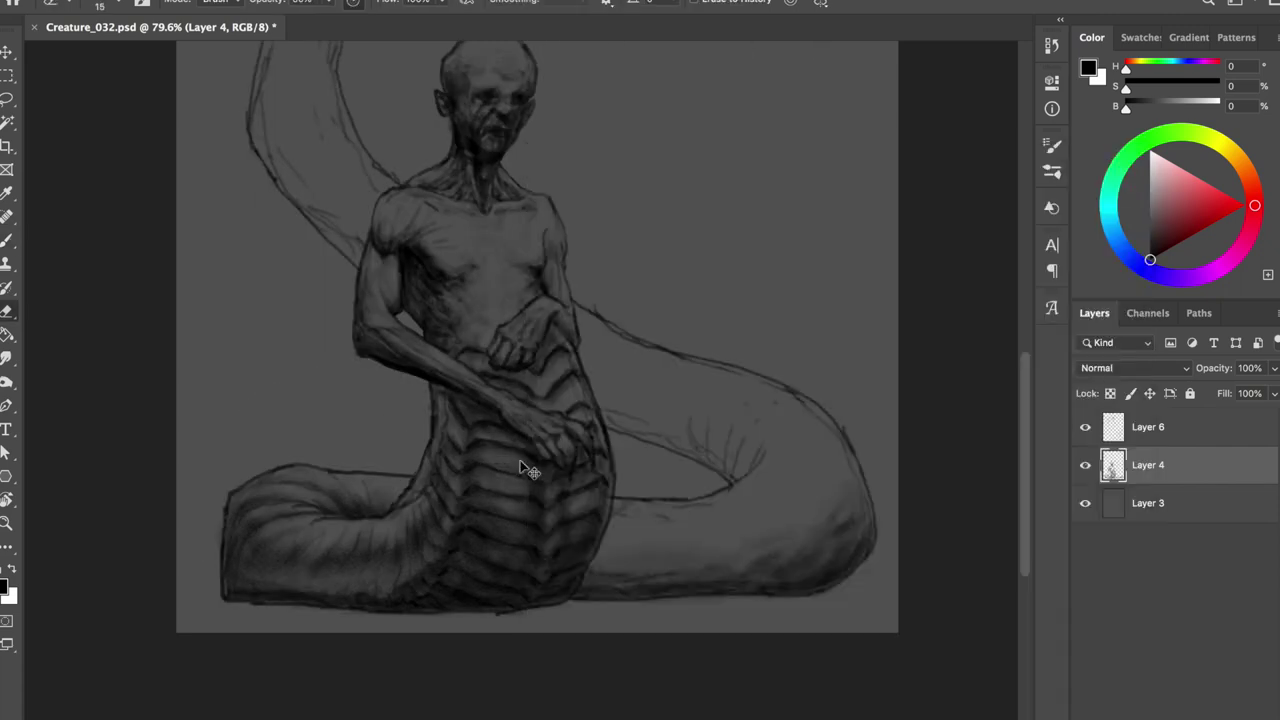
mouse_move(490, 445)
left_mouse_down()
mouse_move(520, 472)
mouse_move(596, 494)
left_mouse_up()
key("b")
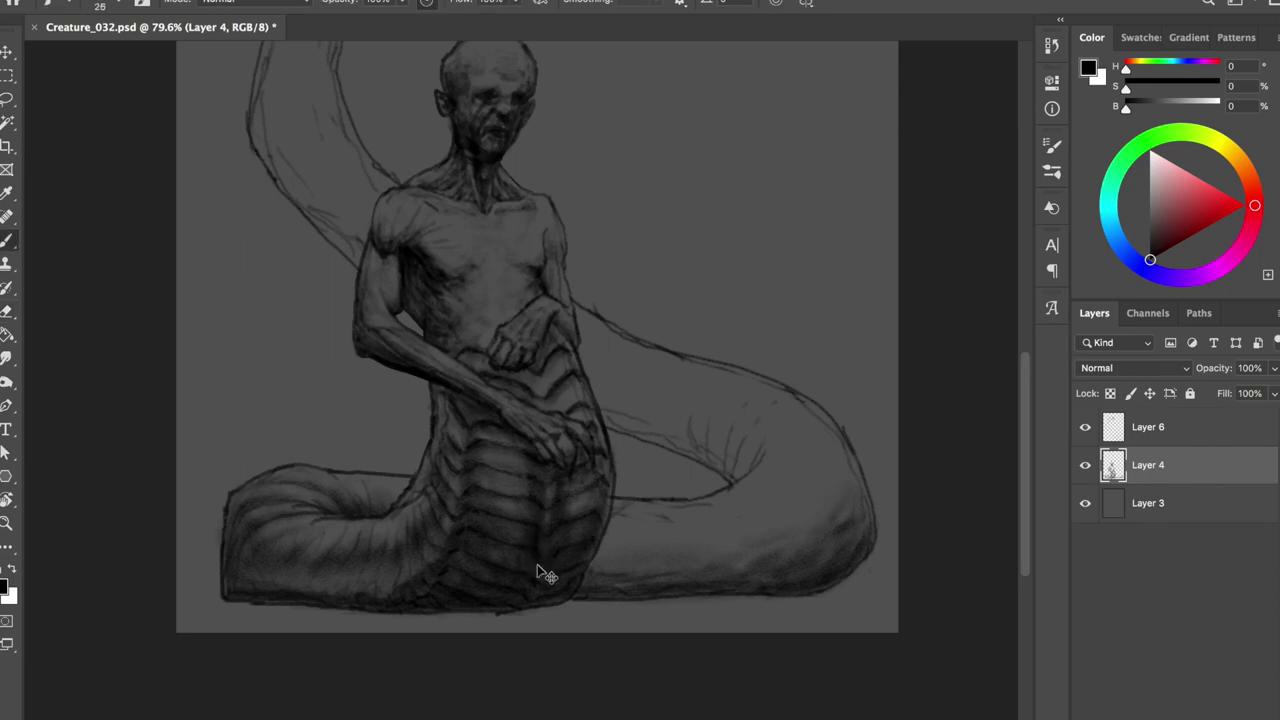
- On the mirrored canvas, add two strokes on the right of the body, then flip back and save
key("ctrl+shift+h")
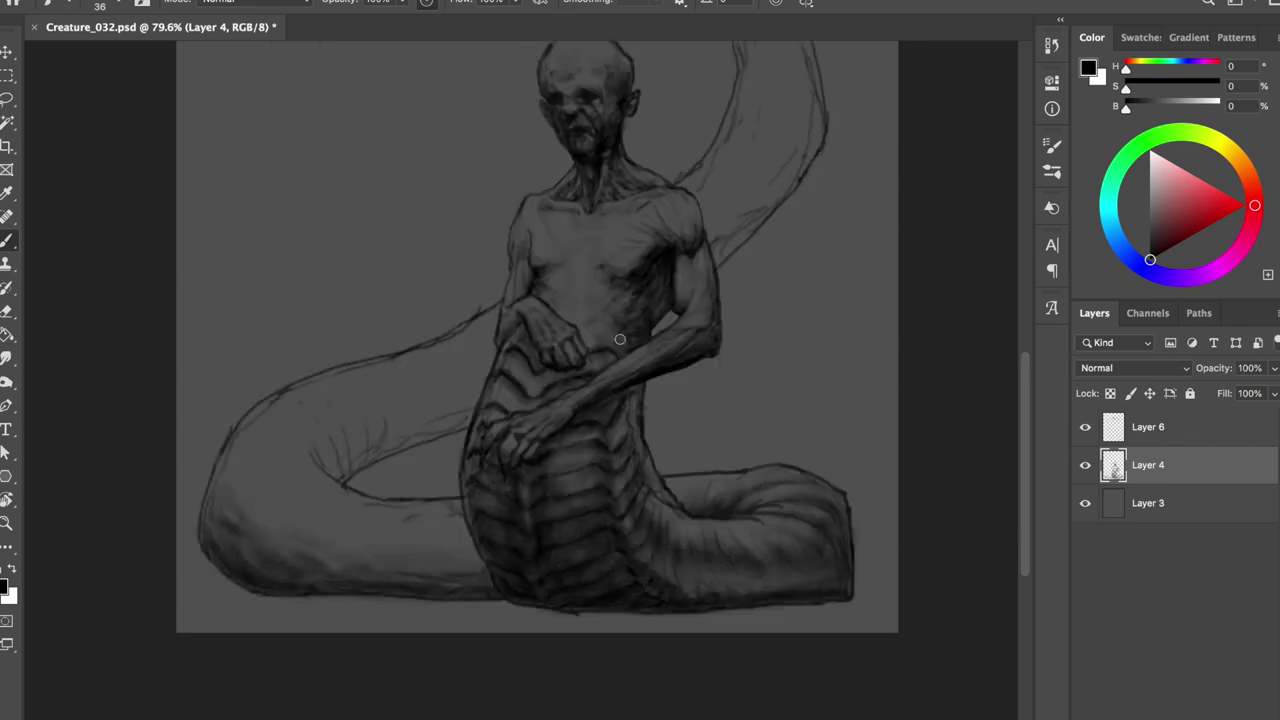
left_click_drag(612, 495, 597, 491)
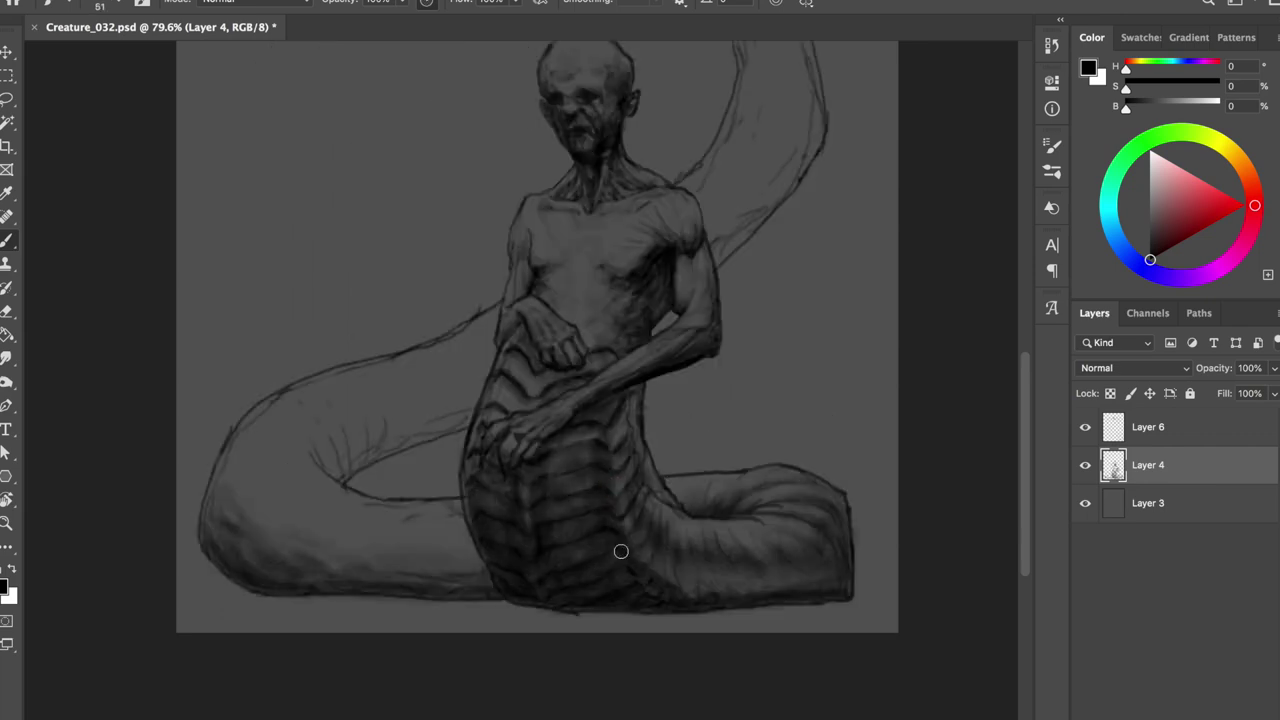
mouse_move(763, 569)
left_mouse_down()
mouse_move(749, 560)
mouse_move(842, 562)
mouse_move(646, 560)
left_mouse_up()
key("ctrl+shift+h")
key("ctrl+s")
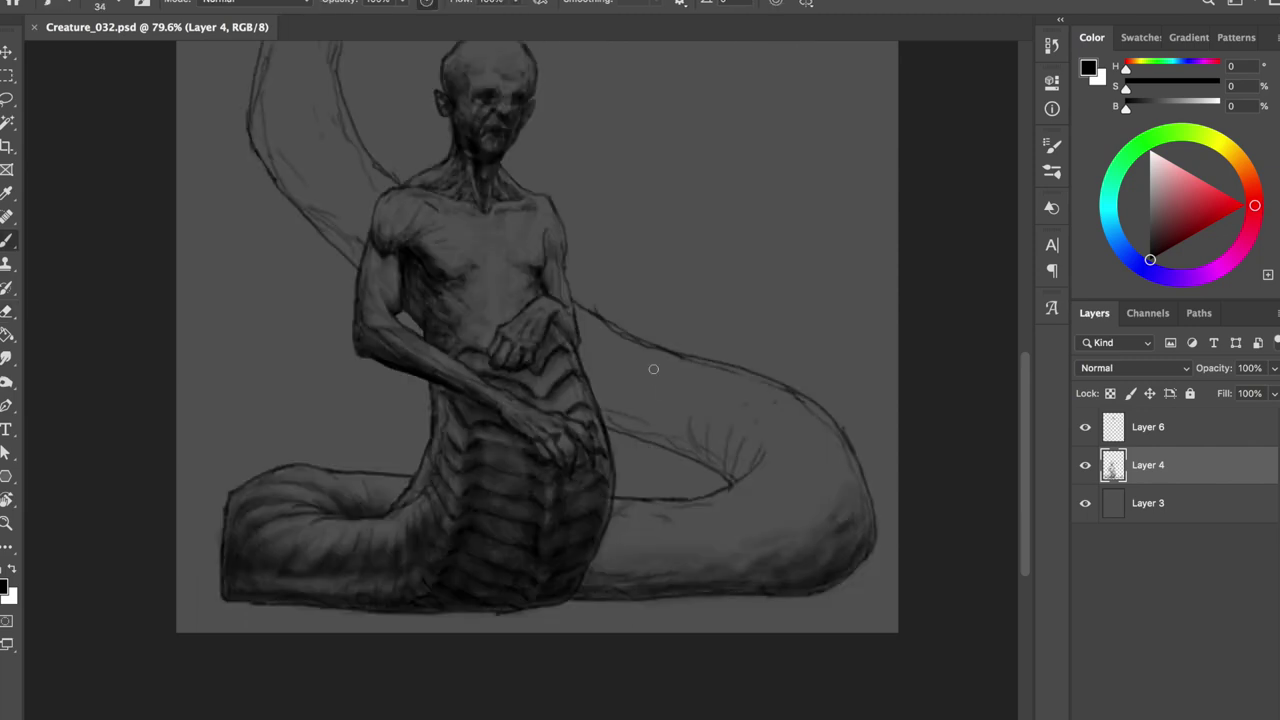
- Erase a small spot near the belly, shrink the brush to size 11, and save
key("e")
left_click_drag(524, 381, 554, 399)
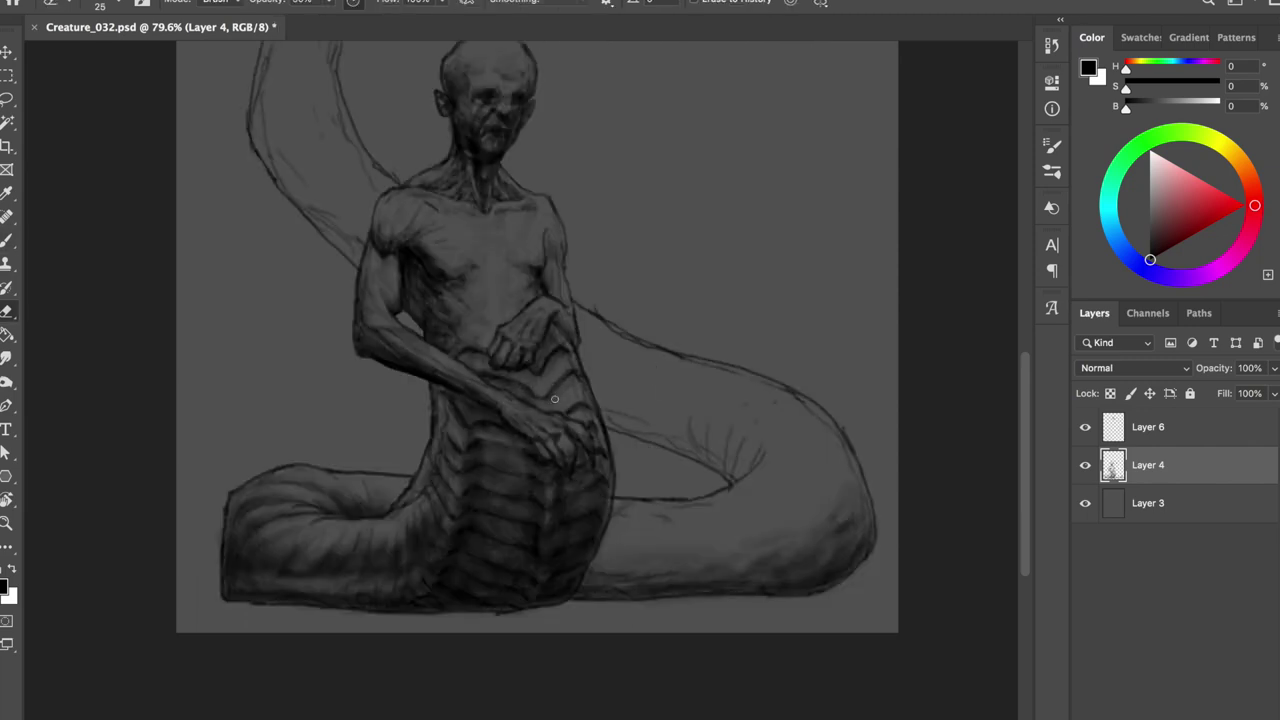
key("b")
right_click(476, 350)
key("Escape")
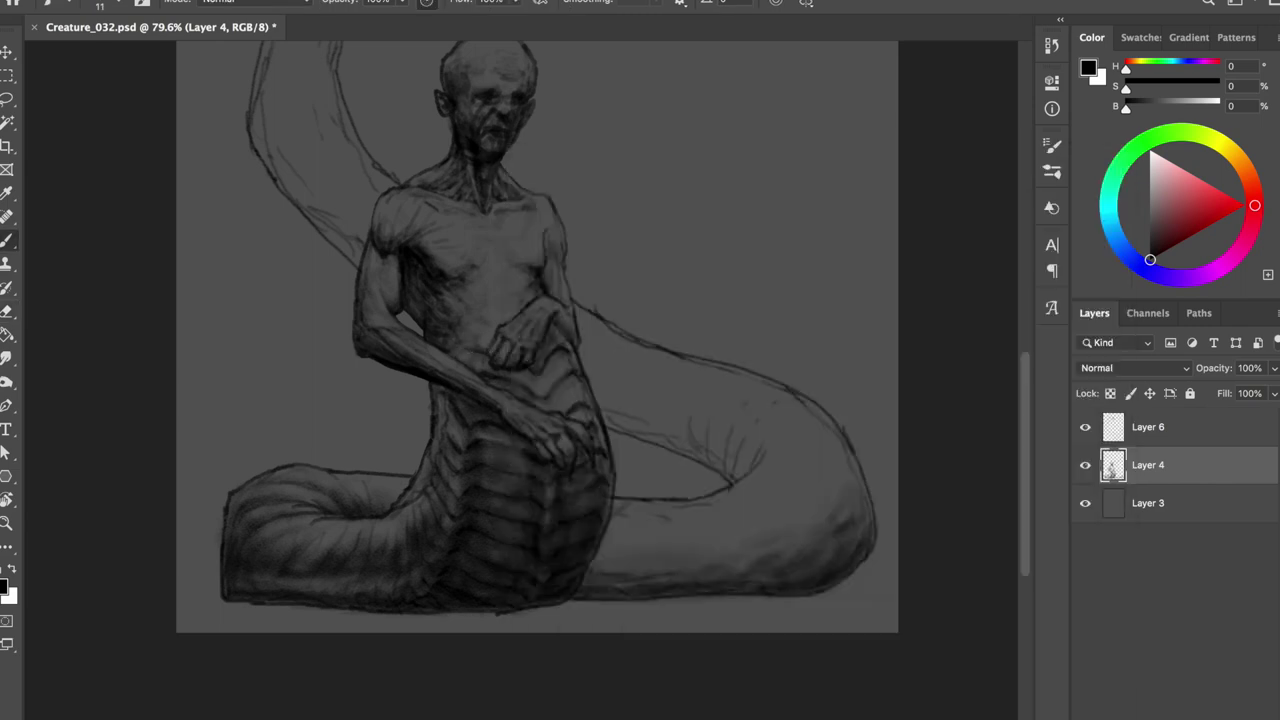
key("e")
key("b")
key("bracketleft")
key("bracketleft")
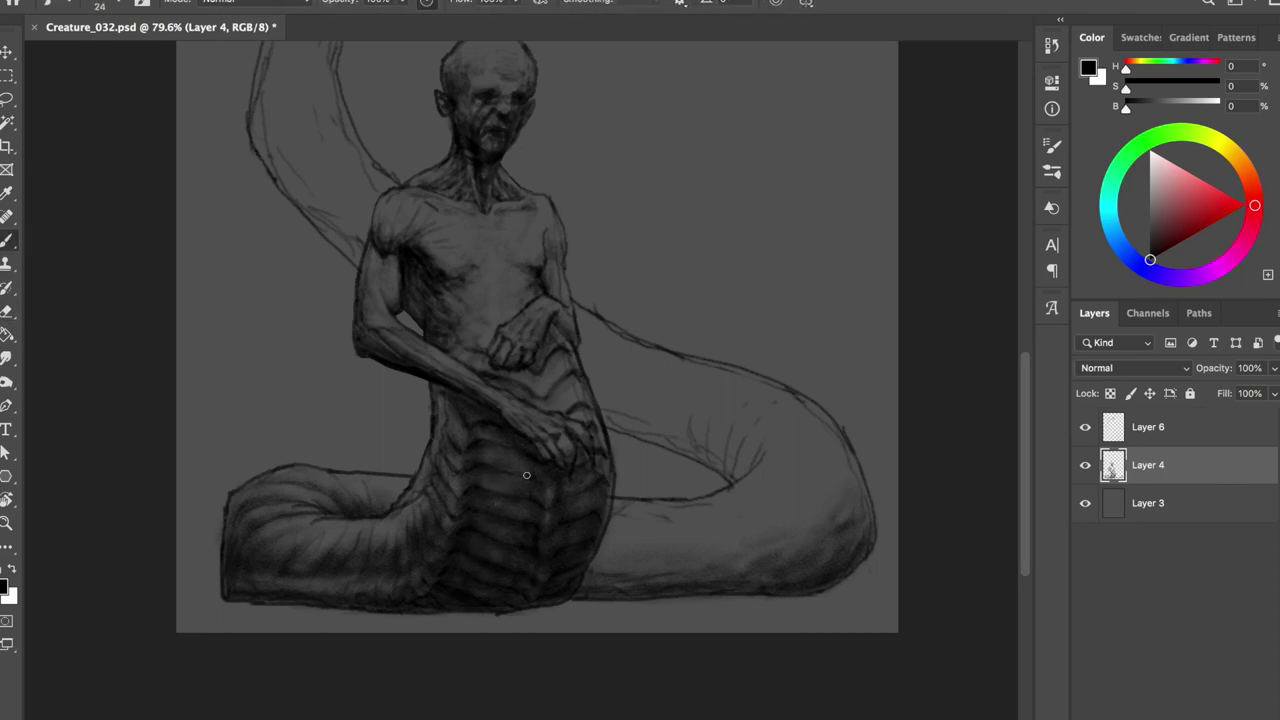
key("bracketleft")
key("bracketleft")
key("ctrl+s")
- Add small detail marks on the snake body and save
left_click_drag(498, 465, 505, 485)
key("e")
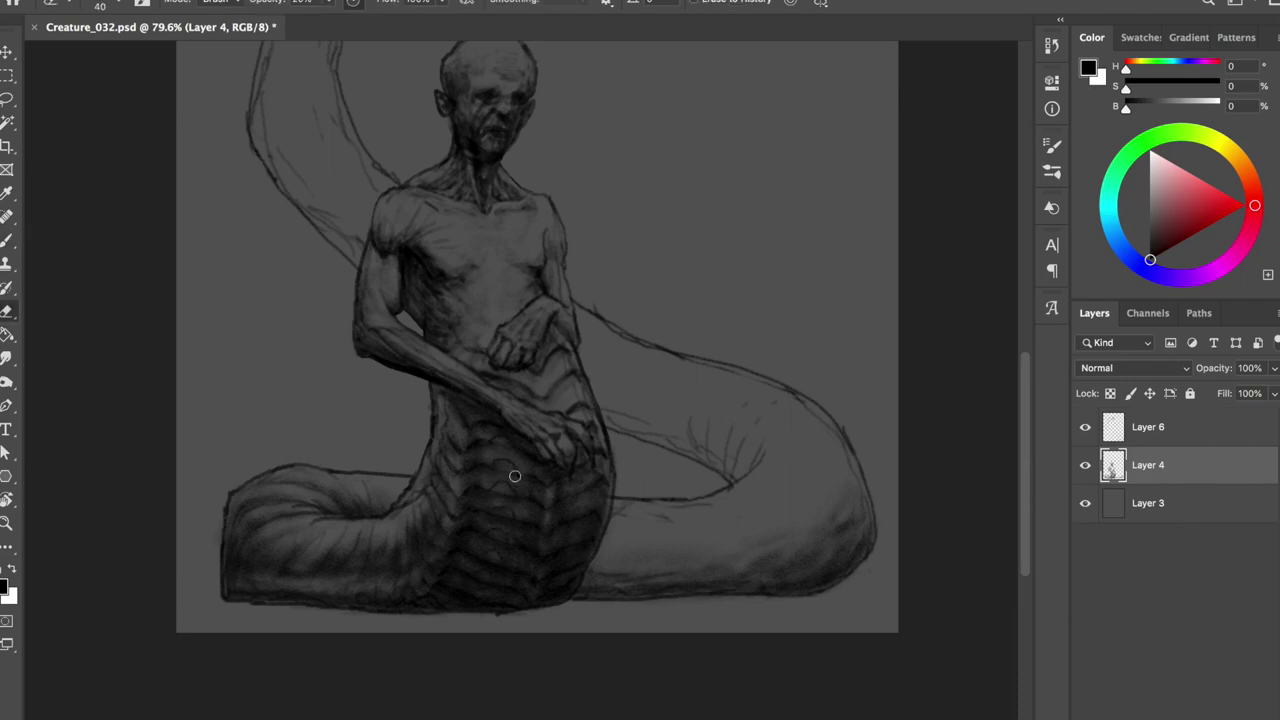
key("b")
key("bracketright")
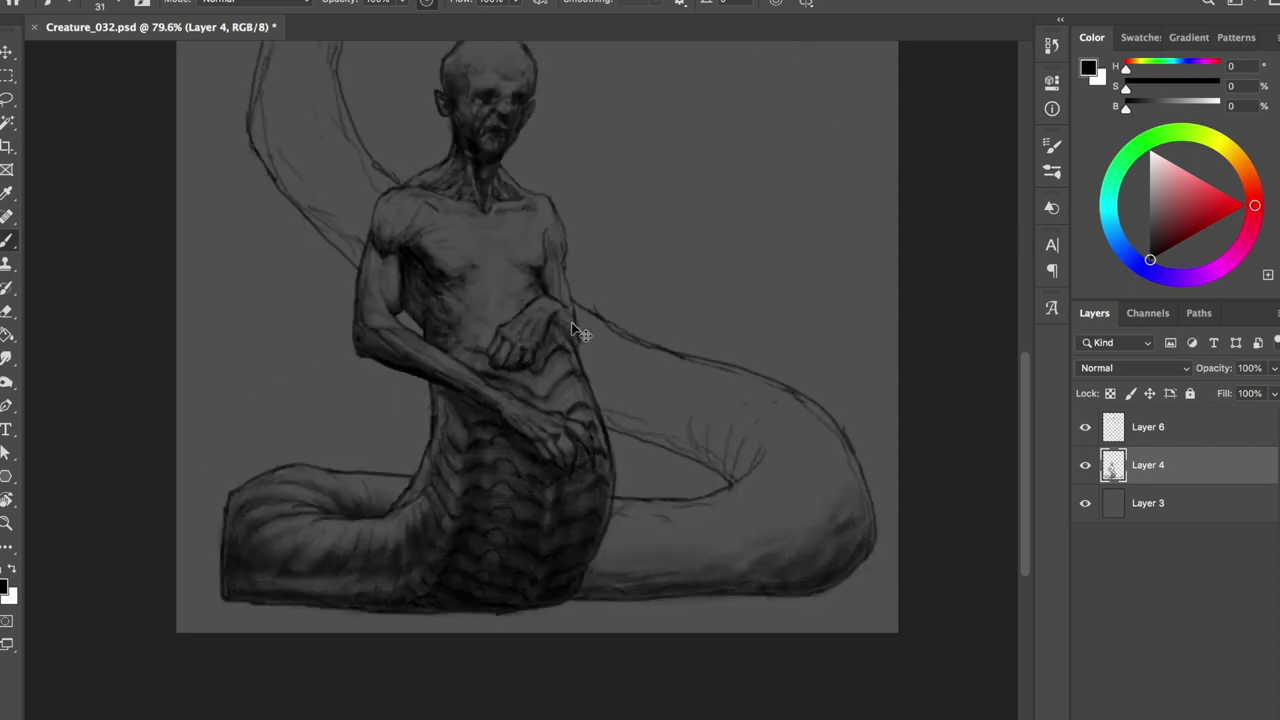
key("bracketleft")
key("ctrl+s")
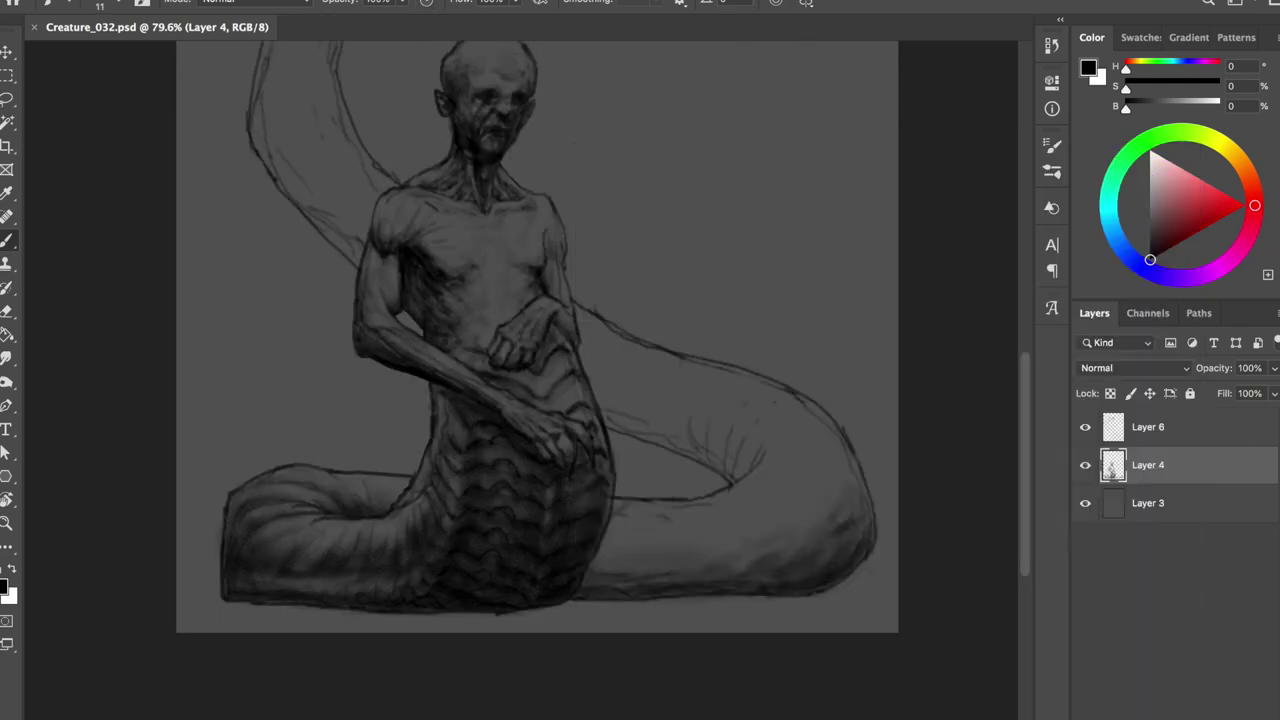
- Alternate brush and eraser on the scale bands, mirroring the canvas to check the drawing
key("e")
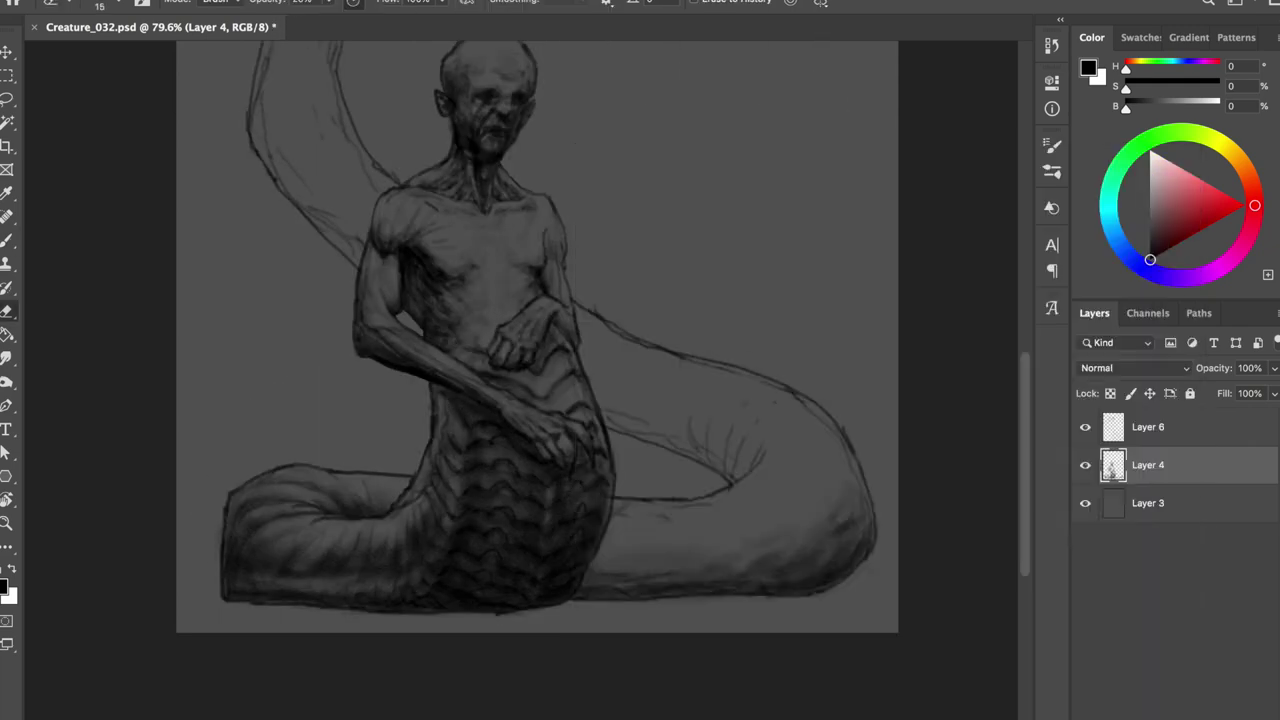
key("b")
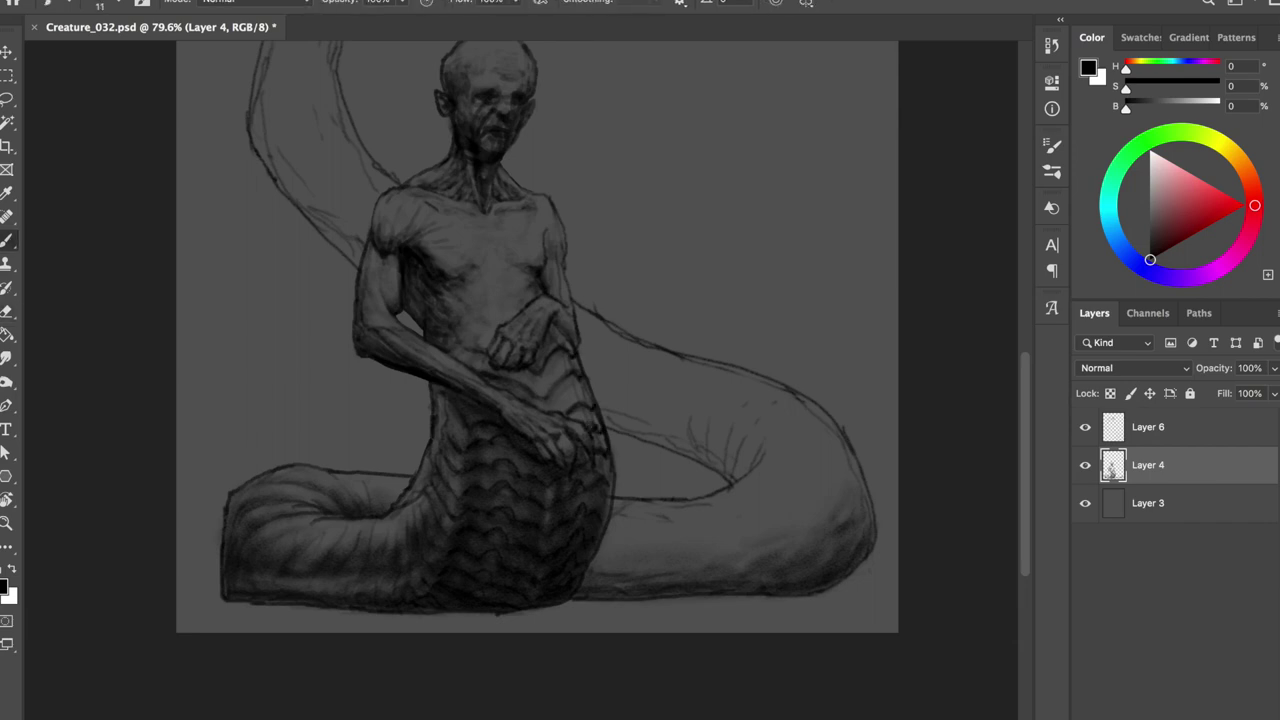
key("e")
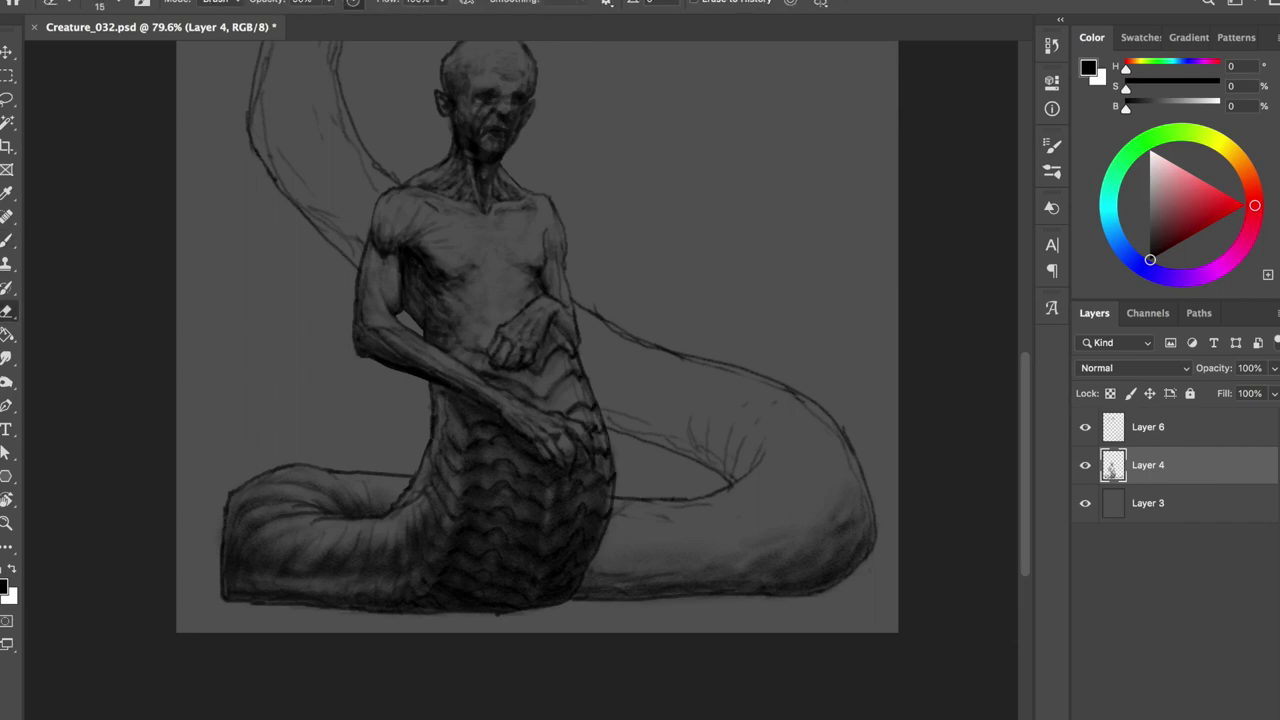
key("b")
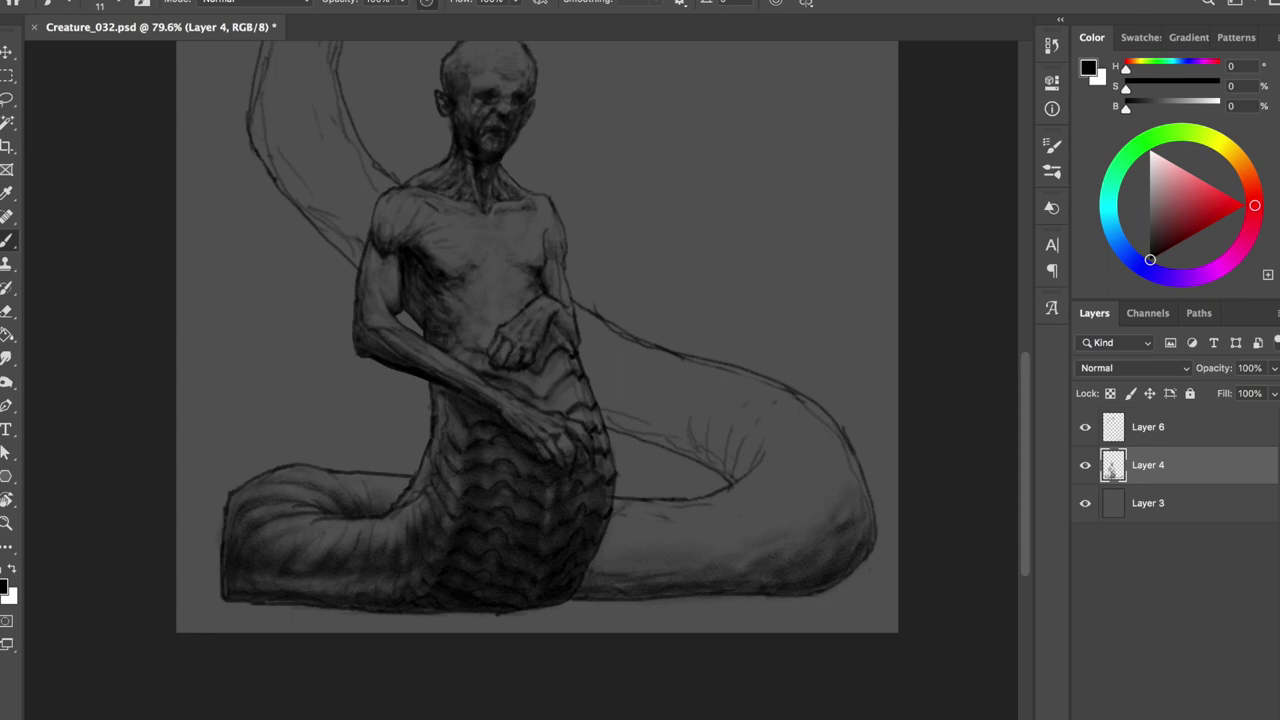
key("ctrl+shift+h")
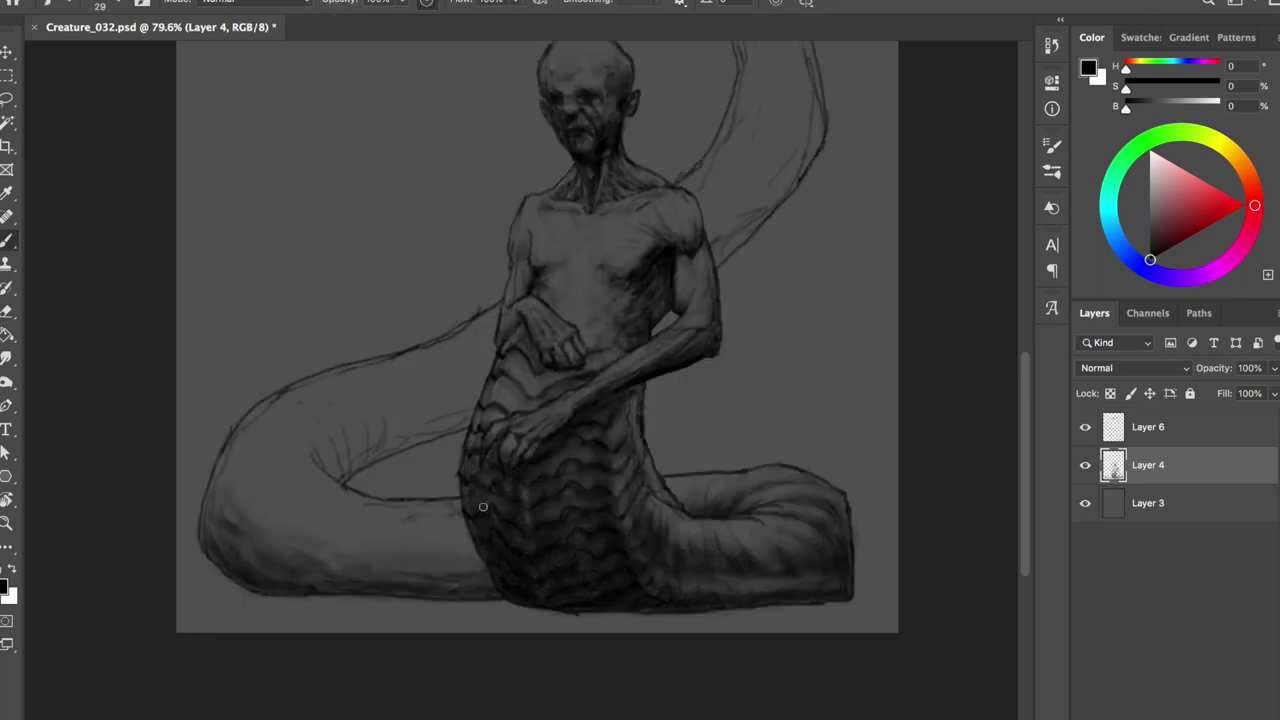
key("e")
key("ctrl+shift+h")
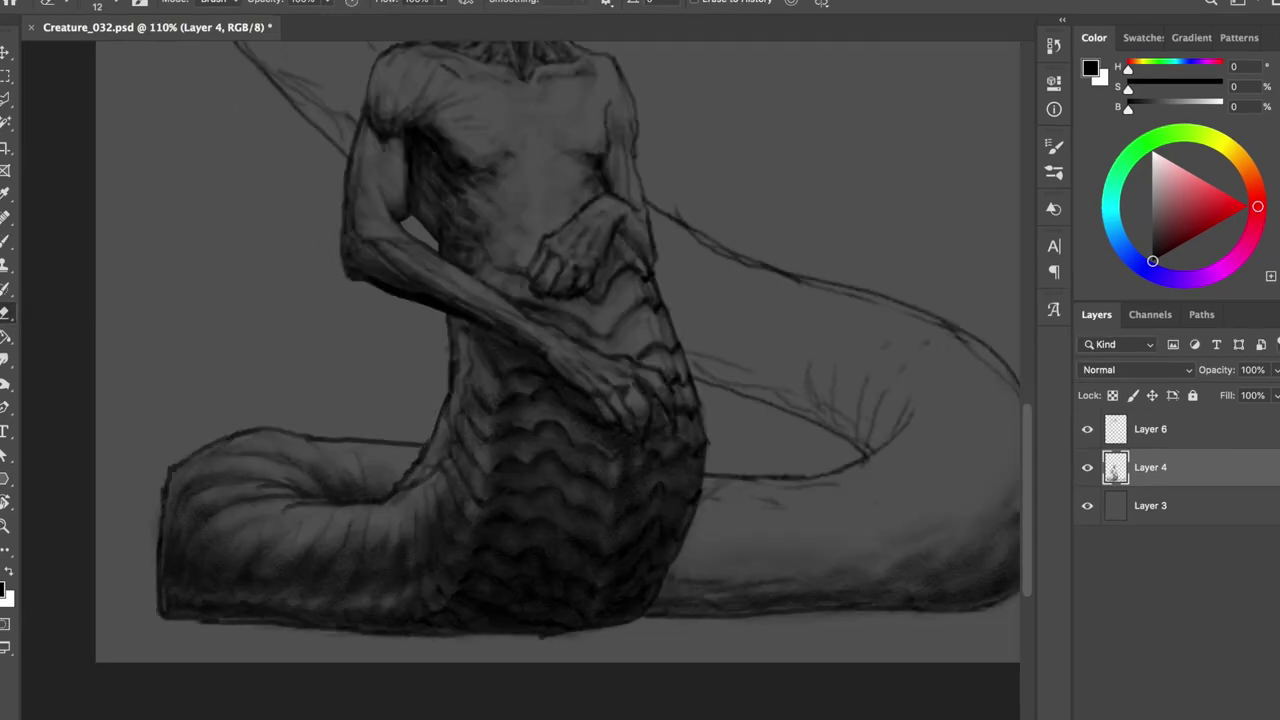
key("b")
right_click(600, 288)
key("Escape")
- Set the brush opacity to 40% and the eraser strength to 50%
key("4")
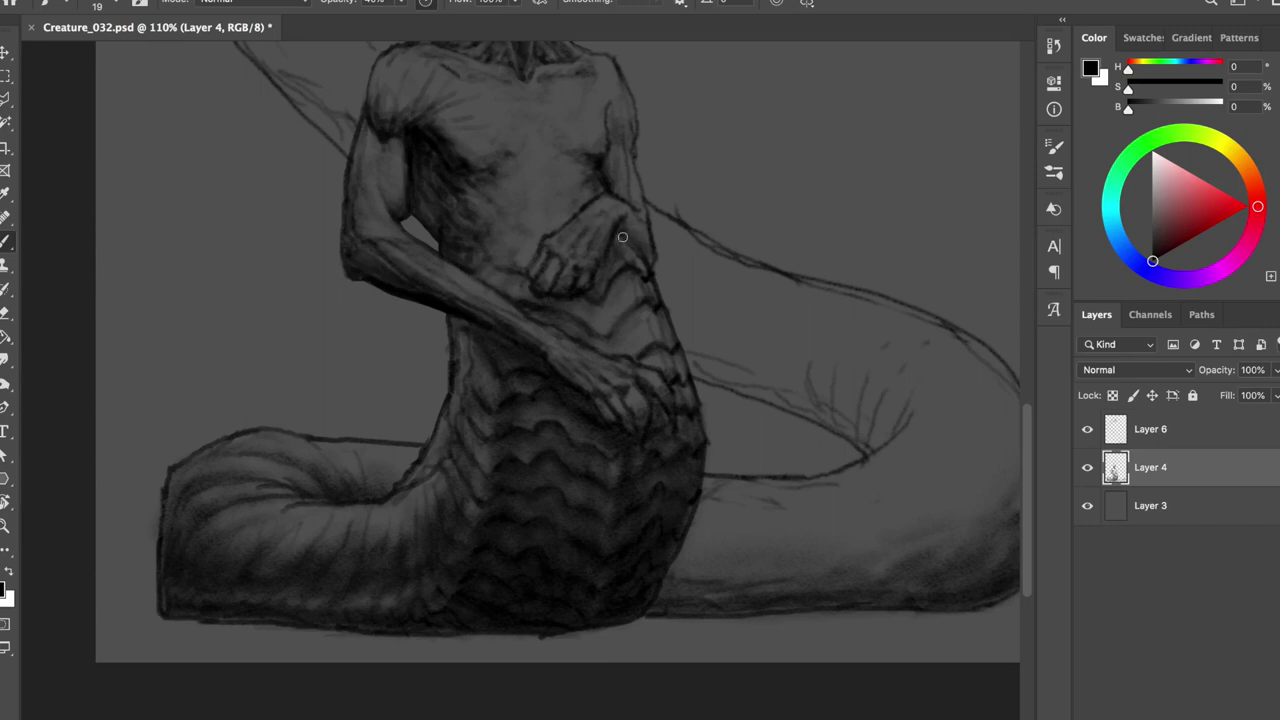
key("e")
key("b")
key("e")
key("b")
key("e")
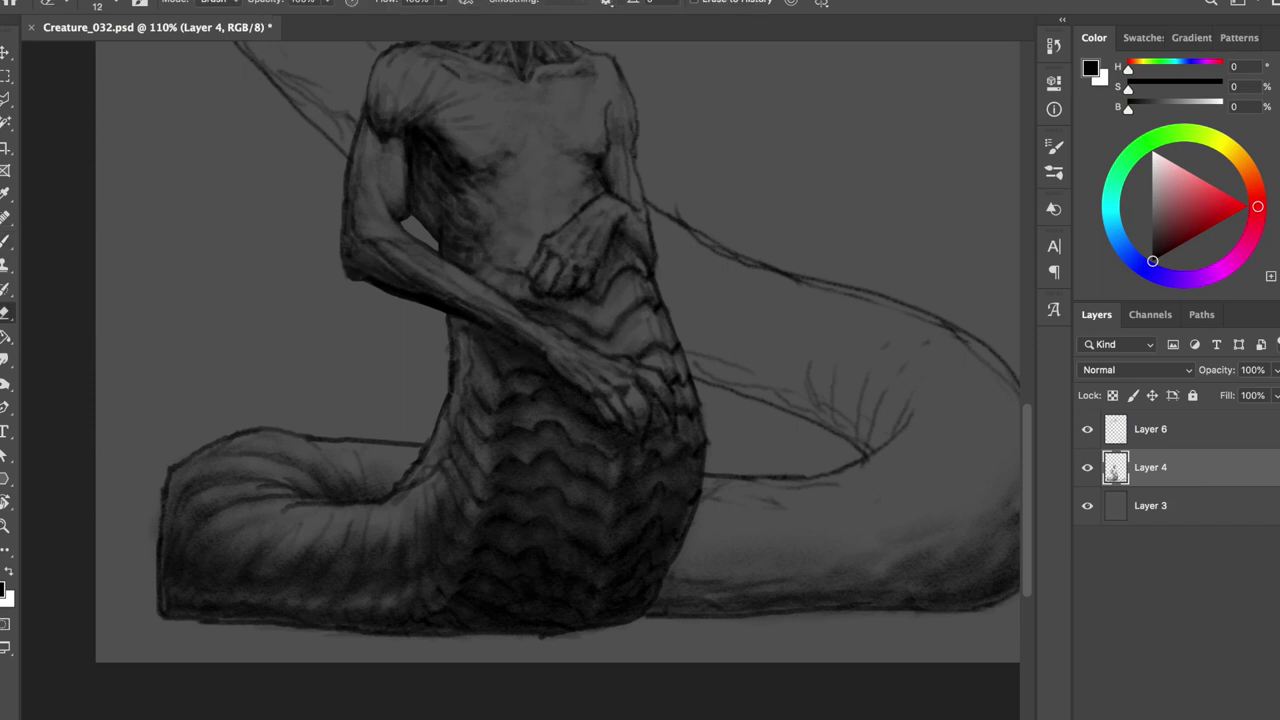
key("5")
key("b")
key("e")
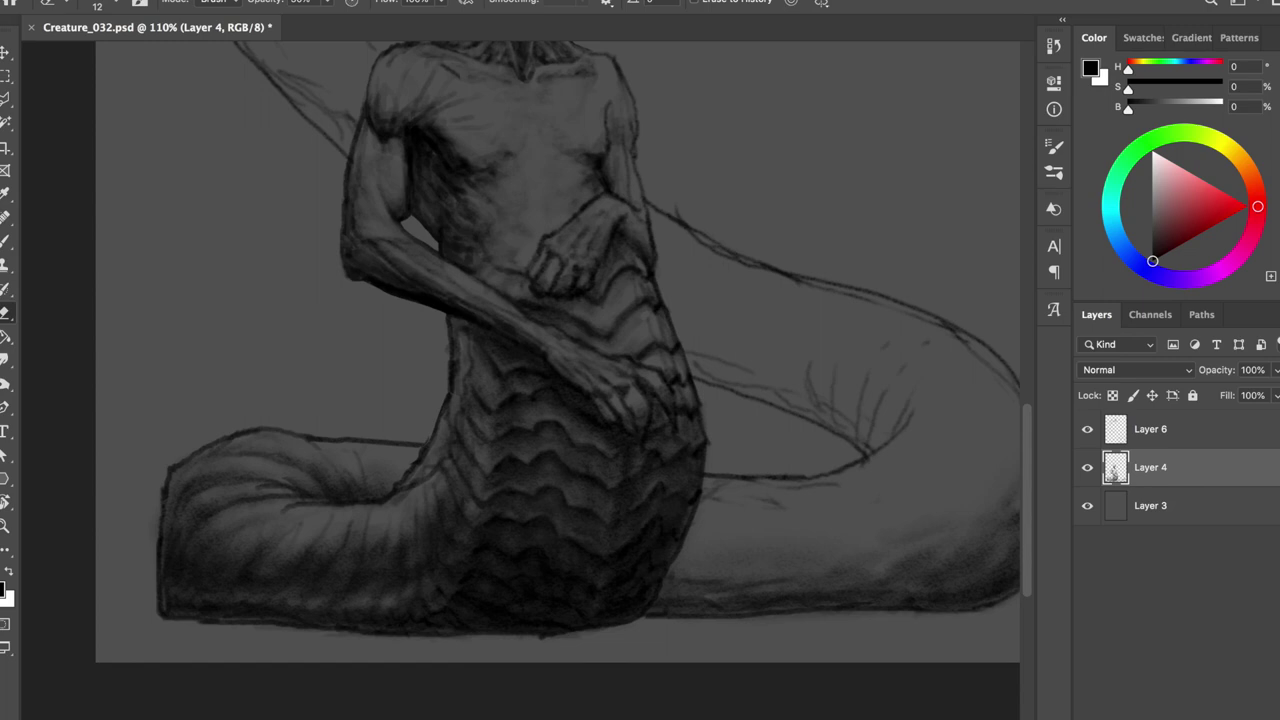
- Lighten a small spot on the scales and touch up the scaled body, saving along the way
key("ctrl+s")
key("b")
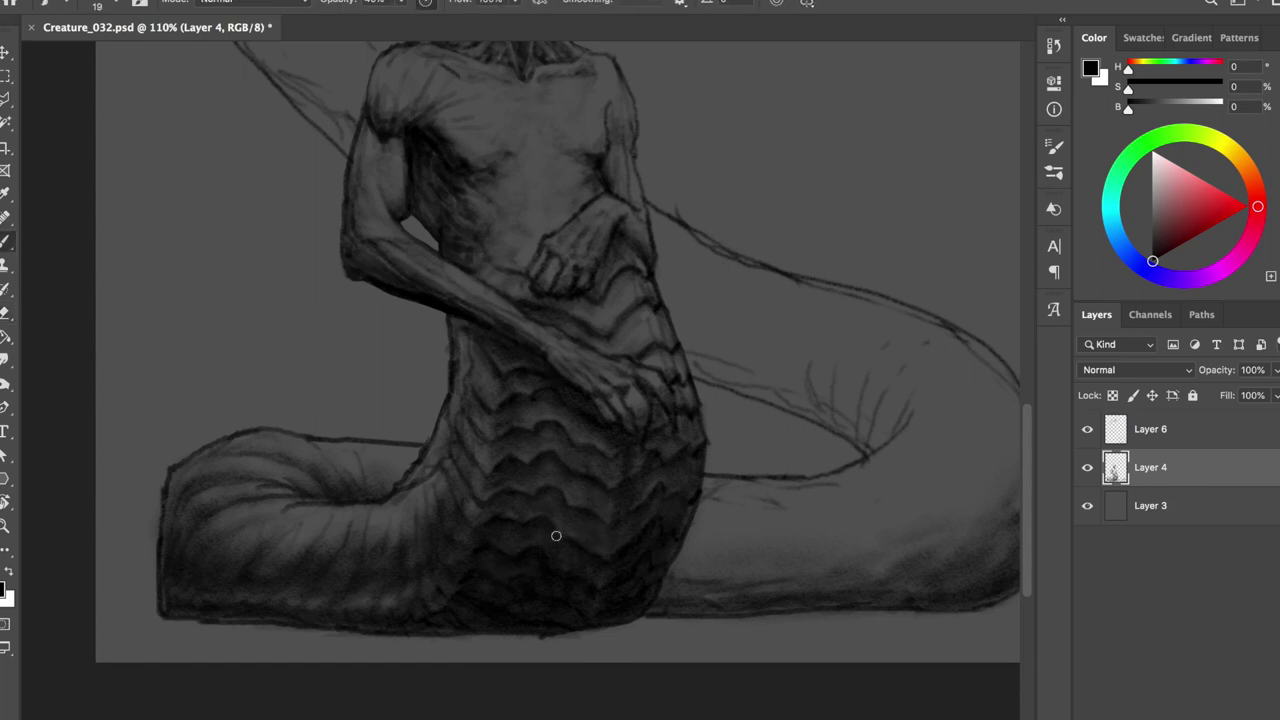
key("ctrl+s")
key("e")
left_click(465, 474)
key("b")
key("e")
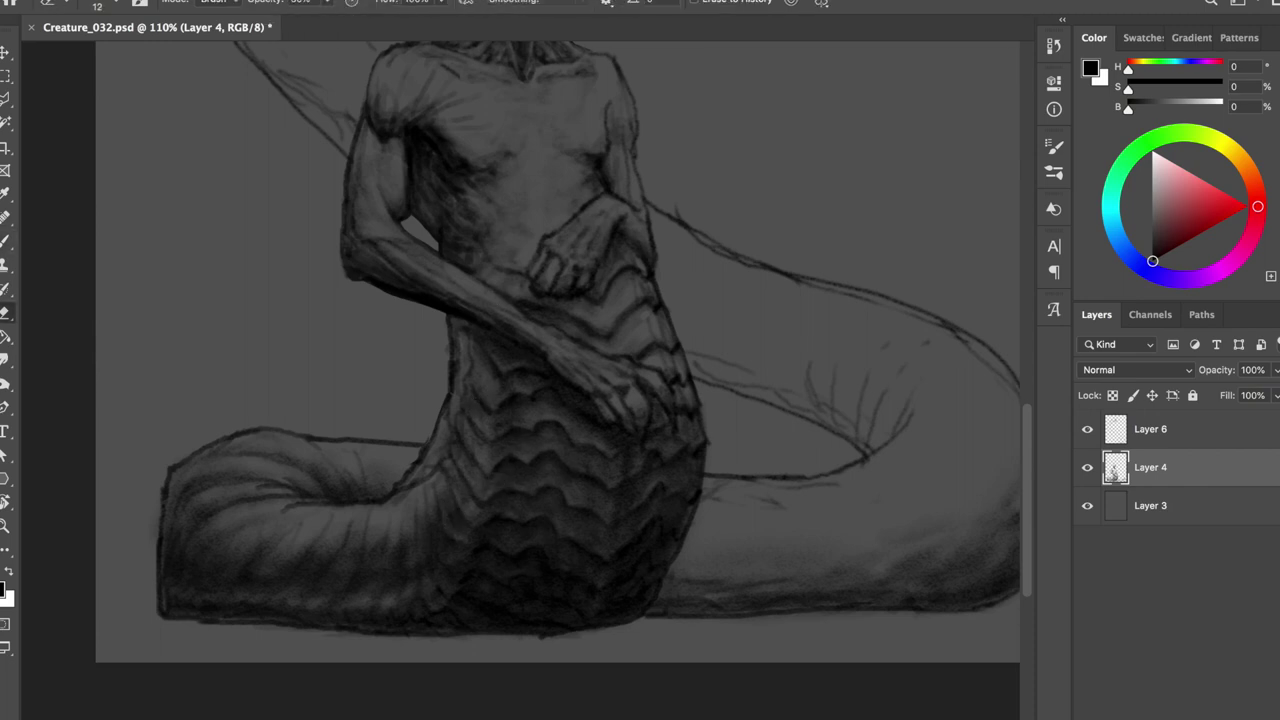
key("ctrl+s")
key("b")
left_click(514, 553)
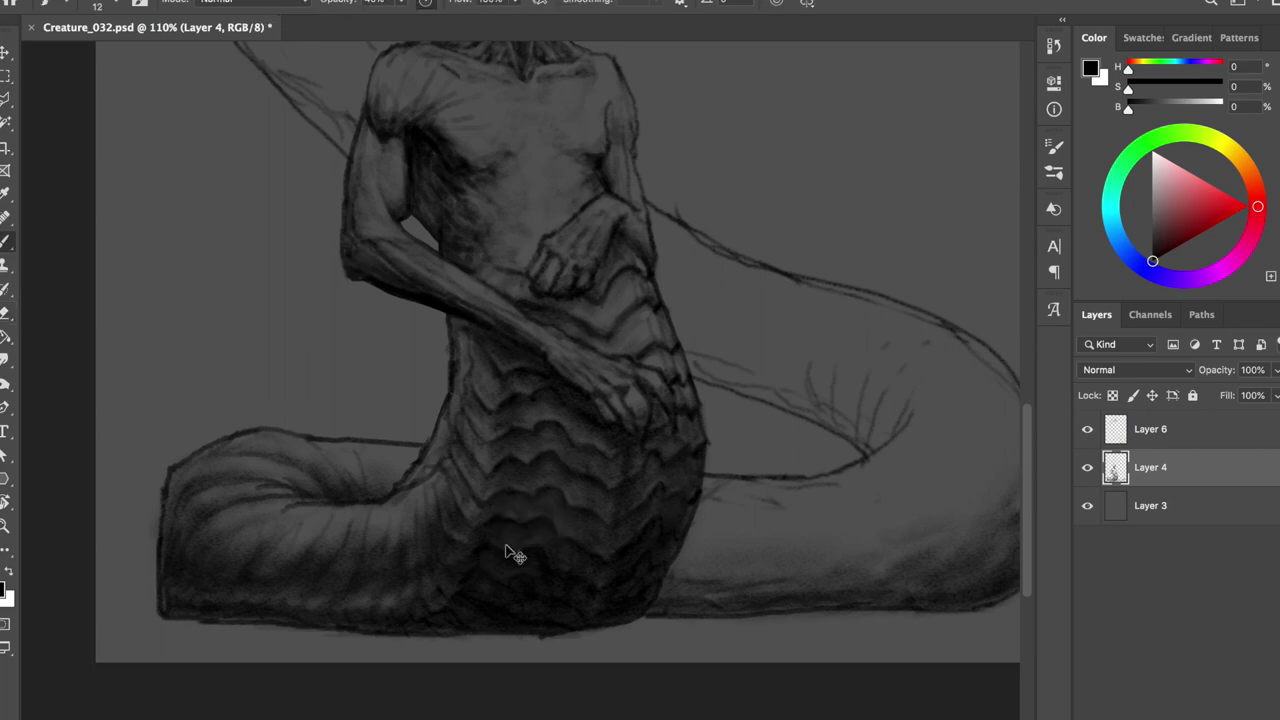
key("e")
key("b")
- Darken the left edge and bottom-left corner of the tail coil with a smaller brush
right_click(180, 145)
key("Return")
mouse_move(184, 476)
left_mouse_down()
mouse_move(136, 594)
mouse_move(170, 616)
left_mouse_up()
mouse_move(160, 498)
left_mouse_down()
mouse_move(155, 603)
mouse_move(190, 598)
left_mouse_up()
mouse_move(160, 498)
left_mouse_down()
mouse_move(163, 527)
mouse_move(382, 504)
left_mouse_up()
key("e")
key("b")
- Hatch dark ribbing across the upper coil and where the tail meets the scales
right_click(382, 504)
key("Return")
mouse_move(369, 572)
left_mouse_down()
mouse_move(443, 500)
mouse_move(410, 475)
left_mouse_up()
mouse_move(300, 520)
left_mouse_down()
mouse_move(230, 482)
mouse_move(318, 500)
left_mouse_up()
left_click_drag(385, 444, 347, 493)
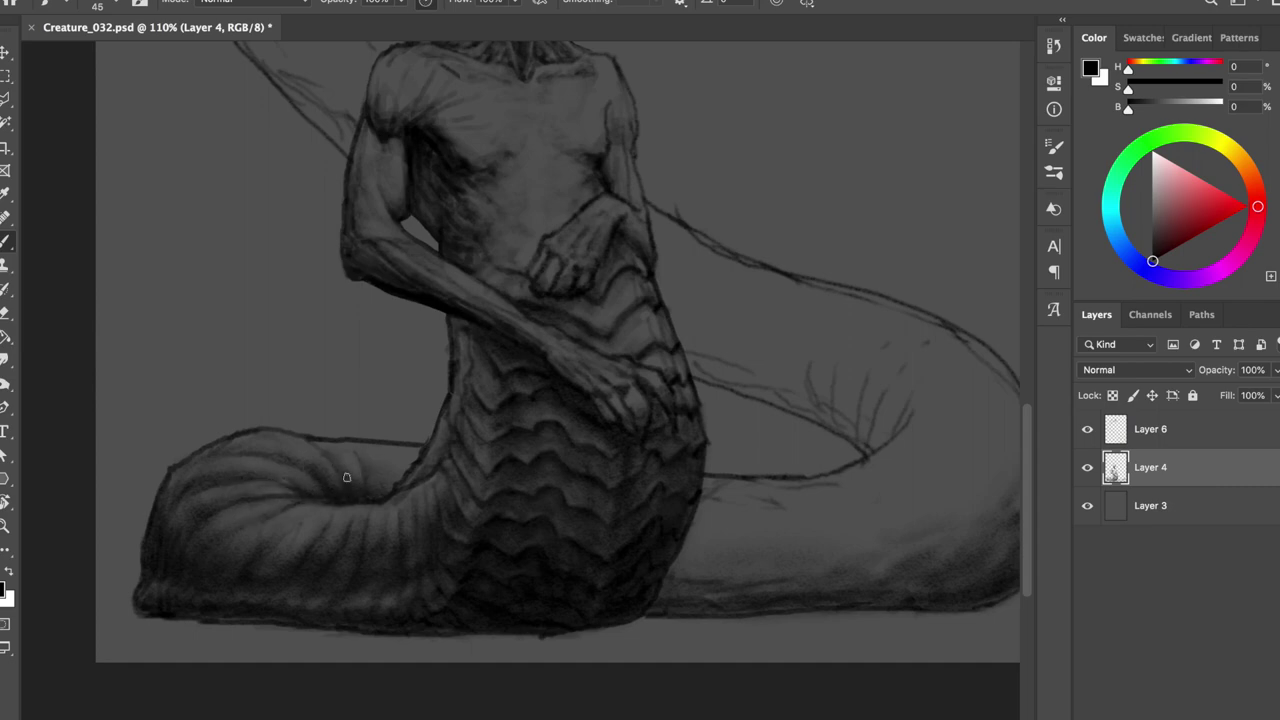
- Flip the canvas horizontally to check the hatching, flip it back, and save
key("h")
key("ctrl+s")
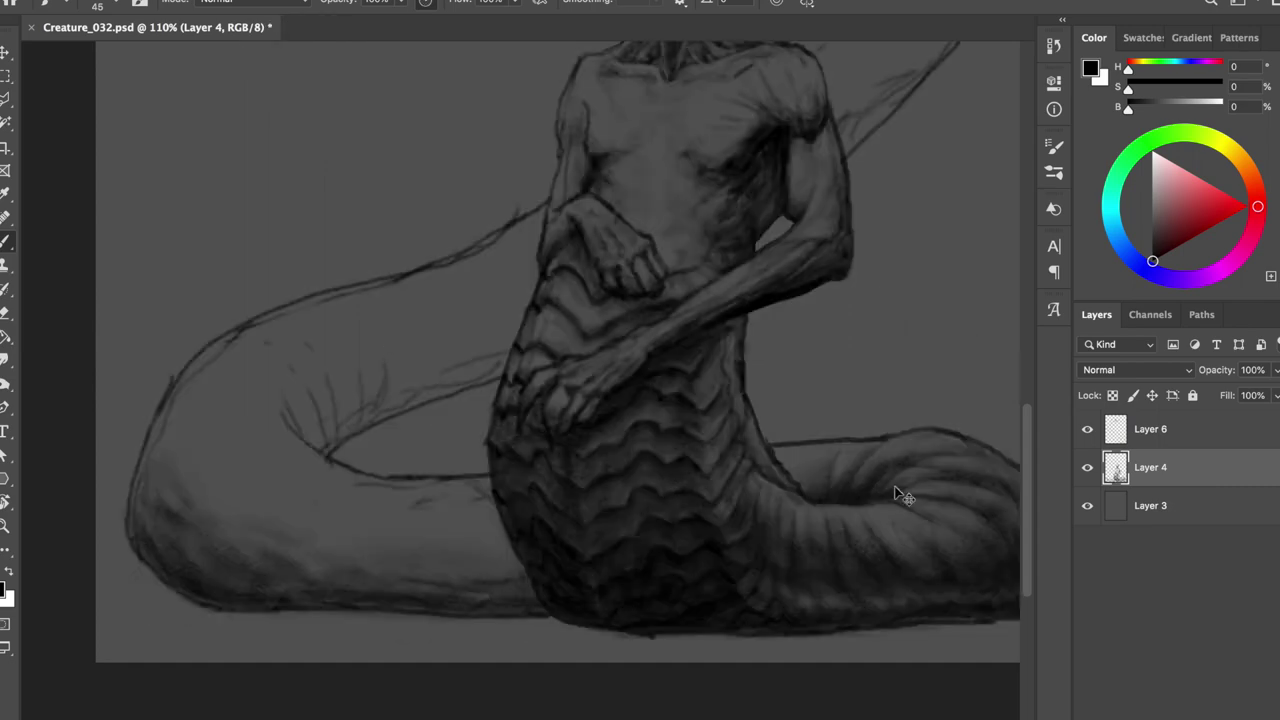
key("h")
key("e")
key("ctrl+s")
key("b")
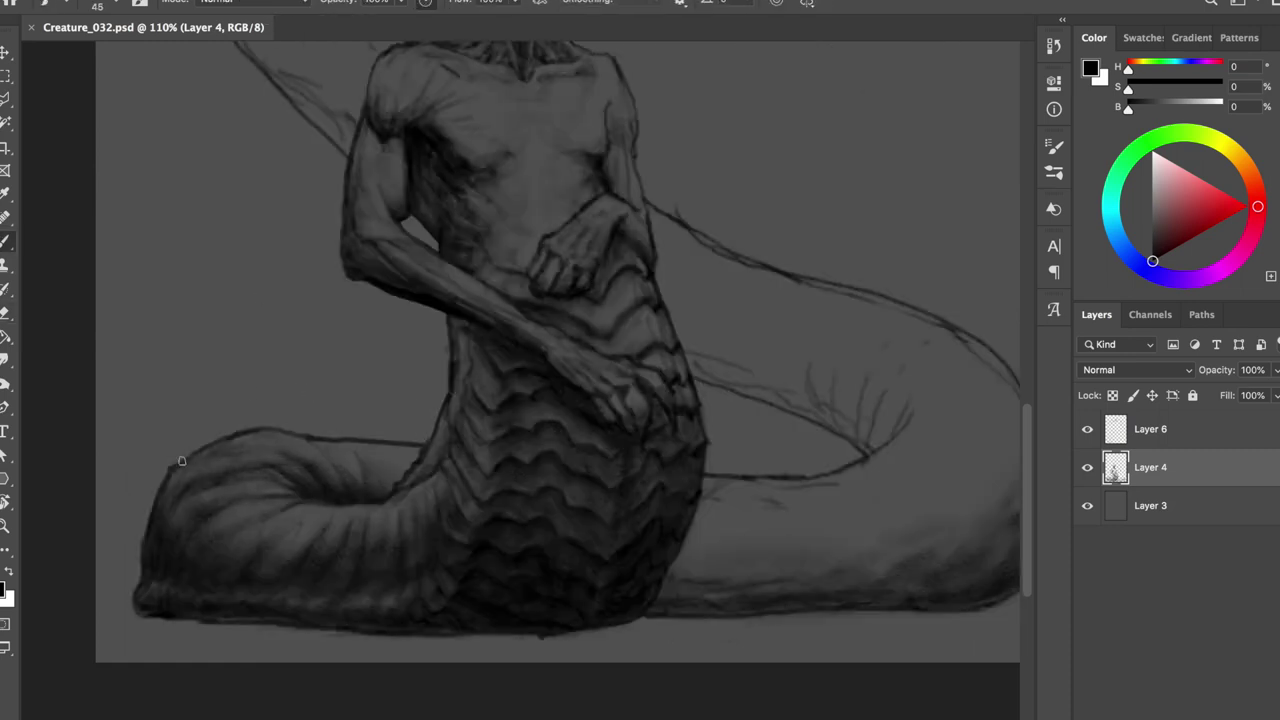
scroll(392, 460, "down", 3)
key("e")
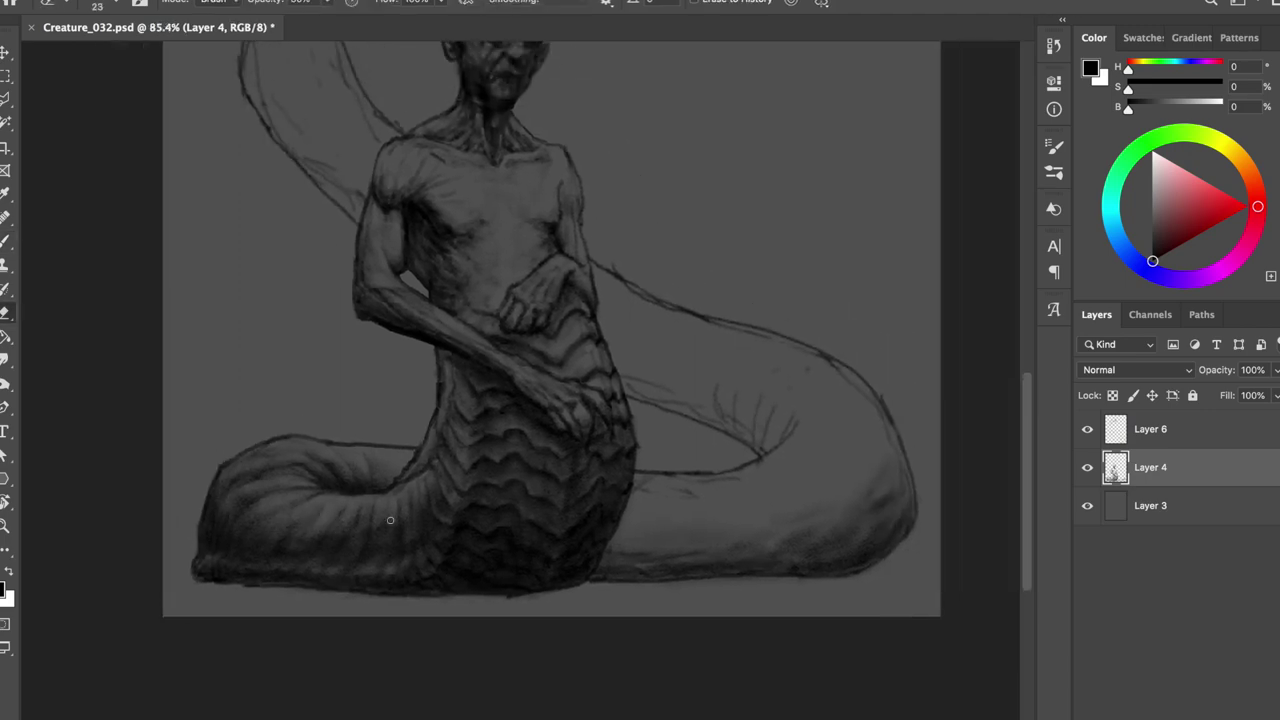
- Raise the brush opacity to 100% and darken the bottom edge of the scaled belly
right_click(276, 516)
key("Escape")
key("b")
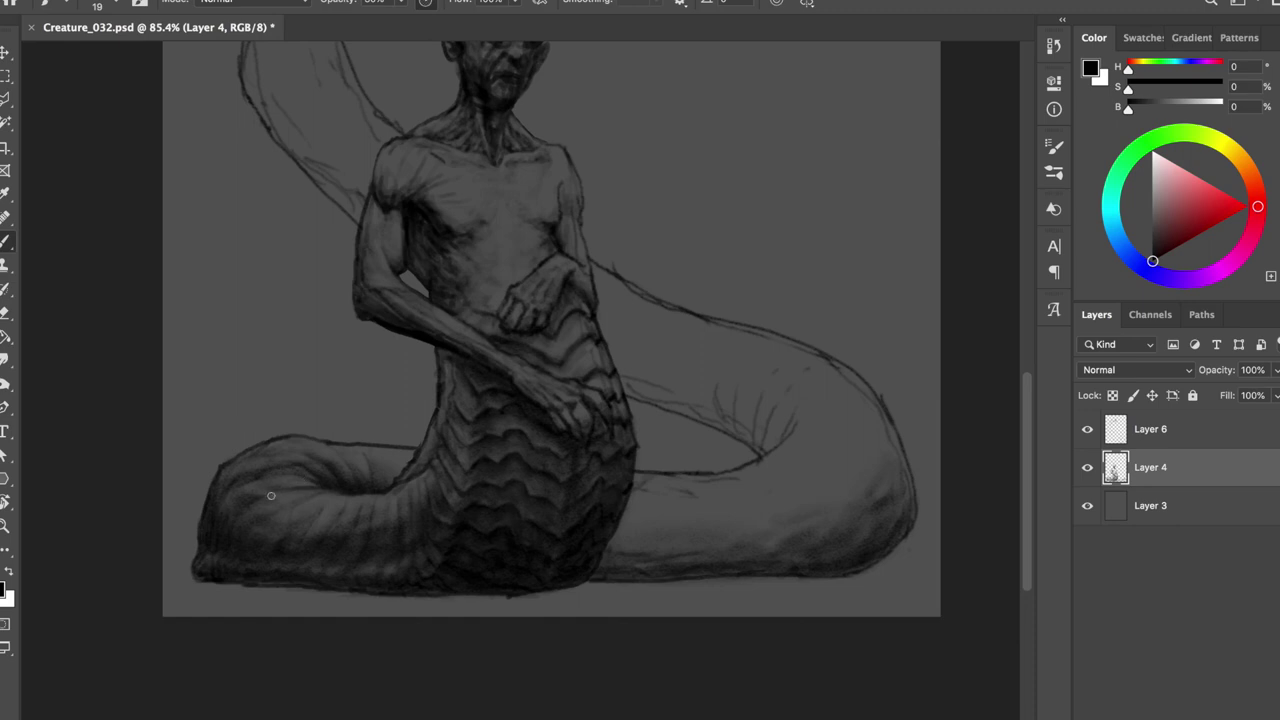
key("ctrl+s")
key("0")
mouse_move(530, 592)
left_mouse_down()
mouse_move(582, 590)
mouse_move(472, 598)
left_mouse_up()
- Refine the belly shading with alternating brush and eraser, saving the file
scroll(531, 449, "up", 2)
scroll(645, 175, "right", 2)
key("e")
key("ctrl+s")
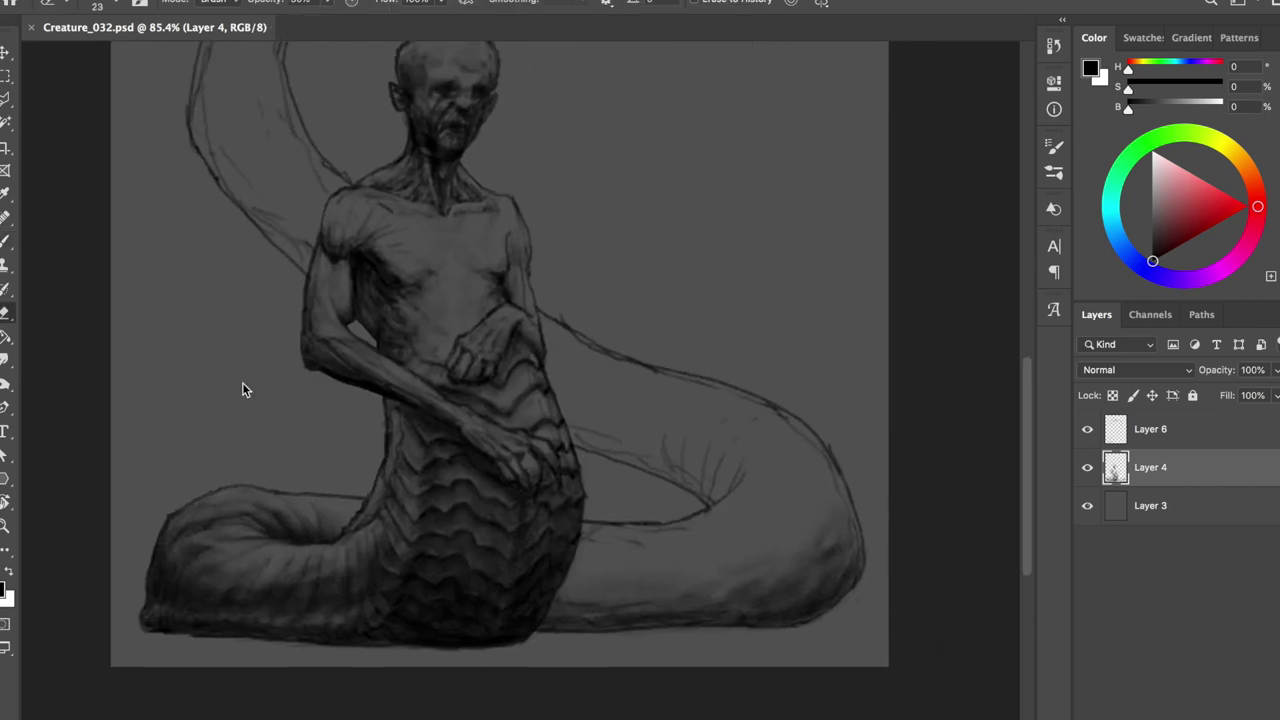
key("b")
key("e")
key("b")
- Mirror the canvas and refine the shading, alternating between brush and eraser
key("ctrl+shift+h")
key("e")
key("b")
key("e")
key("b")
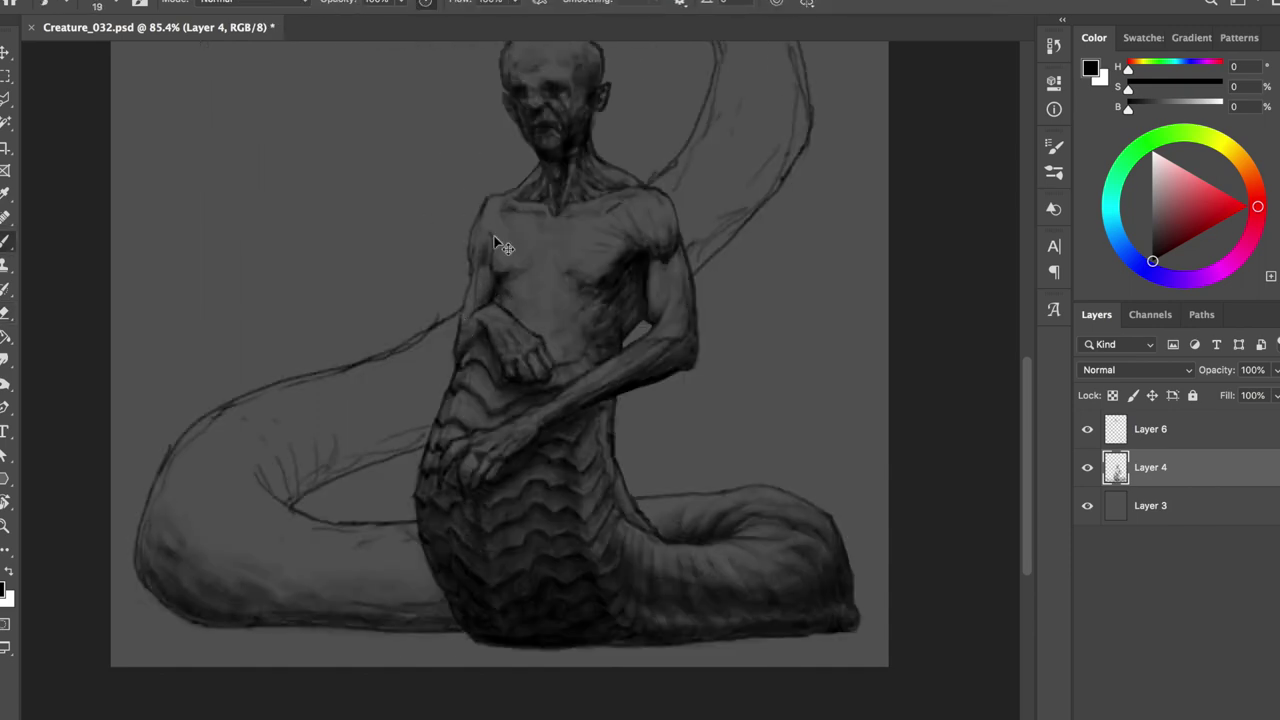
key("e")
key("b")
key("e")
- Paint a small touch on the chest on Layer 6 at 100% opacity and check it mirrored
key("alt+]")
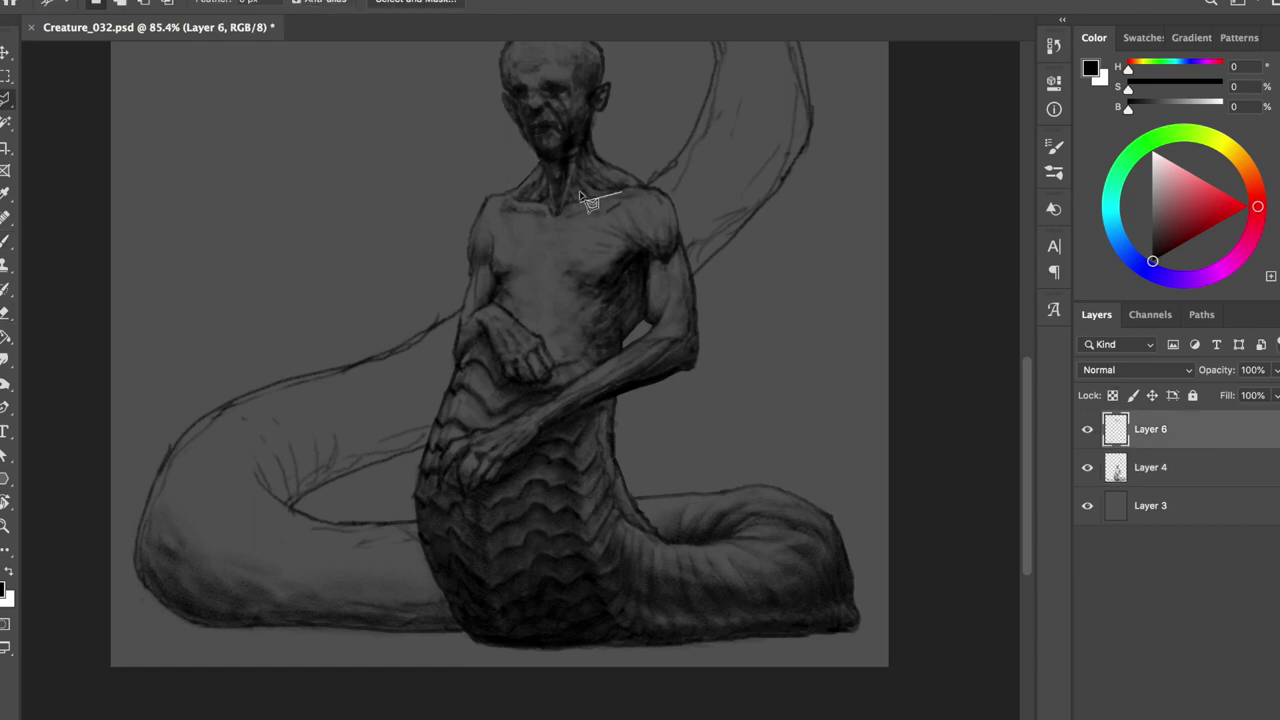
key("b")
key("0")
left_click_drag(580, 250, 600, 265)
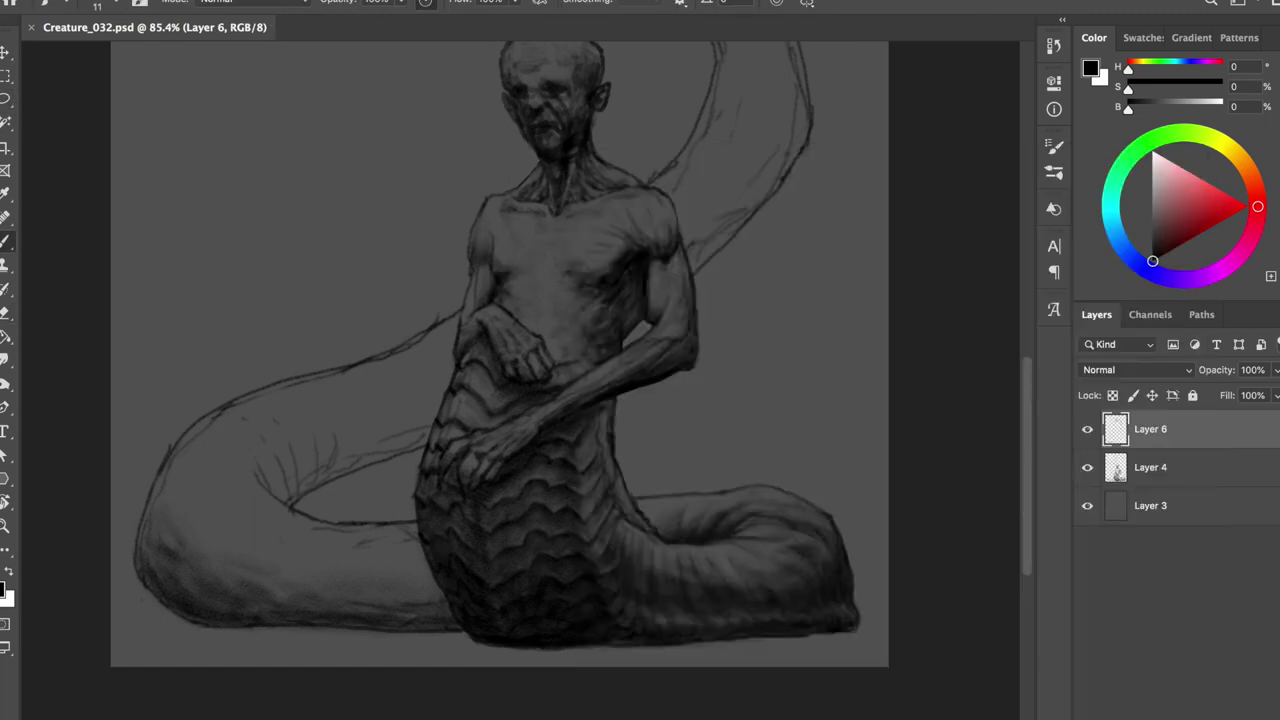
key("h")
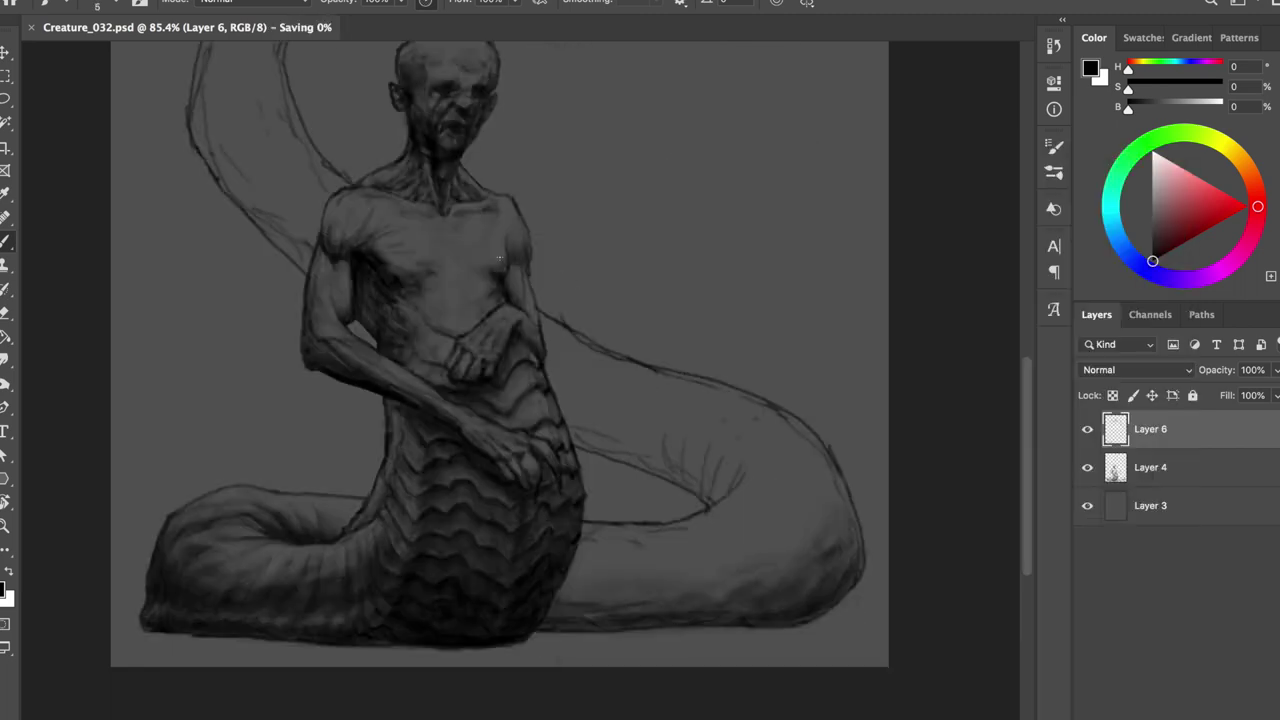
- Merge Layer 6 down into Layer 4 and touch up the chest shading at 50% opacity
key("5")
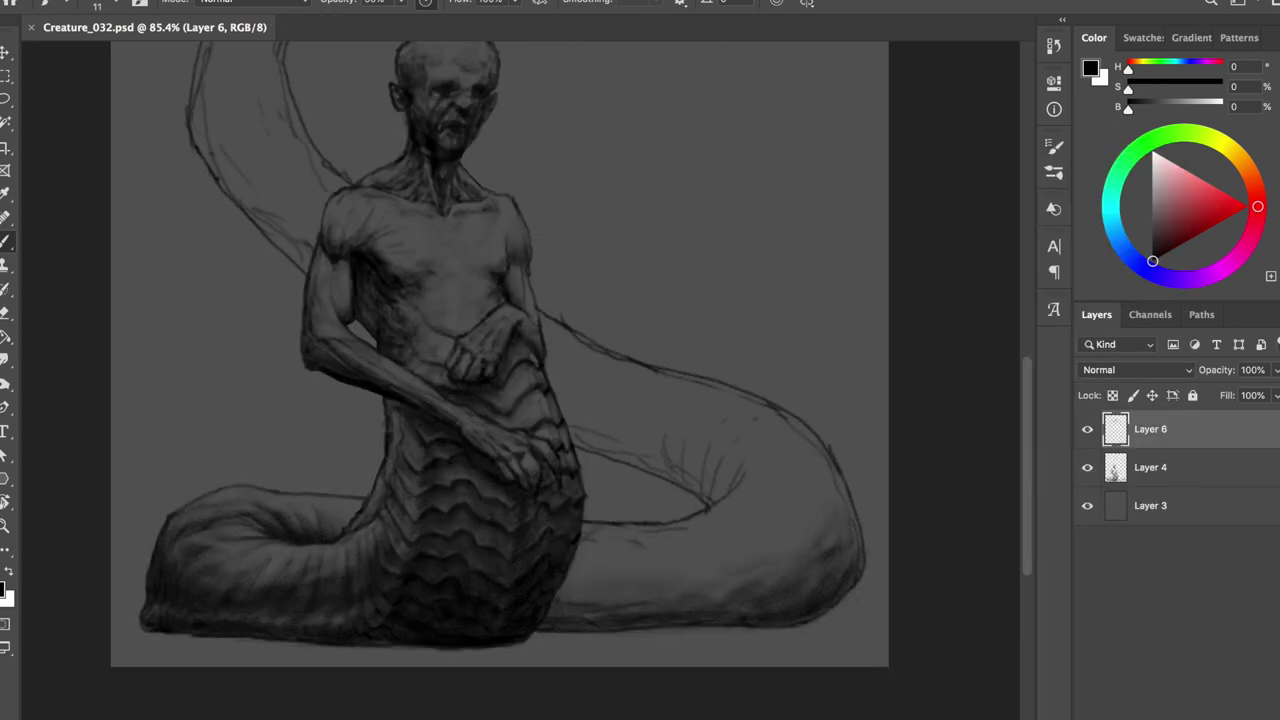
key("e")
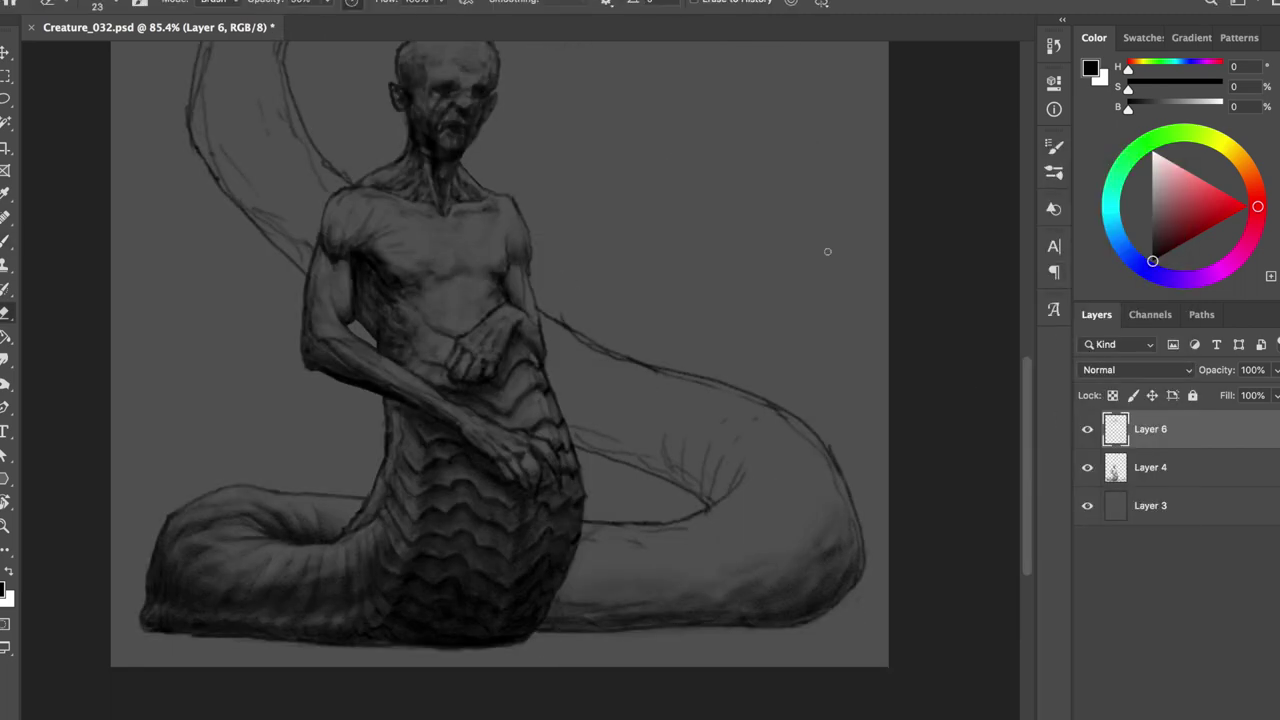
key("ctrl+e")
key("b")
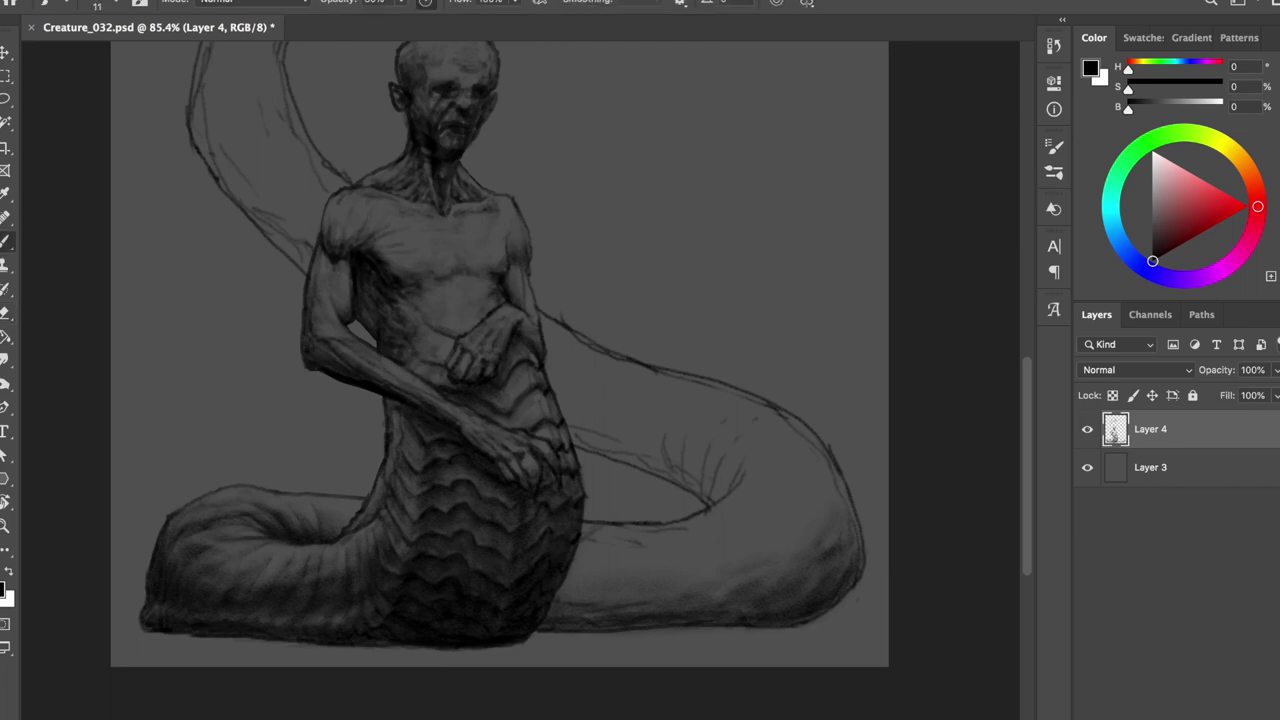
key("ctrl+shift+h")
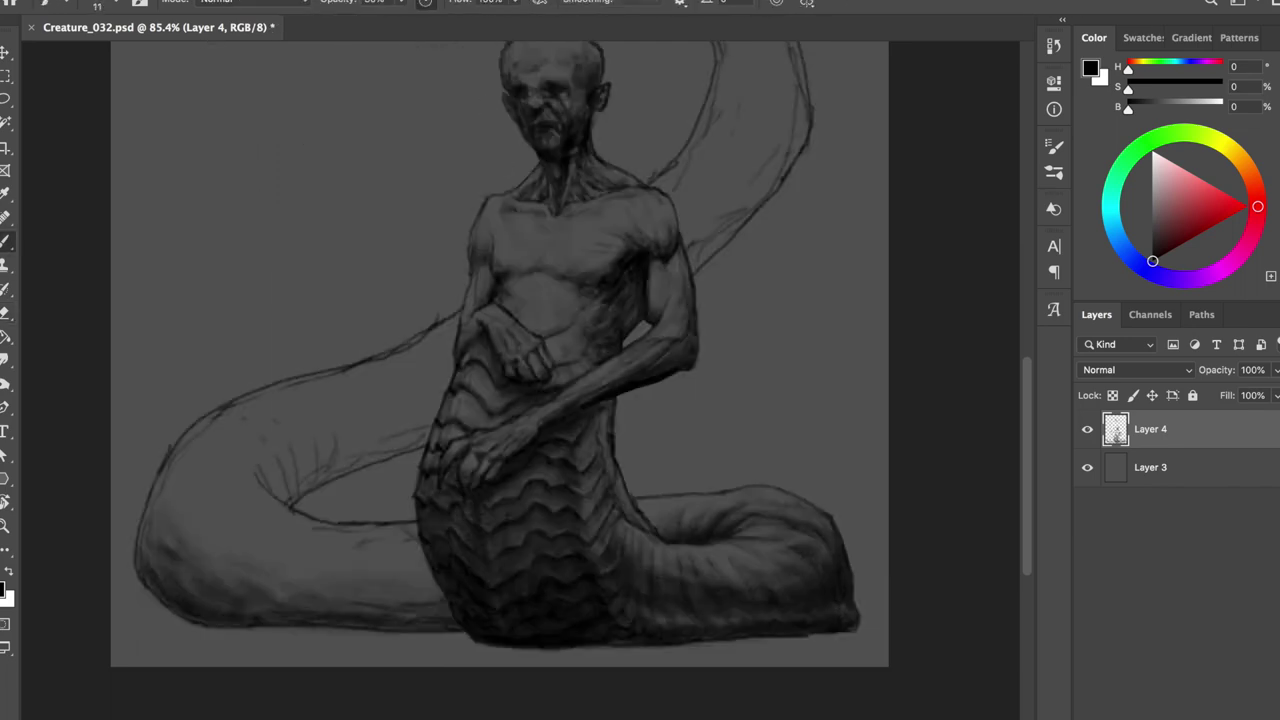
key("e")
left_click_drag(540, 282, 520, 292)
key("b")
- Flip the canvas back to normal, keep refining the coil shading, then mirror it again
key("e")
key("b")
key("e")
key("h")
key("b")
key("e")
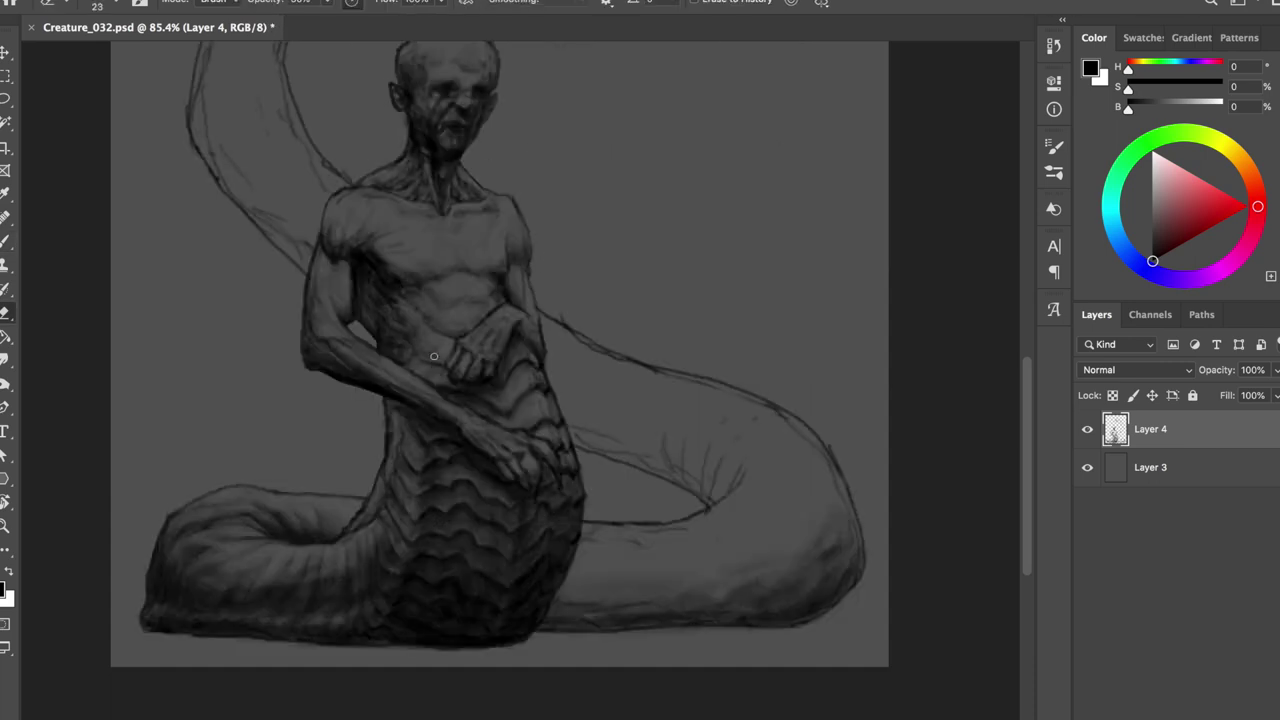
key("b")
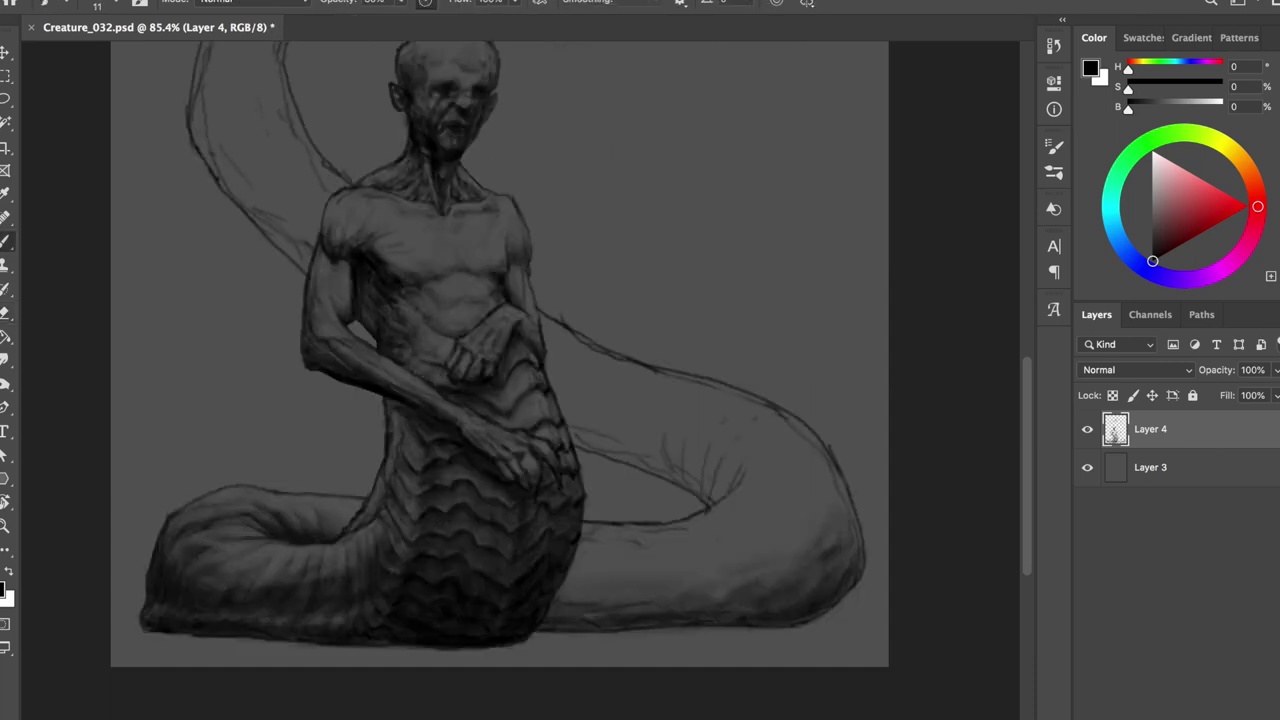
key("e")
key("b")
key("ctrl+shift+h")
key("e")
key("b")
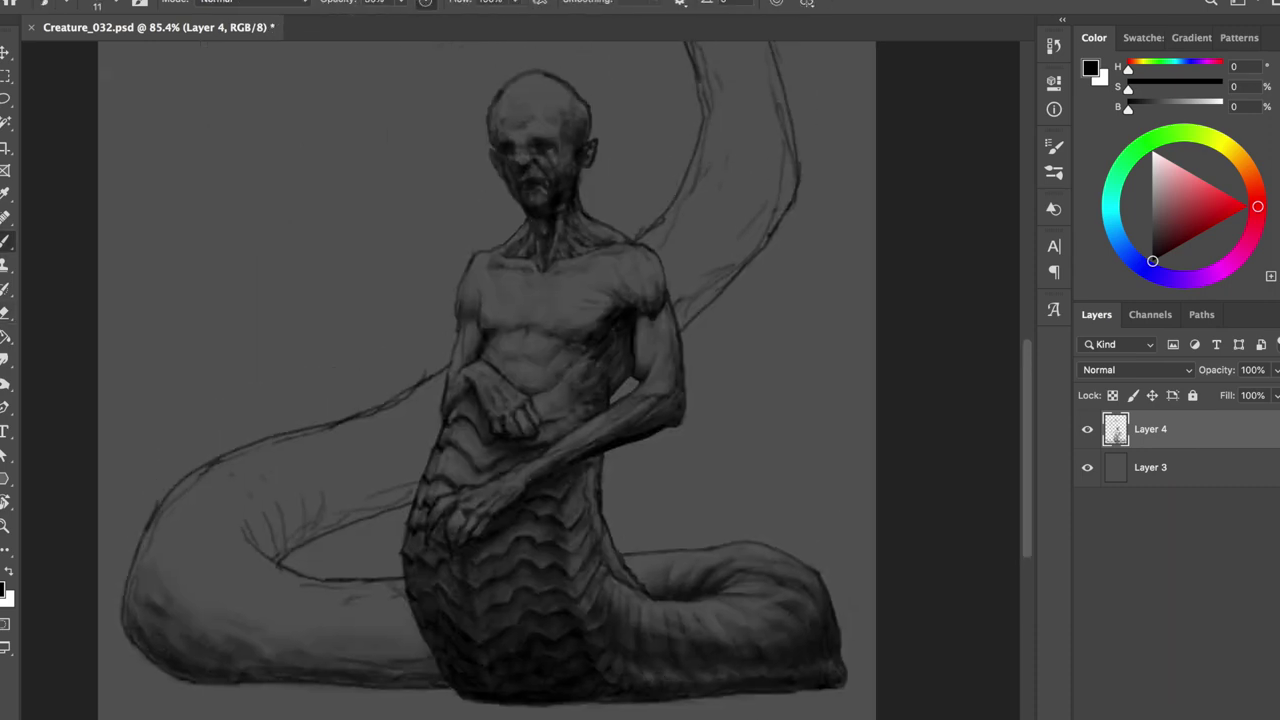
- Restore the canvas orientation and refine the torso shading with brush and eraser, saving twice
key("ctrl+shift+h")
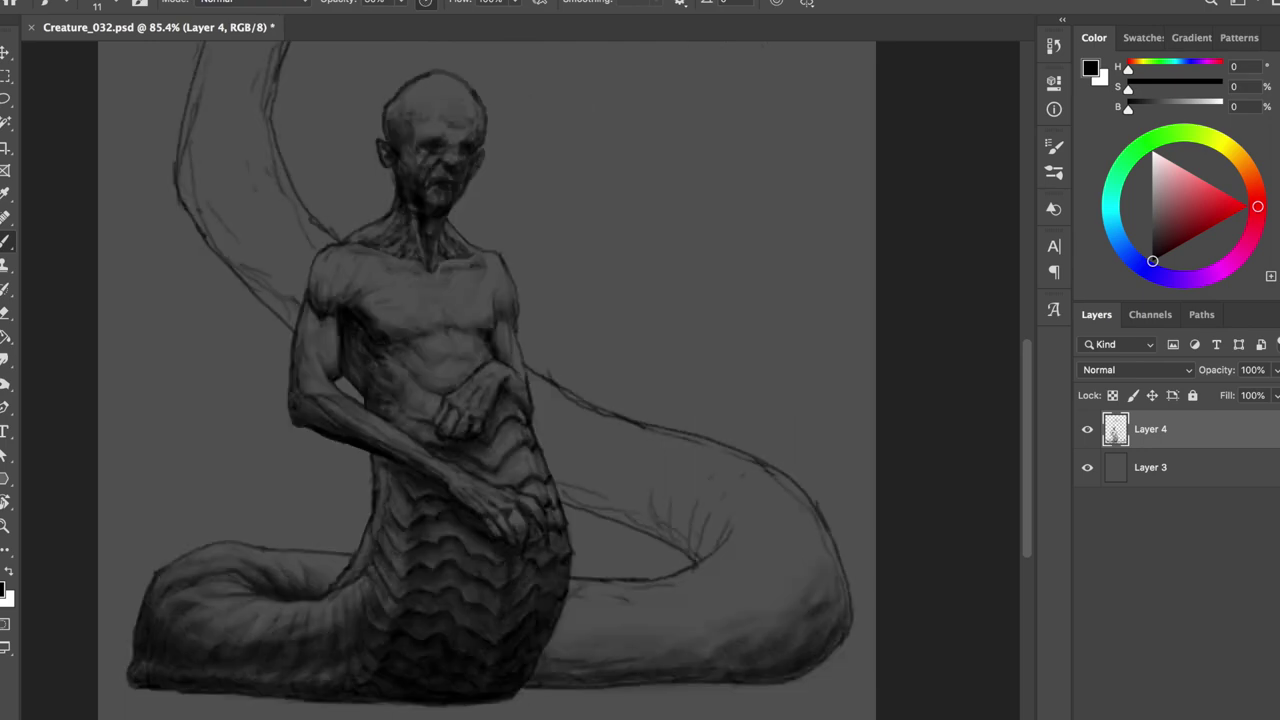
key("ctrl+s")
key("e")
key("b")
key("e")
key("b")
key("e")
key("b")
key("e")
key("b")
key("ctrl+s")
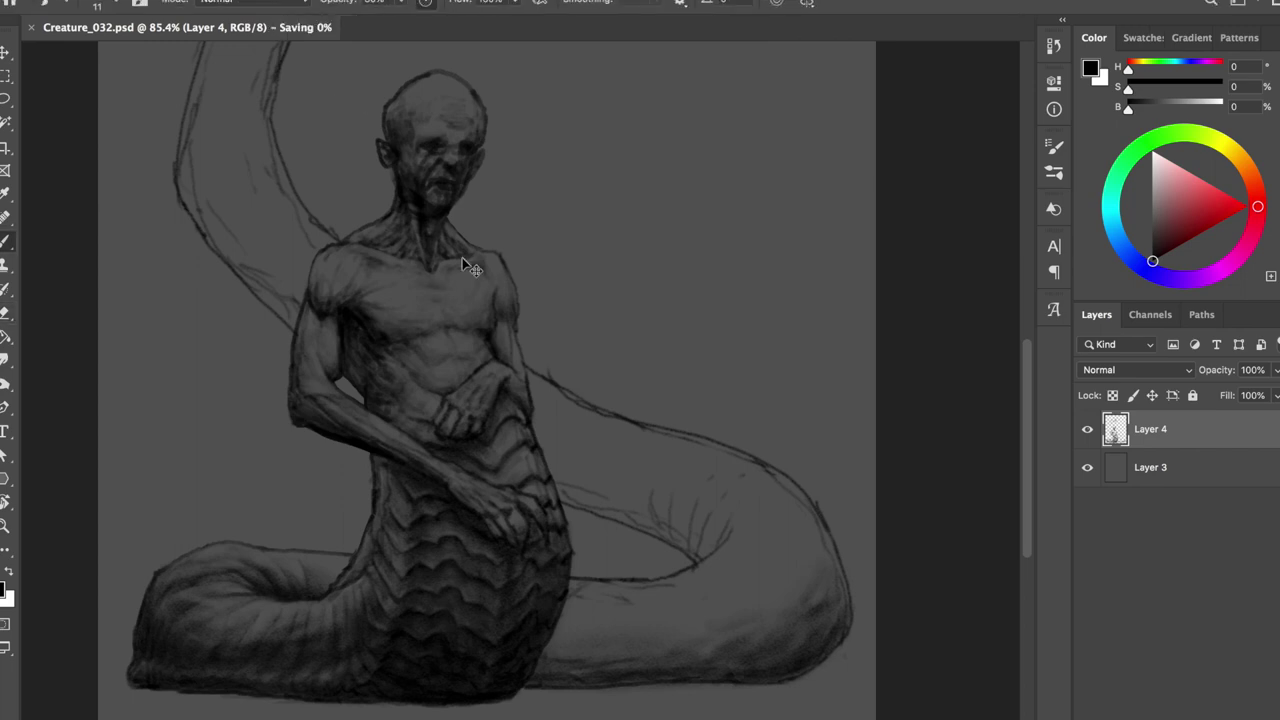
- Clean up the lower coils mirrored with a smaller eraser, then restore the orientation
key("e")
key("b")
key("e")
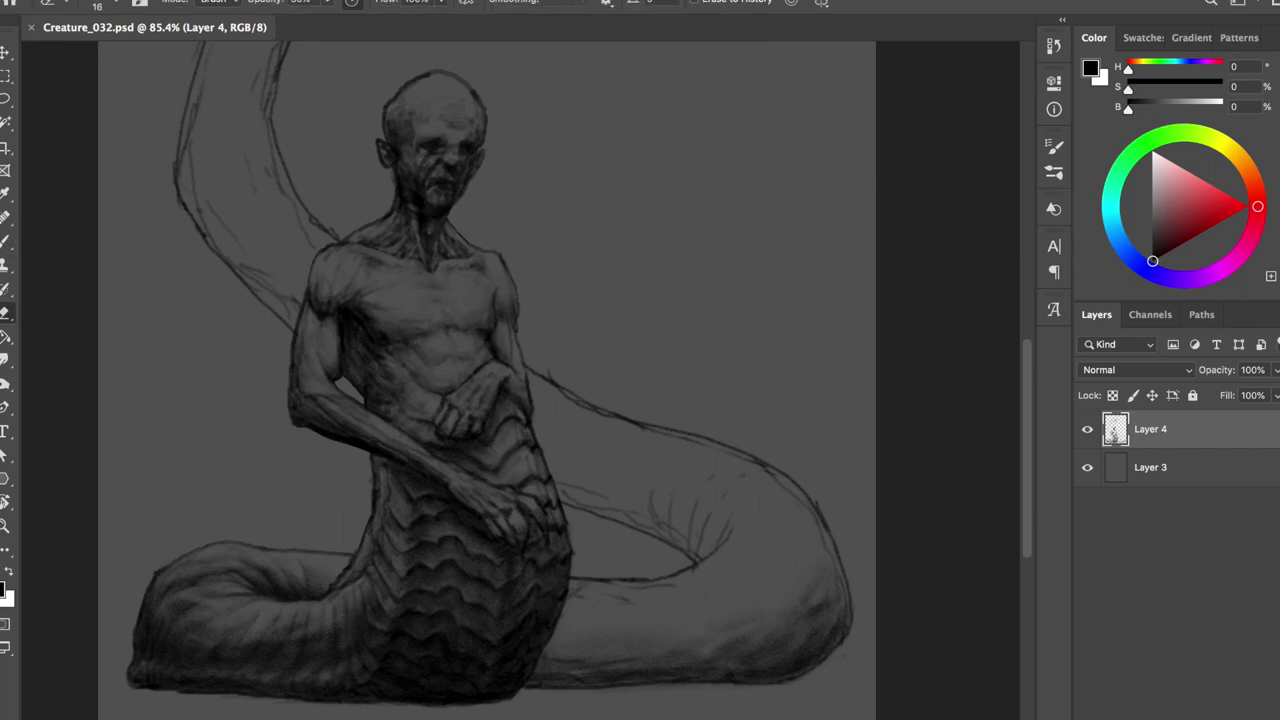
key("b")
key("e")
key("b")
key("e")
key("ctrl+shift+h")
key("bracketleft")
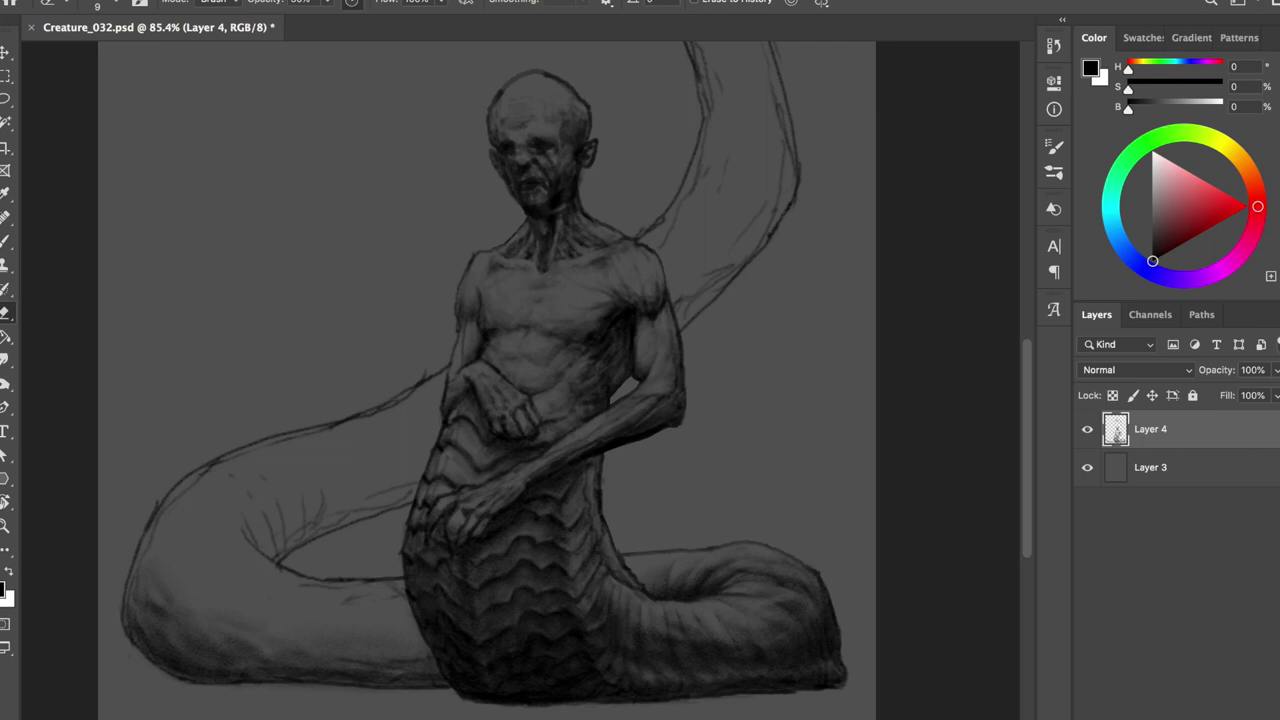
key("ctrl+shift+h")
key("b")
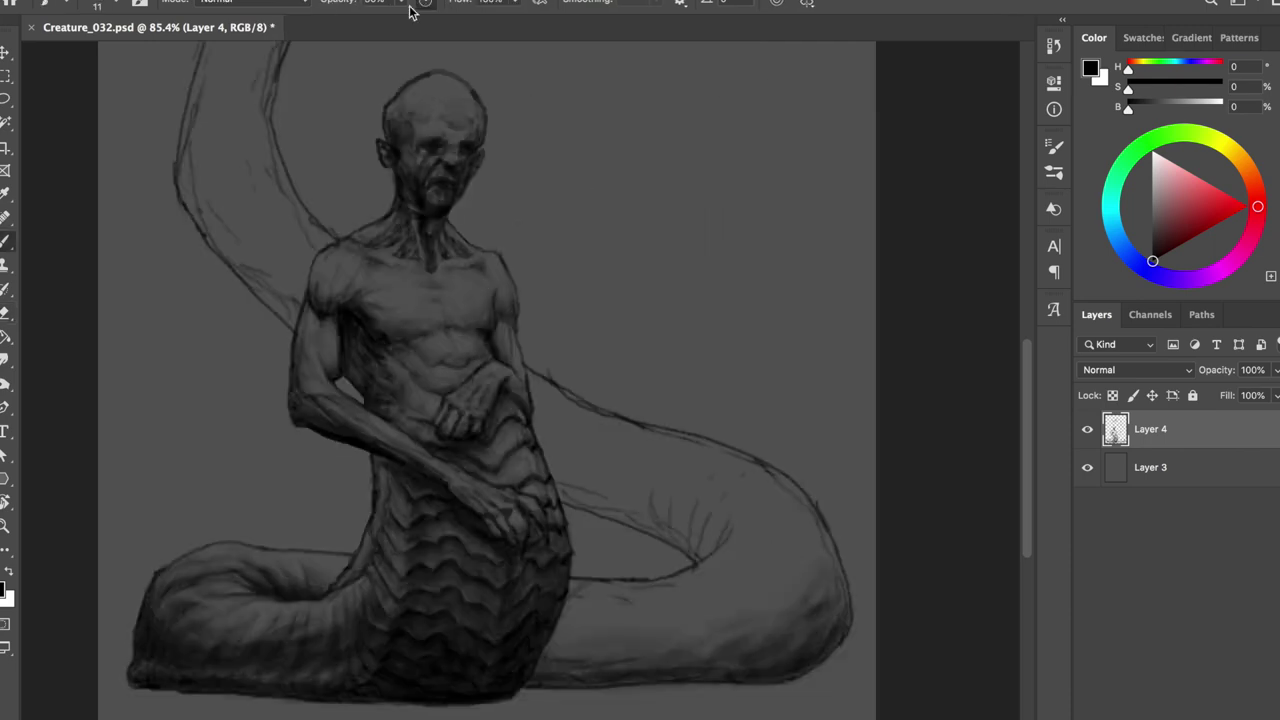
- Check the proportions mirrored, erase stray shading, restore the view, and save
key("ctrl+shift+h")
key("e")
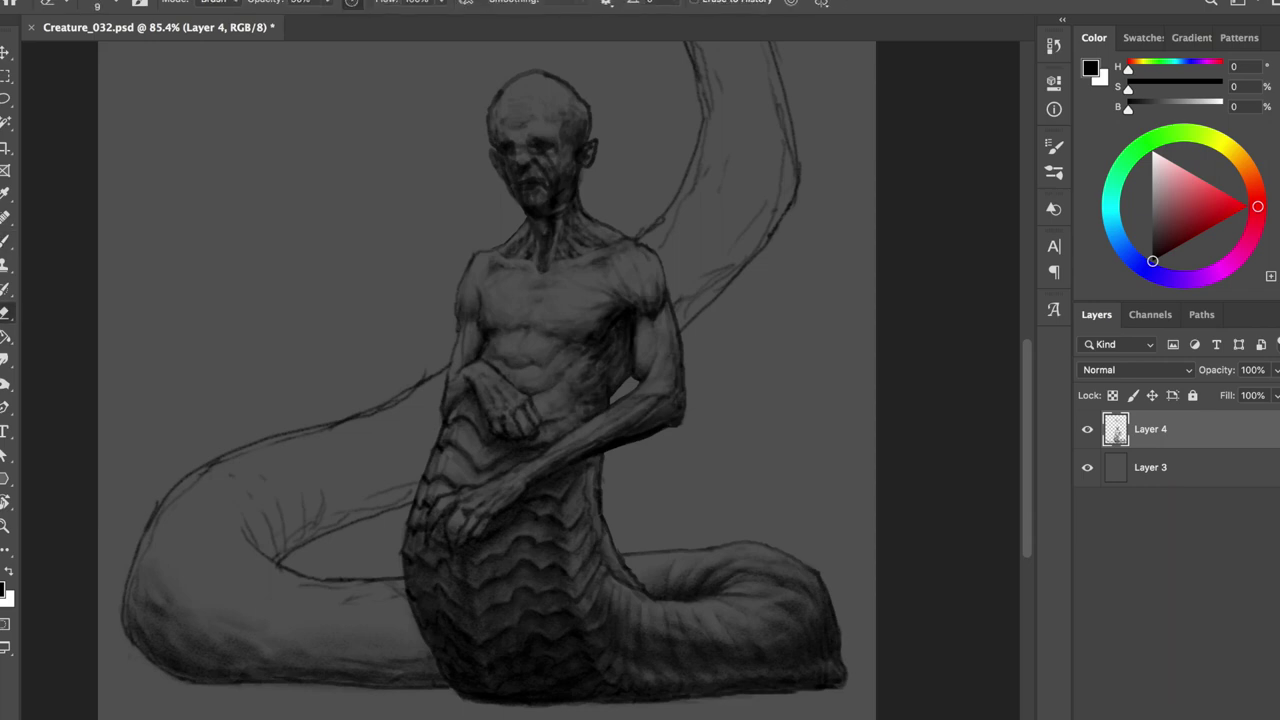
key("ctrl+shift+h")
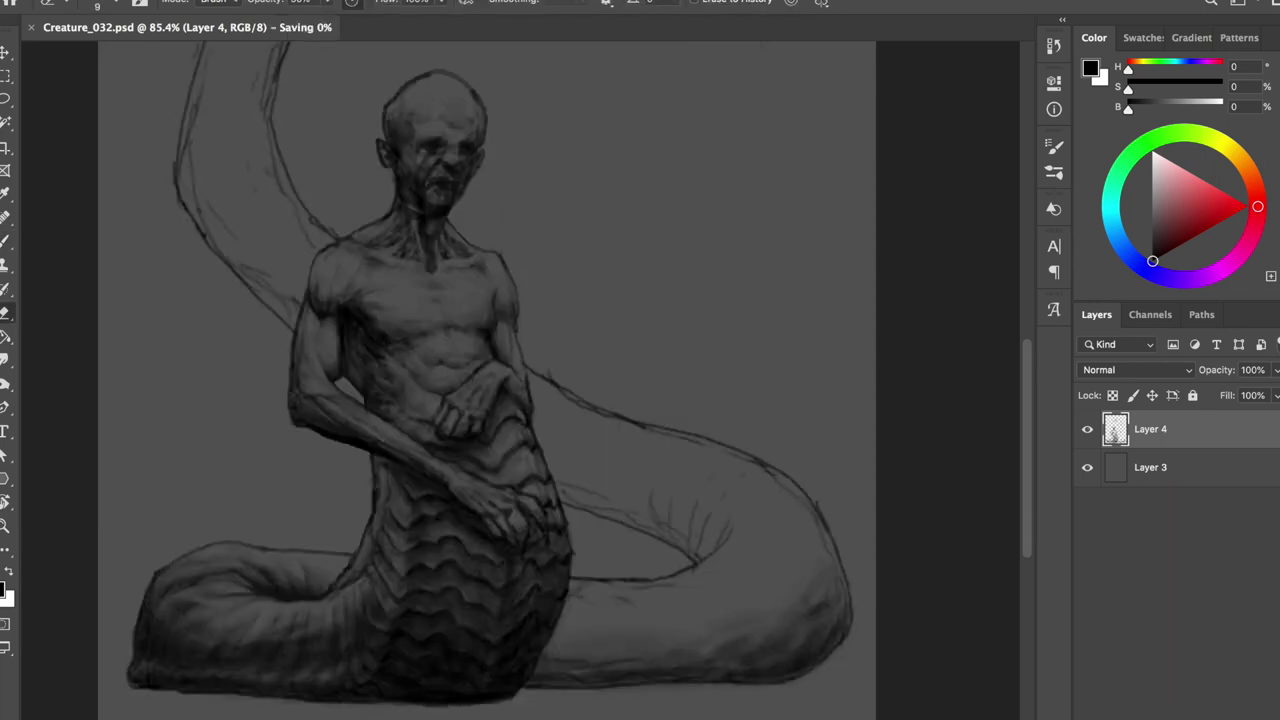
key("ctrl+s")
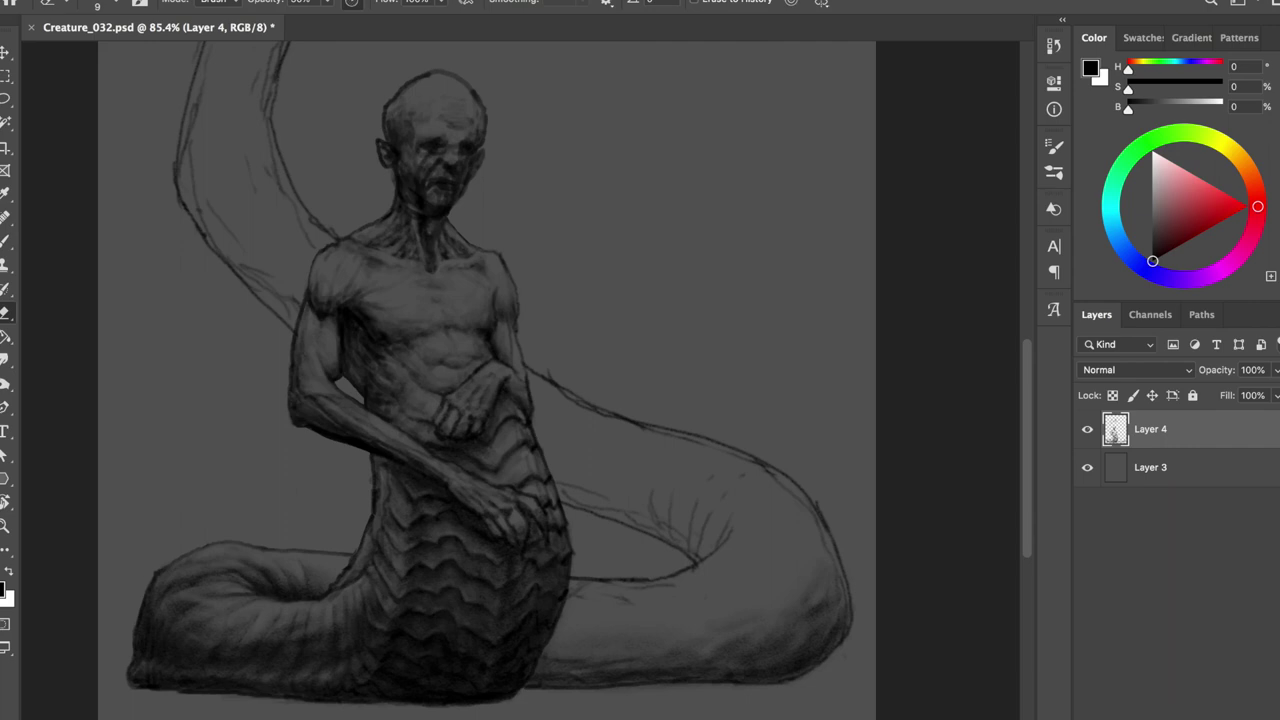
key("b")
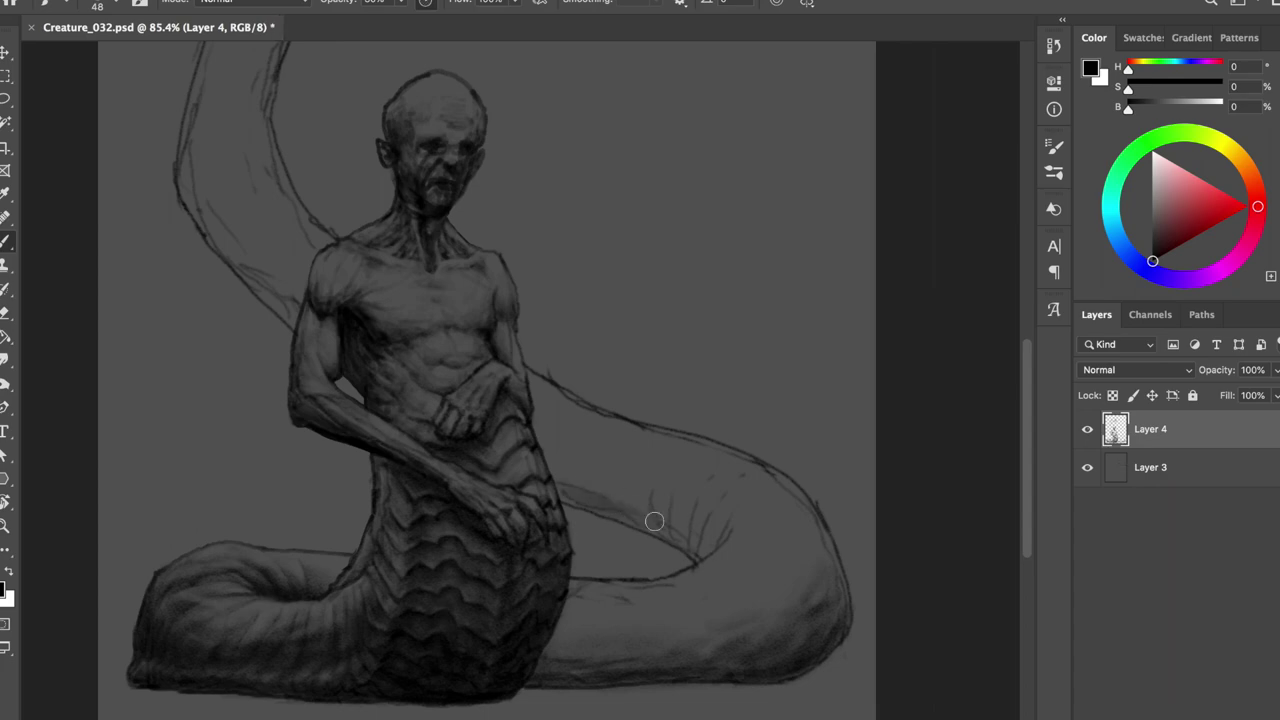
- Select the creature's silhouette with the Magic Wand
scroll(664, 480, "down", 2)
key("w")
left_click(663, 409)
- Invert the selection onto a new silhouette layer and adjust its Hue/Saturation Lightness
key("ctrl+shift+i")
scroll(450, 490, "down", 2)
key("ctrl+j")
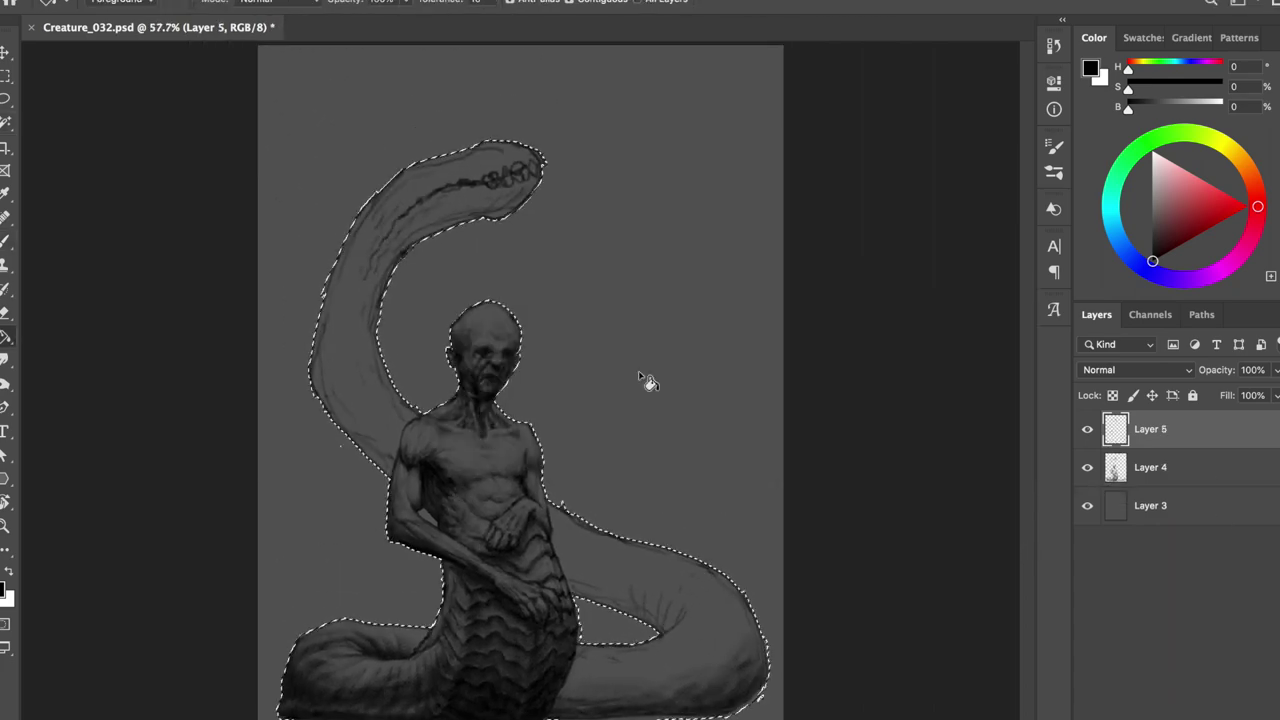
key("ctrl+u")
left_click_drag(933, 331, 920, 337)
left_click(1137, 157)
key("ctrl+z")
key("ctrl+shift+z")
- Make the painting layer active and sketch shading strokes on the tail
scroll(700, 480, "up", 2)
key("b")
right_click(605, 470)
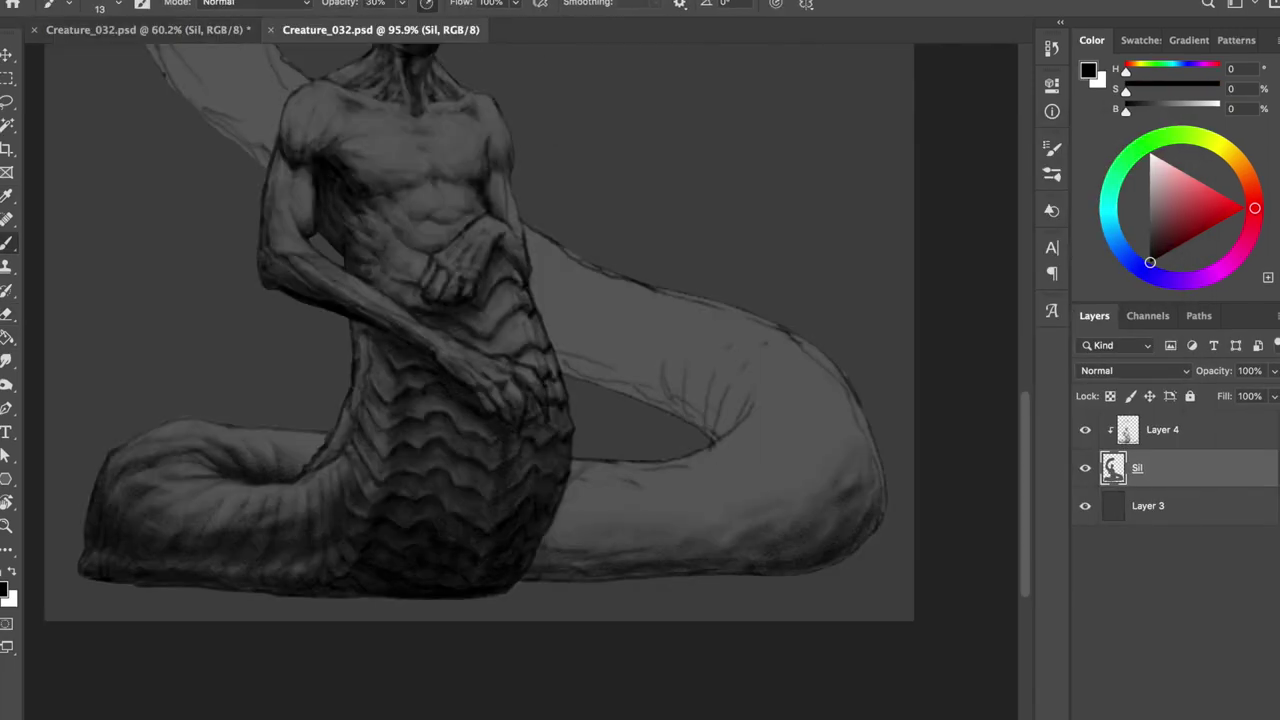
key("alt+bracketright")
mouse_move(650, 380)
left_mouse_down()
mouse_move(690, 409)
mouse_move(608, 371)
mouse_move(714, 386)
mouse_move(660, 371)
mouse_move(692, 353)
left_mouse_up()
- Paint soft shading along the lower tail loop with the 30% brush
key("e")
right_click(616, 328)
key("Escape")
key("b")
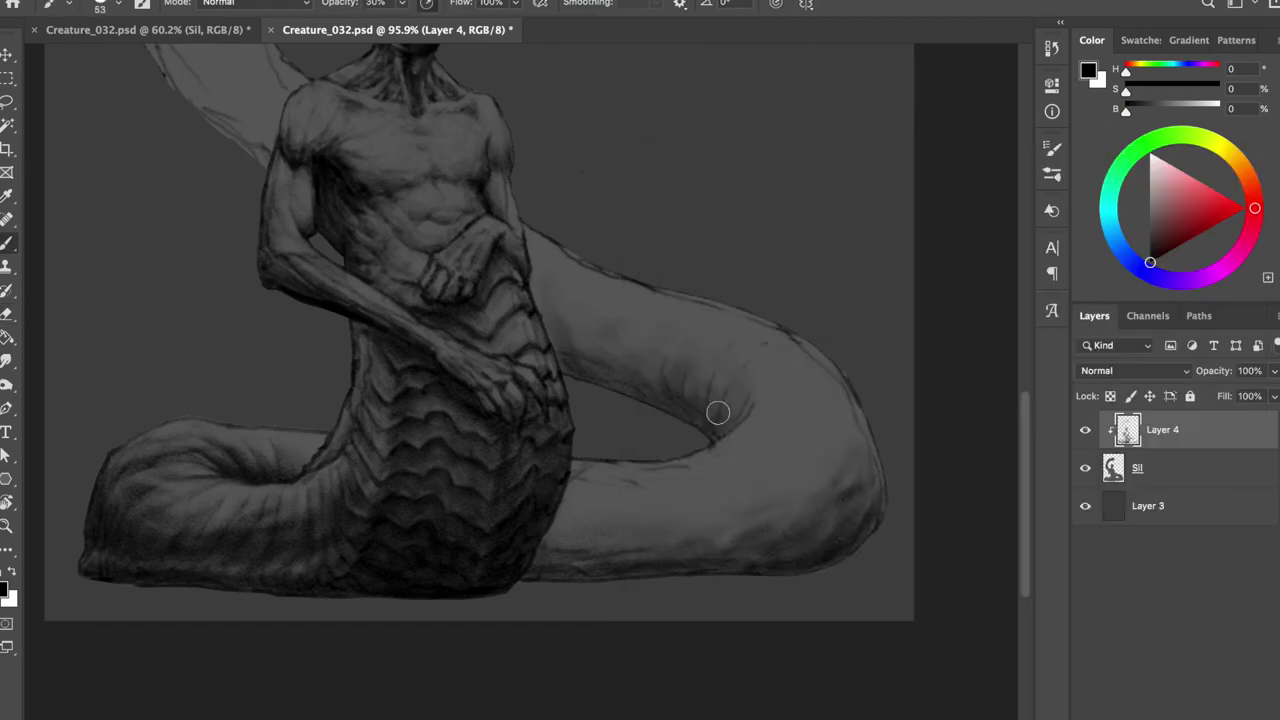
mouse_move(720, 520)
left_mouse_down()
mouse_move(731, 563)
mouse_move(791, 523)
mouse_move(551, 543)
left_mouse_up()
- Shrink the eraser and mirror the canvas to check the tail shading
key("e")
key("b")
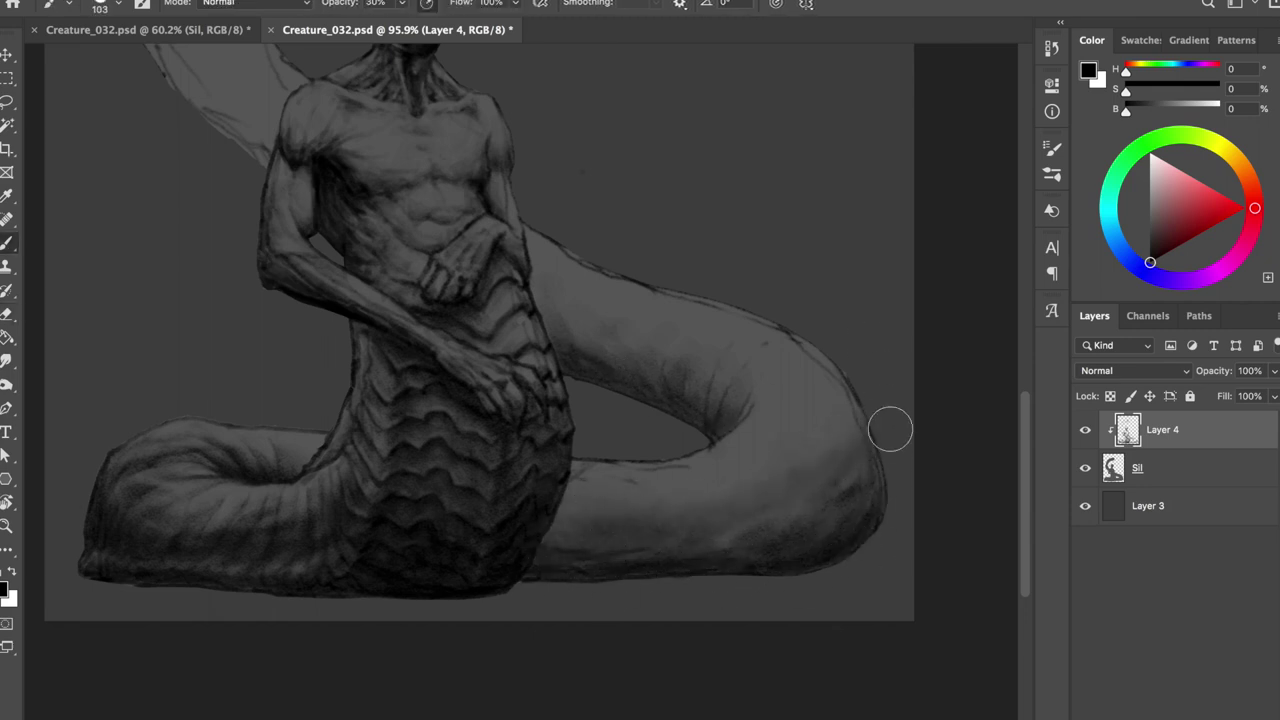
key("e")
key("bracketleft")
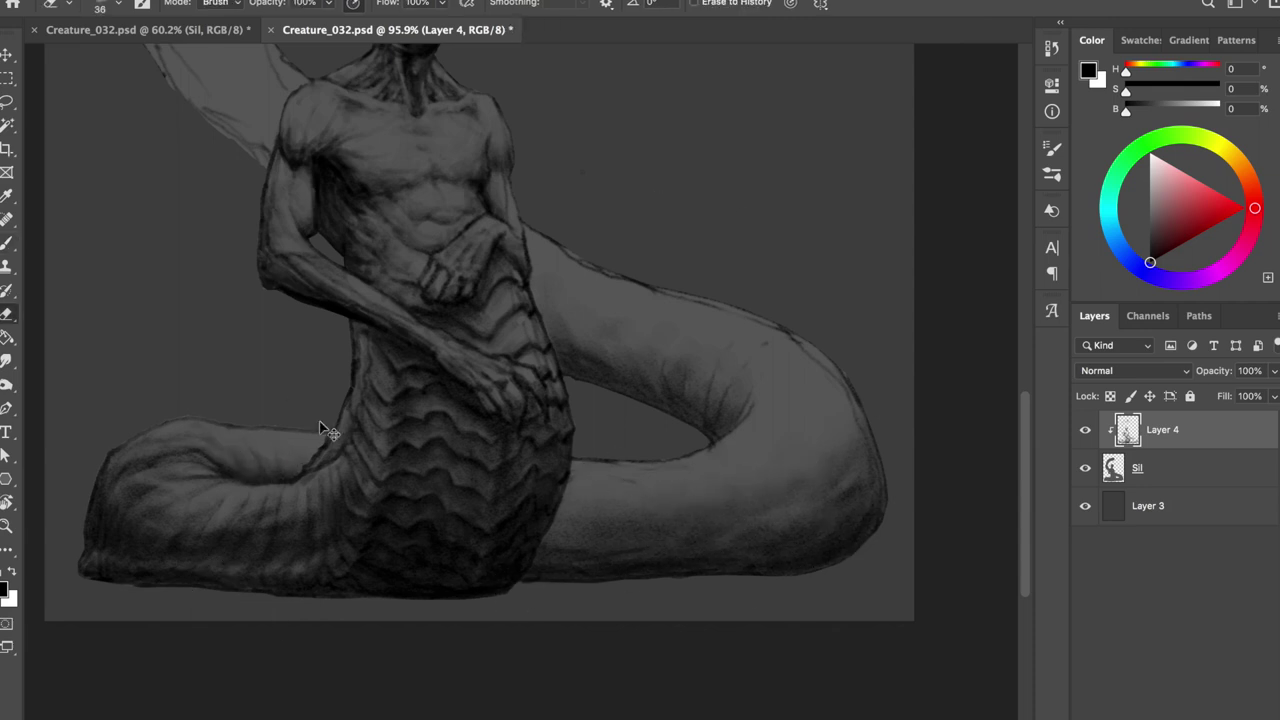
key("ctrl+shift+h")
key("b")
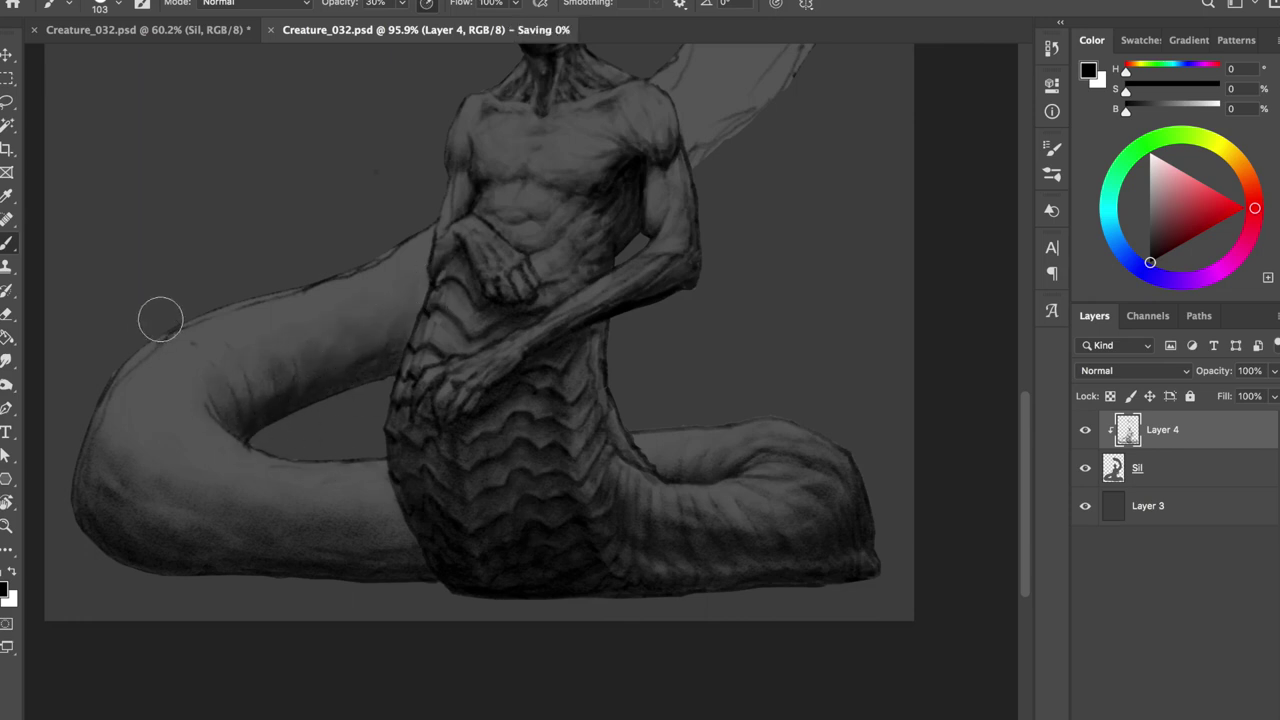
- Darken the tail's right edge and underside, then erase back the over-dark underside
key("e")
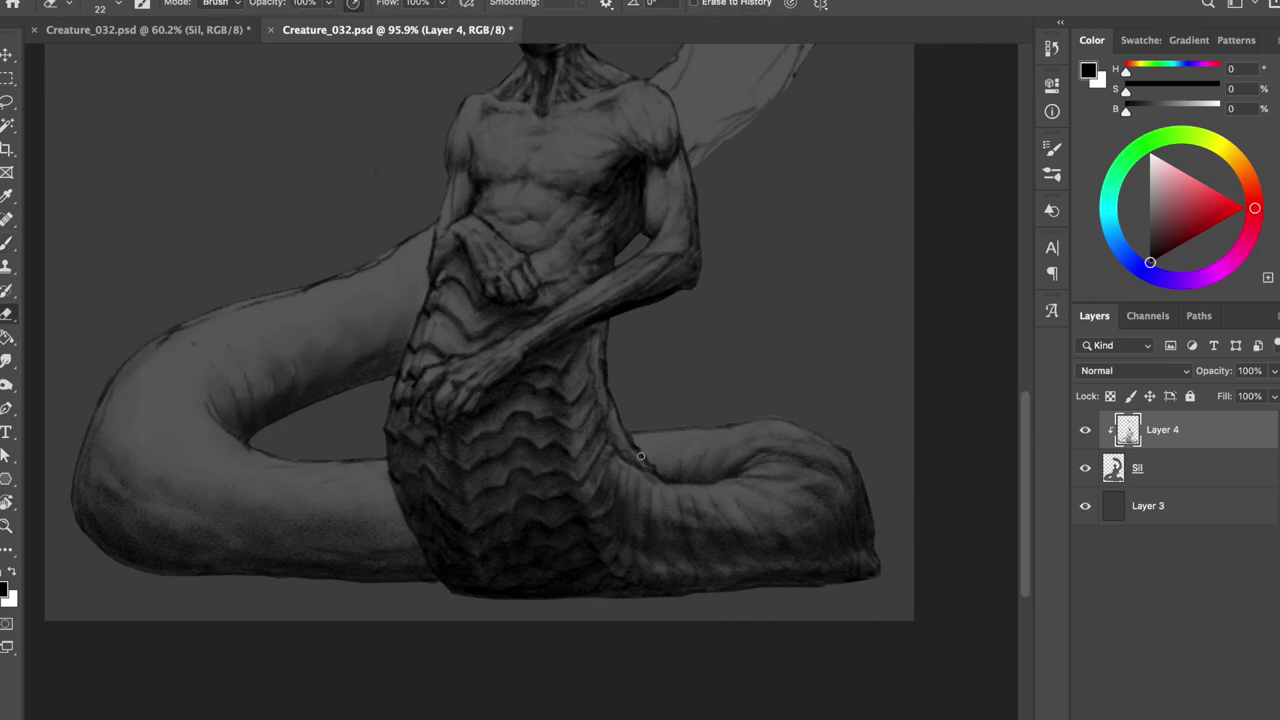
scroll(627, 275, "up", 3)
key("b")
mouse_move(714, 214)
left_mouse_down()
mouse_move(689, 580)
mouse_move(754, 423)
left_mouse_up()
mouse_move(586, 214)
left_mouse_down()
mouse_move(517, 206)
mouse_move(681, 439)
mouse_move(500, 220)
mouse_move(697, 374)
mouse_move(700, 277)
mouse_move(690, 537)
left_mouse_up()
key("e")
left_click_drag(545, 190, 600, 251)
- Lighten the raised tail's upper edge with the eraser
key("b")
key("e")
key("b")
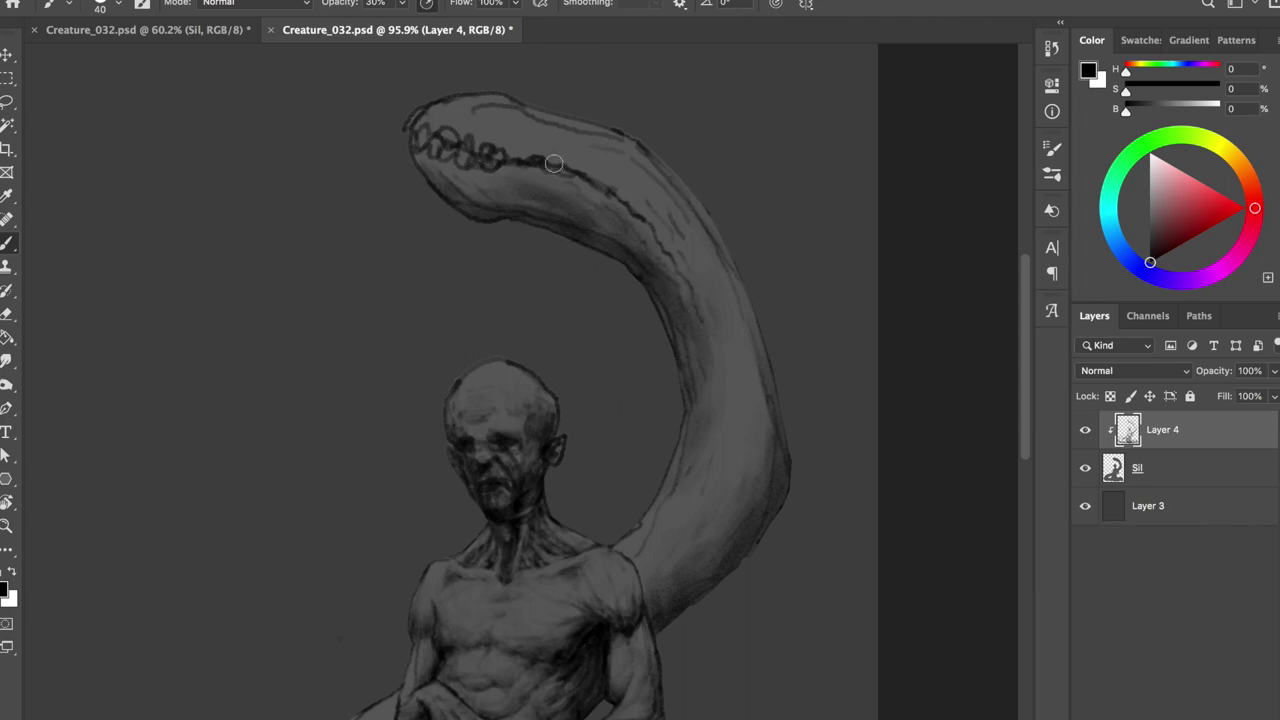
key("e")
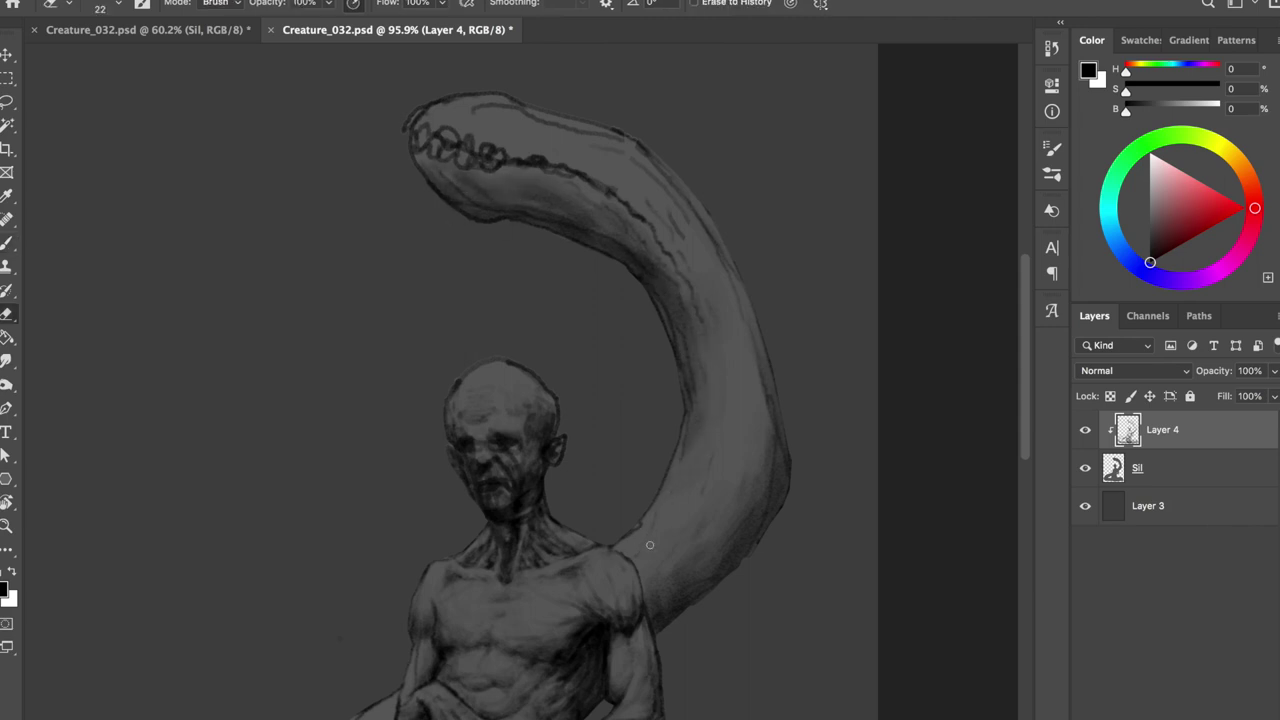
left_click_drag(653, 170, 658, 168)
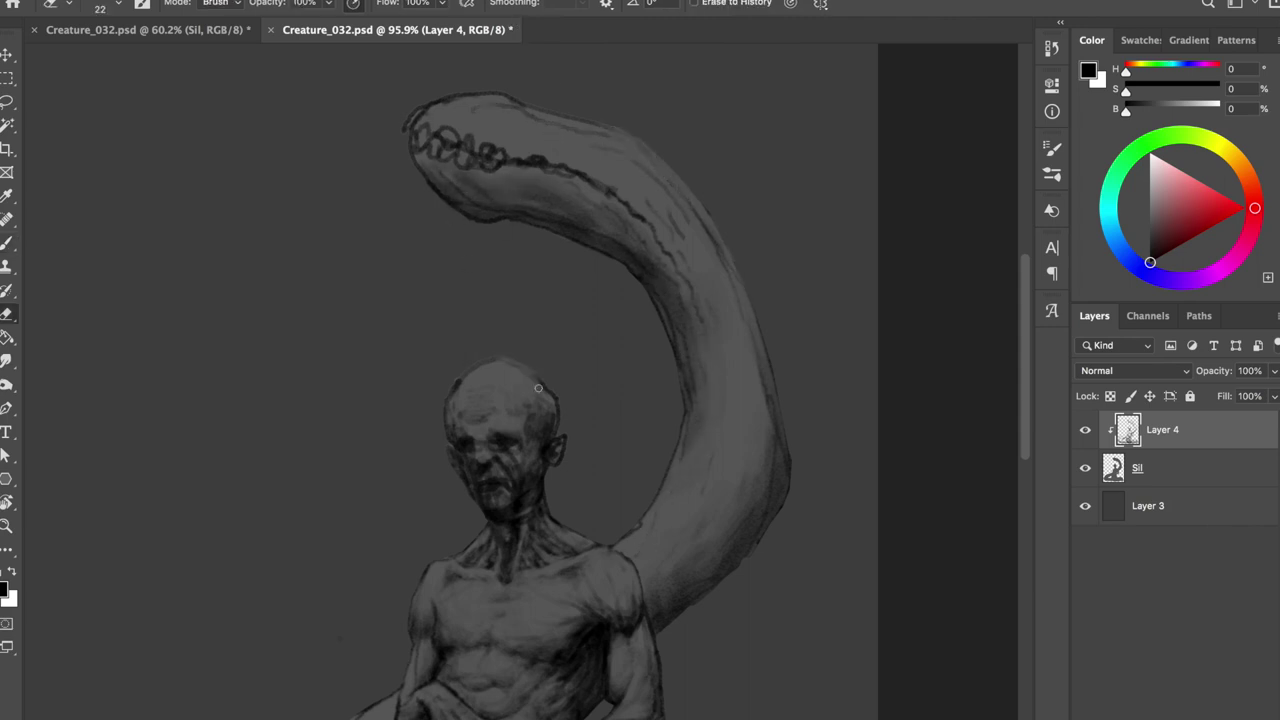
key("b")
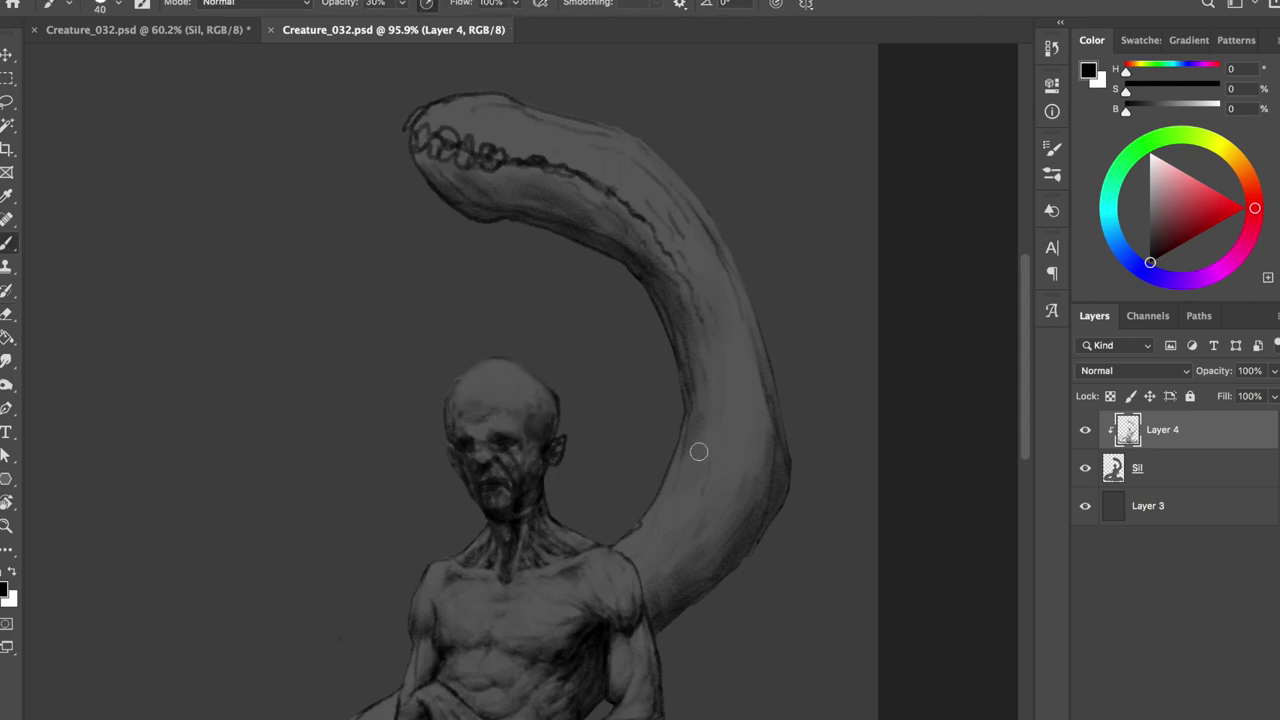
- Mirror the canvas to check the tail, save, and flip it back
key("e")
key("b")
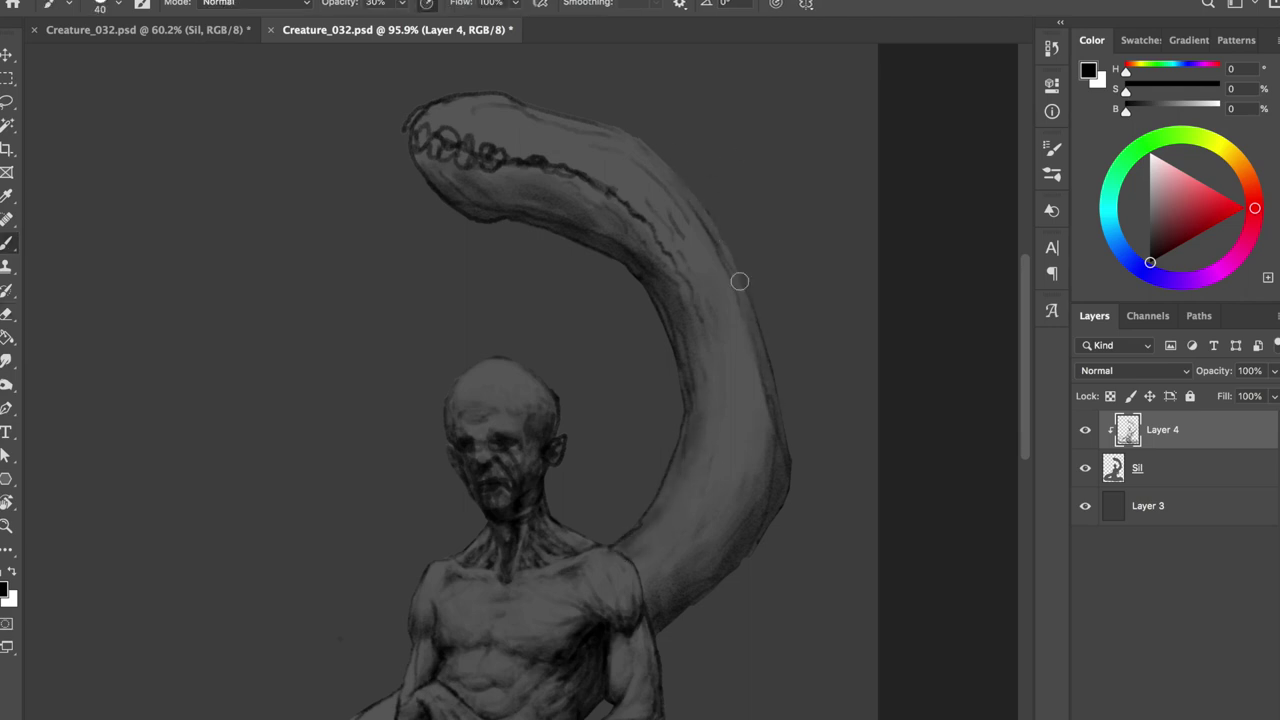
key("e")
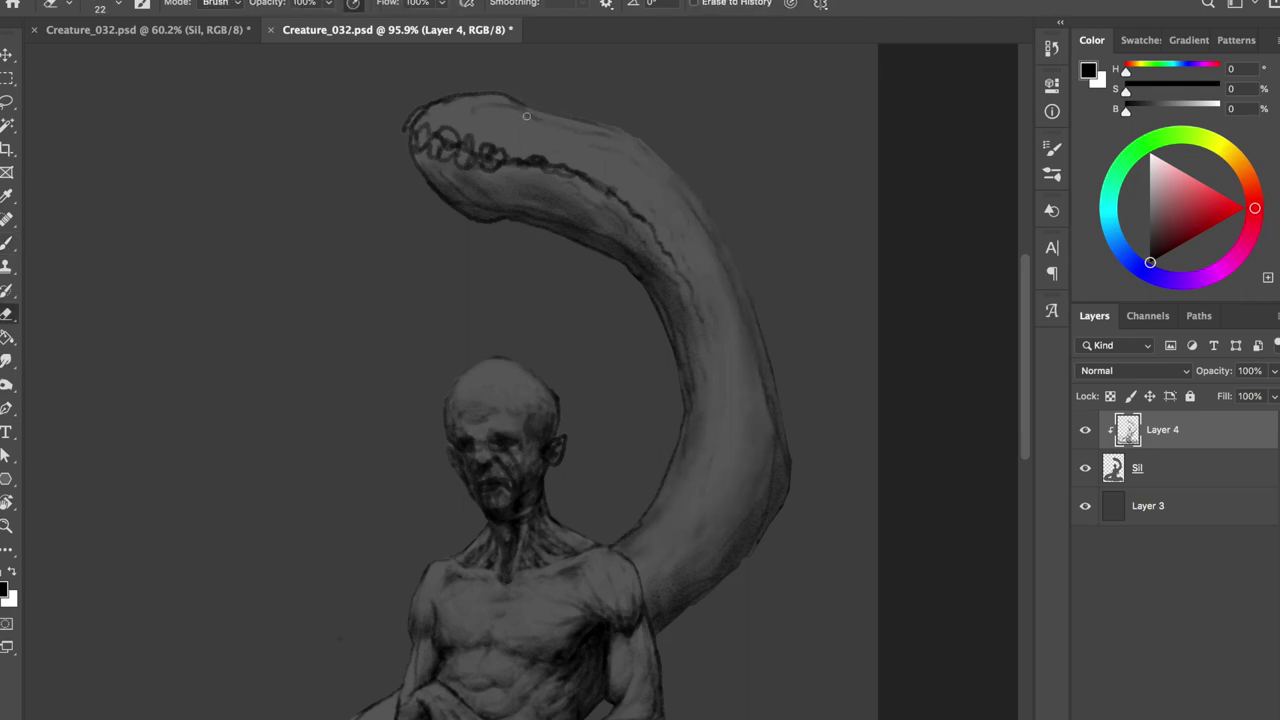
key("b")
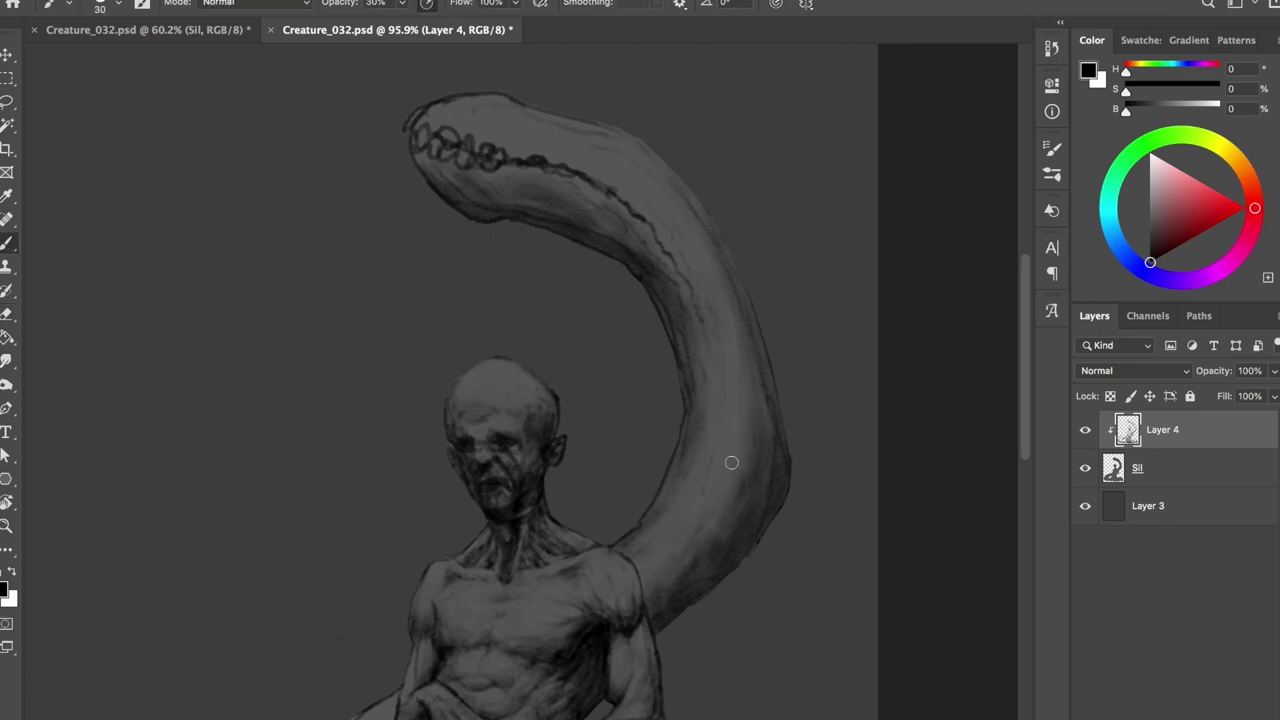
key("e")
key("ctrl+shift+h")
key("ctrl+s")
key("x")
key("ctrl+shift+h")
- Try light grey highlights along the tail with a 26 px brush, then undo them
key("b")
key("x")
right_click(630, 310)
type("26")
key("Return")
mouse_move(710, 480)
left_mouse_down()
mouse_move(694, 494)
mouse_move(712, 290)
left_mouse_up()
left_click_drag(730, 430, 708, 315)
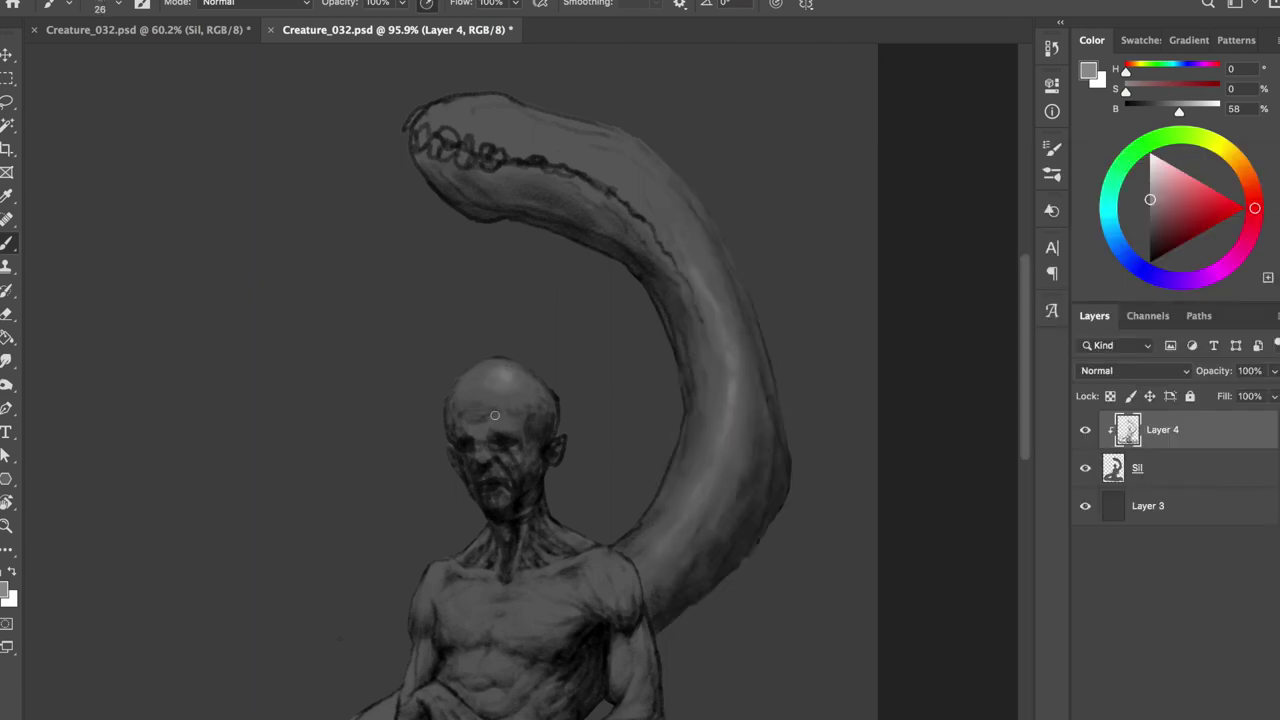
key("ctrl+z")
- Undo a test dark stroke on the head and zoom out to view the whole creature
key("ctrl+z")
key("d")
left_click_drag(483, 360, 483, 424)
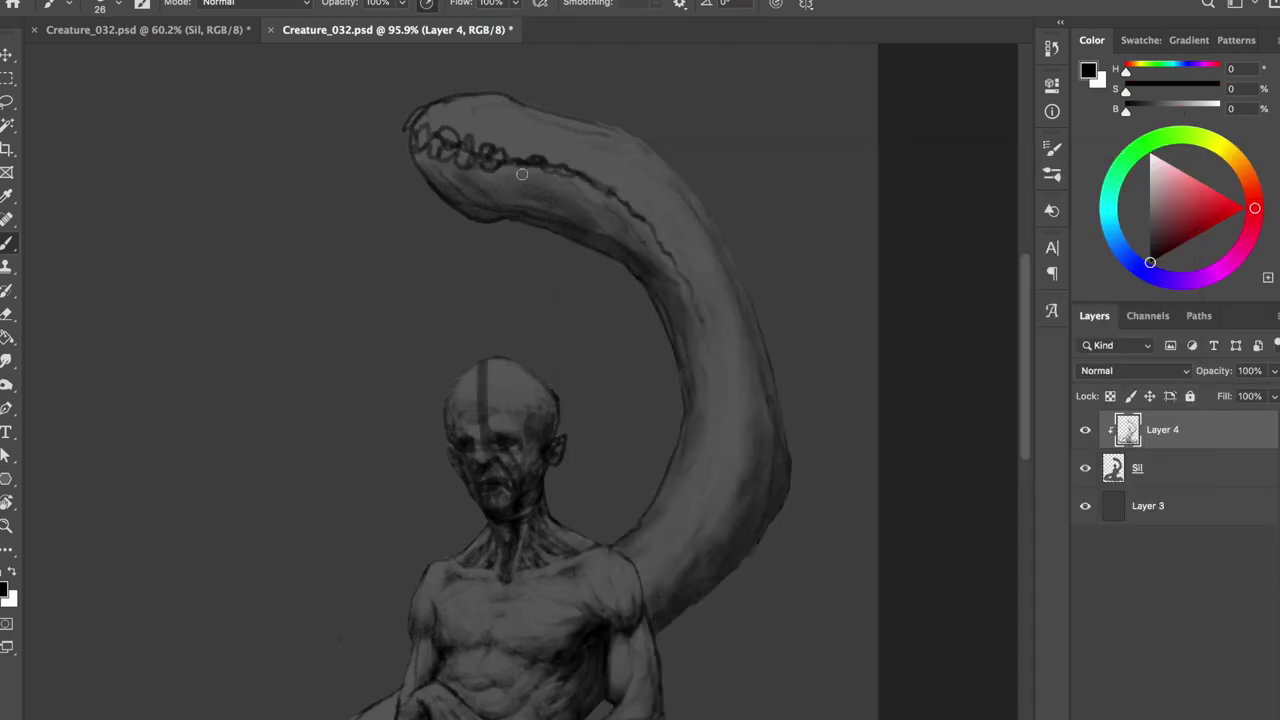
key("ctrl+z")
scroll(597, 273, "down", 3)
key("e")
key("b")
- Erase back some of the coil shading to lighten it
key("e")
key("b")
key("e")
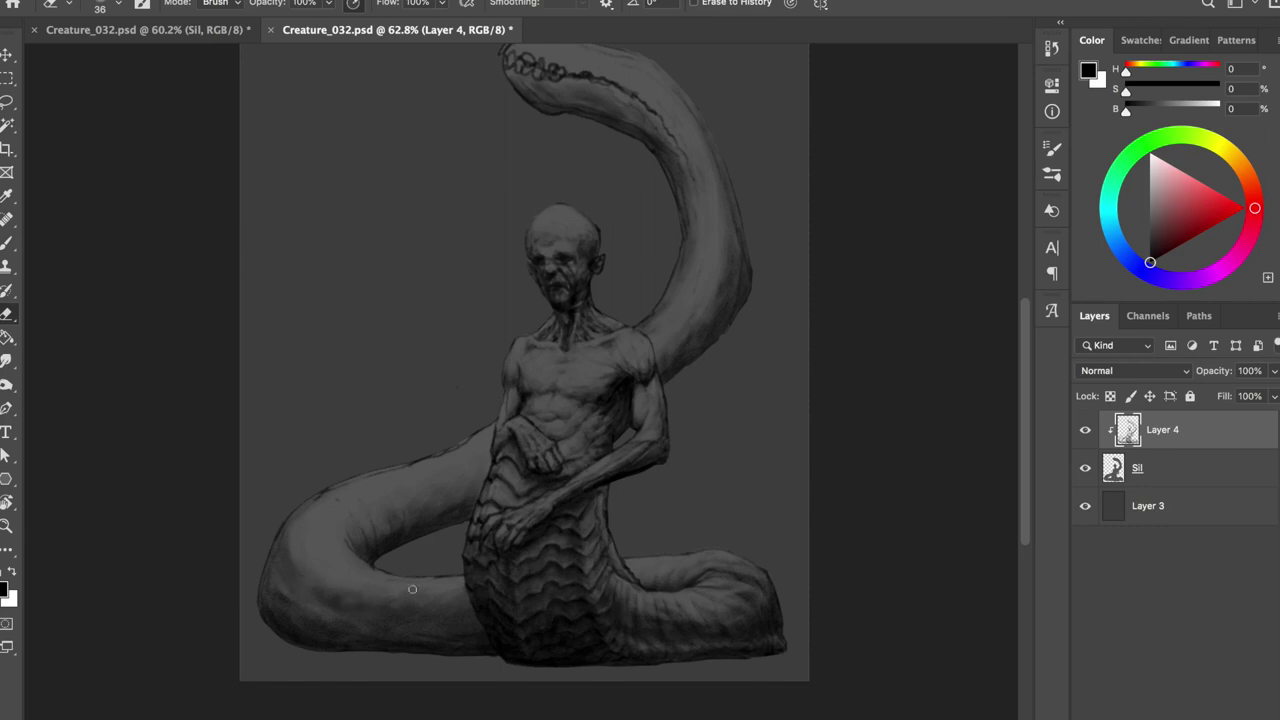
key("b")
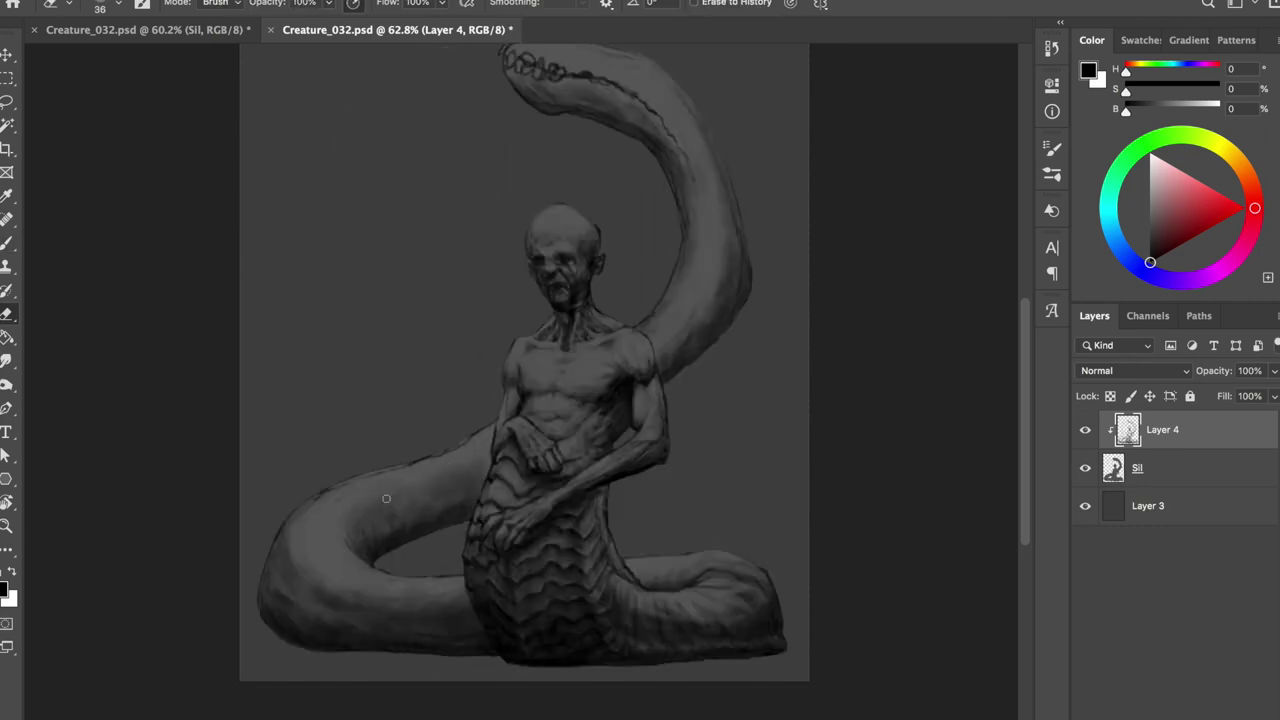
key("e")
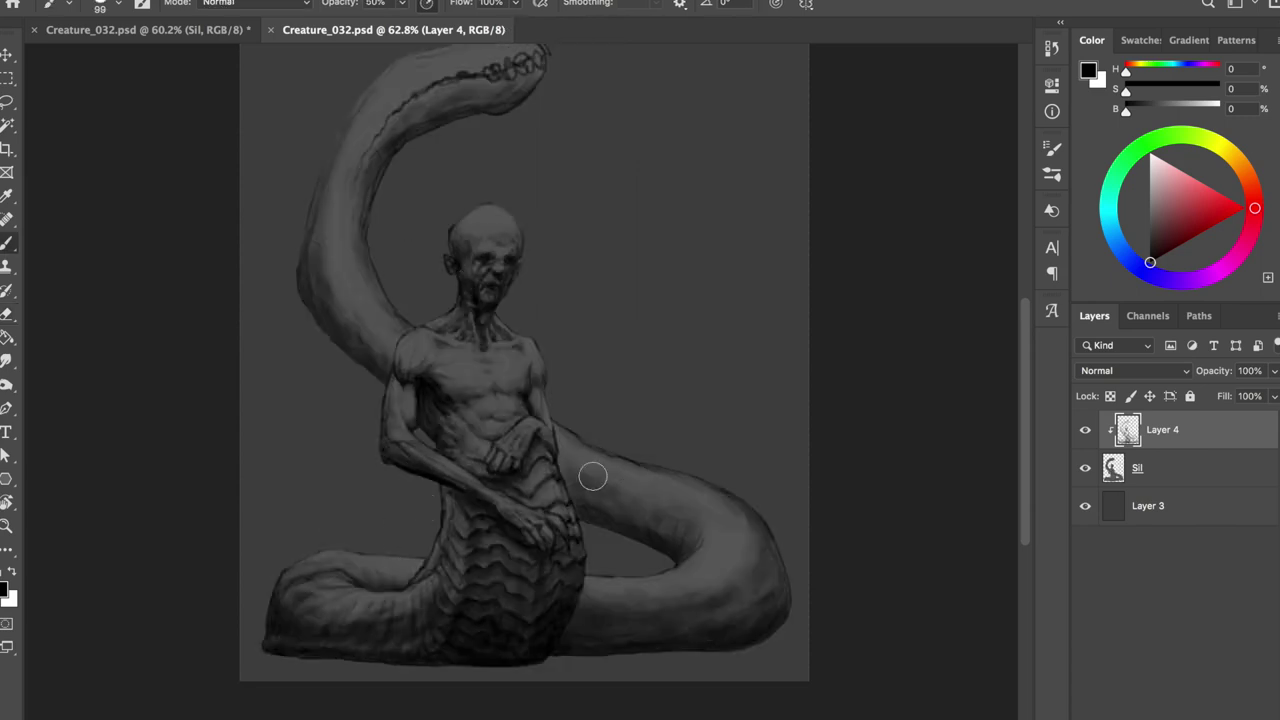
left_click_drag(592, 477, 690, 545)
mouse_move(565, 450)
left_mouse_down()
mouse_move(706, 460)
mouse_move(757, 577)
mouse_move(741, 519)
left_mouse_up()
key("e")
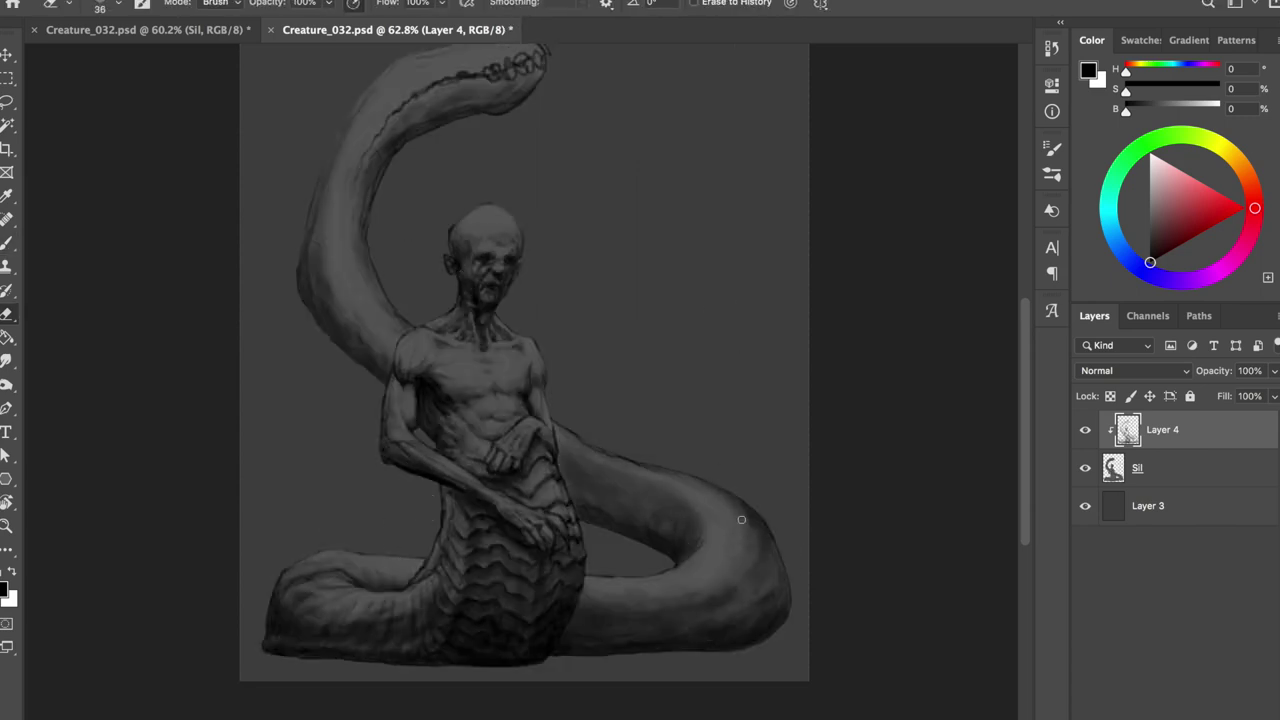
- Darken the tail's right side and lower-left coil underside, undoing one stroke after mirroring
key("F2")
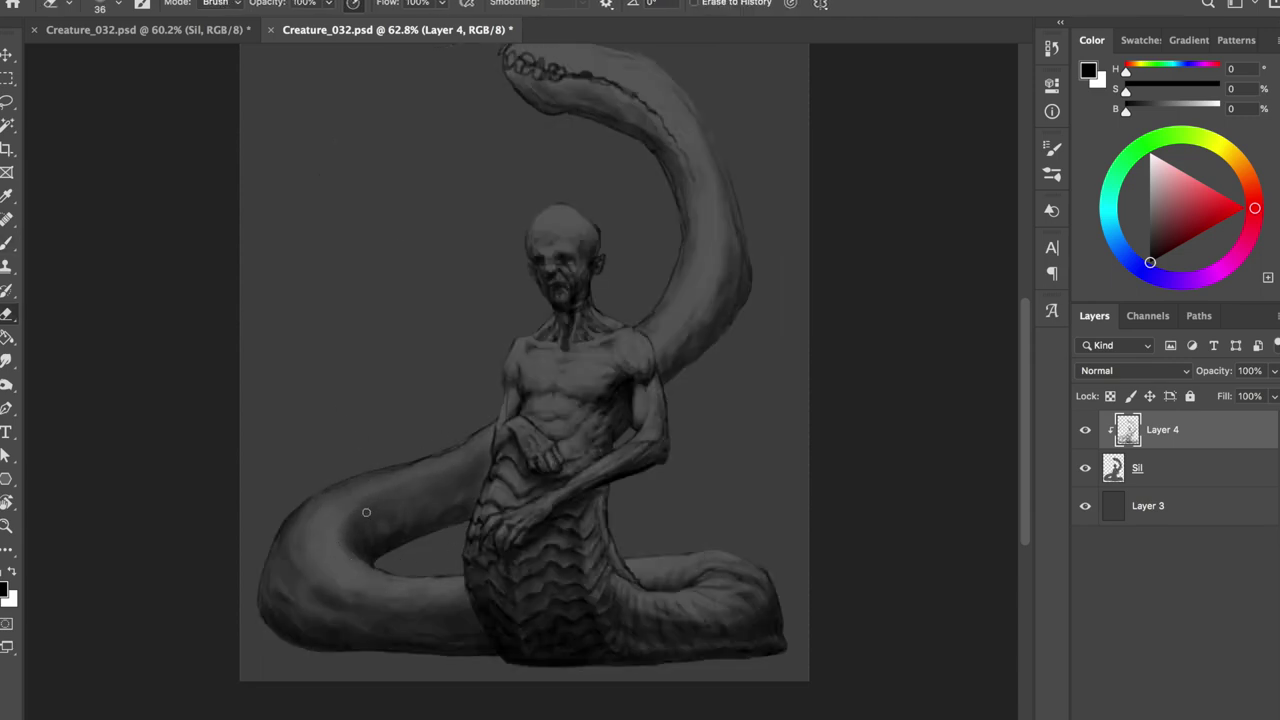
key("F2")
key("b")
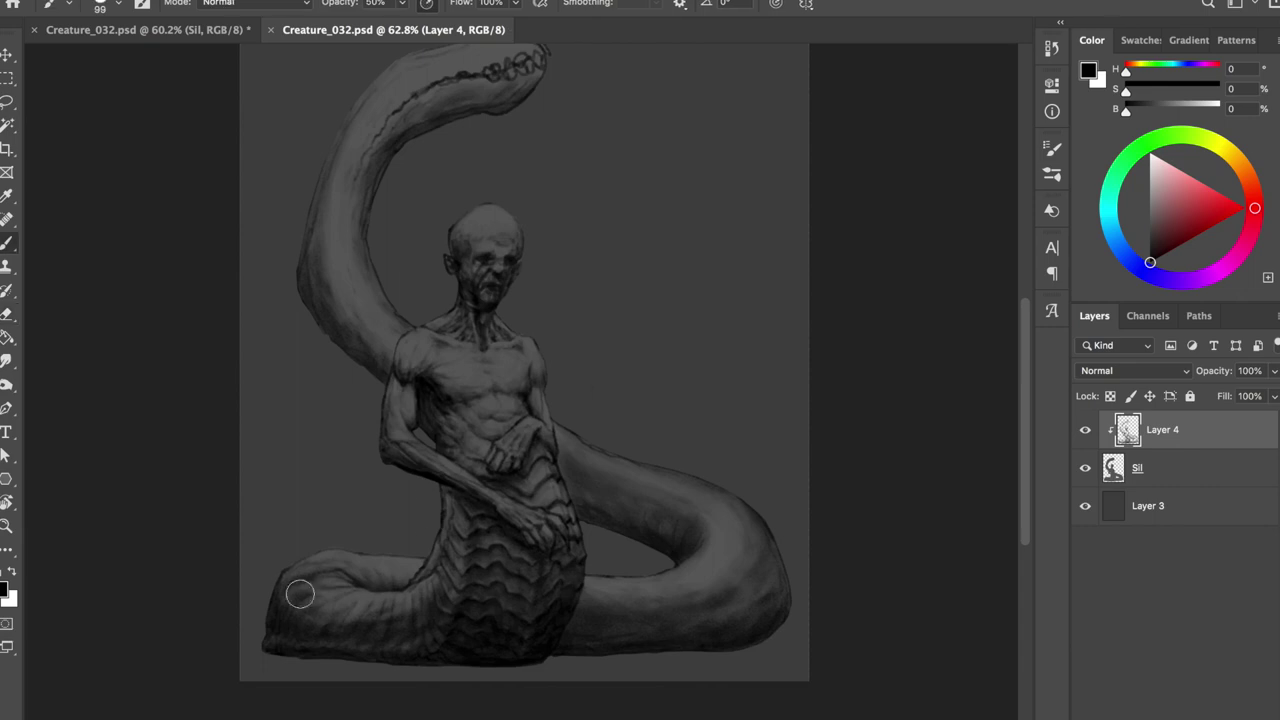
key("F2")
mouse_move(731, 611)
left_mouse_down()
mouse_move(751, 571)
mouse_move(732, 628)
left_mouse_up()
left_click_drag(700, 550, 710, 590)
left_click_drag(470, 598, 303, 583)
key("F2")
key("F2")
key("ctrl+z")
key("ctrl+z")
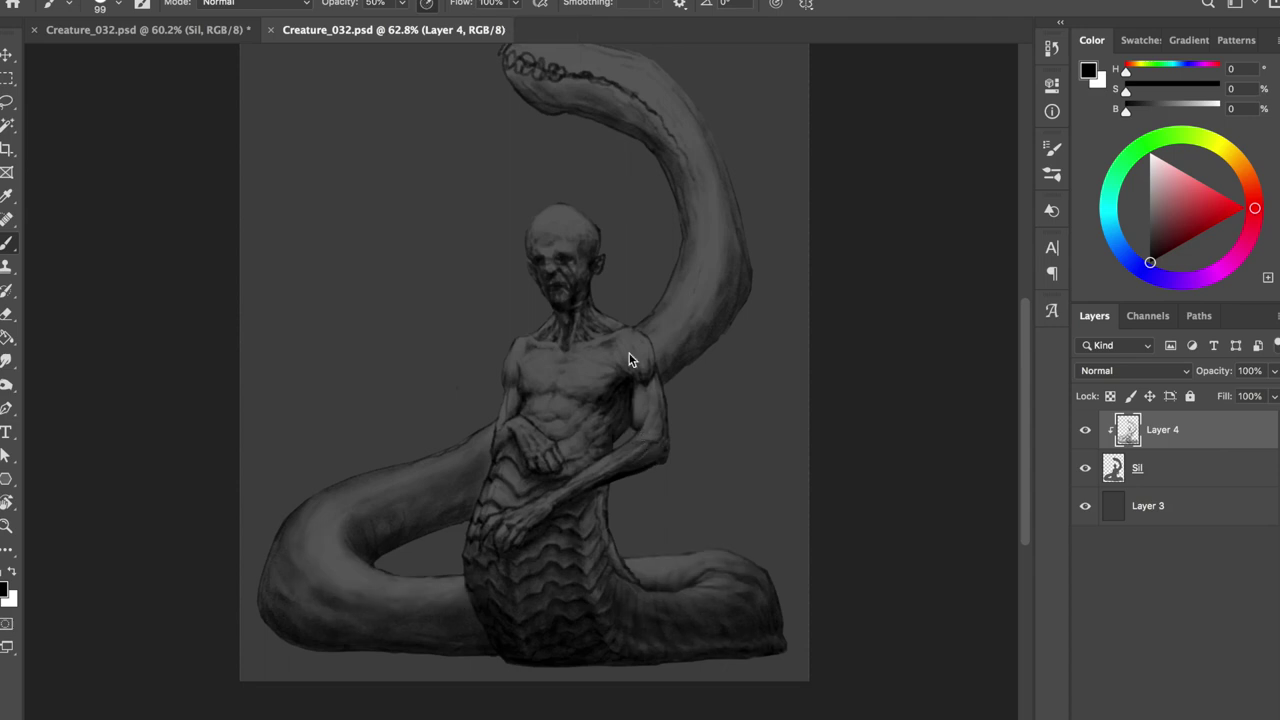
- Deepen shadows near the shoulder, the tail's right bend, lower right coil and raised tail's left side
key("F2")
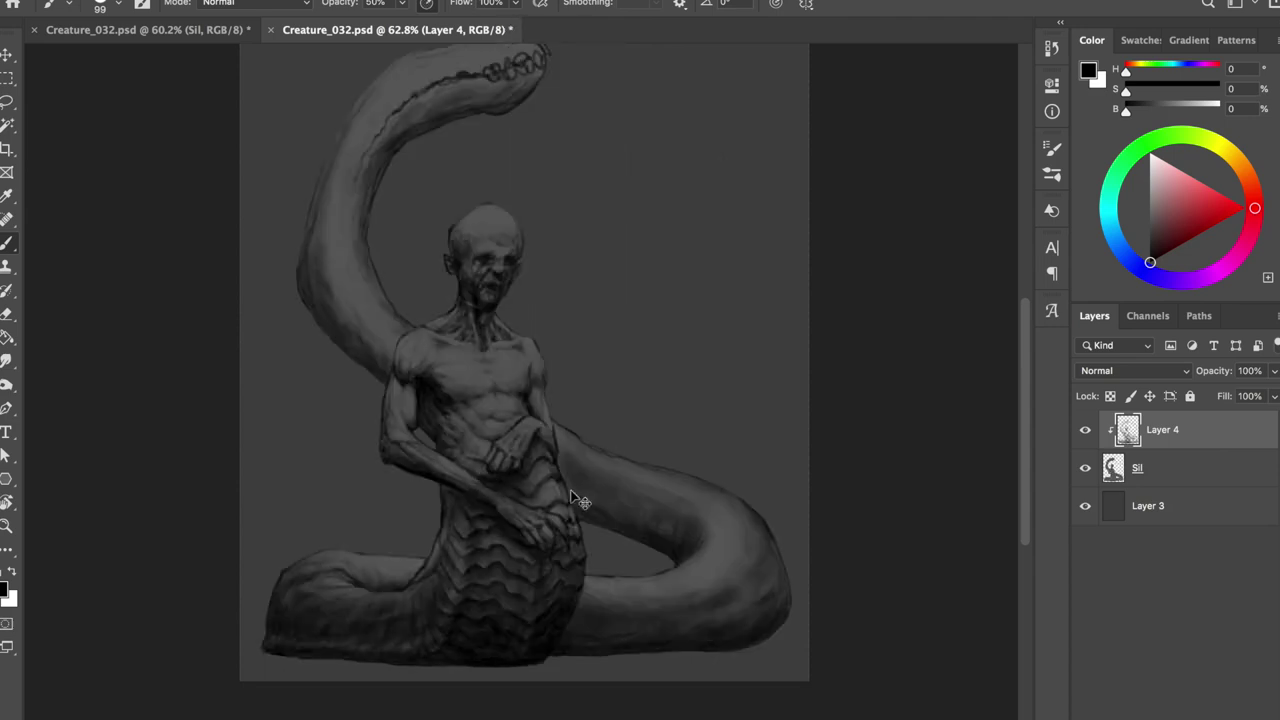
key("F2")
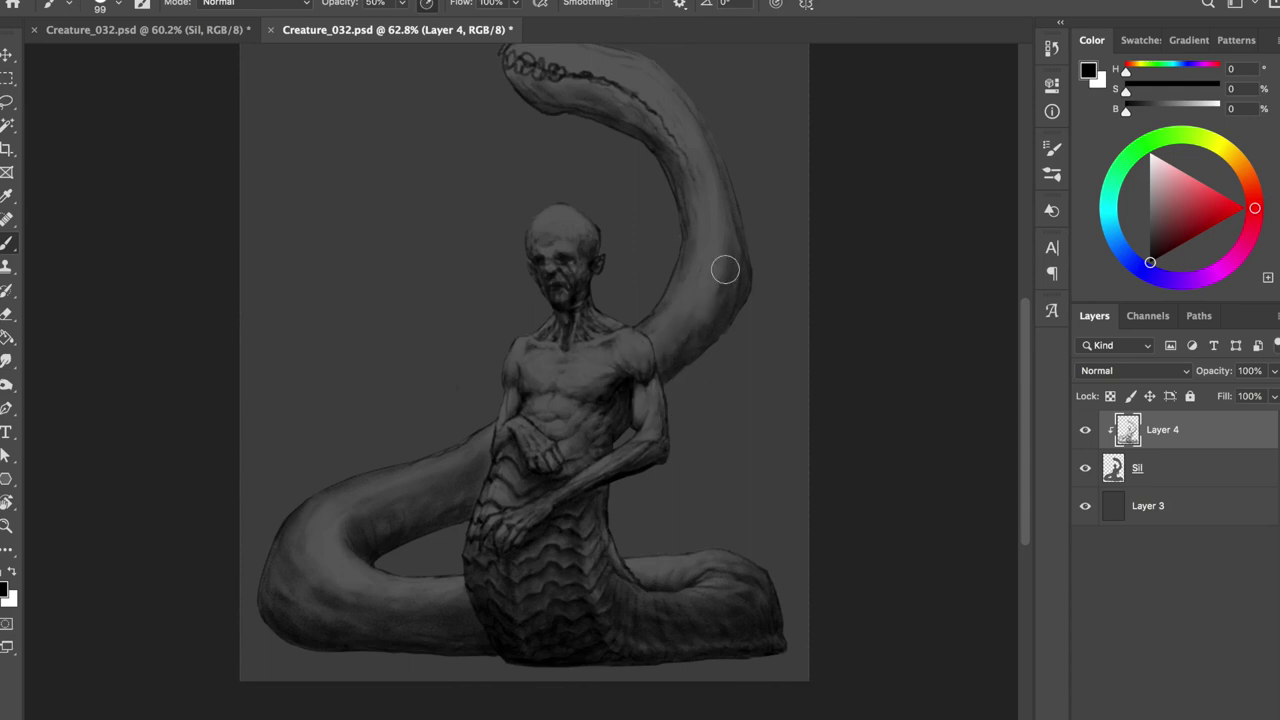
left_click_drag(689, 329, 654, 354)
key("bracketleft")
key("bracketleft")
key("bracketleft")
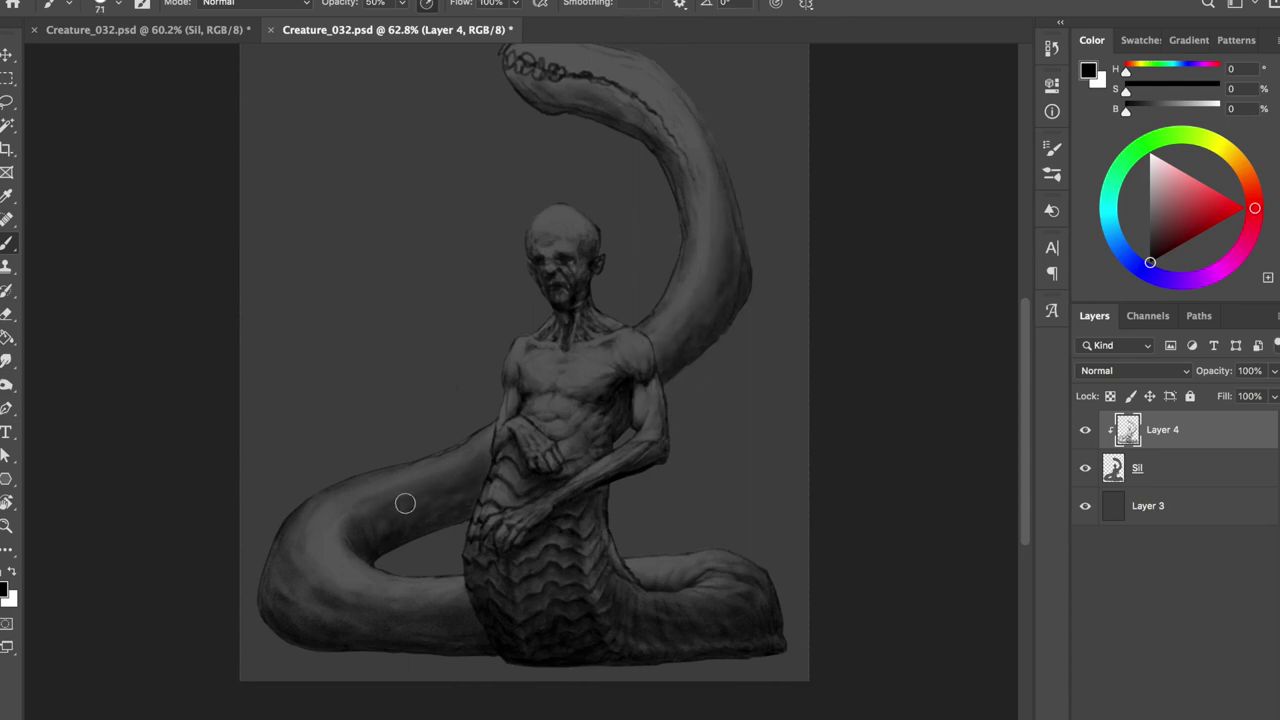
key("F2")
left_click_drag(764, 557, 740, 495)
left_click_drag(755, 597, 745, 545)
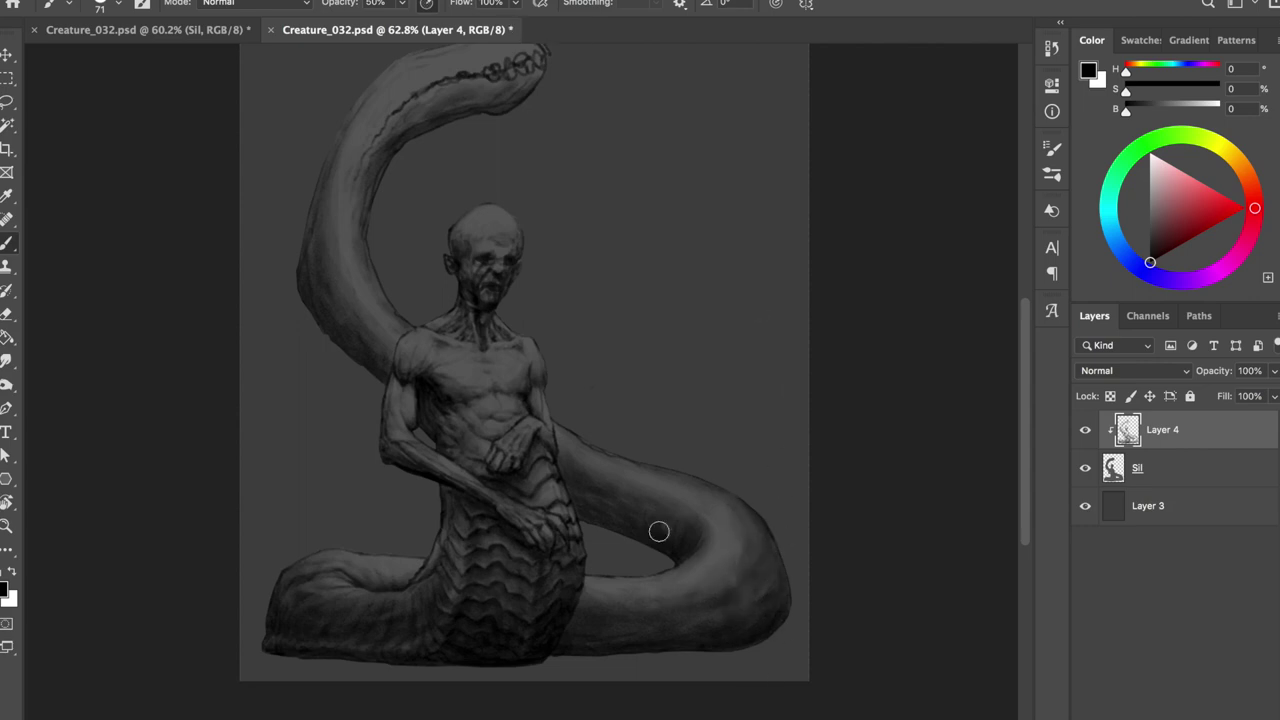
scroll(437, 126, "up", 1)
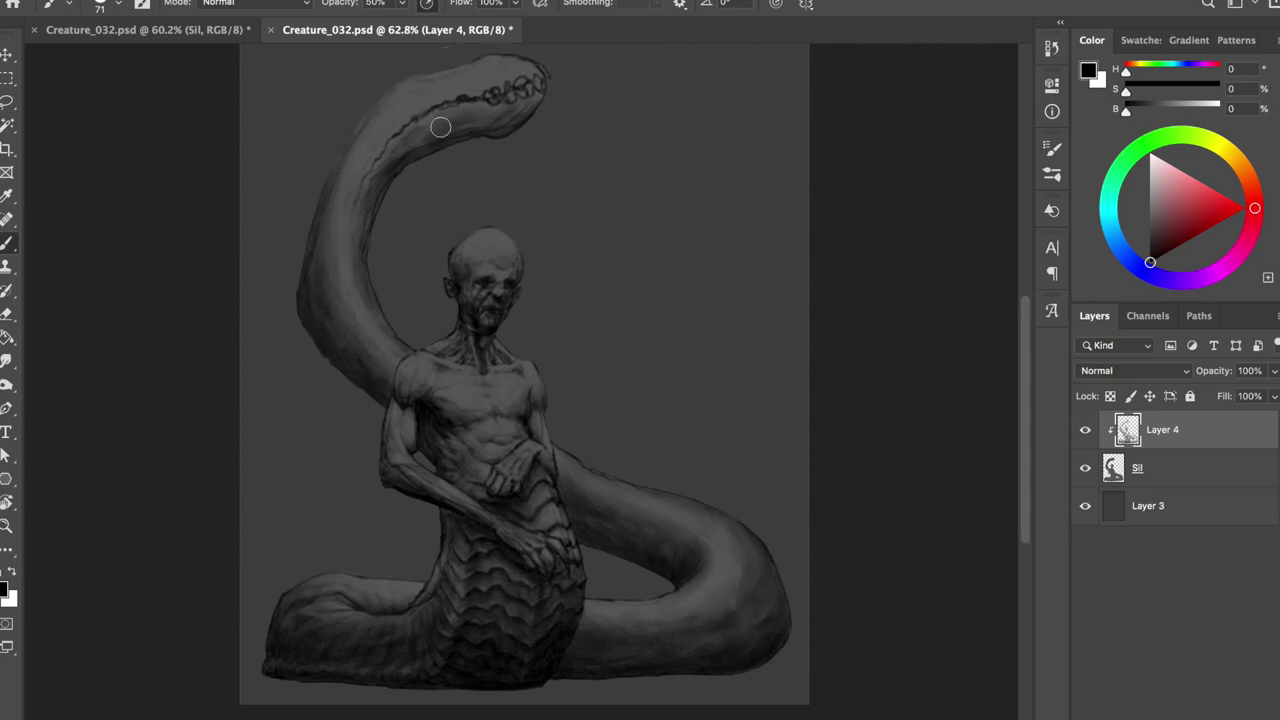
scroll(420, 250, "up", 3)
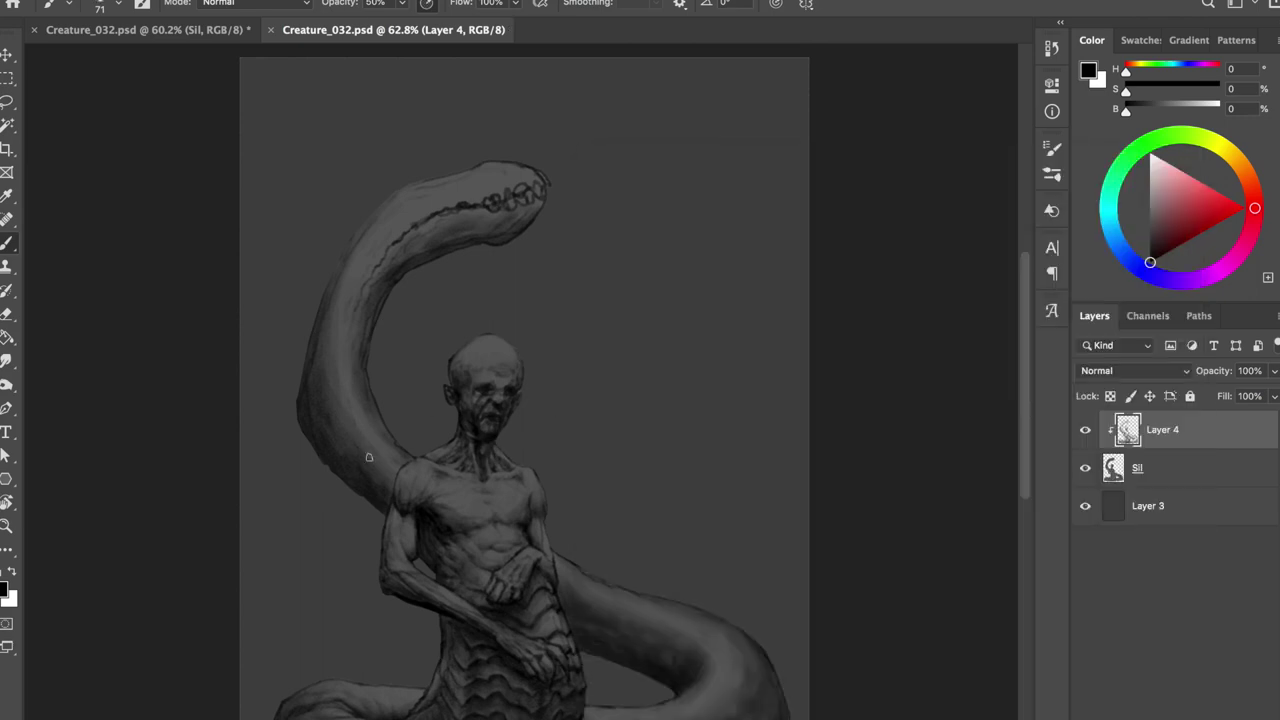
left_click_drag(390, 448, 388, 470)
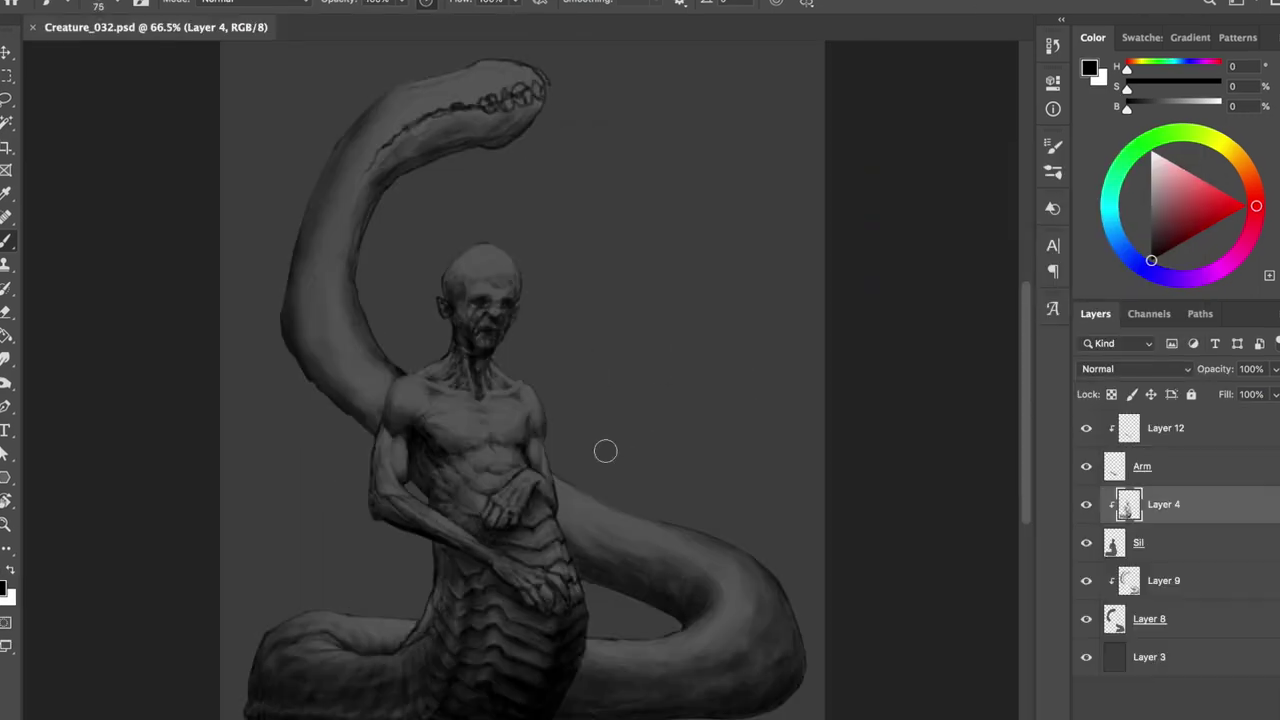
- Paint darker shading down the raised tail's left edge
key("alt+bracketleft")
key("alt+bracketleft")
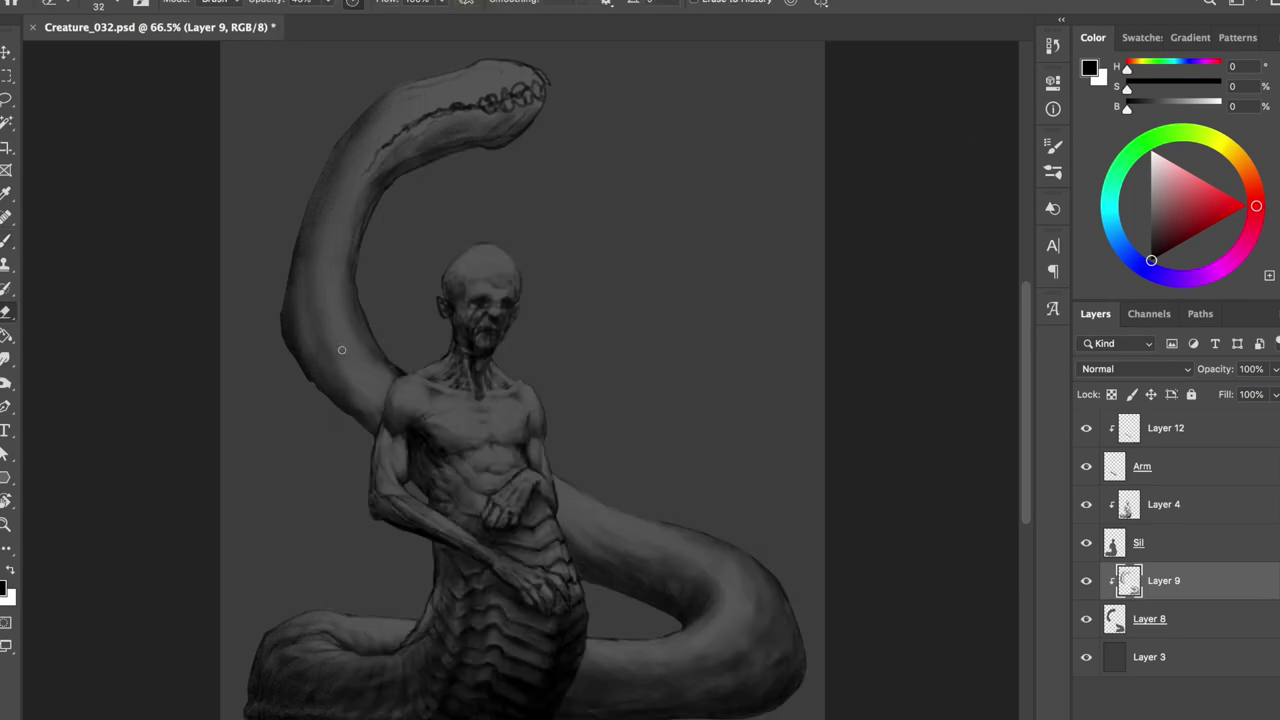
left_click_drag(306, 316, 341, 386)
mouse_move(310, 228)
left_mouse_down()
mouse_move(308, 278)
mouse_move(345, 384)
left_mouse_up()
left_click_drag(324, 192, 304, 262)
left_click_drag(338, 344, 380, 414)
- Soften the tail's left edge with a 40% eraser around 83–98 px, then save
key("e")
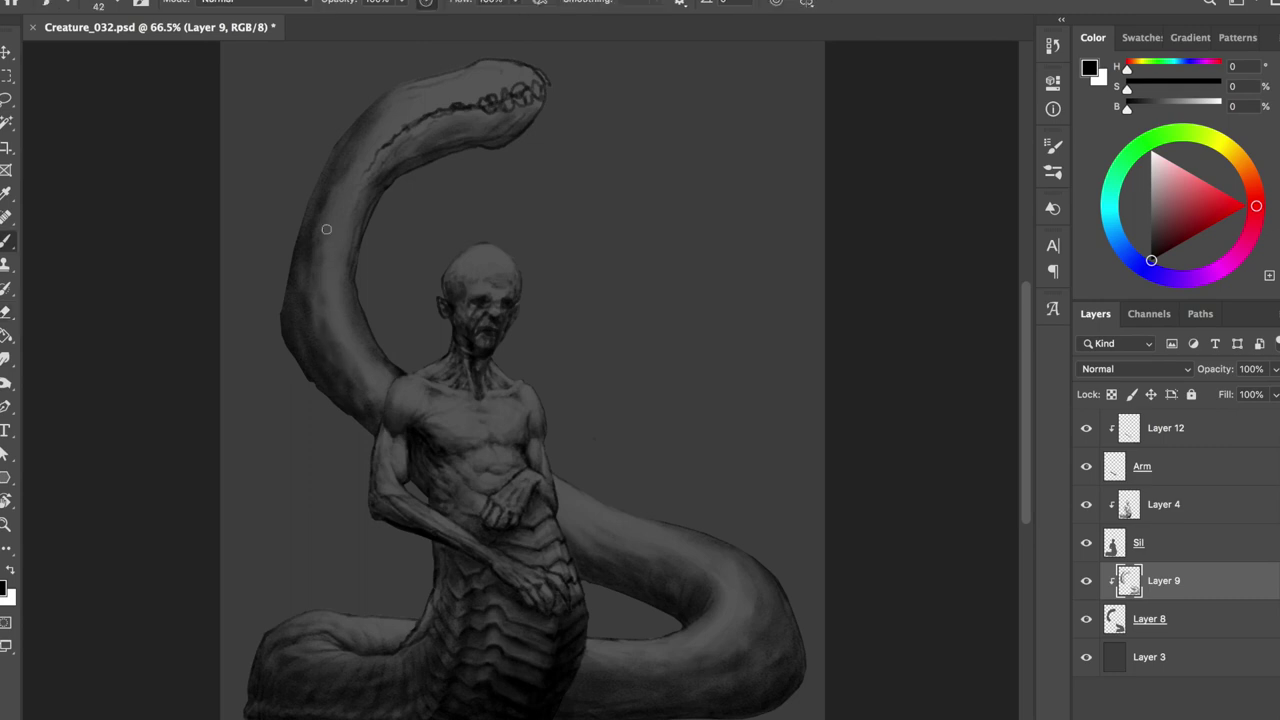
key("e")
left_click_drag(329, 228, 336, 211)
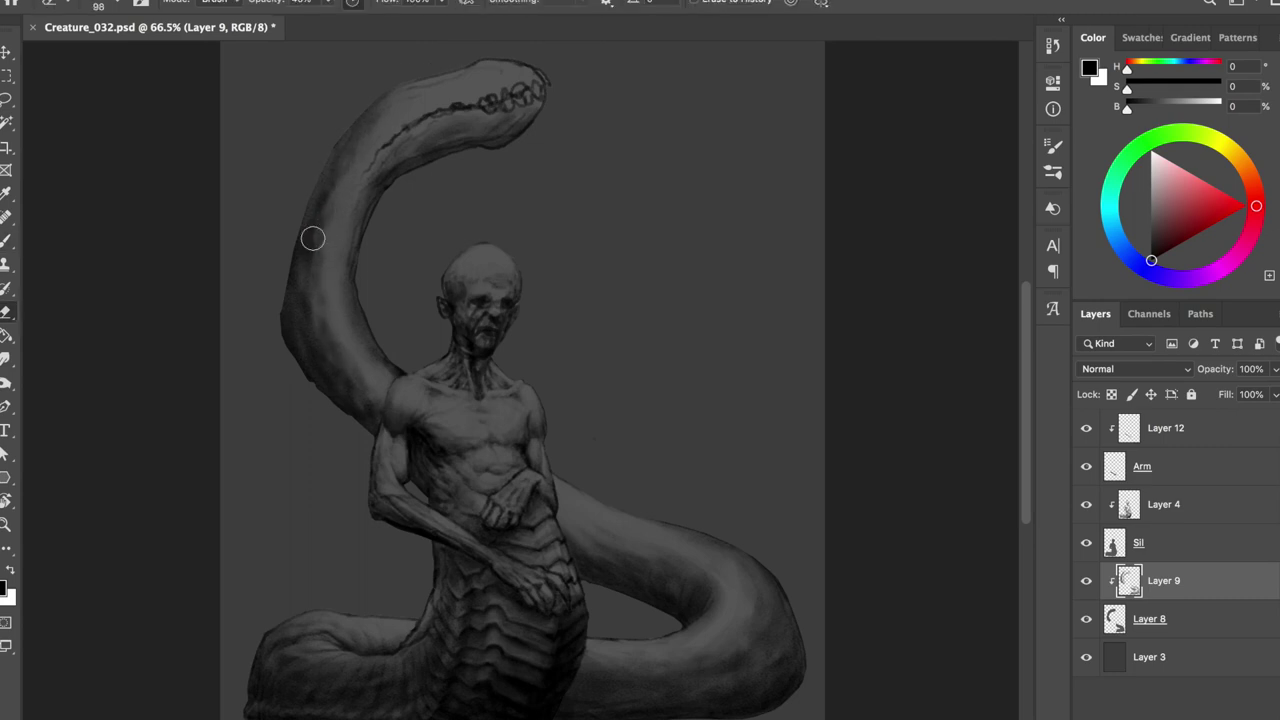
key("b")
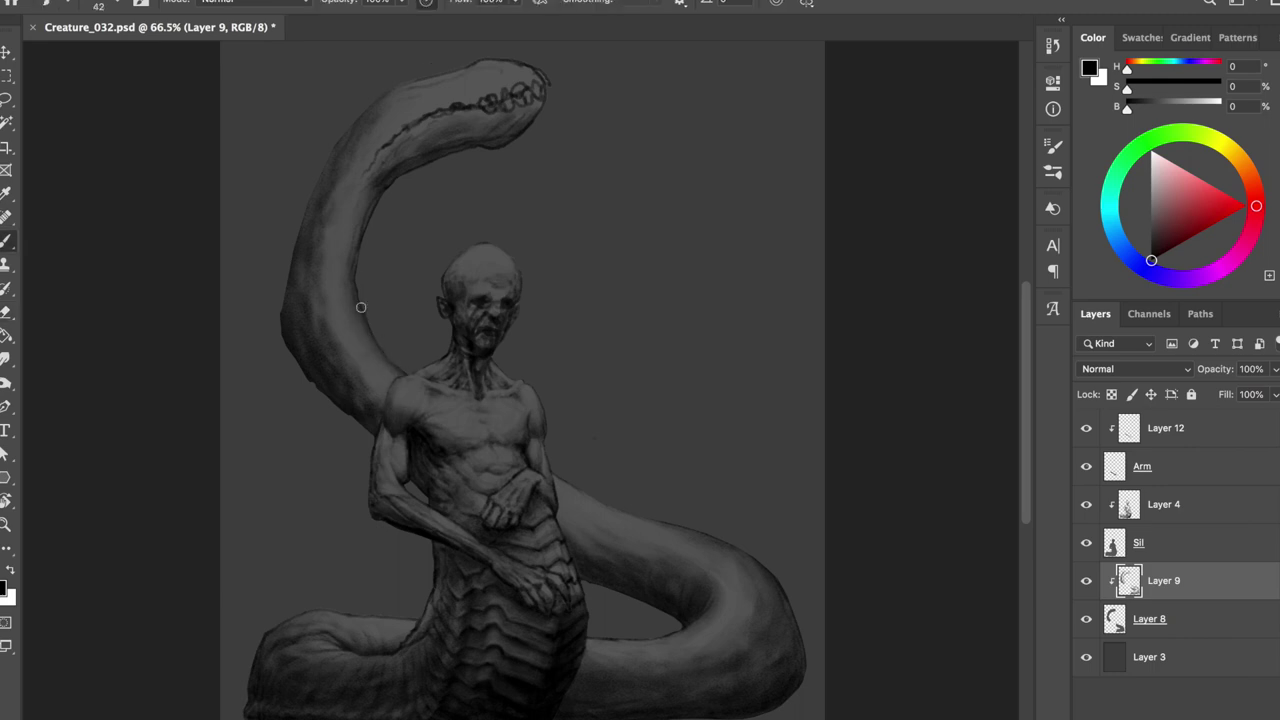
key("e")
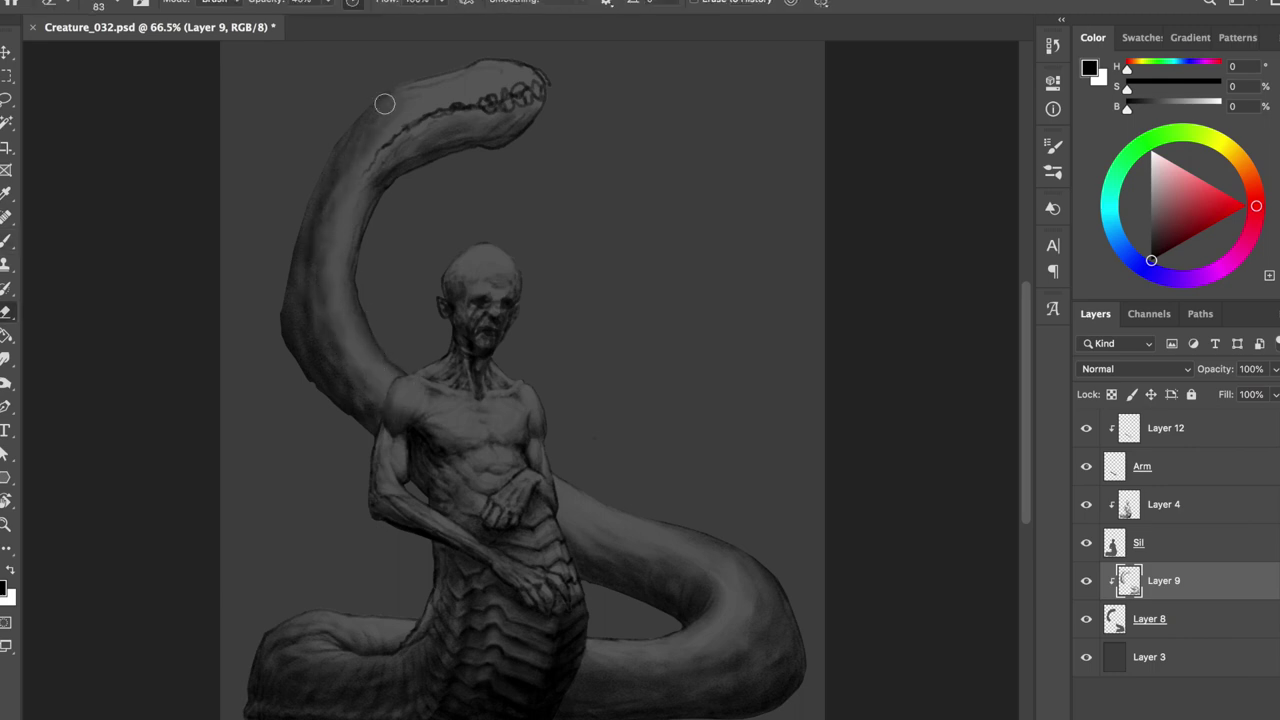
left_click_drag(340, 200, 341, 201)
key("b")
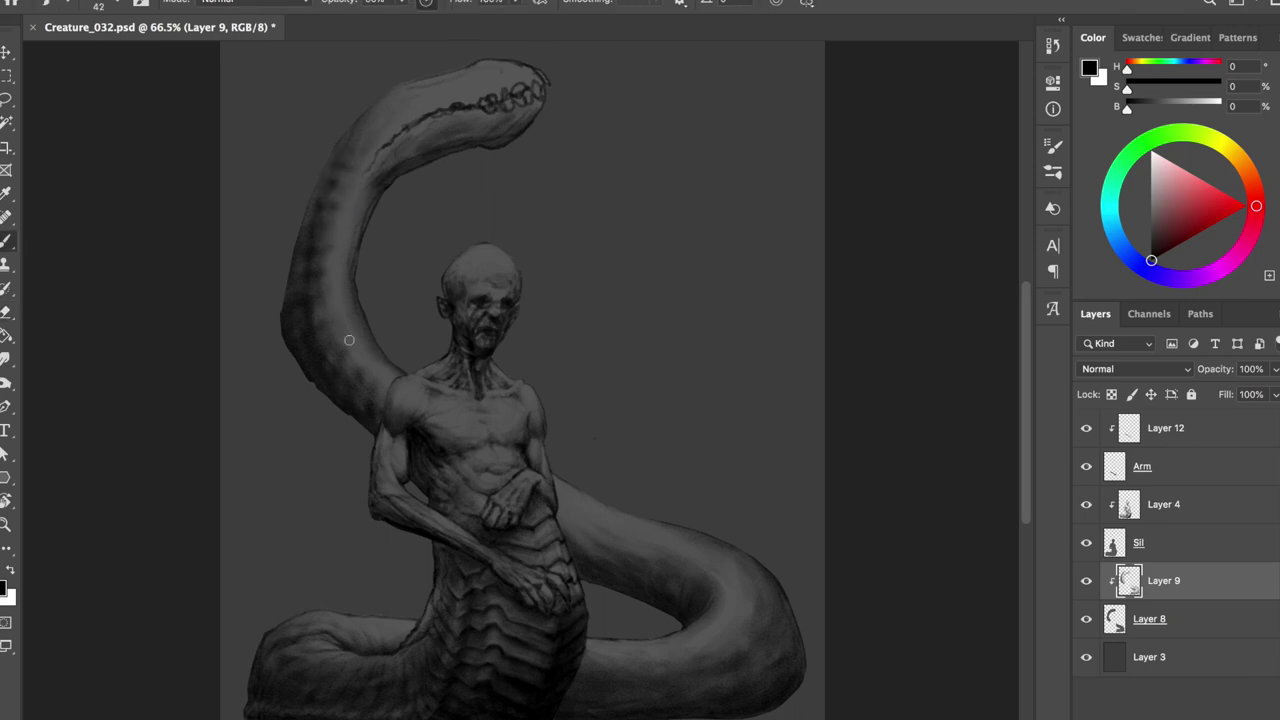
key("ctrl+s")
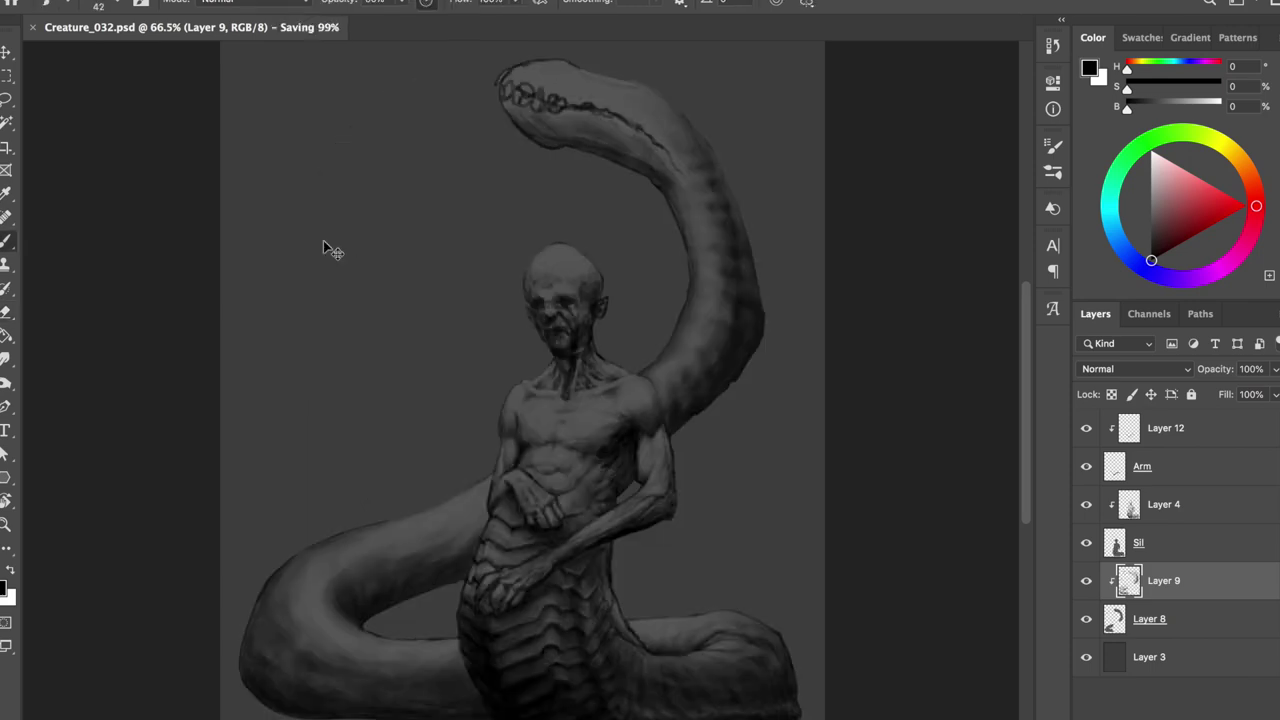
- Add broad strokes along the snake's right edge with a 75 px brush, then save
mouse_move(728, 548)
left_mouse_down()
mouse_move(766, 560)
mouse_move(790, 628)
left_mouse_up()
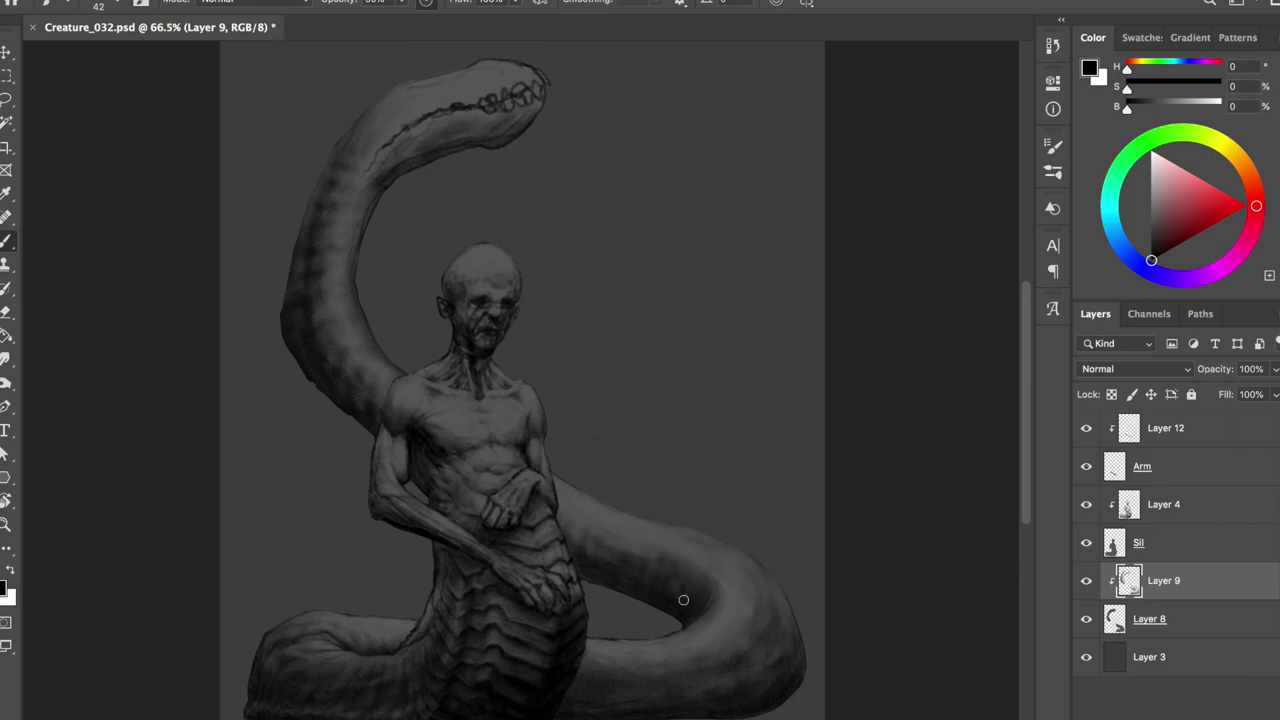
left_click_drag(614, 570, 548, 512)
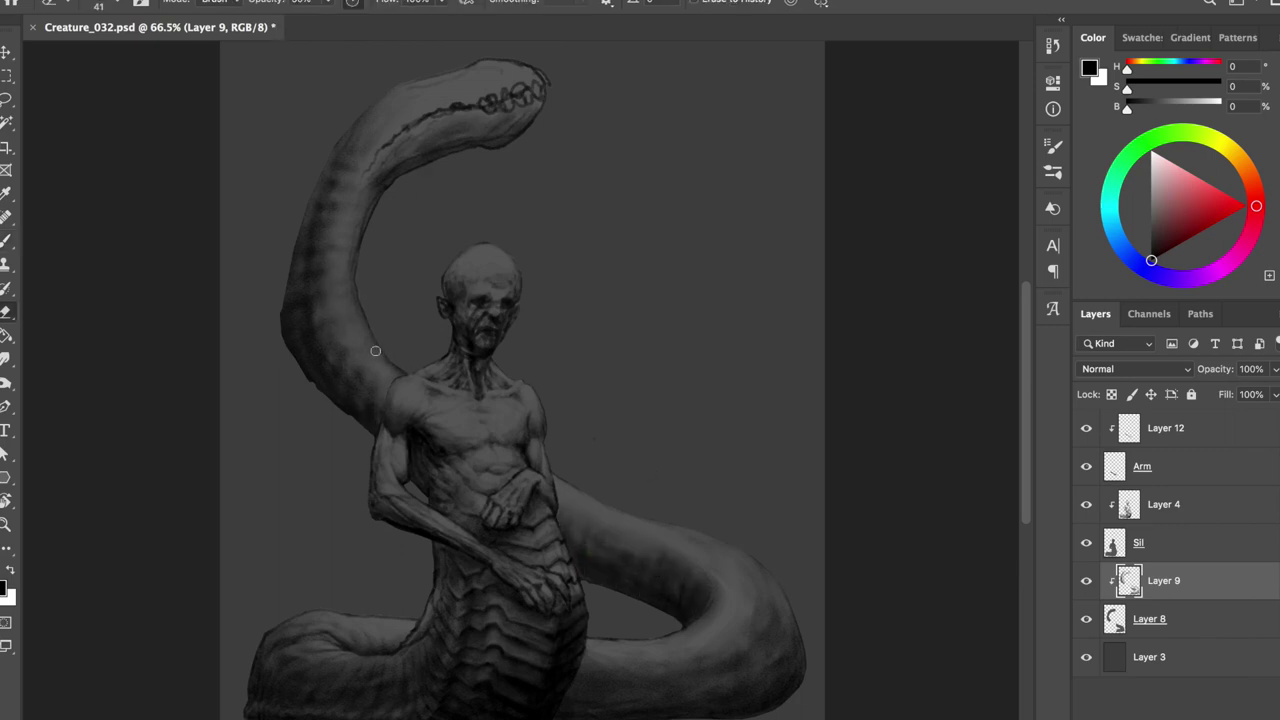
left_click_drag(364, 232, 322, 277)
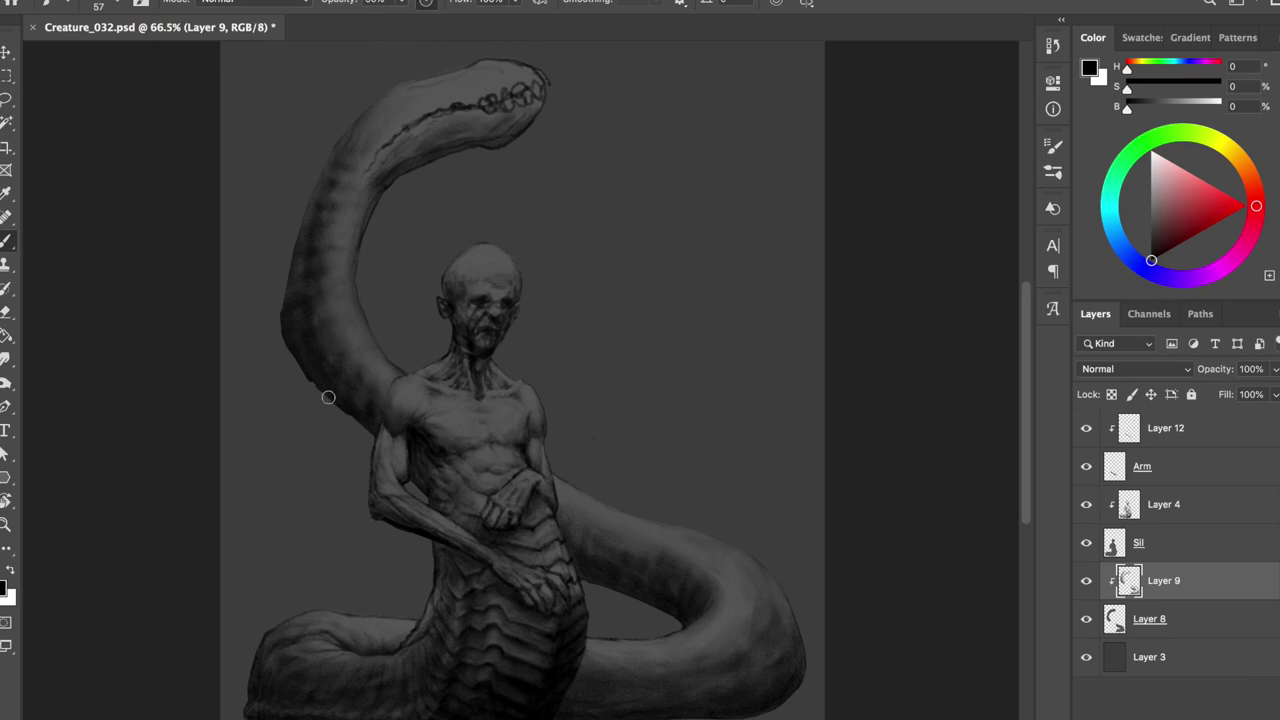
key("e")
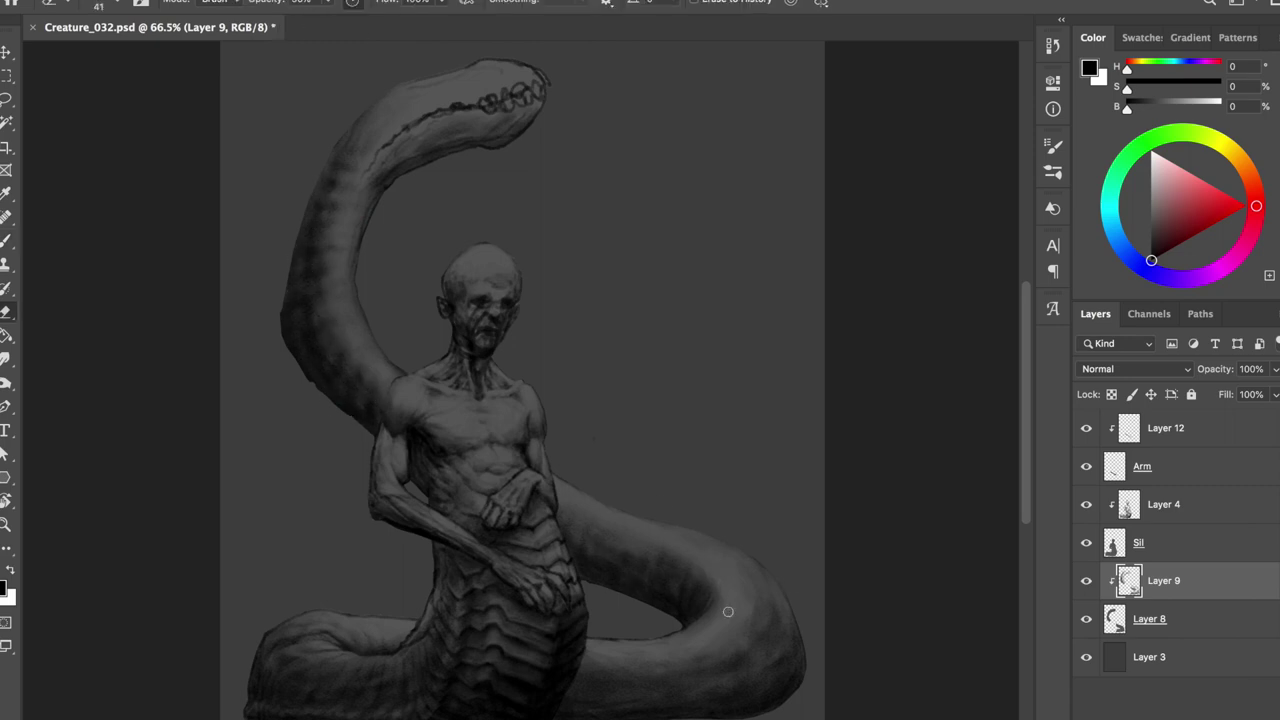
key("b")
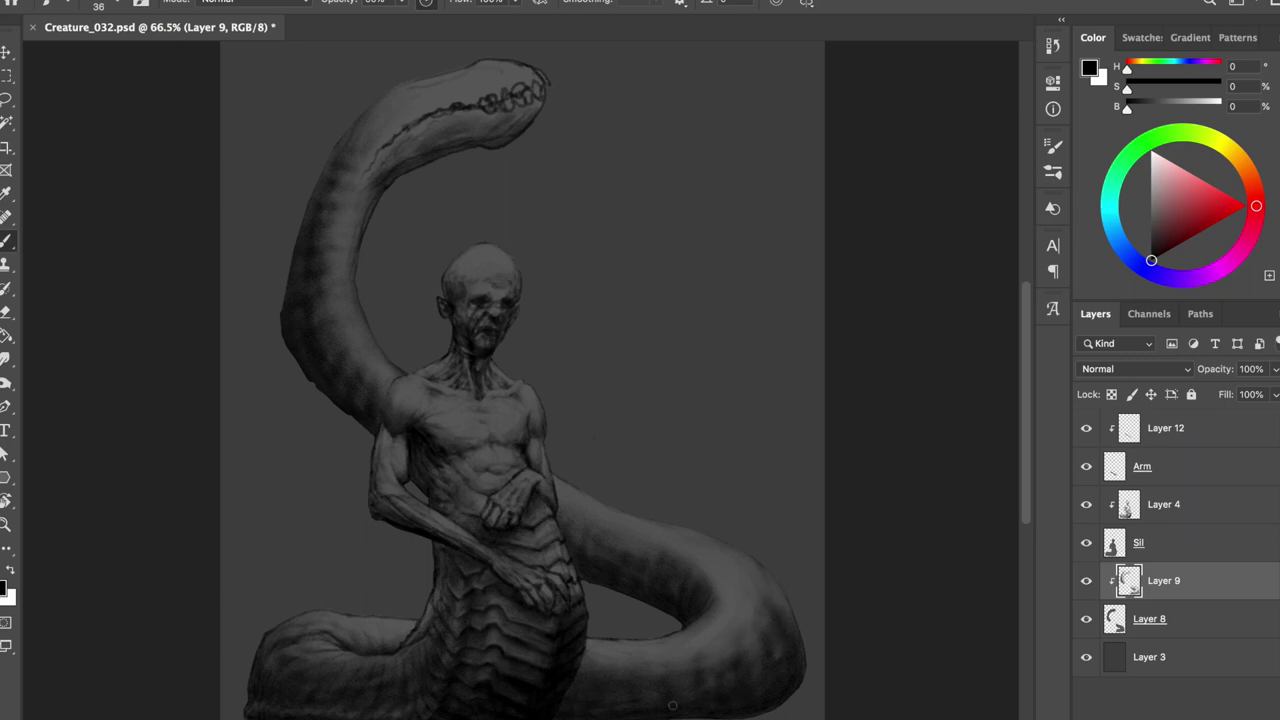
key("e")
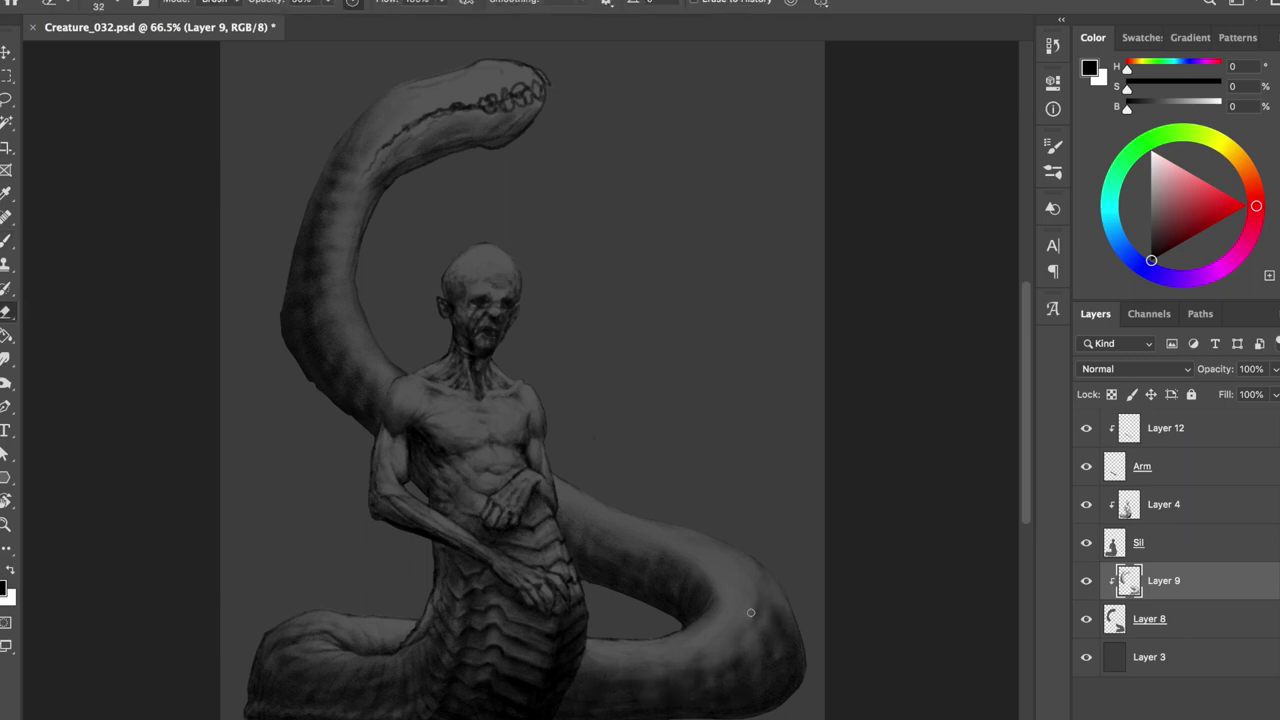
key("b")
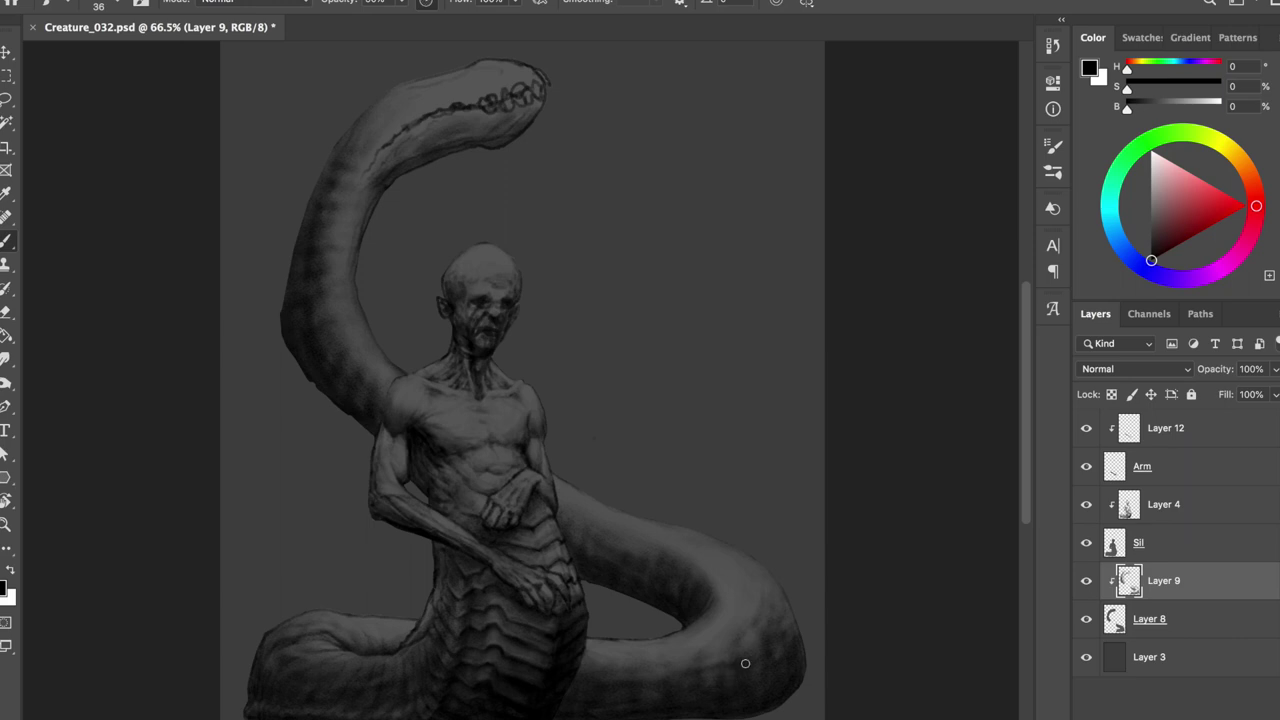
key("ctrl+s")
- Reselect Layer 9 and shrink the brush to 15 px for detail work
left_click(354, 649, "ctrl")
left_click(391, 557, "ctrl")
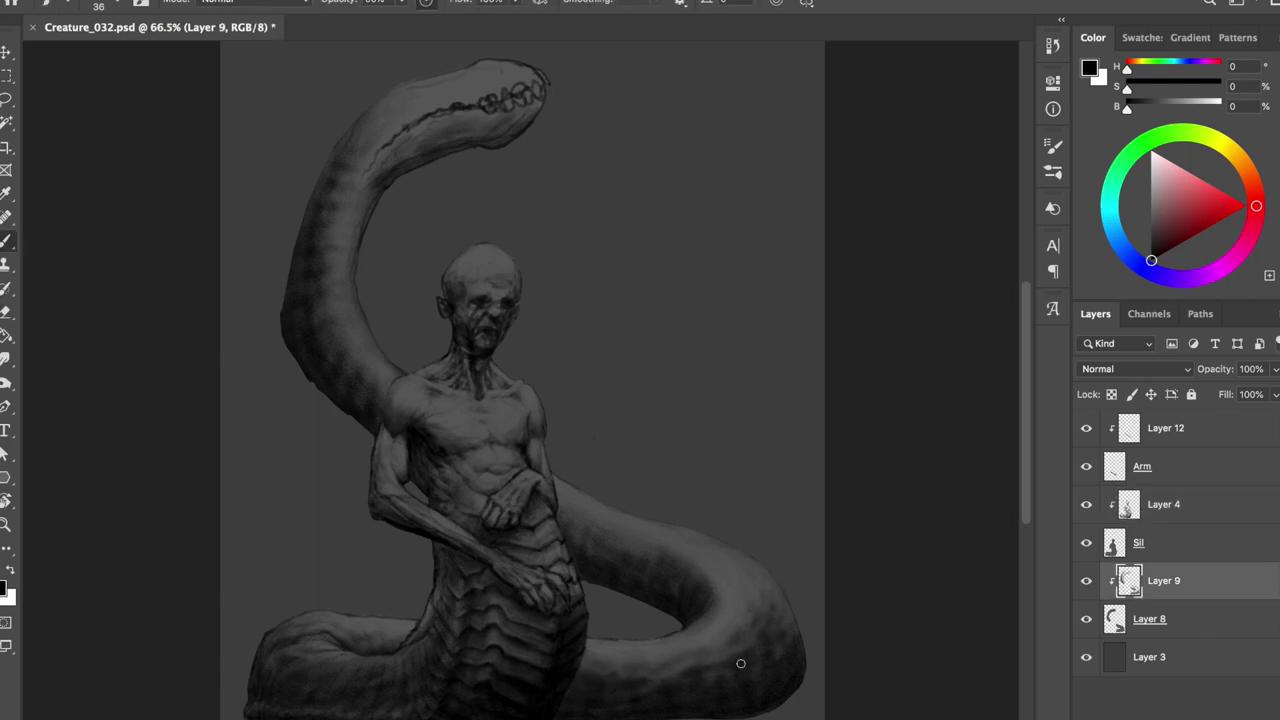
key("e")
key("b")
left_click_drag(670, 466, 652, 550)
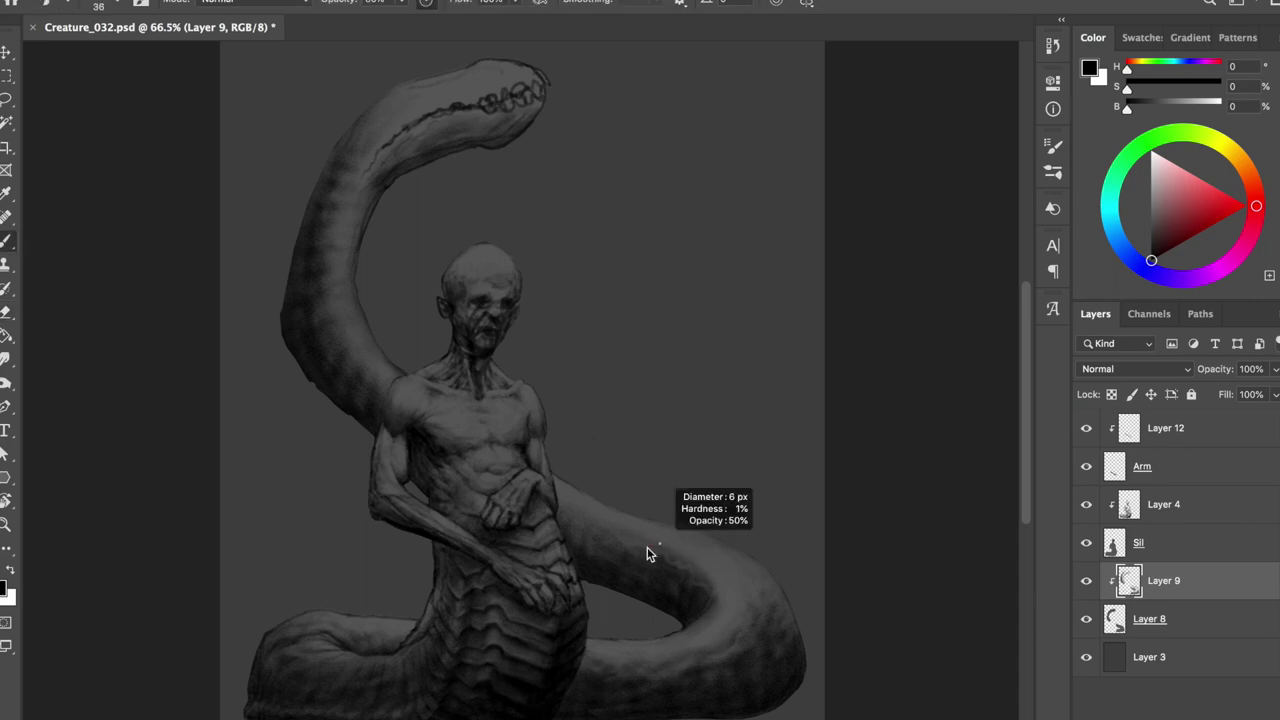
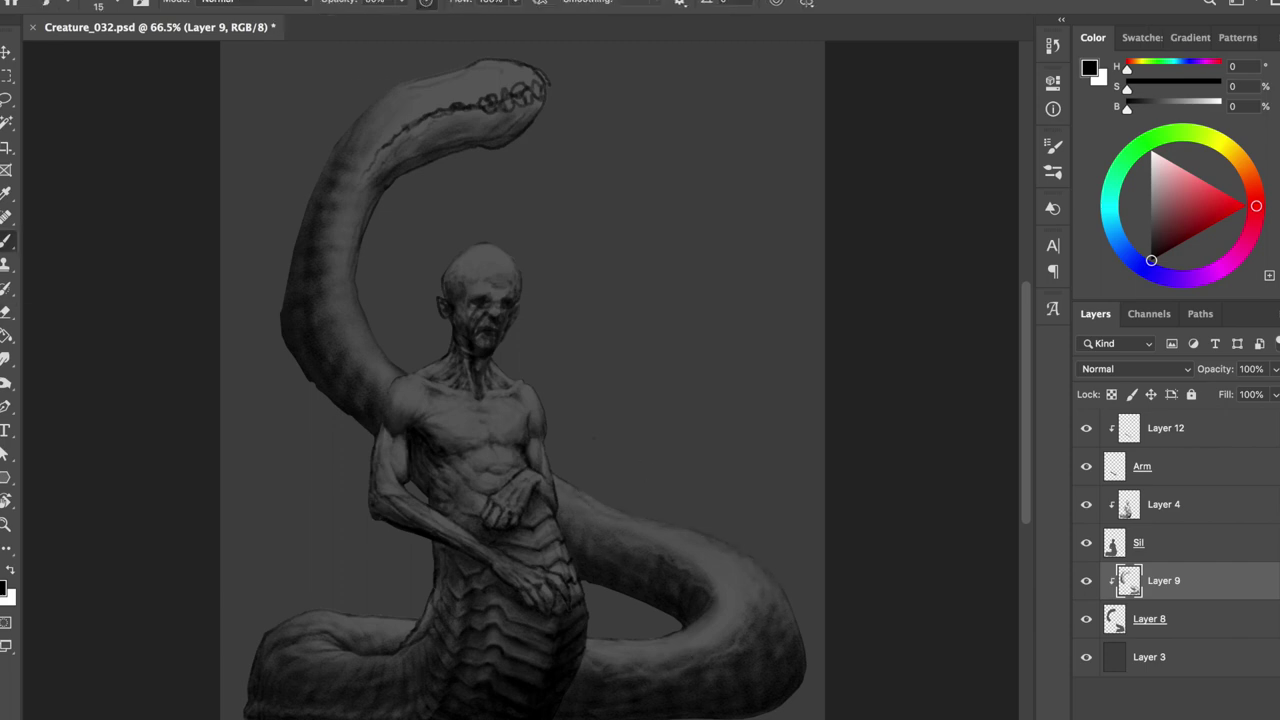
- On Layer 9, darken the appendage's upper neck and add subtle shading beside the torso
key("alt+bracketright")
key("alt+bracketright")
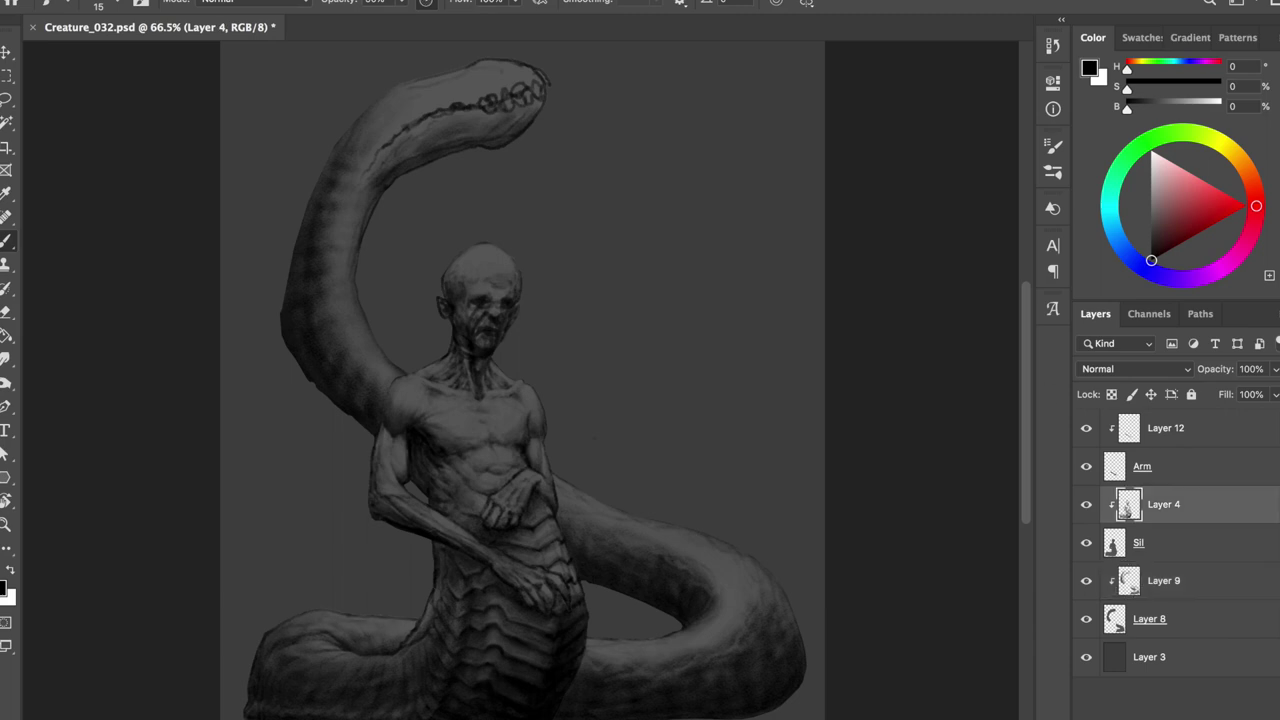
key("alt+bracketleft")
key("alt+bracketleft")
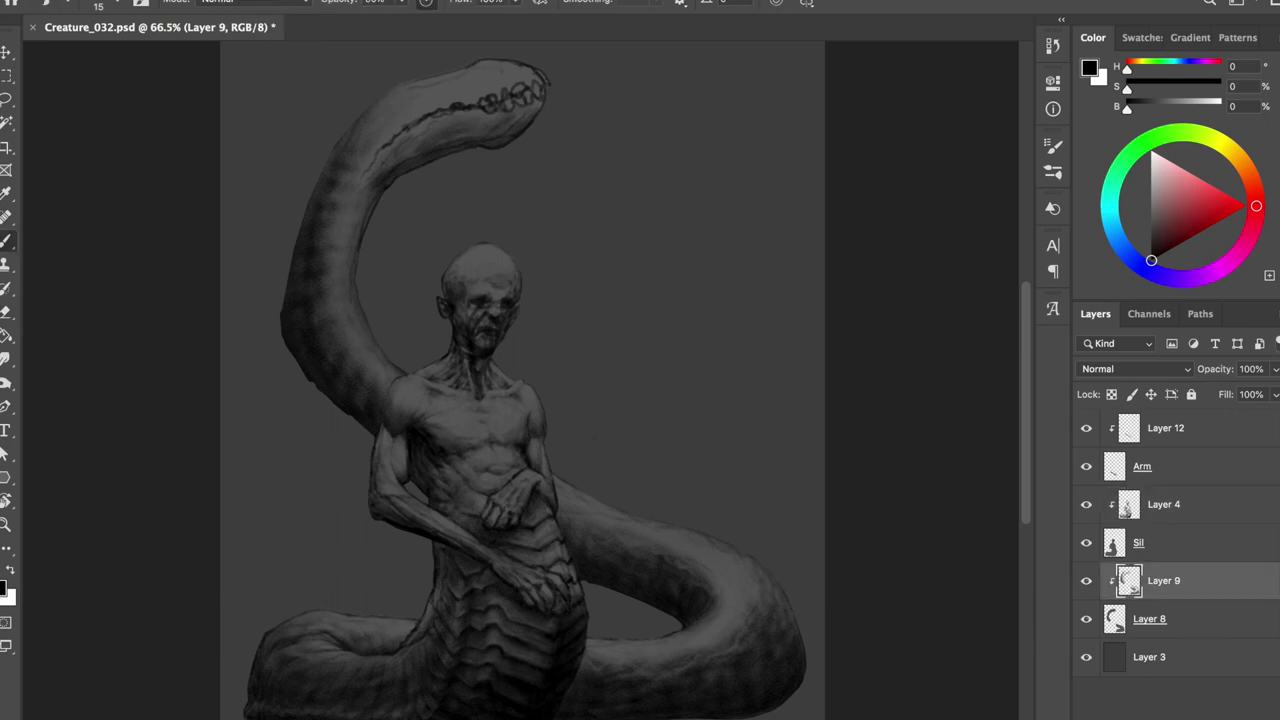
key("e")
key("b")
key("ctrl+shift+h")
key("ctrl+shift+h")
key("ctrl+shift+h")
mouse_move(698, 192)
left_mouse_down()
mouse_move(726, 249)
mouse_move(718, 280)
mouse_move(716, 268)
left_mouse_up()
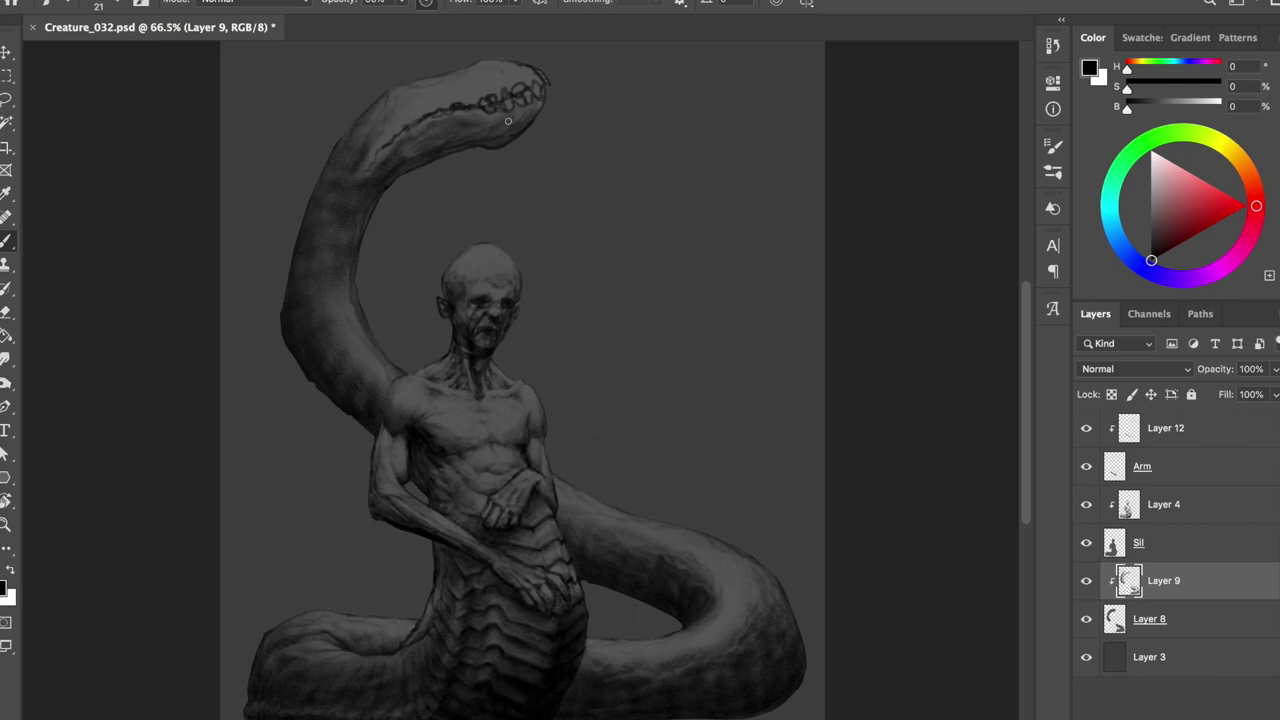
left_click_drag(376, 360, 362, 396)
- Hatch ridge marks across the neck and lighten streaks on its left side
key("e")
key("ctrl+s")
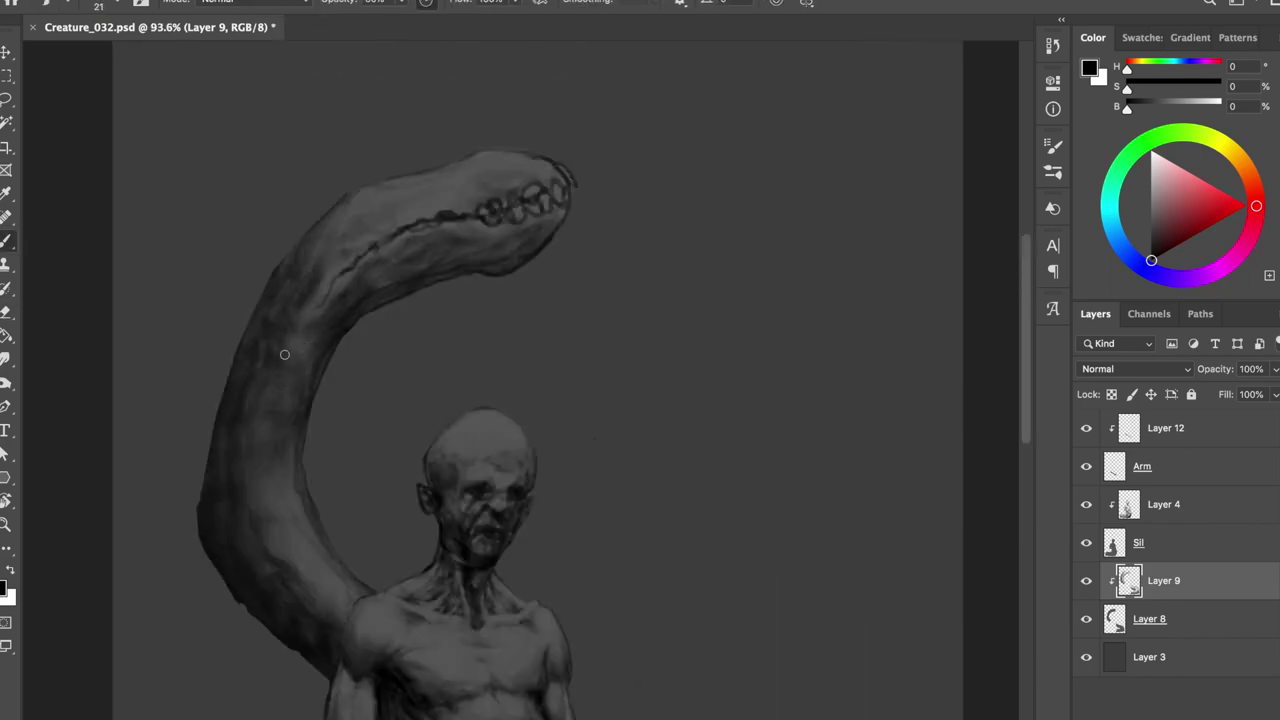
left_click_drag(295, 306, 296, 342)
key("e")
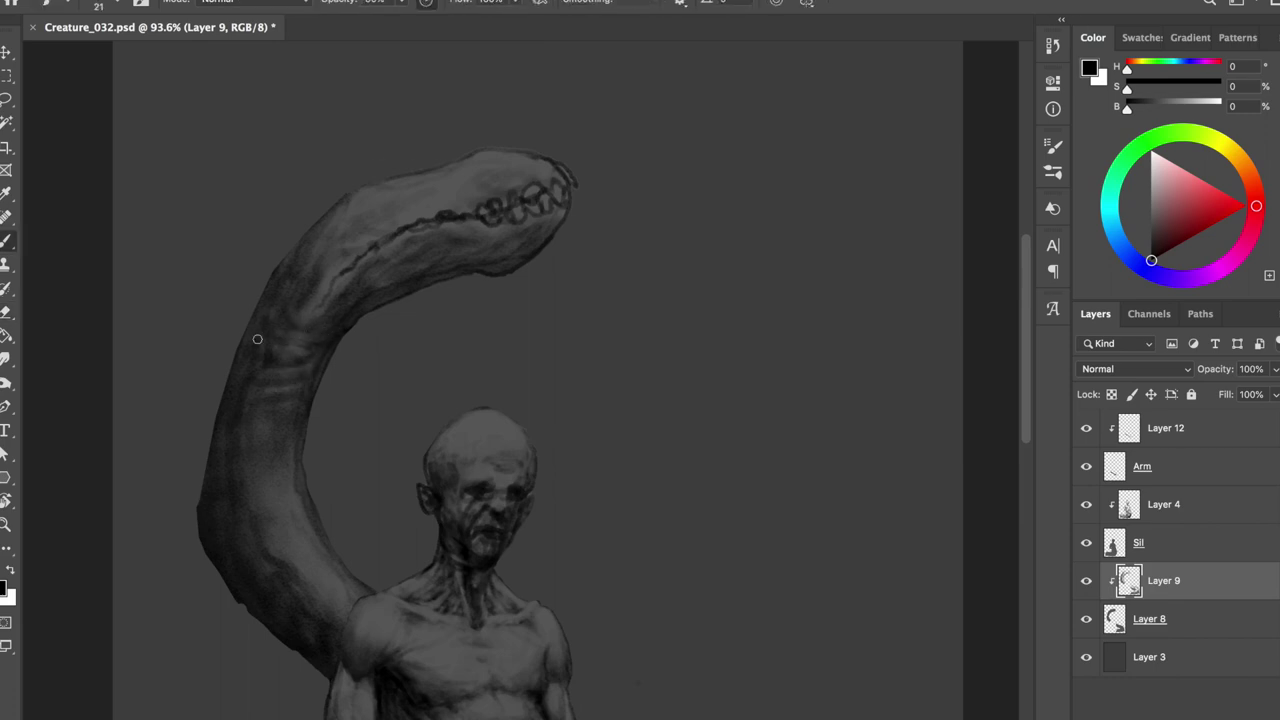
left_click_drag(251, 400, 240, 403)
key("b")
- Paint darker and lighter strokes along the lower neck, then save
key("ctrl+s")
key("e")
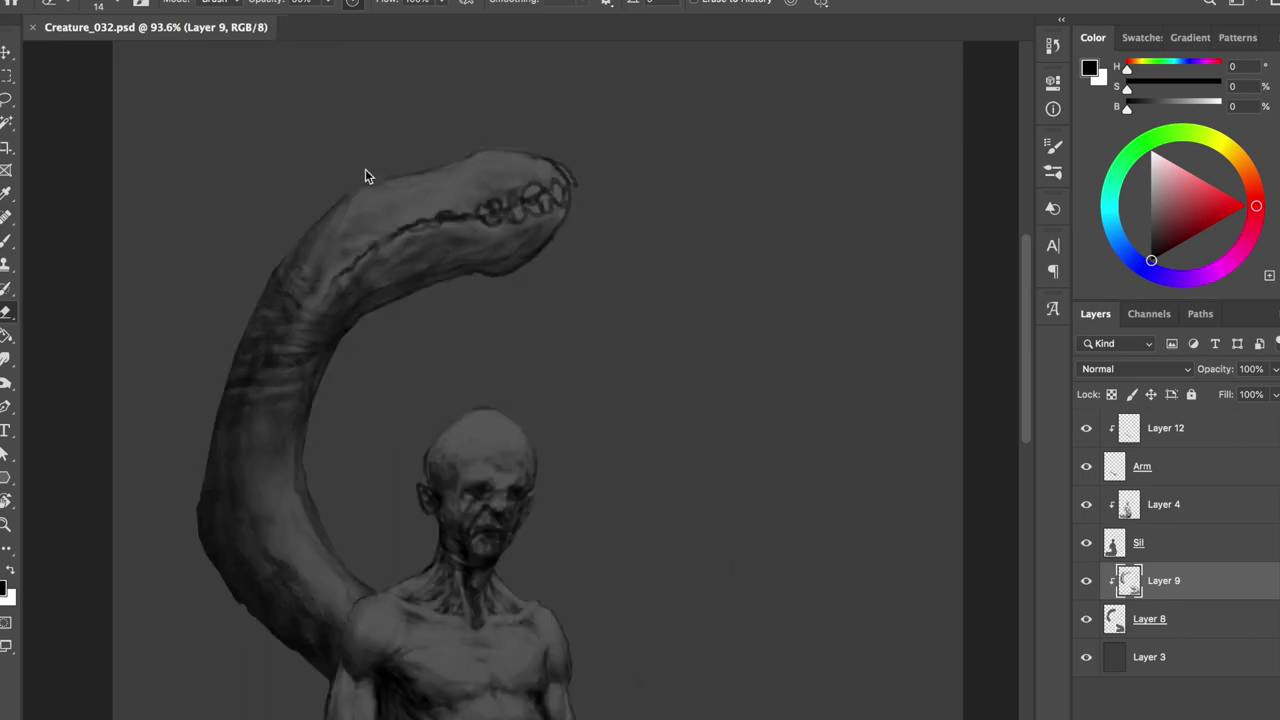
key("b")
mouse_move(272, 440)
left_mouse_down()
mouse_move(280, 505)
mouse_move(296, 423)
mouse_move(252, 436)
mouse_move(234, 470)
left_mouse_up()
left_click_drag(292, 506, 256, 469)
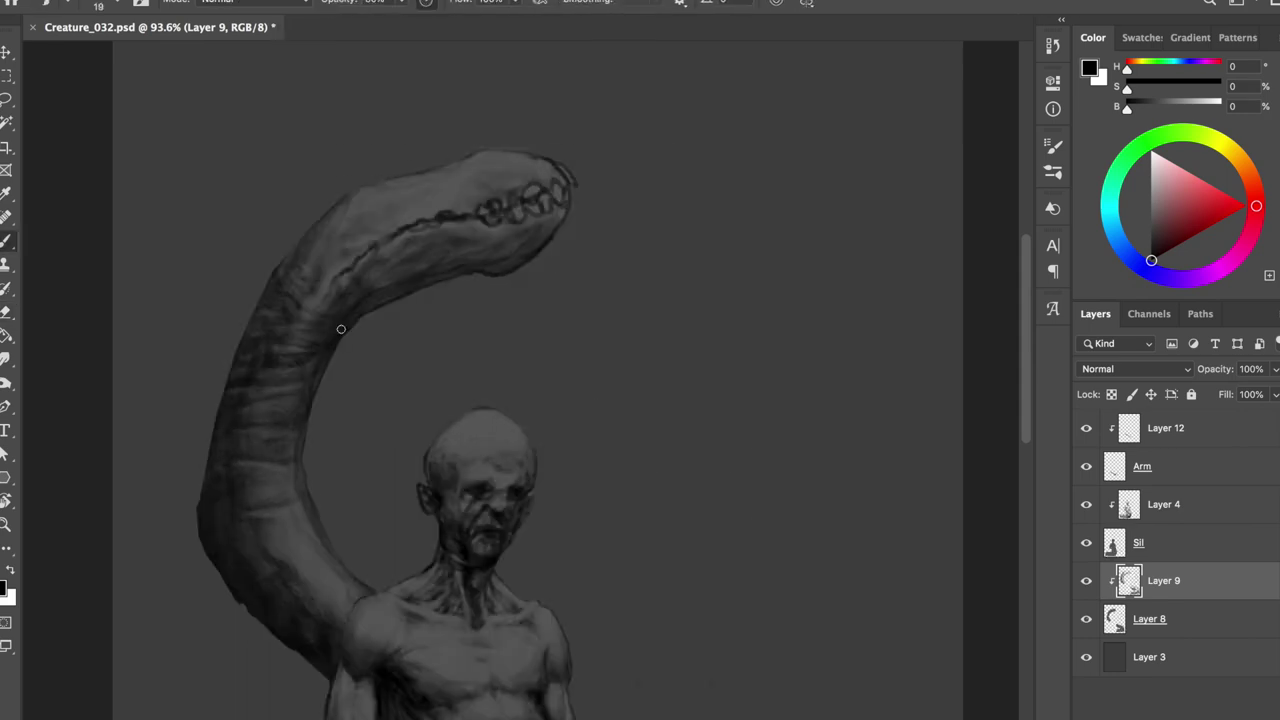
key("ctrl+minus")
key("e")
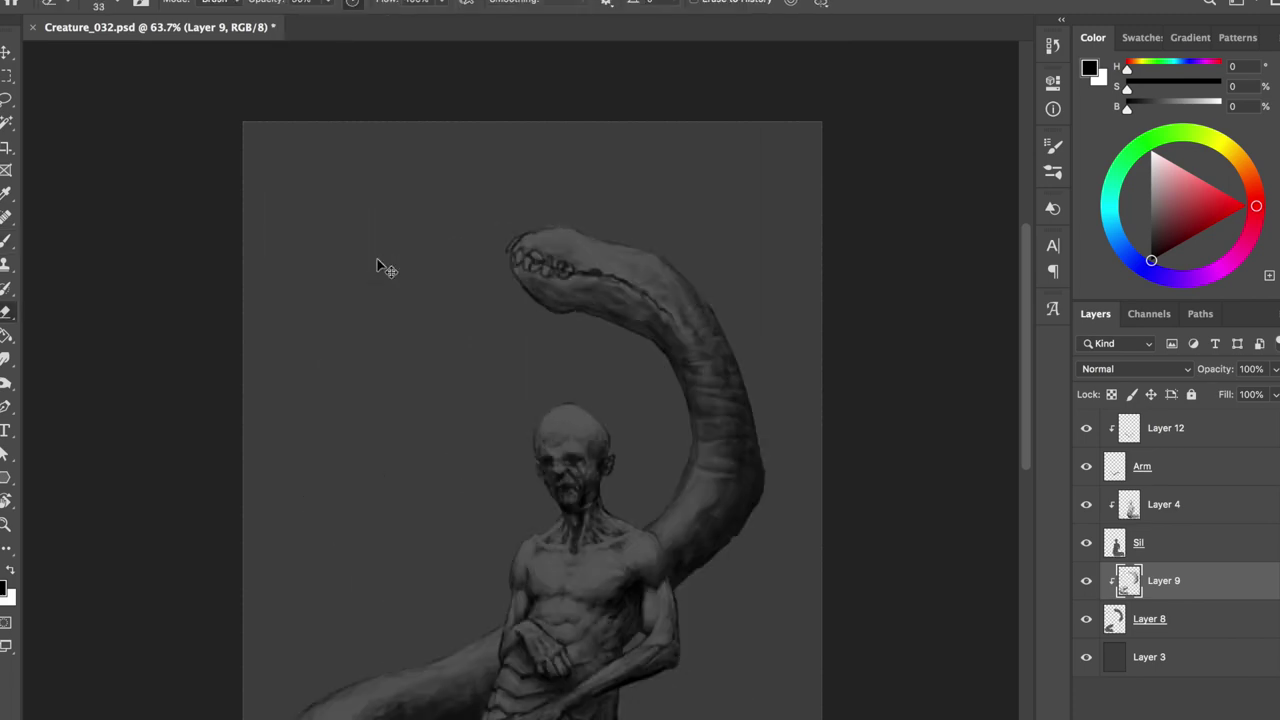
- Zoom in on the worm's head and set up a small brush for detail
scroll(377, 266, "up", 3)
key("b")
left_click_drag(503, 177, 441, 178)
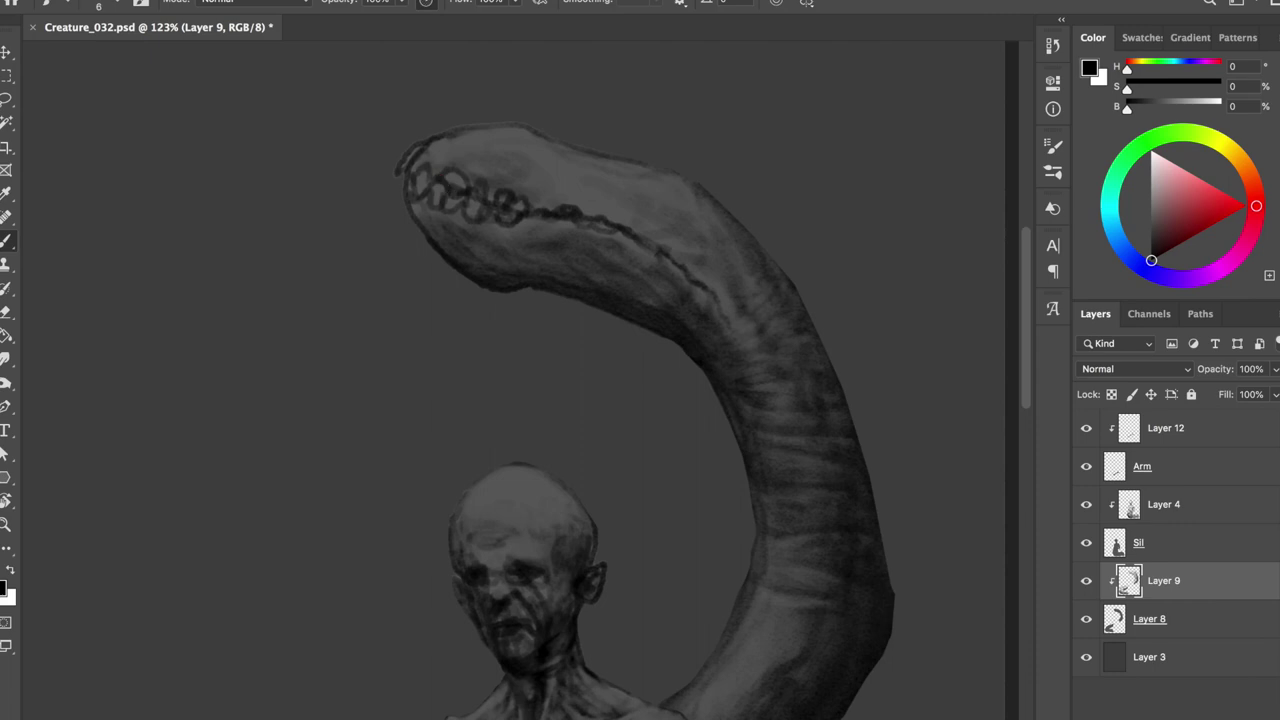
key("e")
key("b")
key("e")
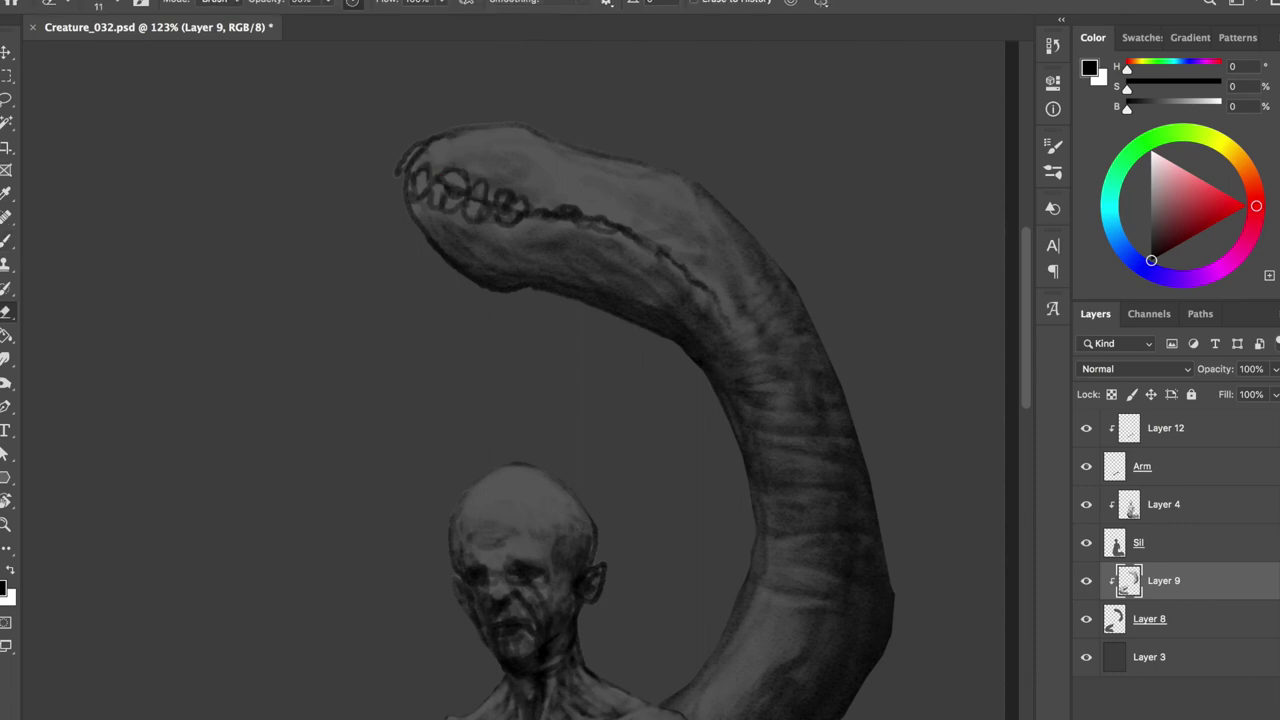
key("b")
key("e")
key("b")
key("e")
key("b")
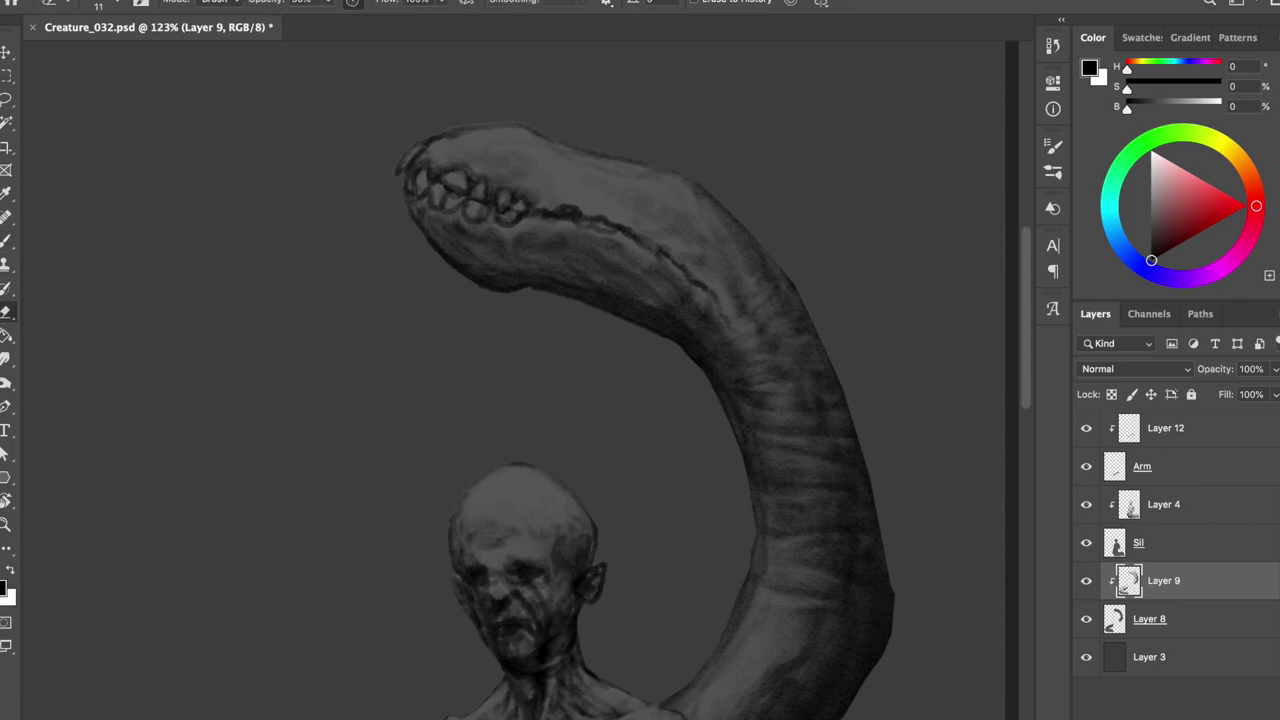
- Darken the mouth line along the jaw, save, and clean a spot near the mouth
left_click_drag(581, 221, 615, 233)
key("e")
key("b")
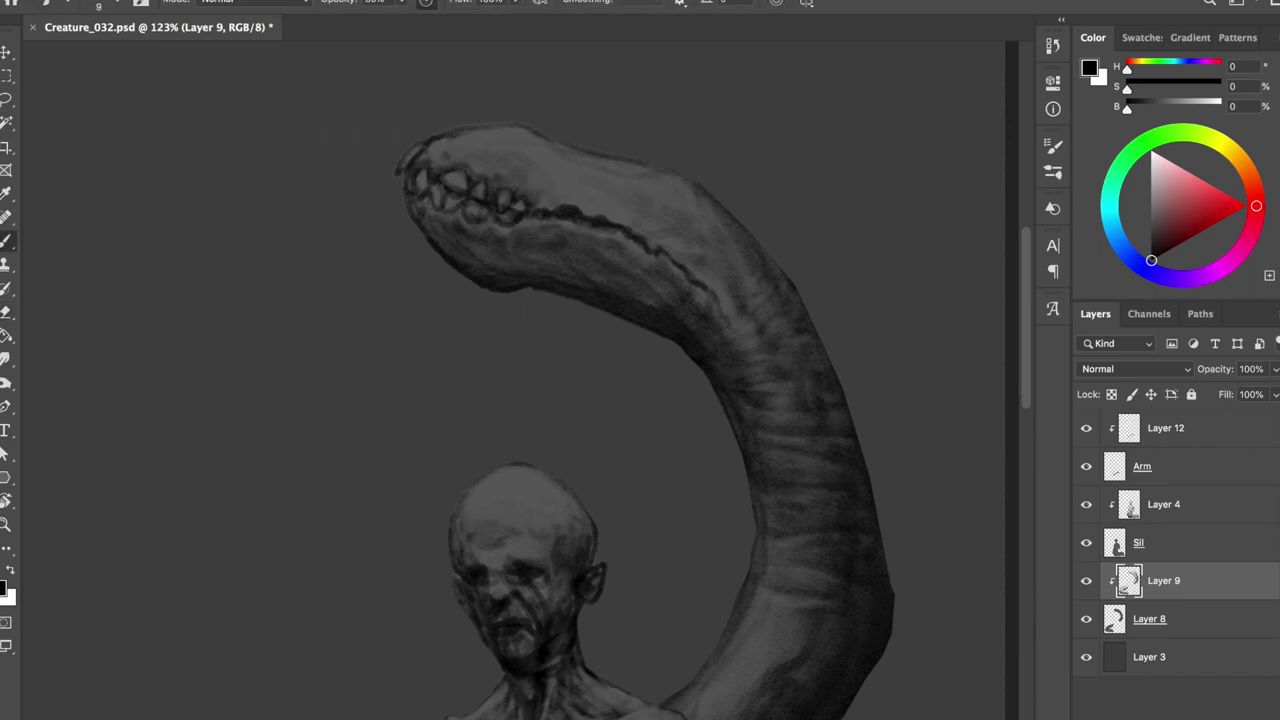
key("ctrl+s")
key("e")
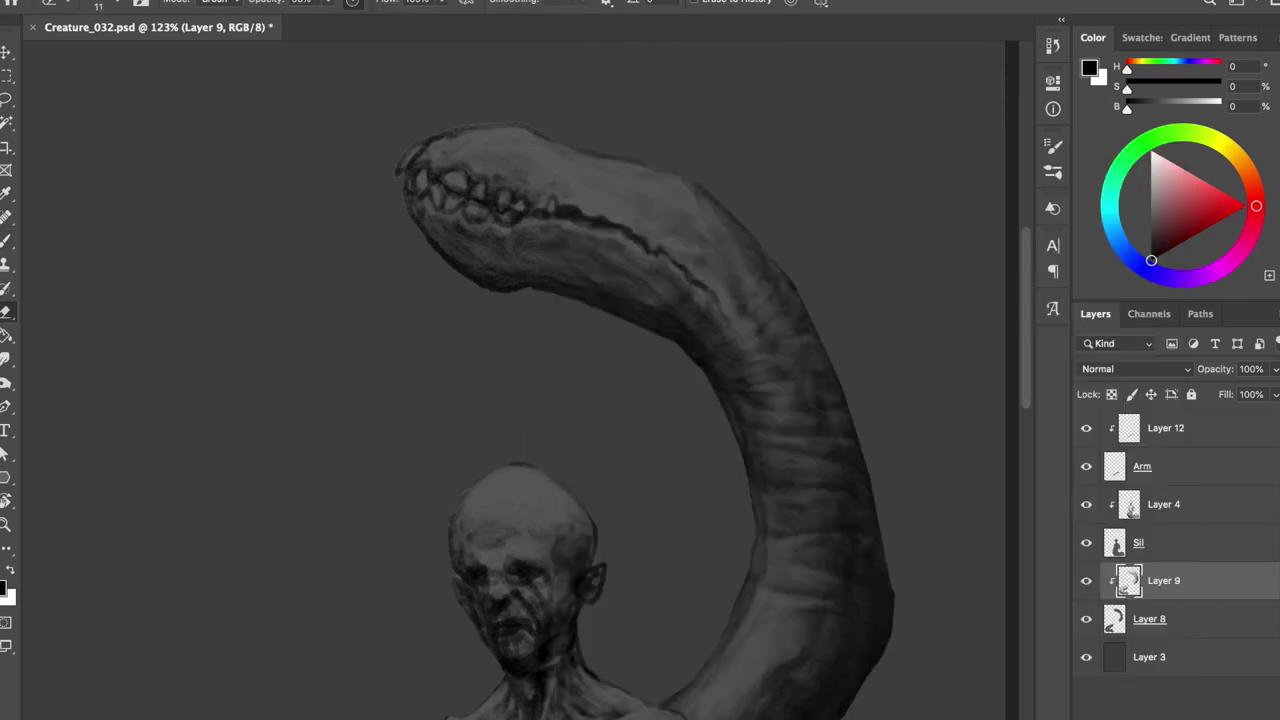
left_click(592, 228)
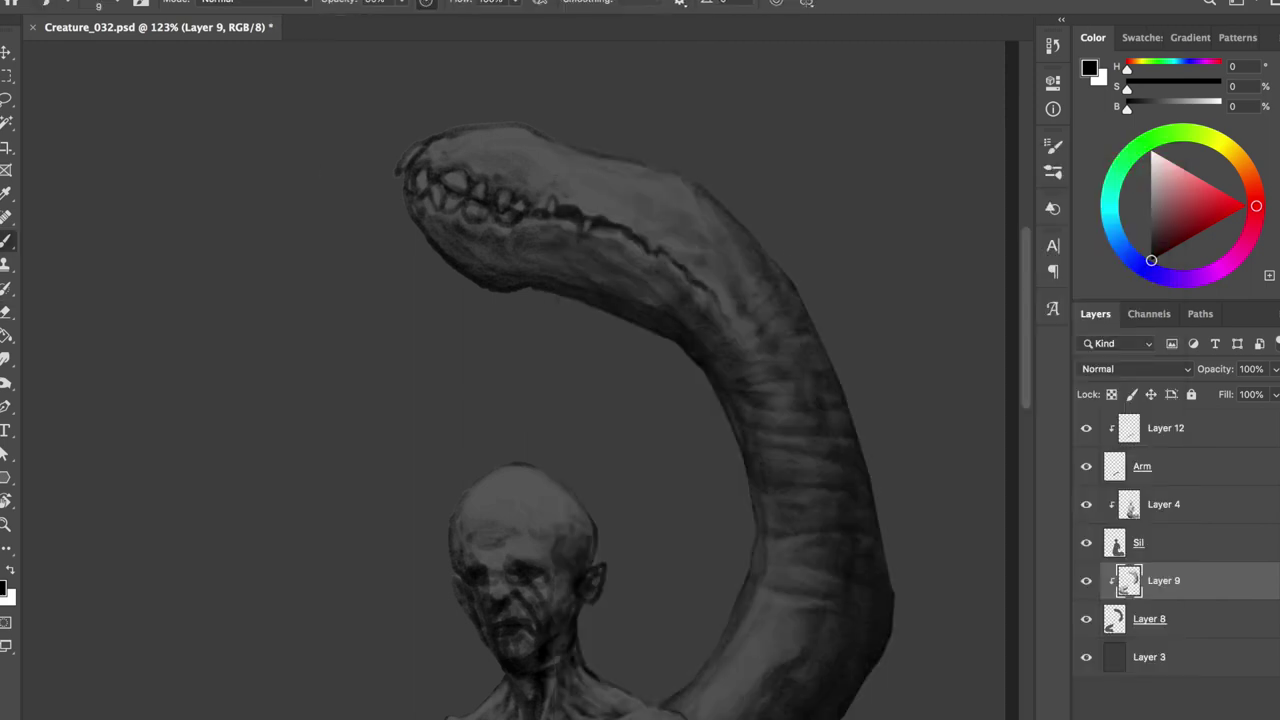
key("b")
- With a size 20 brush, add faint highlights along the top of the head; mirror-check and save
key("e")
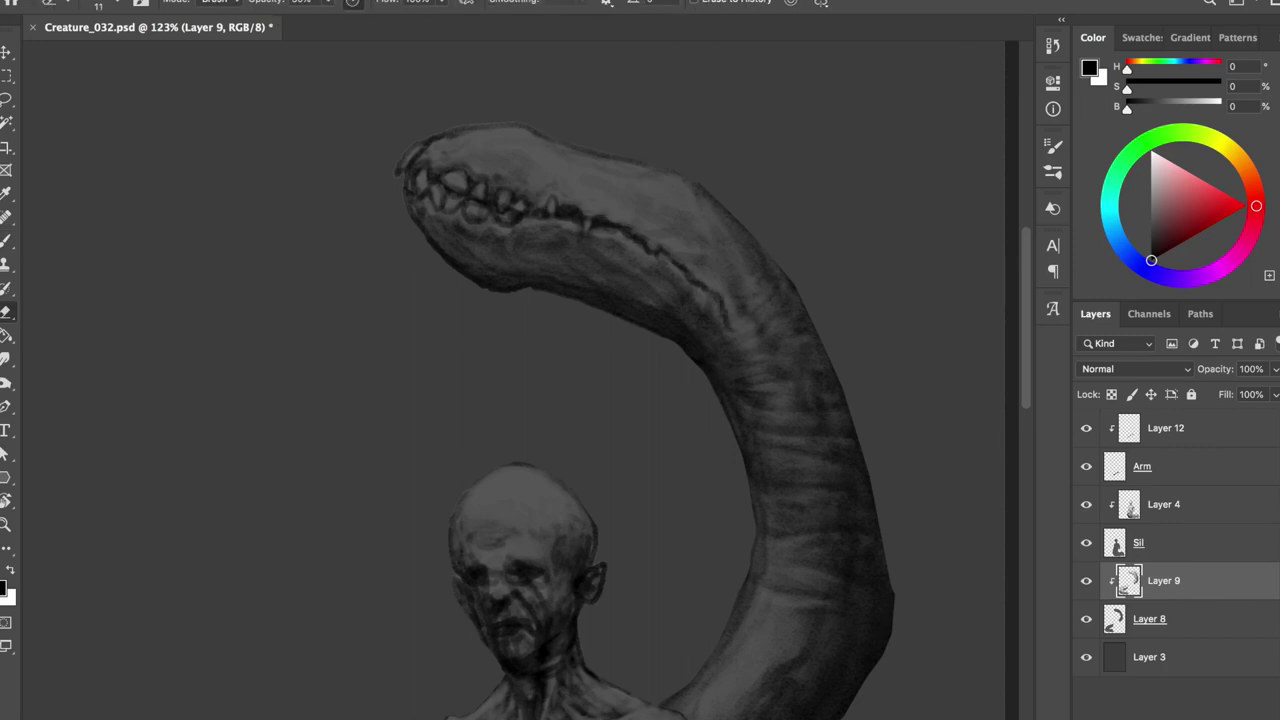
key("h")
key("b")
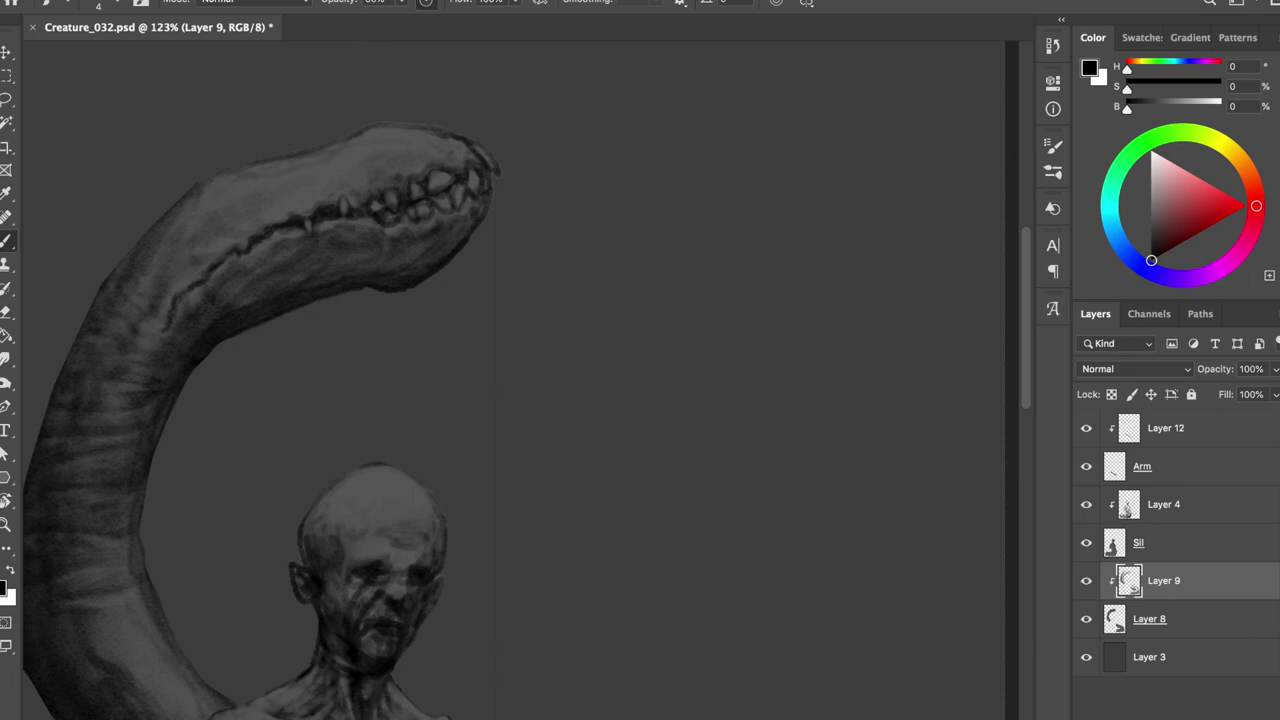
key("bracketright")
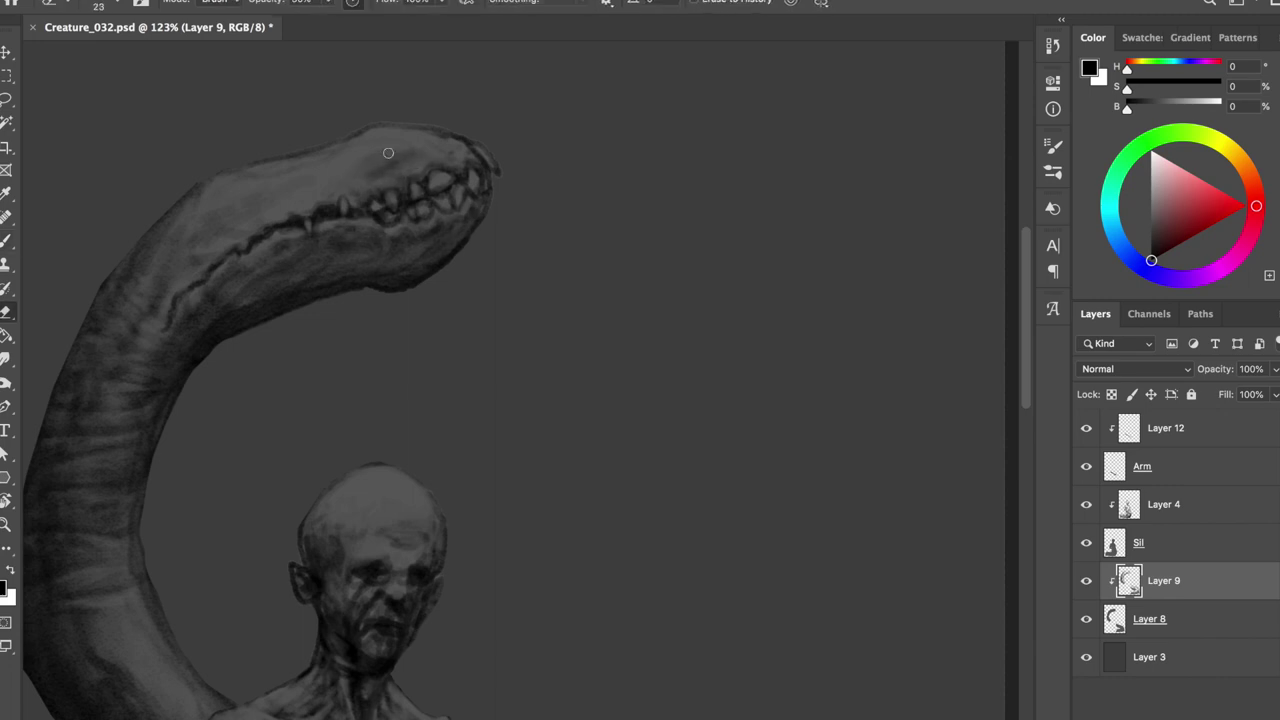
left_click_drag(223, 234, 281, 191)
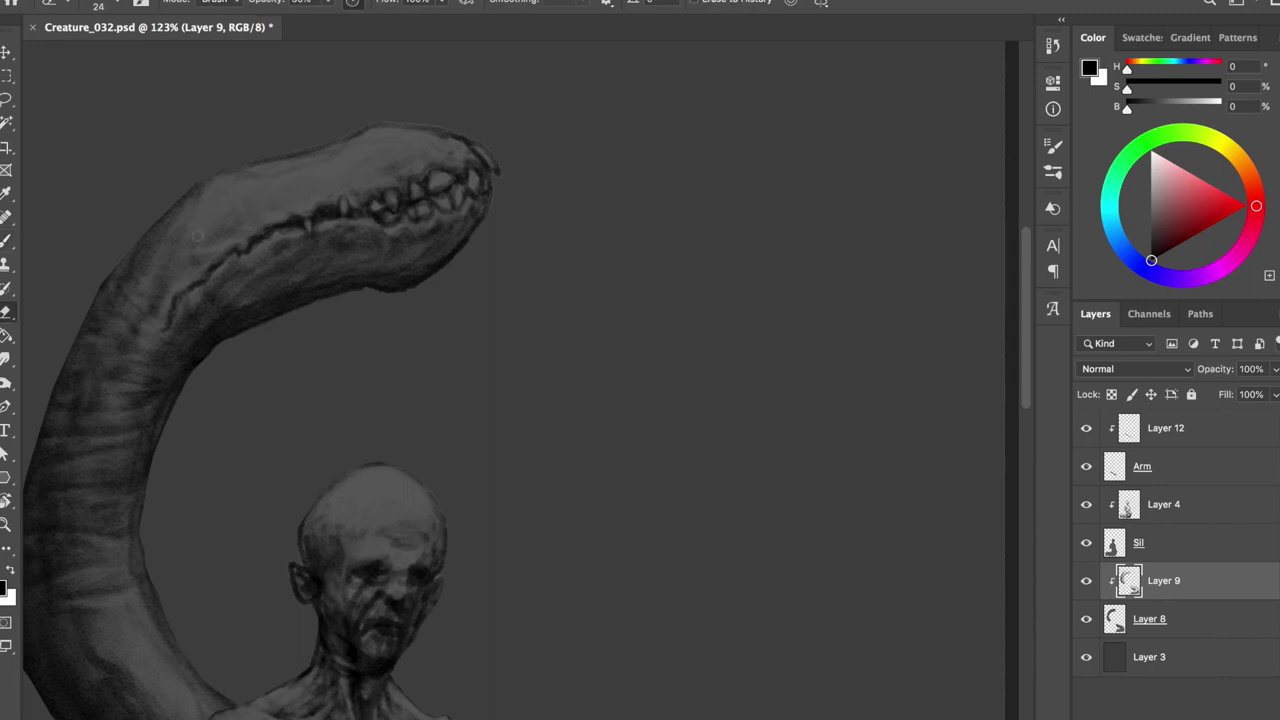
left_click_drag(314, 186, 401, 167)
key("h")
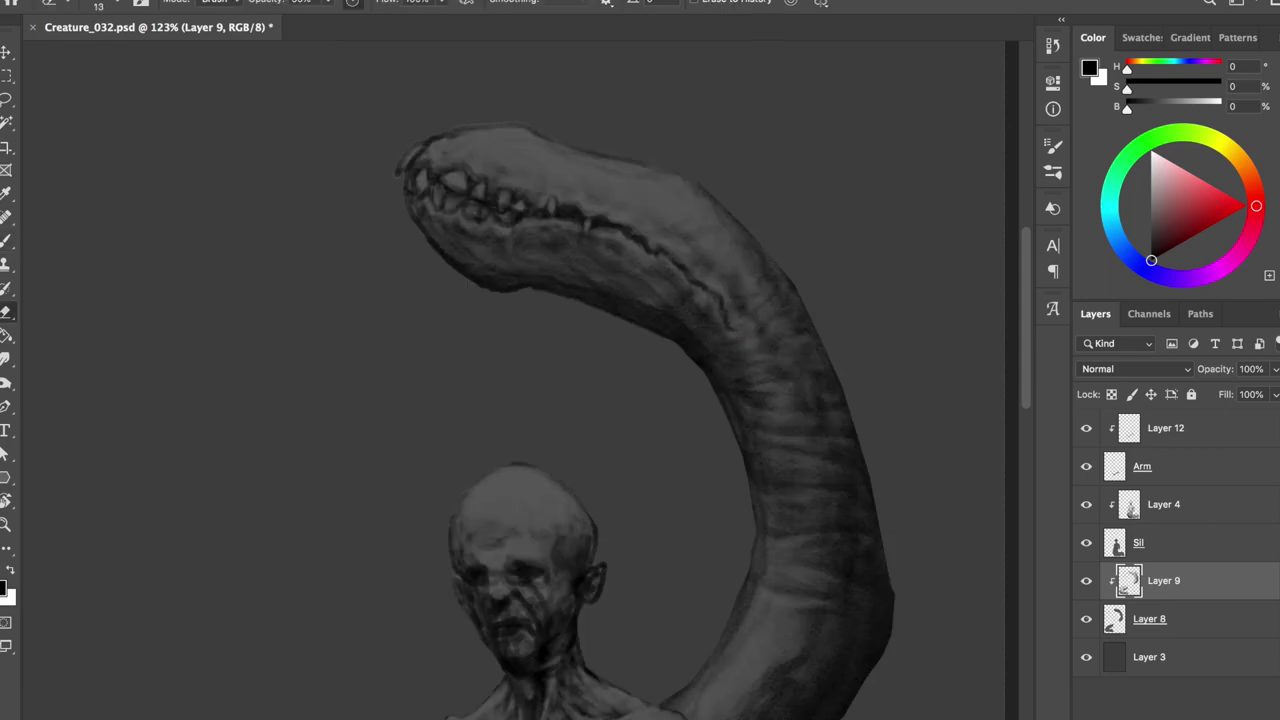
key("h")
key("ctrl+s")
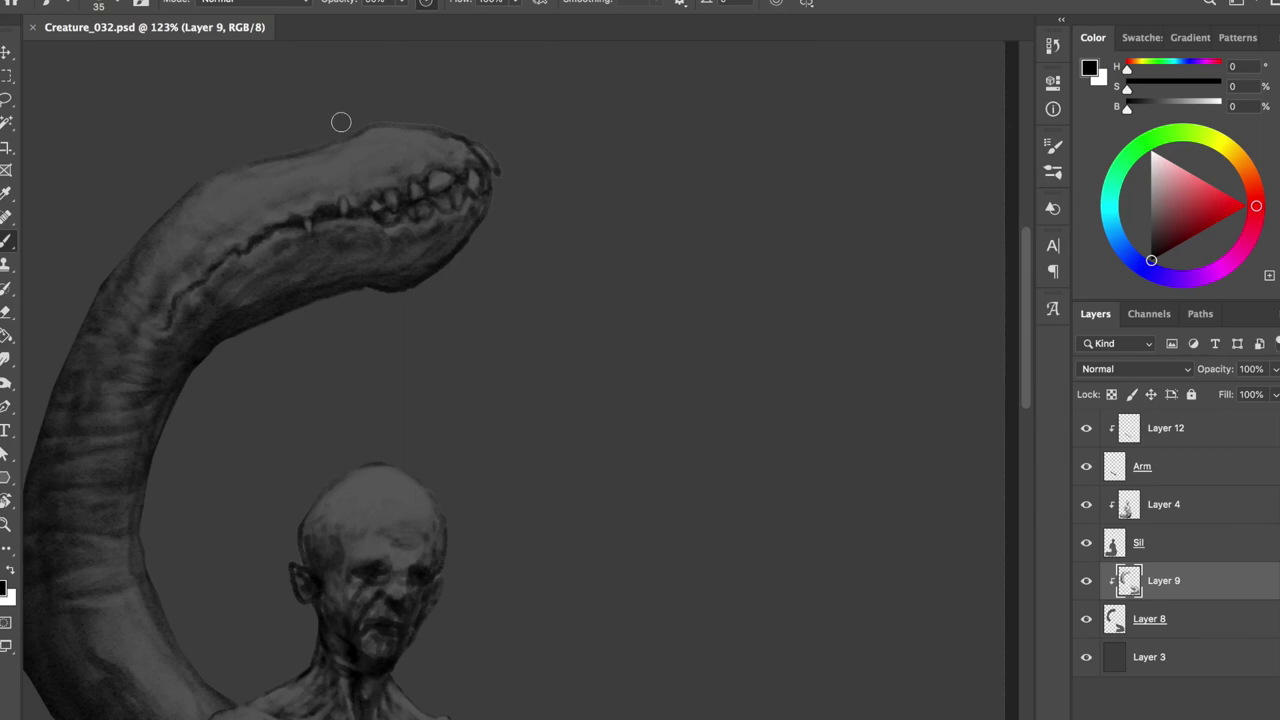
- Zoom out to view the whole figure, briefly selecting Layer 8 before returning to Layer 9
key("ctrl+minus")
scroll(560, 271, "down", 3)
scroll(611, 149, "up", 6)
key("alt+bracketleft")
key("e")
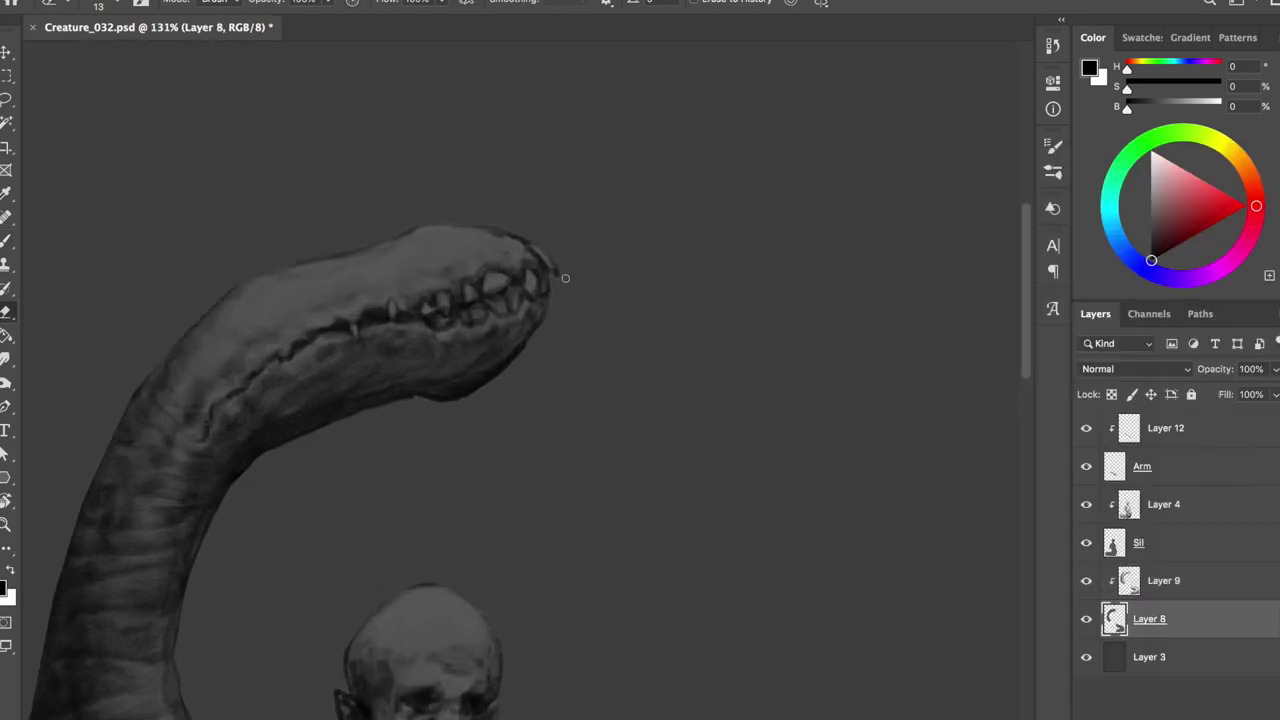
scroll(565, 278, "up", 3)
scroll(490, 398, "down", 3)
scroll(510, 300, "down", 3)
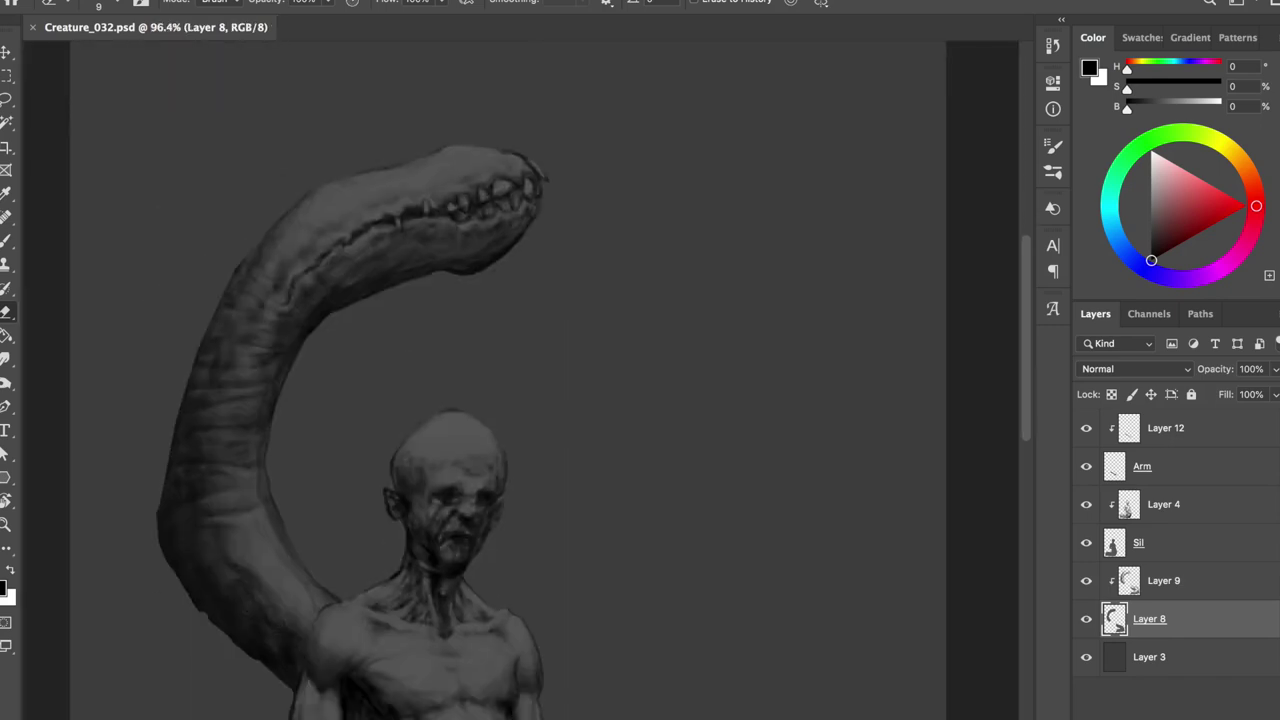
scroll(529, 140, "up", 5)
key("alt+bracketright")
- Choose the hard round 22 px brush preset at 100% hardness
right_click(642, 281)
double_click(808, 477)
scroll(551, 192, "up", 2)
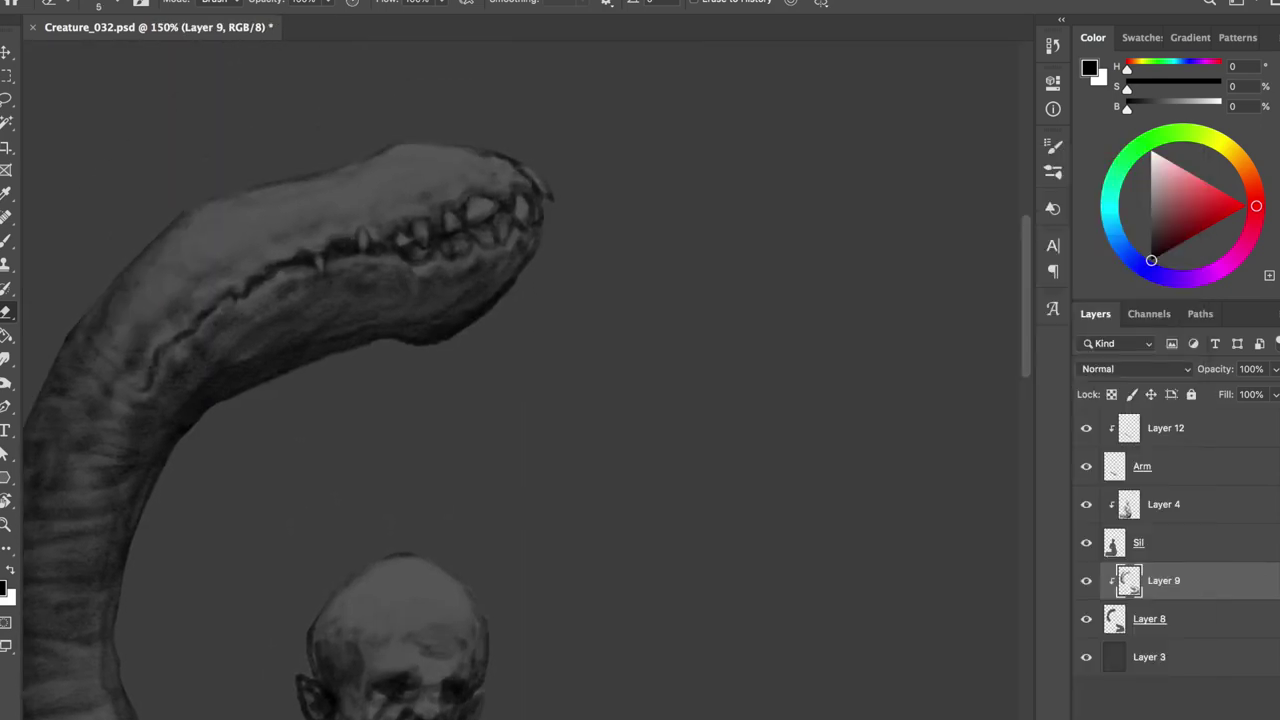
key("b")
scroll(334, 234, "down", 5)
scroll(374, 409, "down", 1)
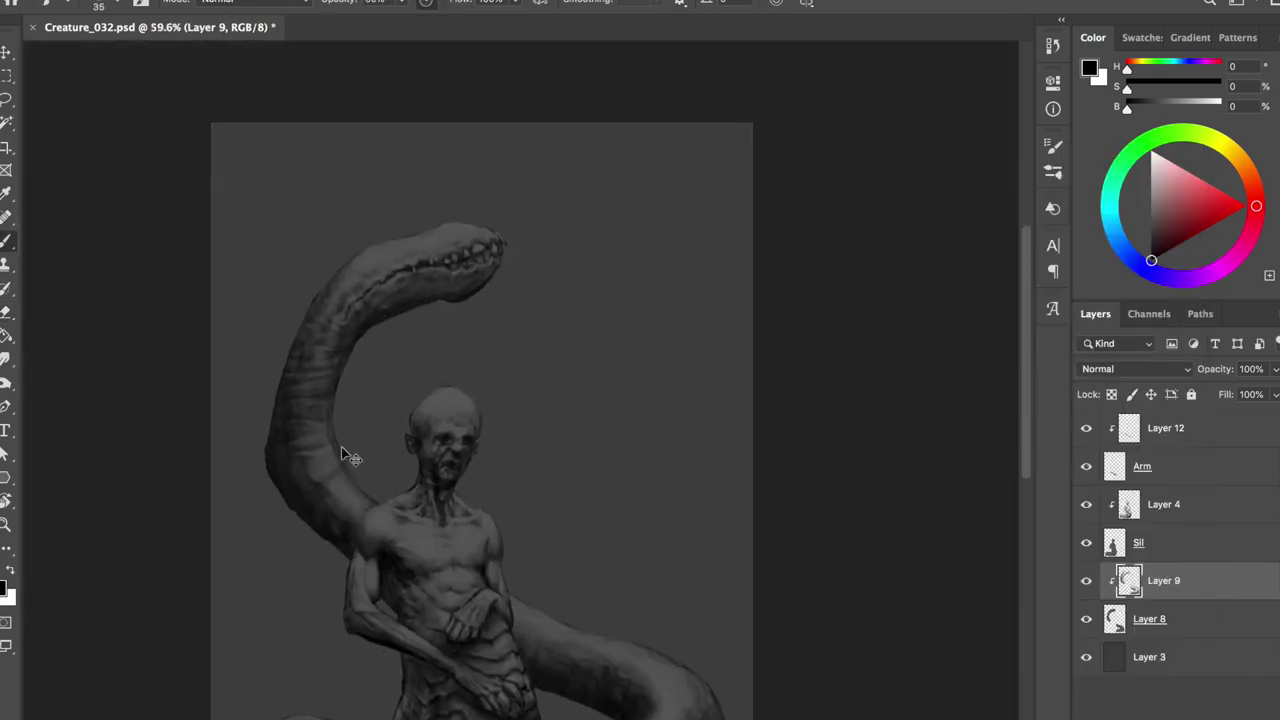
- Soften the worm appendage's shading with a size 49 brush, then save
key("e")
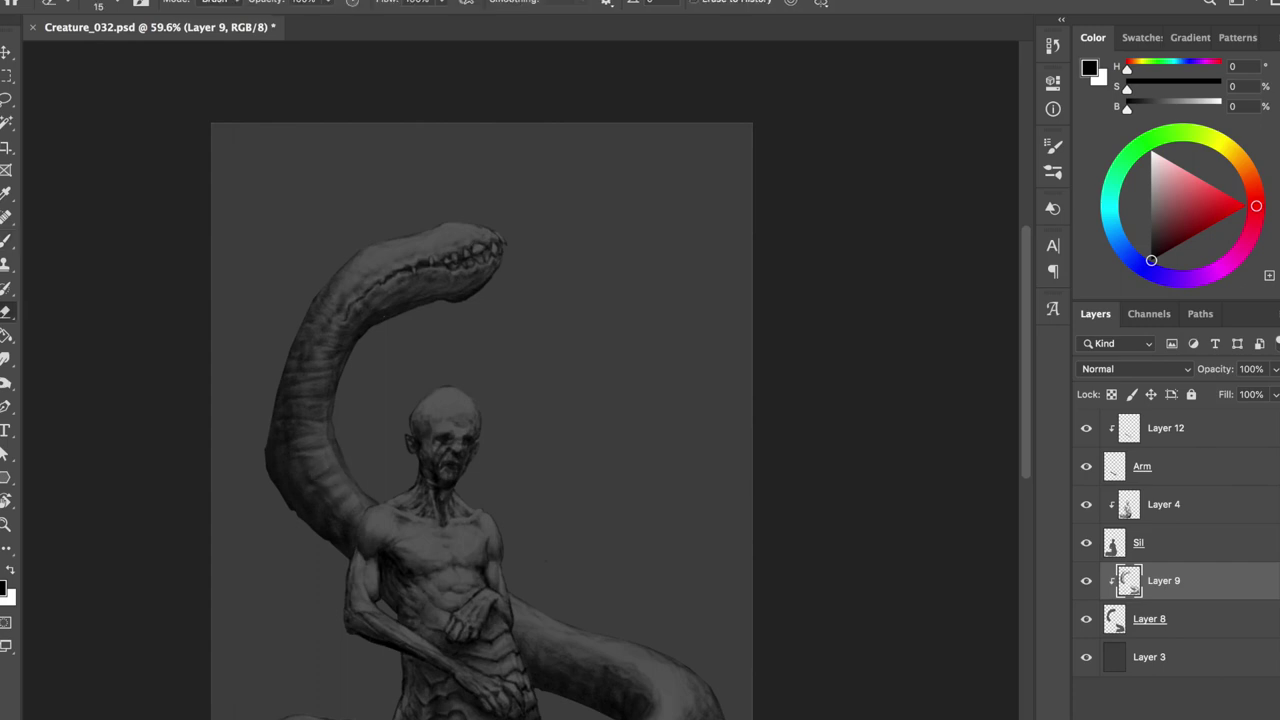
key("bracketright")
key("bracketright")
key("bracketright")
key("b")
left_click_drag(334, 514, 306, 479)
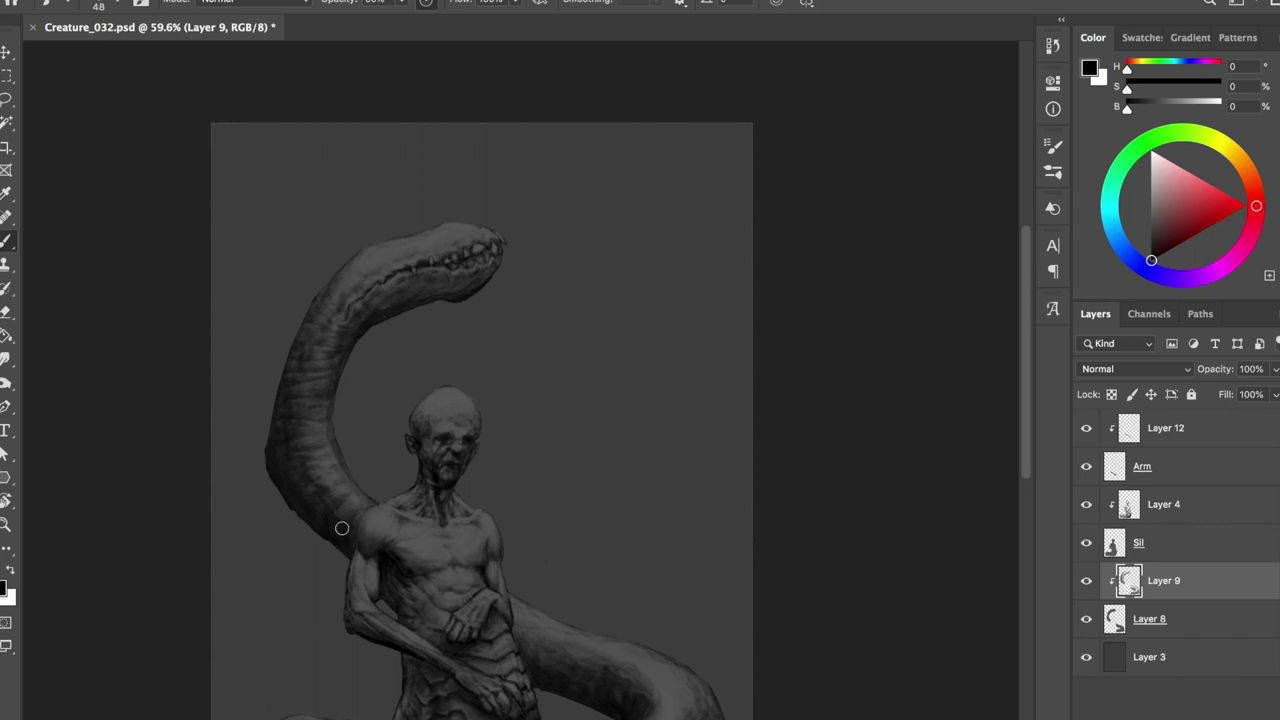
key("ctrl+s")
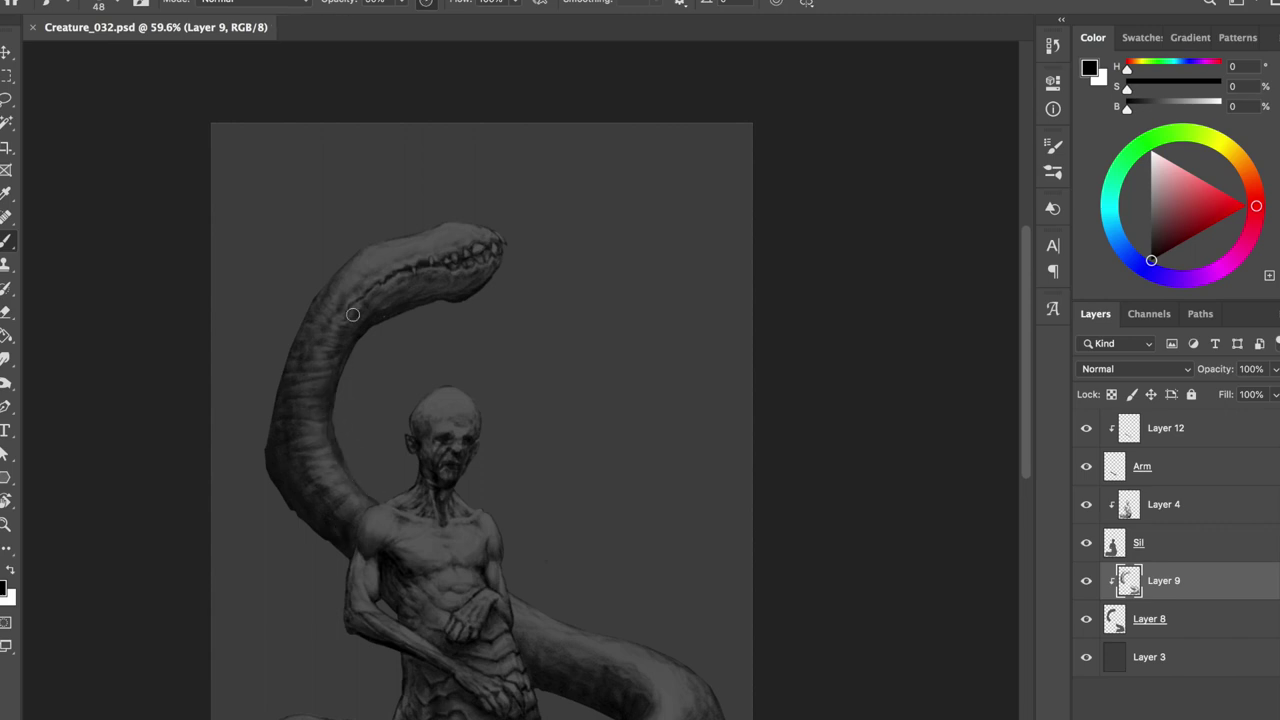
key("ctrl+s")
key("bracketleft")
key("bracketleft")
key("bracketleft")
- Enlarge the brush and pick a larger eraser tip from the presets
scroll(410, 356, "up", 2)
scroll(757, 177, "down", 2)
right_click(666, 145)
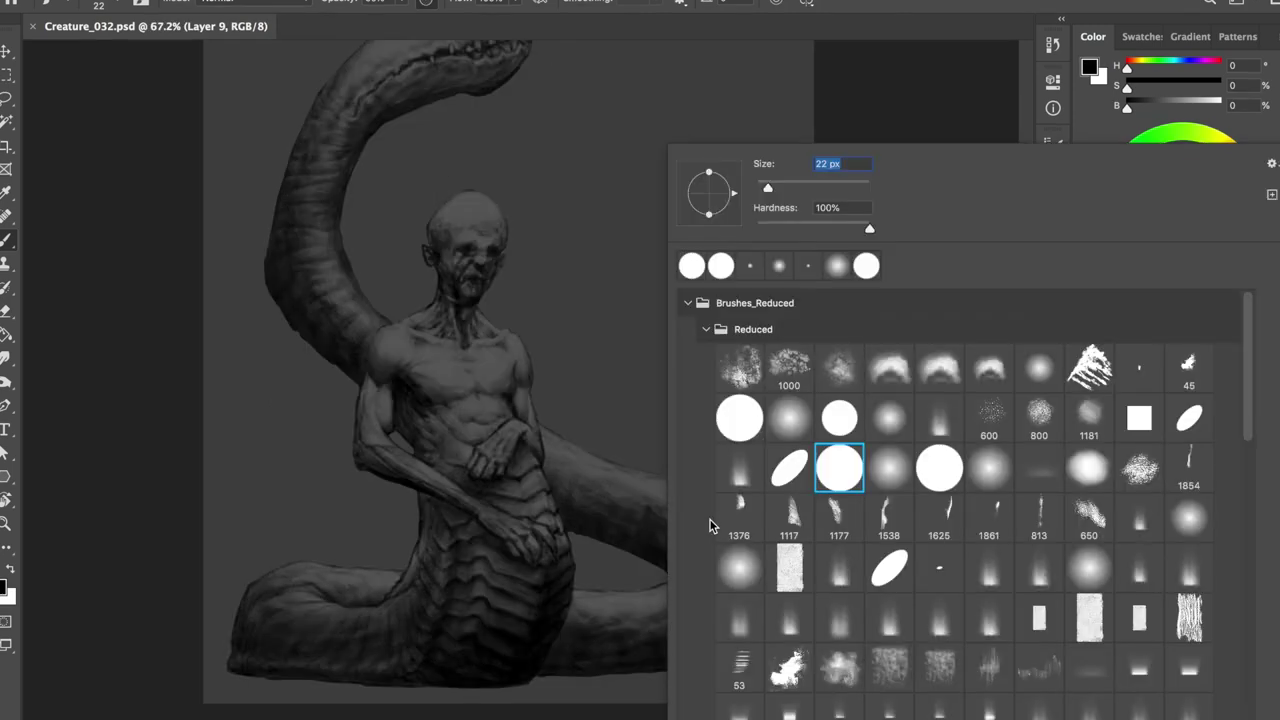
key("Escape")
scroll(631, 521, "up", 2)
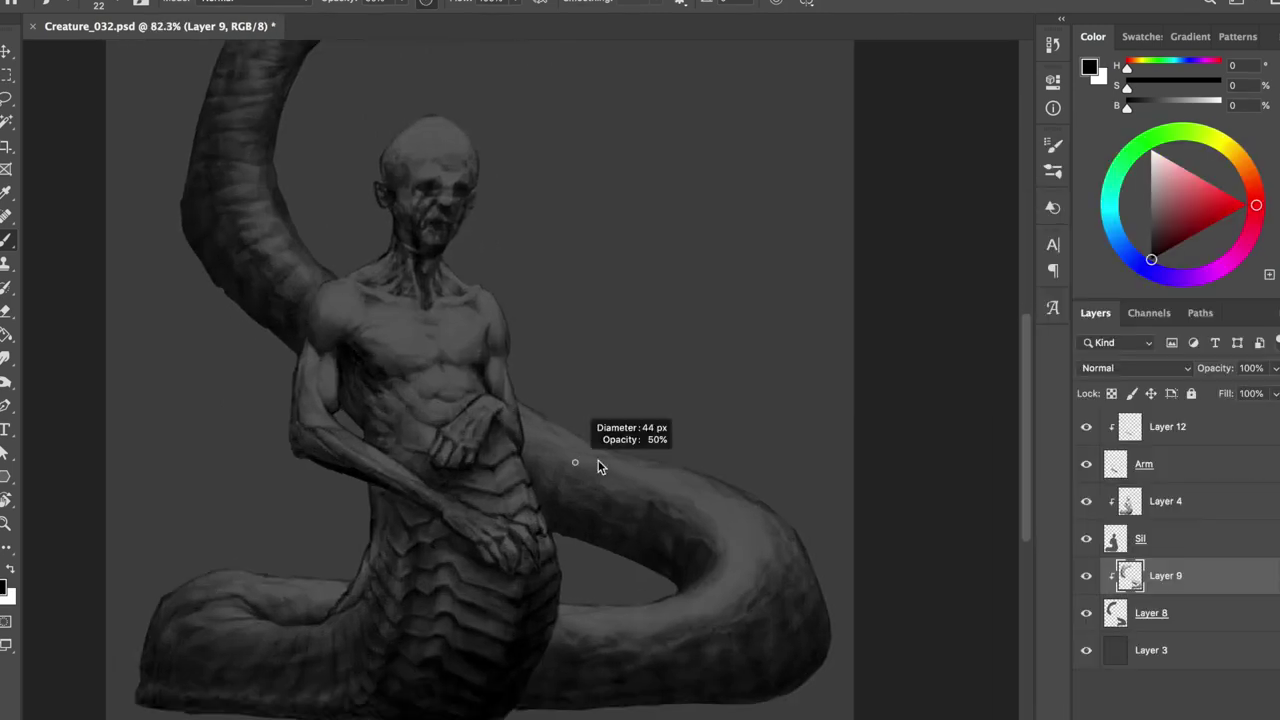
key("bracketright")
key("bracketright")
key("bracketright")
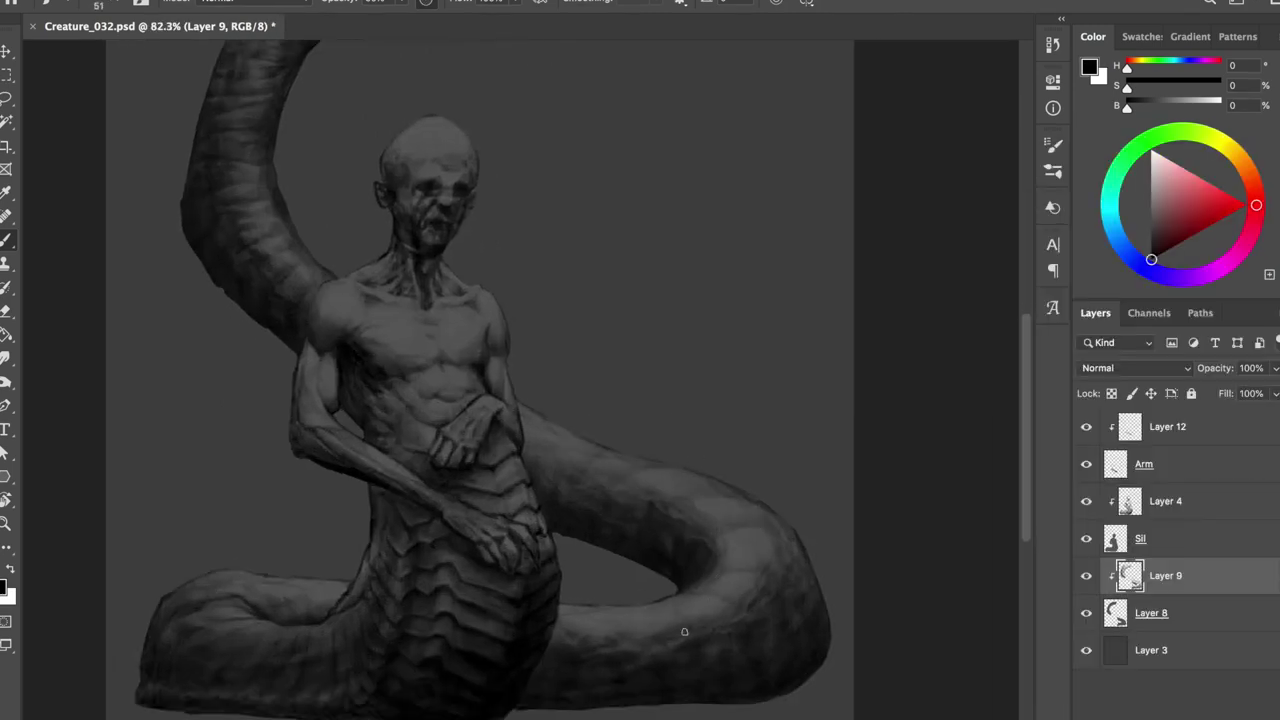
key("e")
right_click(661, 497)
double_click(995, 476)
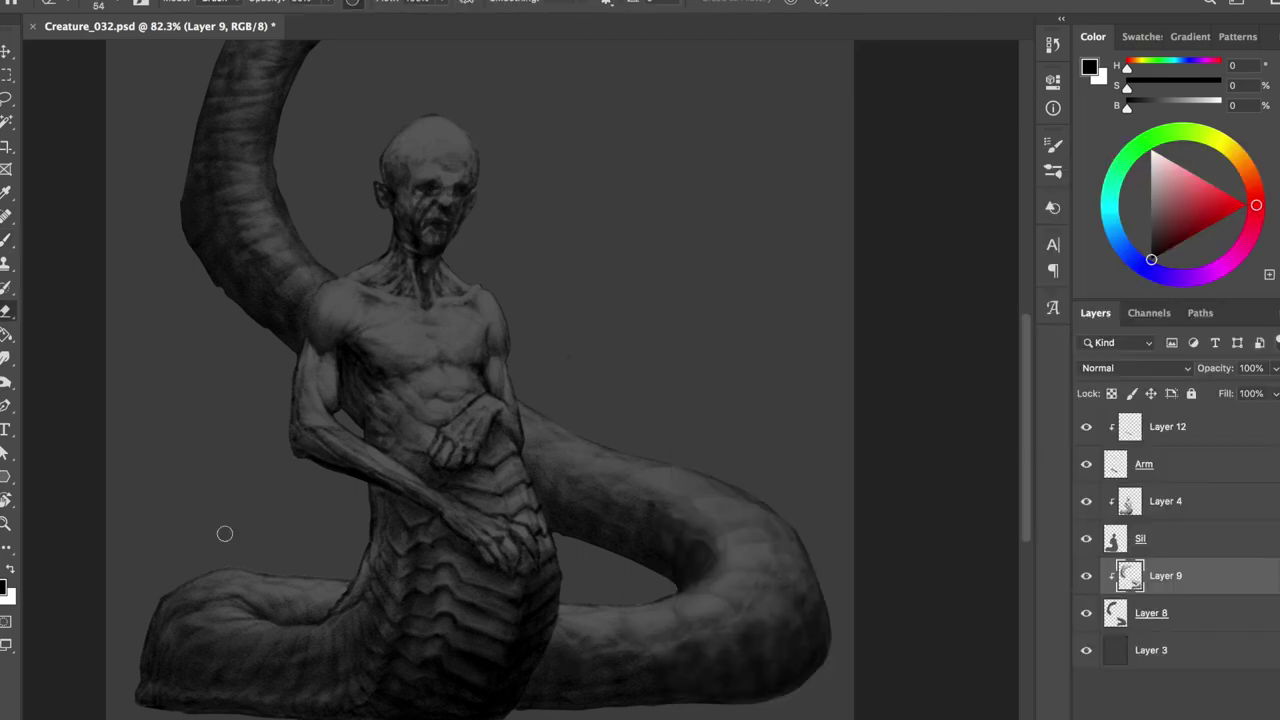
scroll(240, 520, "up", 5)
scroll(240, 520, "left", 2)
- Darken the upper snake tail with a full-opacity large brush
key("b")
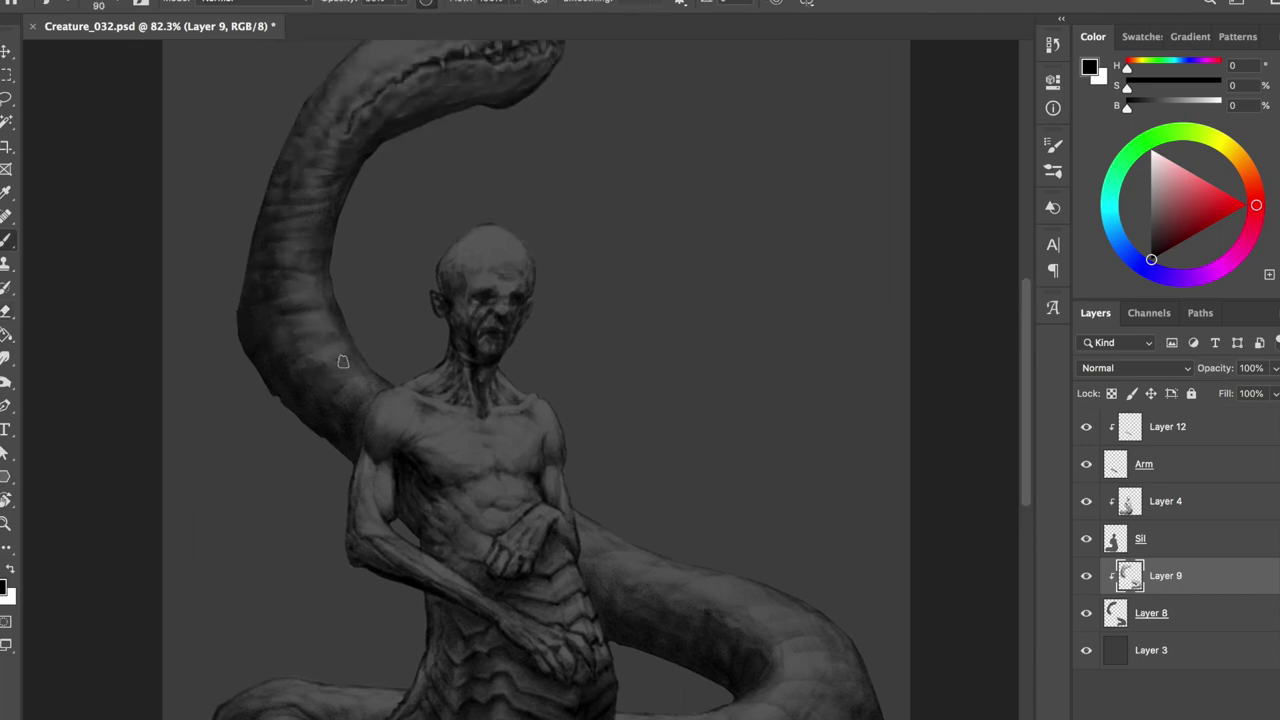
key("0")
left_click_drag(339, 378, 288, 216)
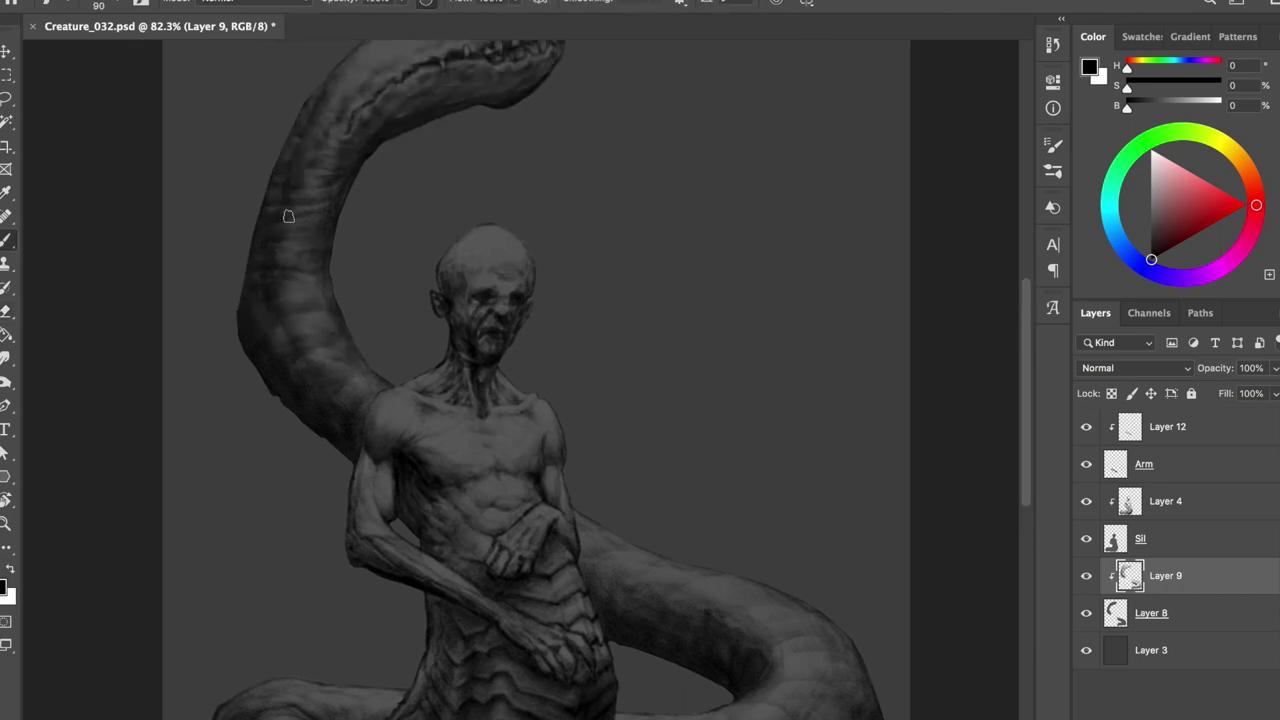
scroll(289, 366, "down", 3)
scroll(289, 366, "right", 3)
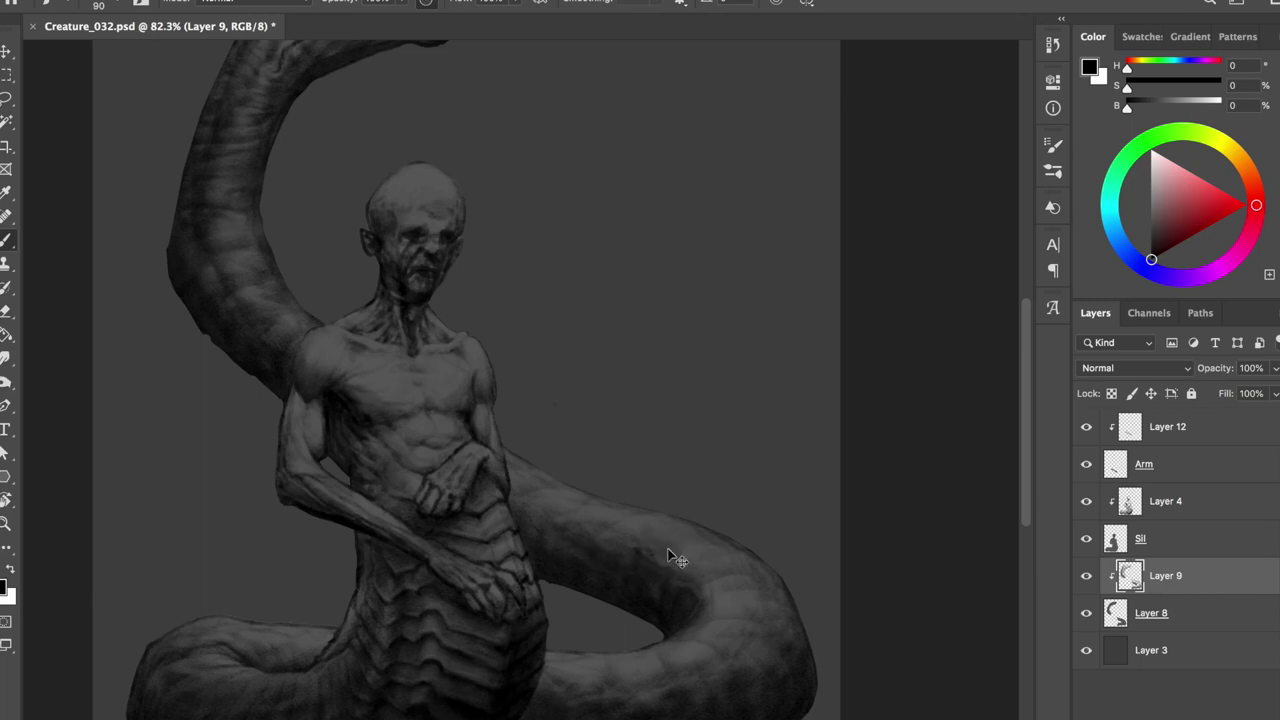
key("e")
scroll(772, 559, "down", 3)
scroll(772, 559, "right", 2)
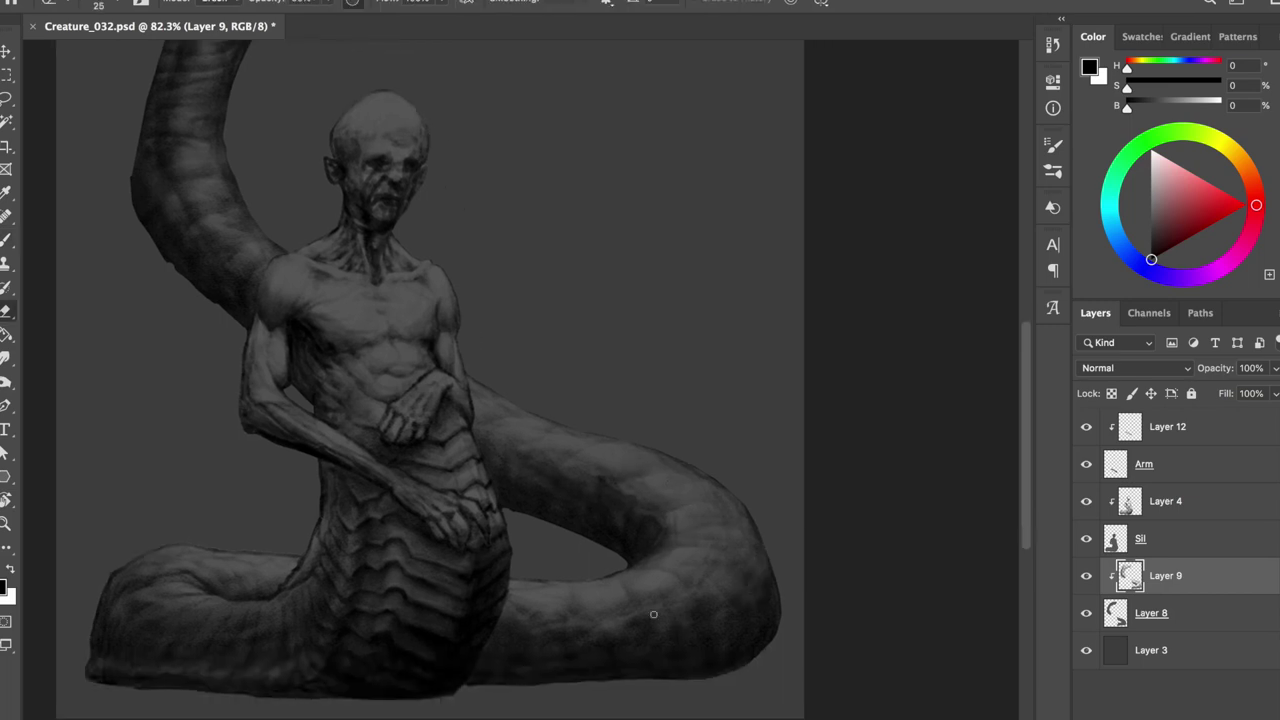
key("bracketleft")
key("bracketleft")
key("b")
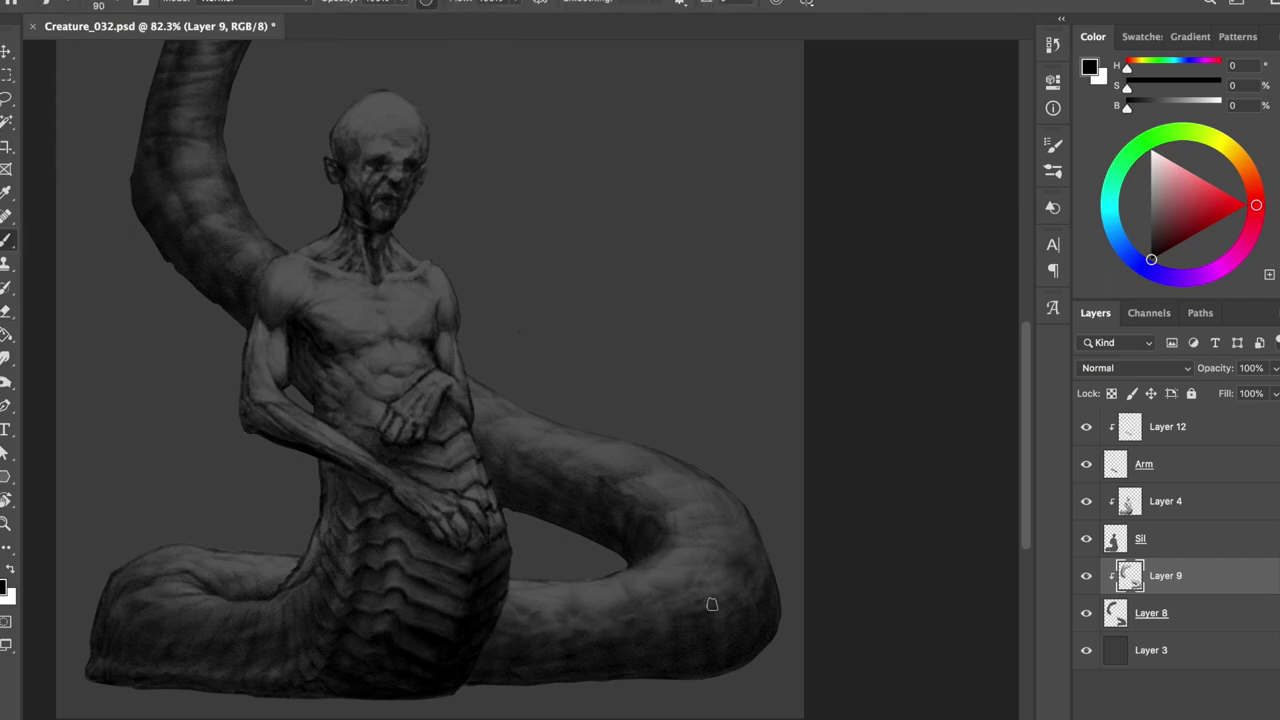
- Erase a small spot on the tail and lighten the right edge of the coil
key("e")
left_click(549, 471)
key("b")
key("e")
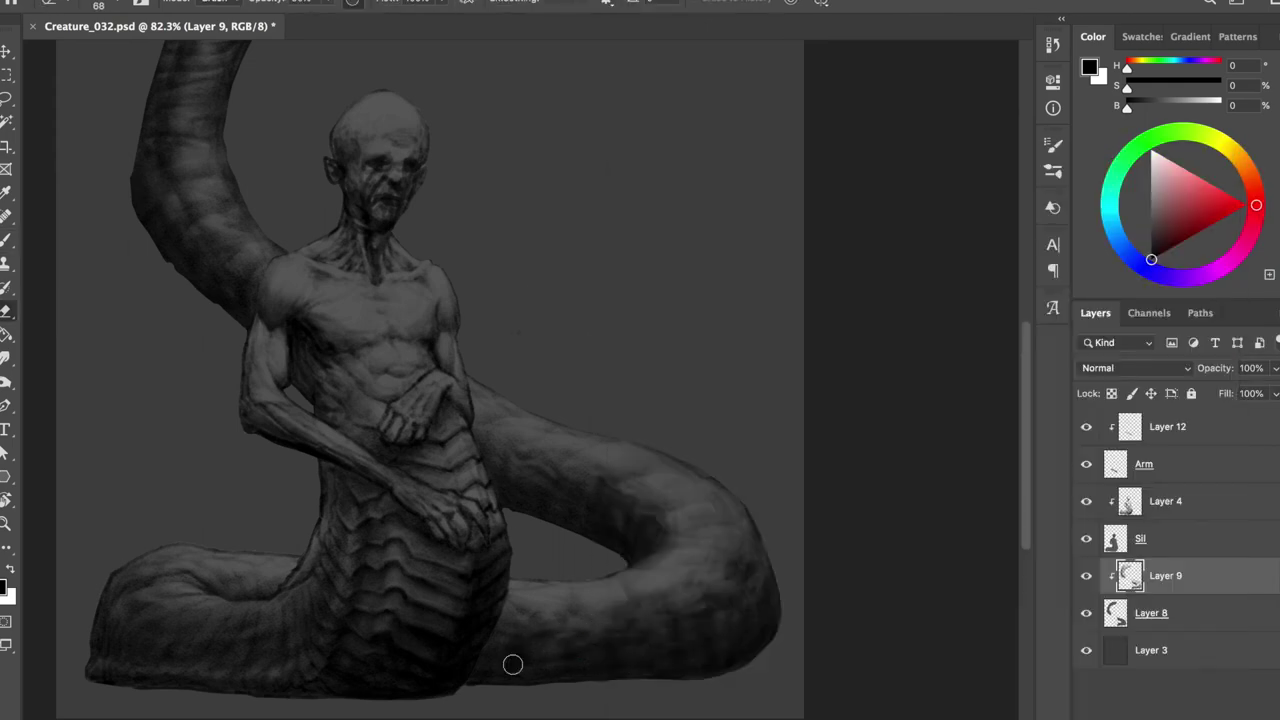
left_click_drag(734, 629, 762, 580)
key("b")
key("e")
key("b")
- Add strokes along the lower coil, mirror the view to check, and save
key("e")
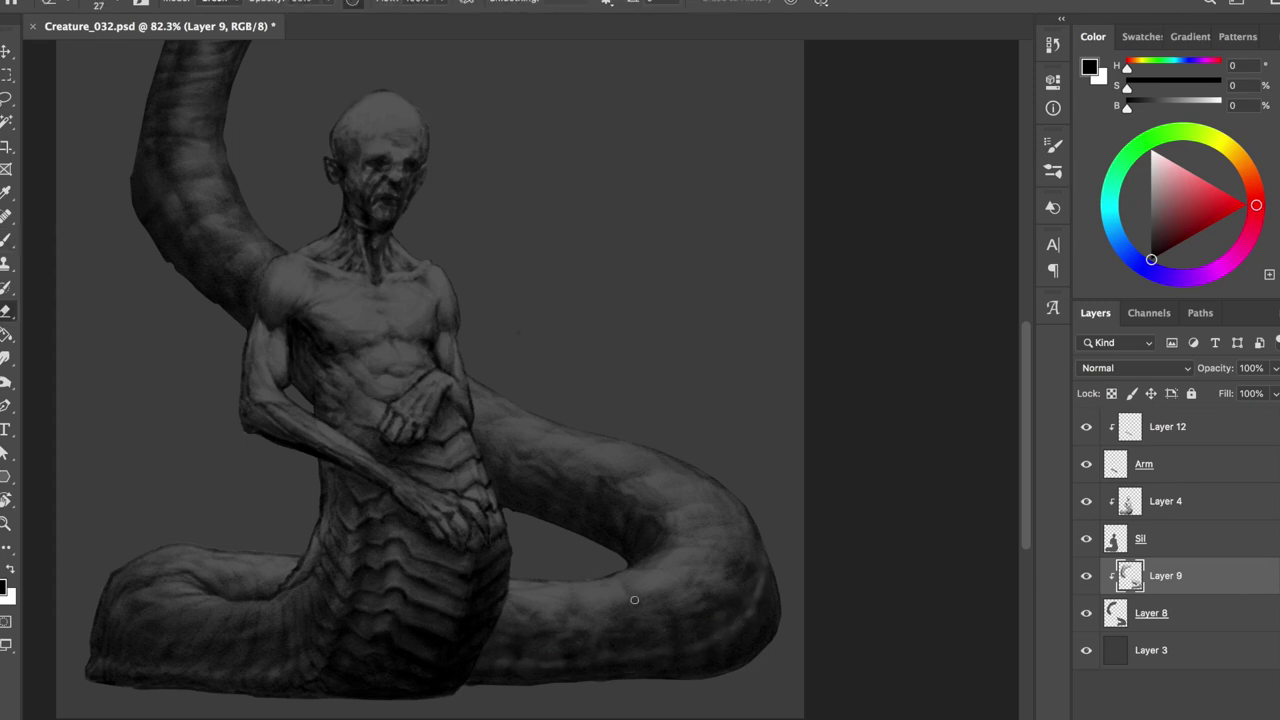
key("b")
key("e")
key("b")
key("e")
key("b")
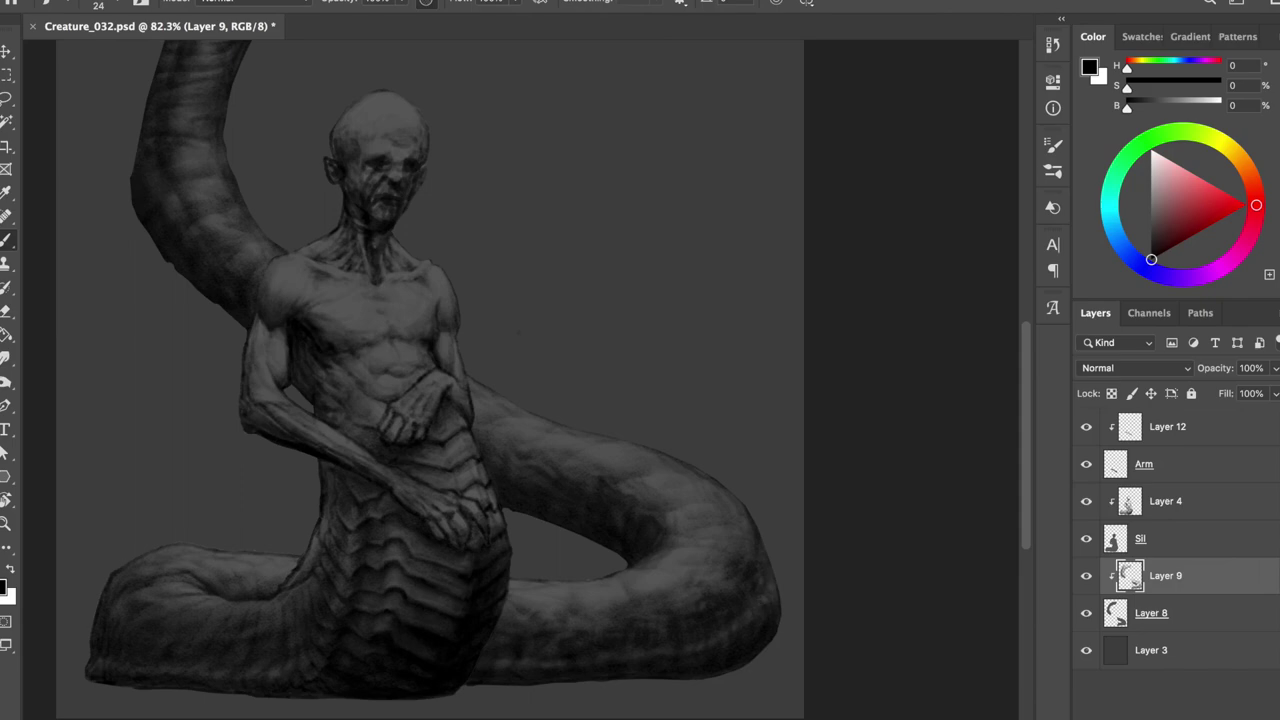
left_click_drag(713, 637, 749, 614)
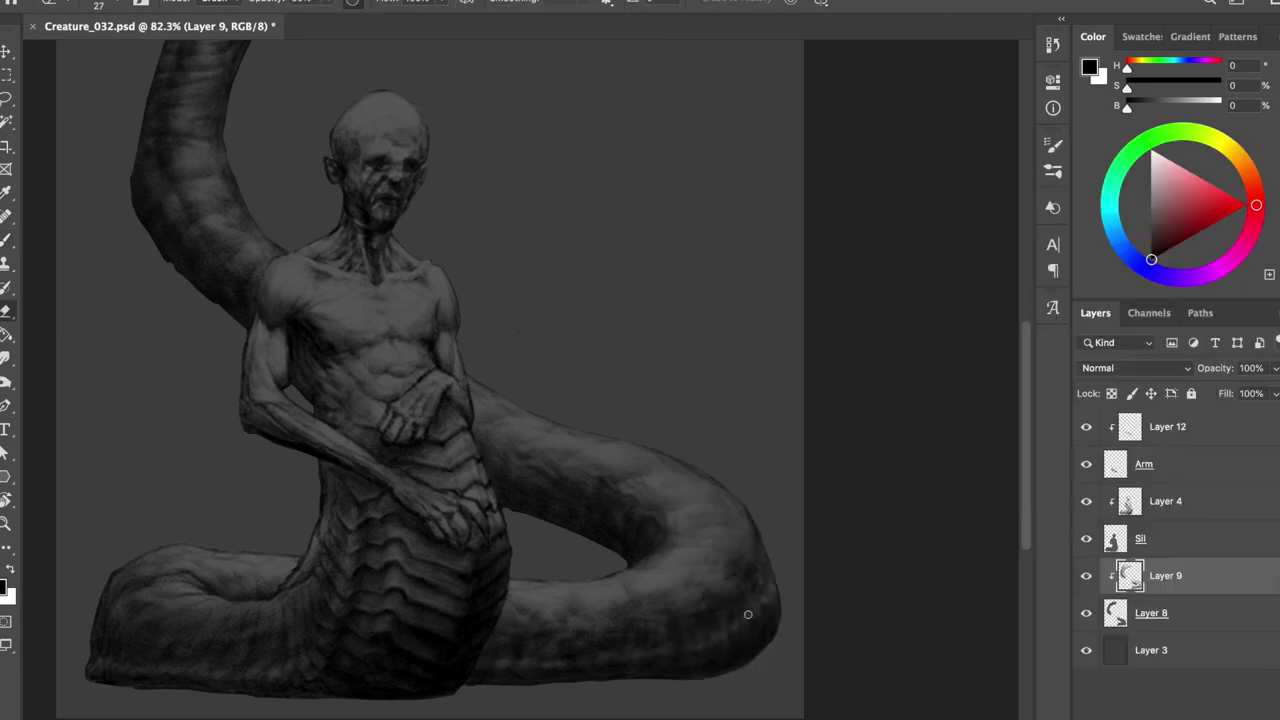
key("ctrl+shift+h")
key("ctrl+s")
key("ctrl+shift+h")
- Clean the snake's lower edge with the eraser, then fit the whole image on screen
key("e")
left_click_drag(507, 481, 609, 517)
key("b")
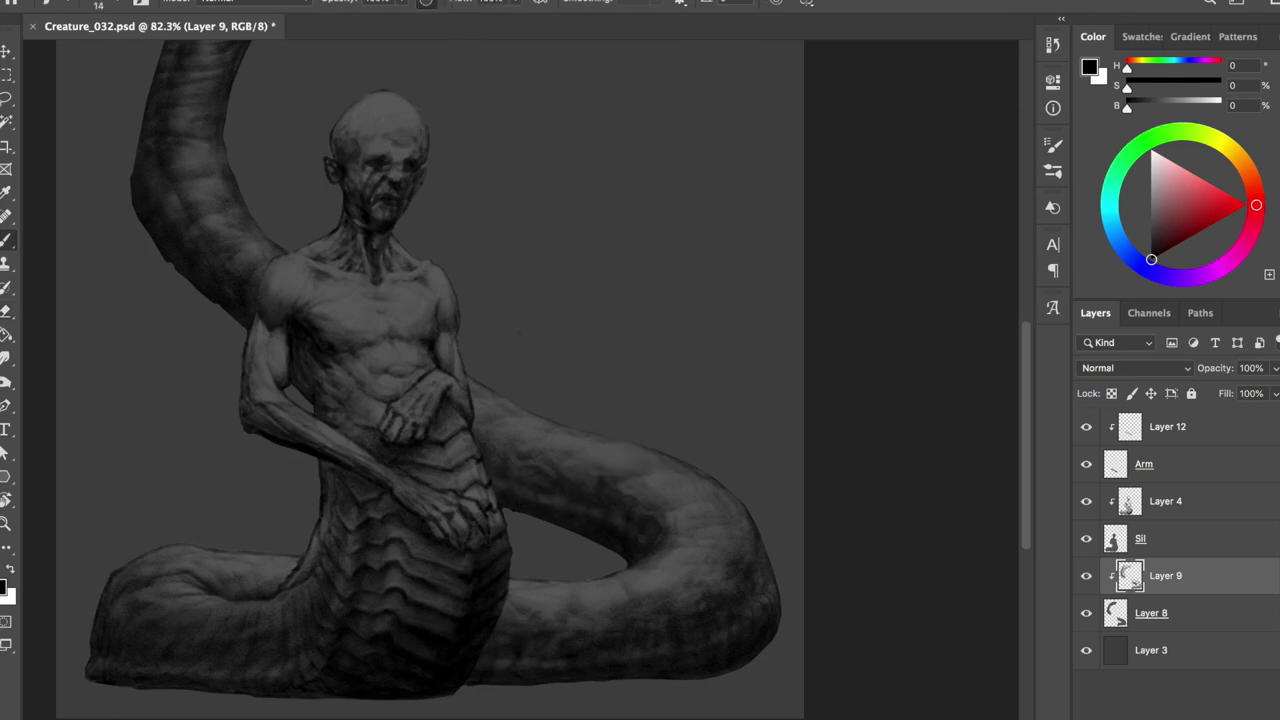
key("e")
key("bracketleft")
key("bracketleft")
key("bracketleft")
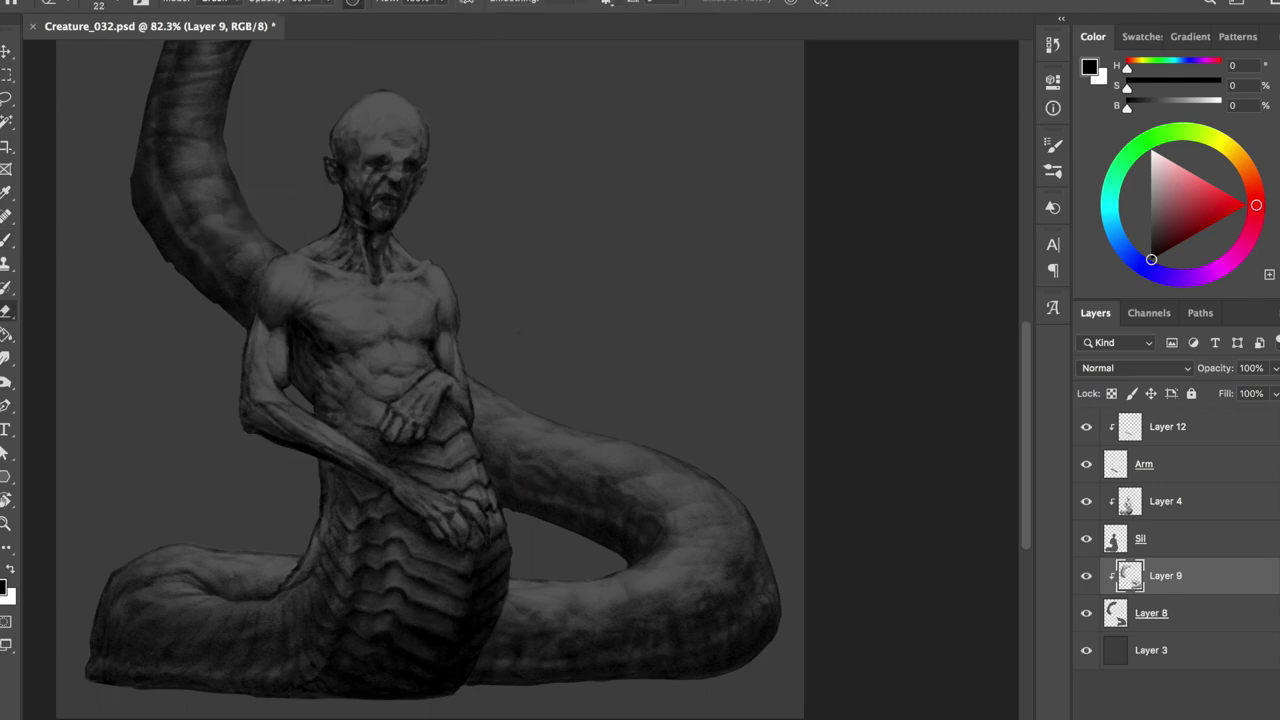
key("b")
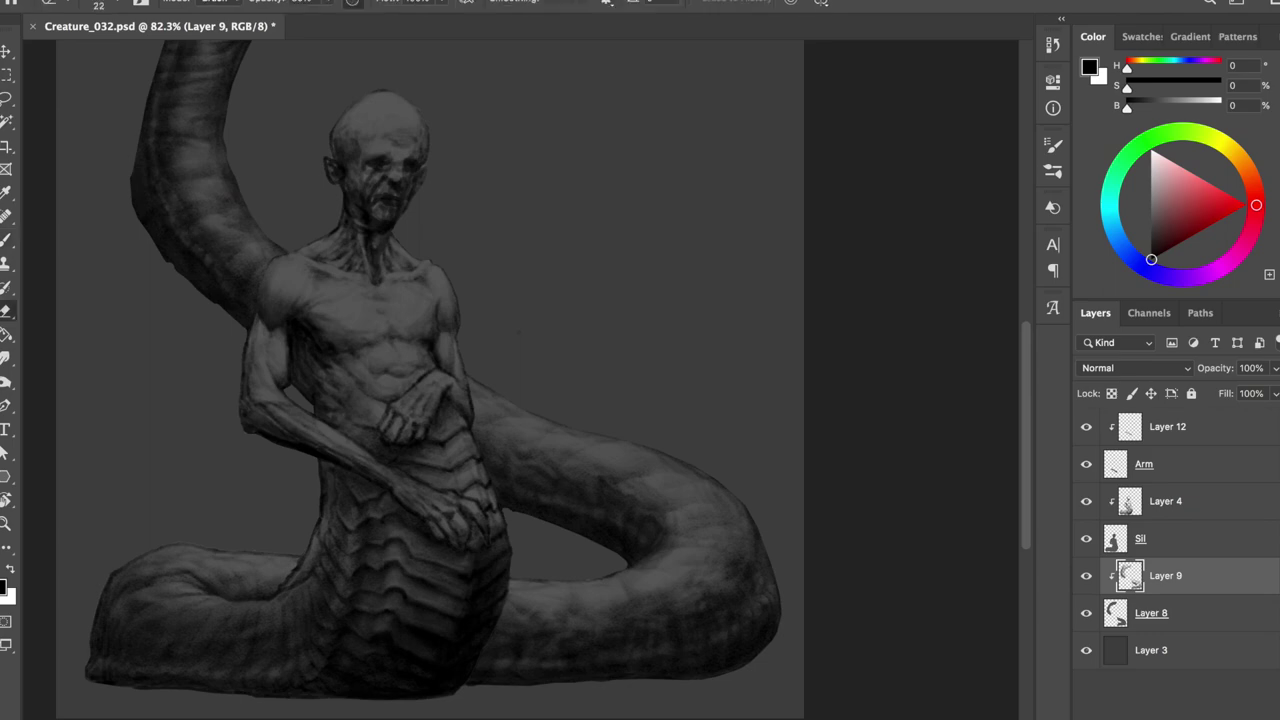
key("ctrl+0")
key("bracketright")
key("bracketright")
key("bracketright")
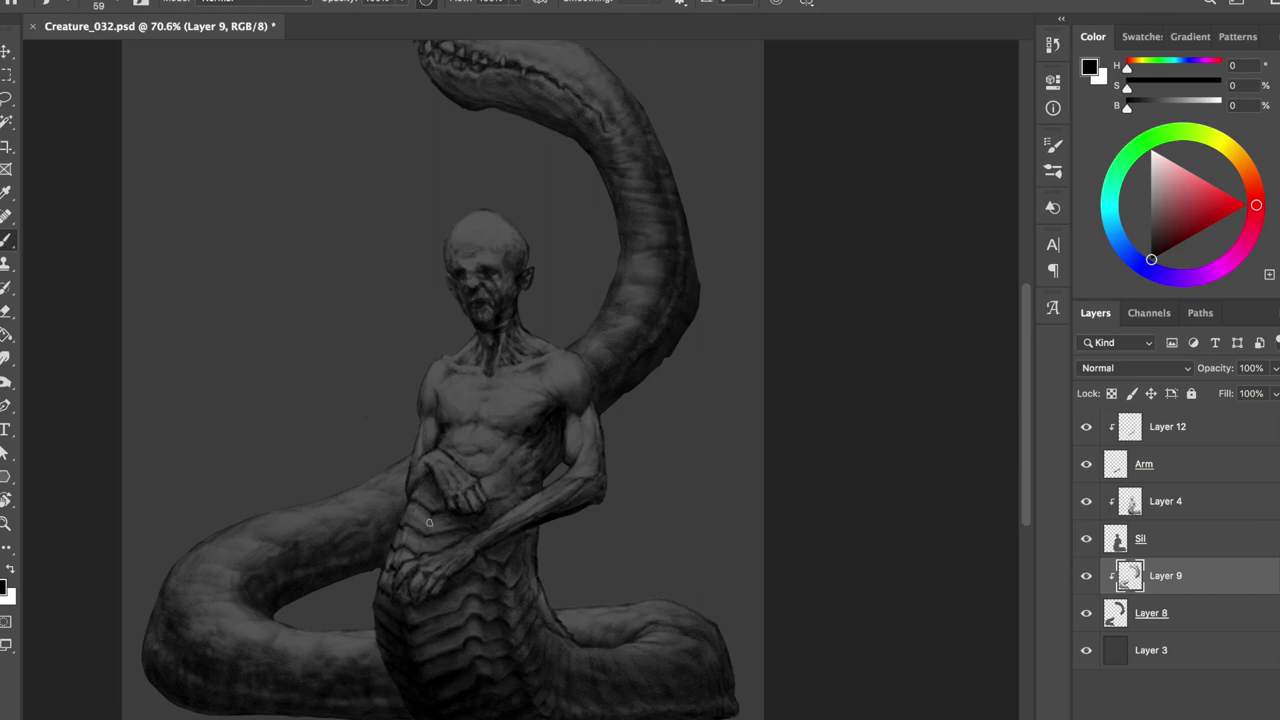
- Enlarge the brush, erase along the figure's edges and save the painting
key("bracketright")
key("bracketright")
key("bracketright")
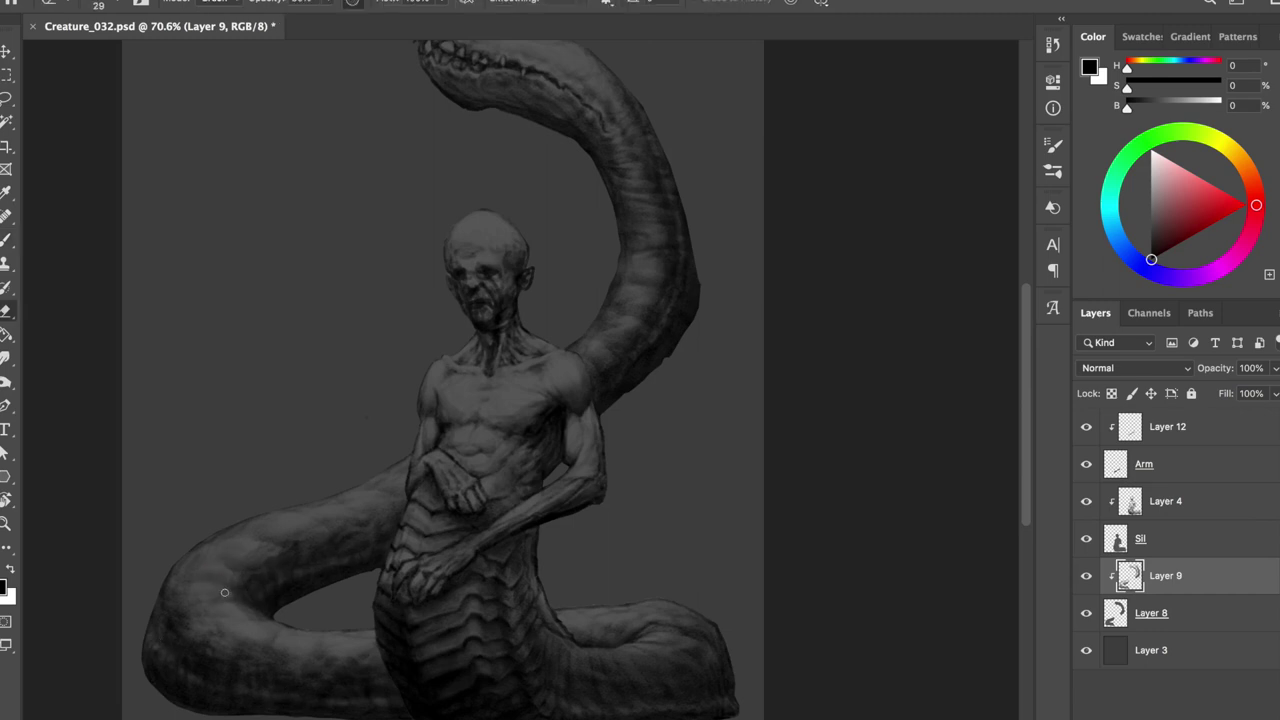
key("e")
key("ctrl+s")
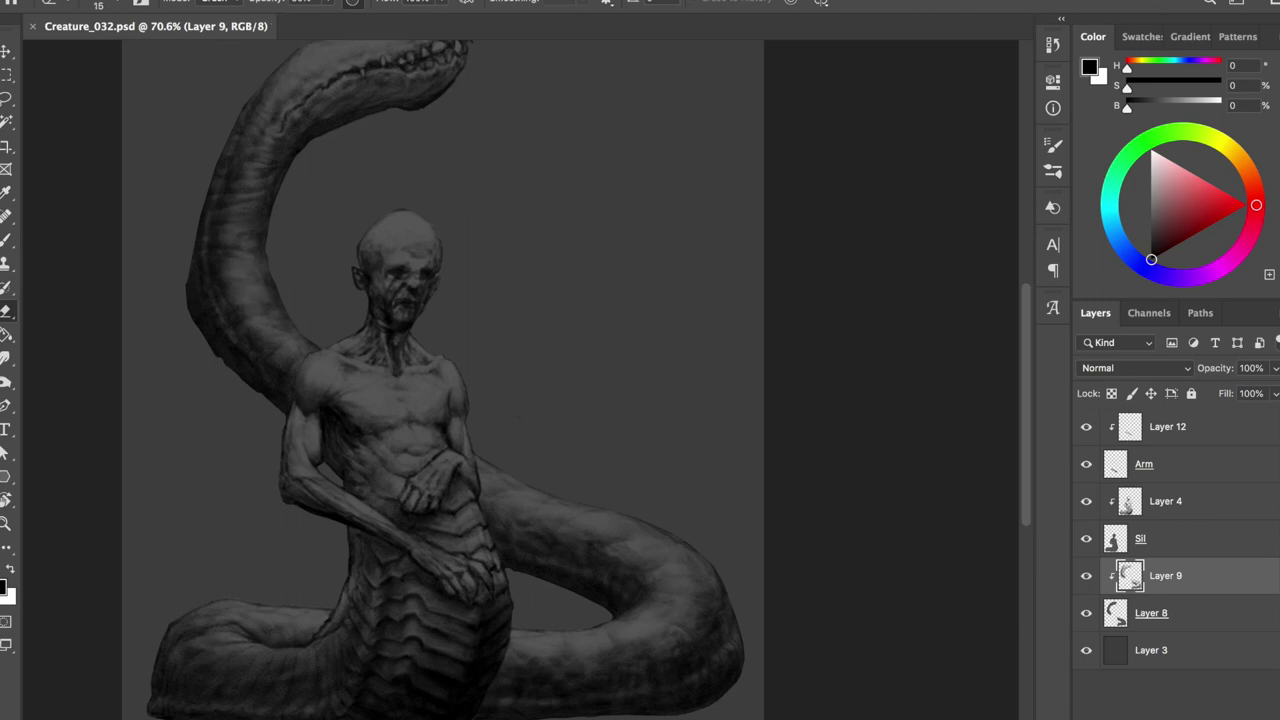
scroll(400, 500, "up", 3)
- Shade the left serpent tail with dark strokes on Layer 9, darkening its inner curve
key("alt+bracketright")
key("alt+bracketright")
key("b")
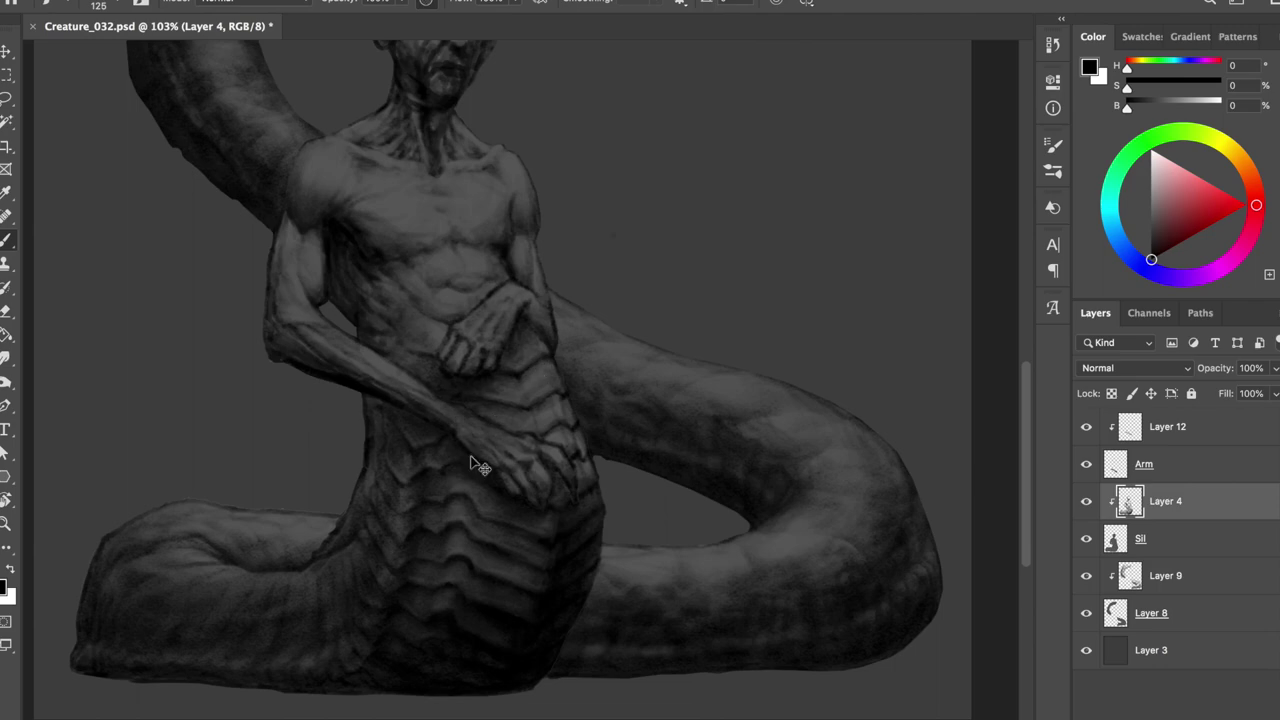
key("ctrl+shift+h")
key("alt+bracketleft")
key("alt+bracketleft")
left_click_drag(357, 574, 290, 570)
left_click_drag(224, 530, 266, 505)
mouse_move(150, 510)
left_mouse_down()
mouse_move(211, 487)
mouse_move(160, 450)
left_mouse_up()
left_click_drag(130, 540, 273, 533)
- Clean up edges with the eraser, save, and size down the brush on Layer 4 for the arm
key("e")
key("ctrl+s")
left_click_drag(316, 378, 304, 414)
key("b")
right_click(397, 203)
key("Escape")
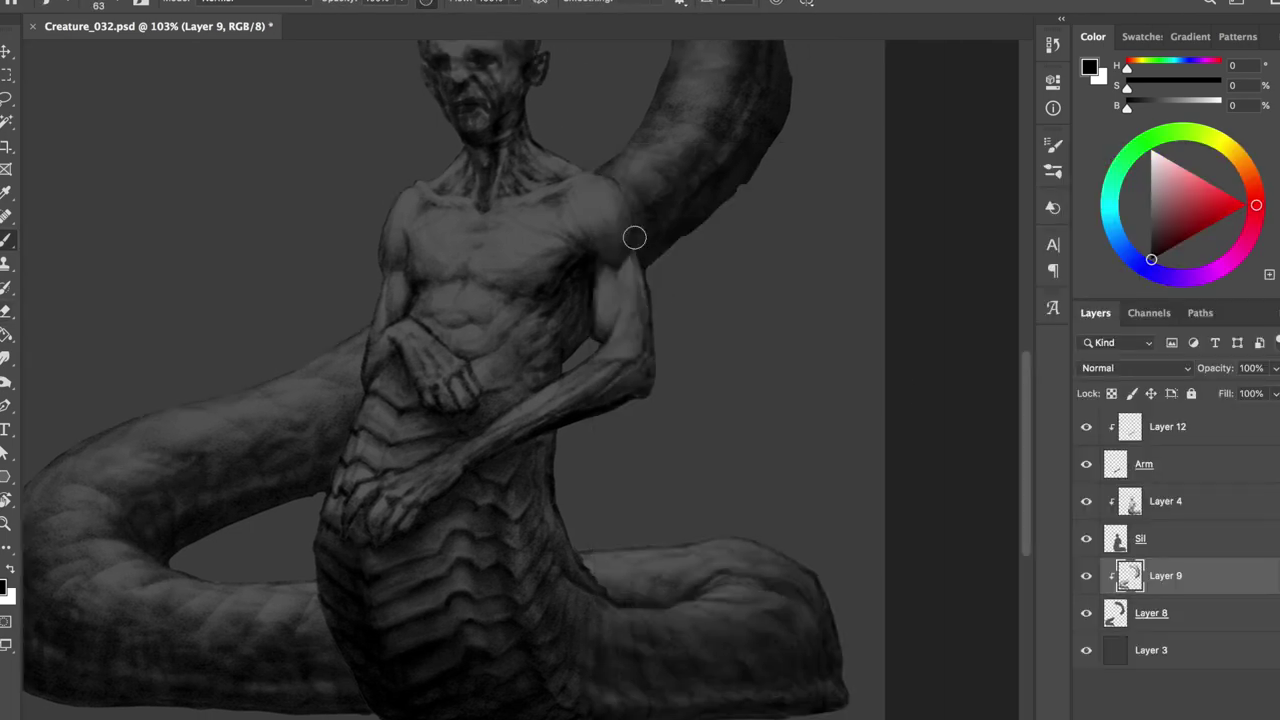
key("alt+bracketright")
key("alt+bracketright")
key("bracketleft")
key("bracketleft")
key("bracketleft")
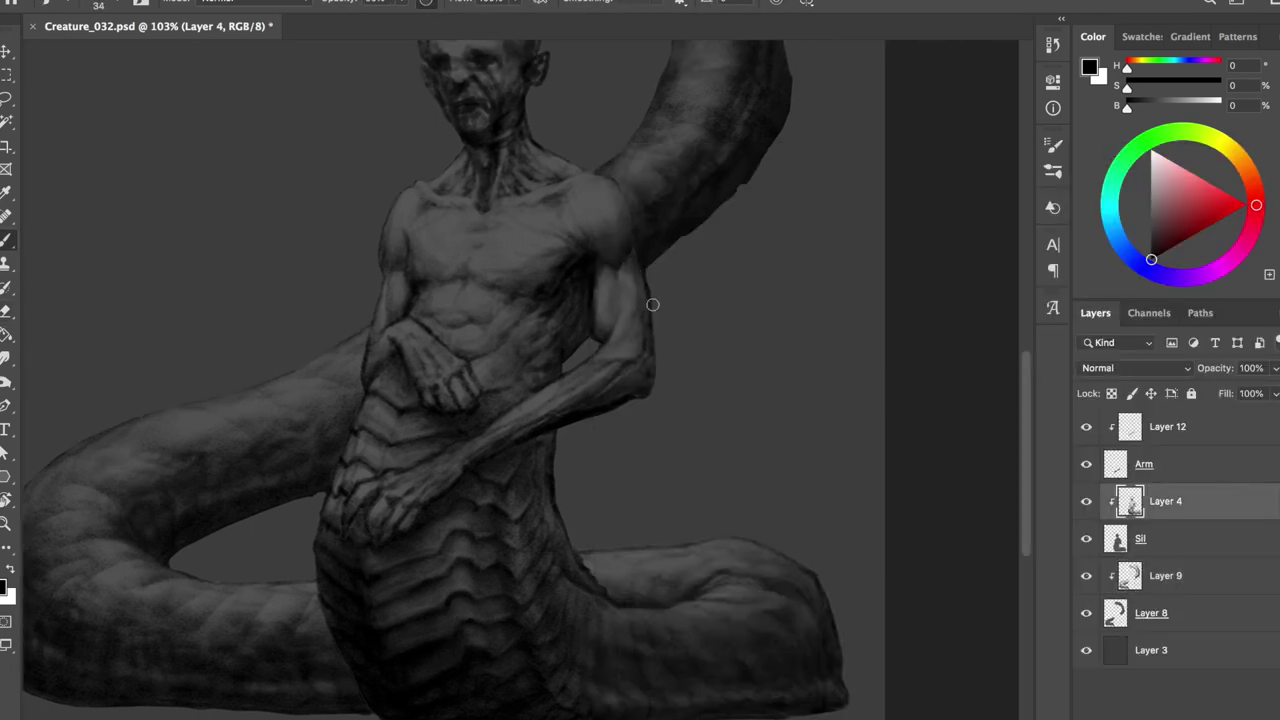
key("ctrl+shift+h")
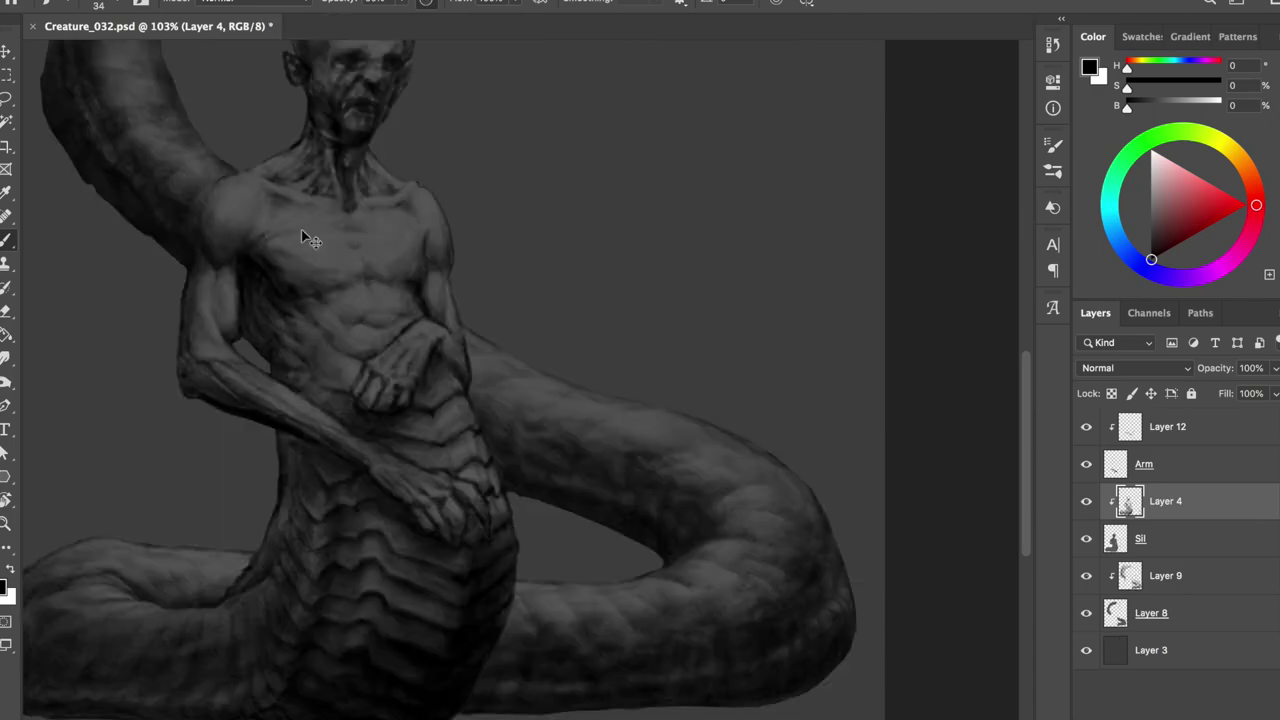
- Erase and save on Layer 4, checking the figure in a mirrored view with a smaller brush
key("e")
scroll(335, 180, "up", 2)
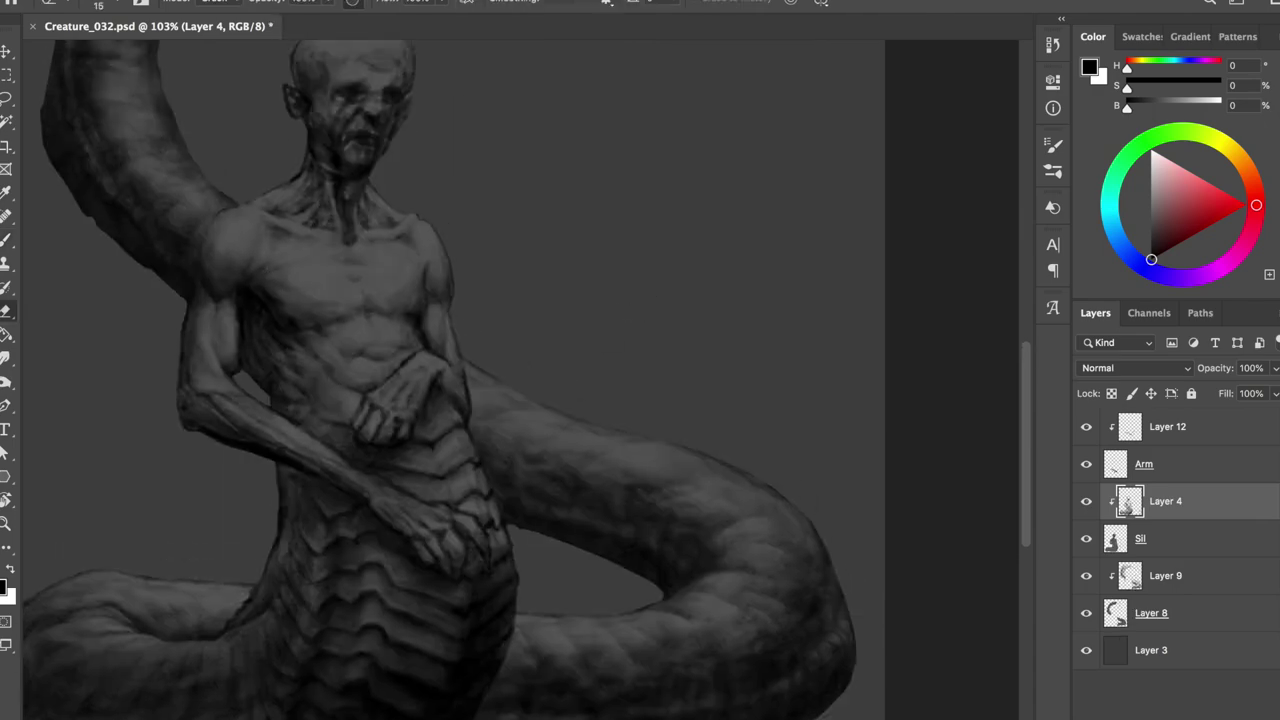
key("ctrl+s")
key("b")
right_click(436, 148)
key("Escape")
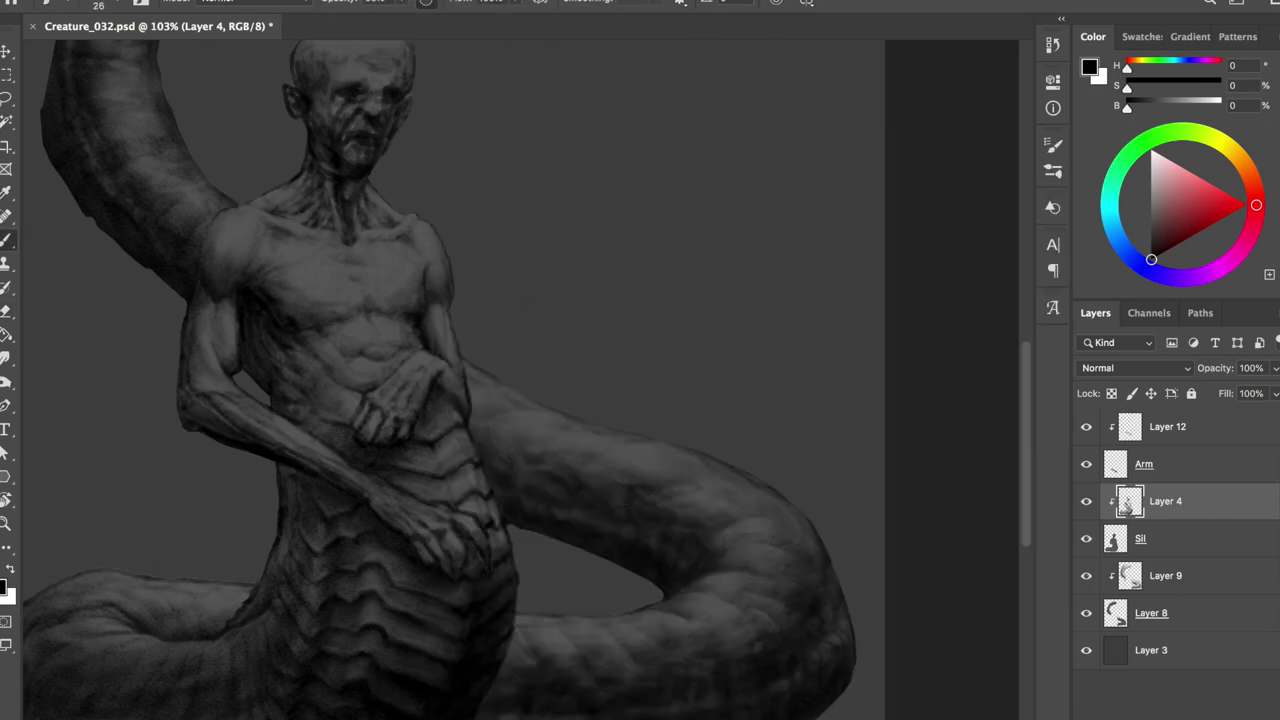
key("h")
key("bracketleft")
key("bracketleft")
- Refine edges on Layer 9 with eraser and brush, then return to Layer 4
key("alt+bracketleft")
key("alt+bracketleft")
key("e")
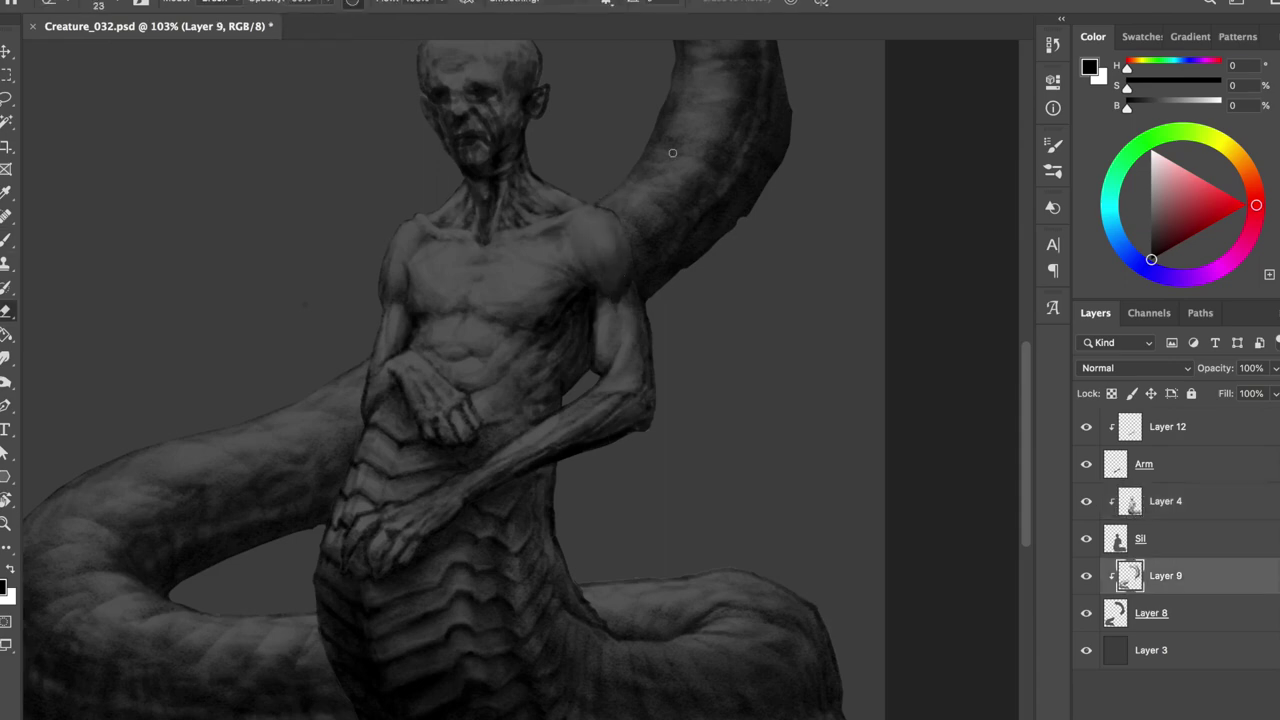
scroll(670, 150, "up", 3)
key("b")
right_click(461, 221)
key("Escape")
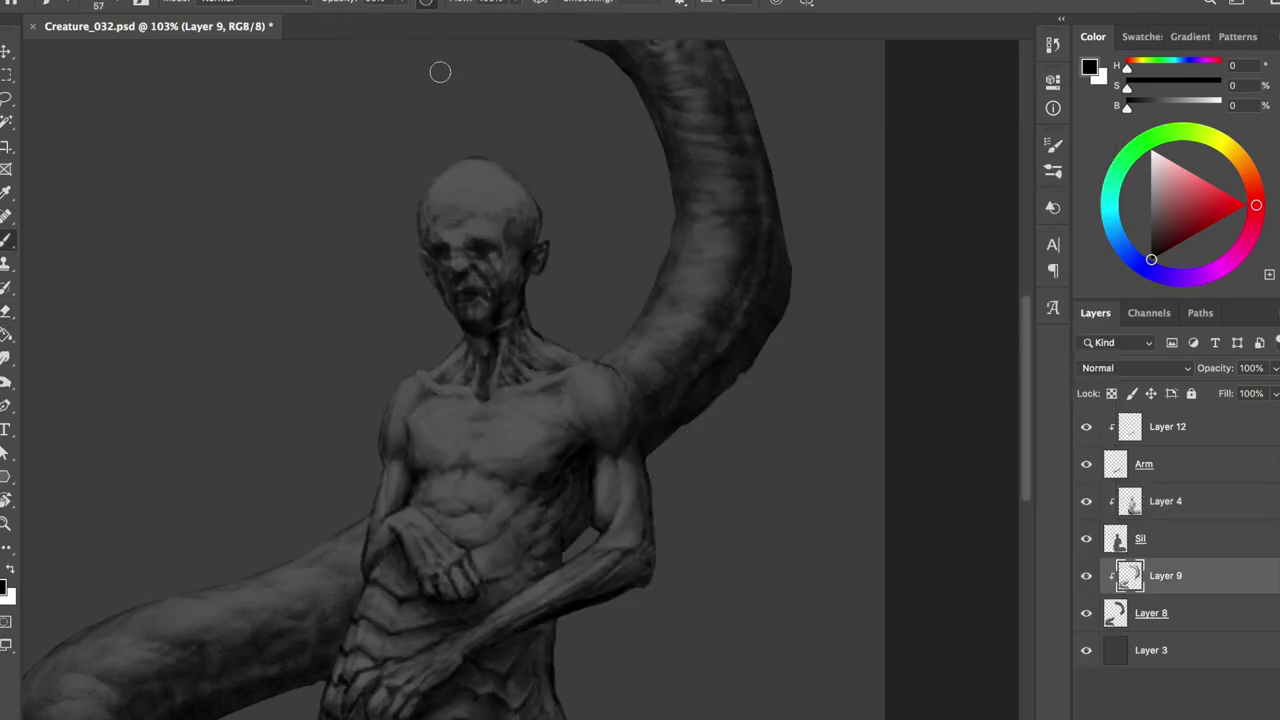
key("alt+bracketright")
key("alt+bracketright")
scroll(445, 68, "down", 3)
- Zoom out to the whole creature and alternate brush and eraser touch-ups on Layers 9 and 4
key("alt+bracketleft")
key("alt+bracketleft")
key("e")
left_click_drag(296, 135, 290, 131)
key("b")
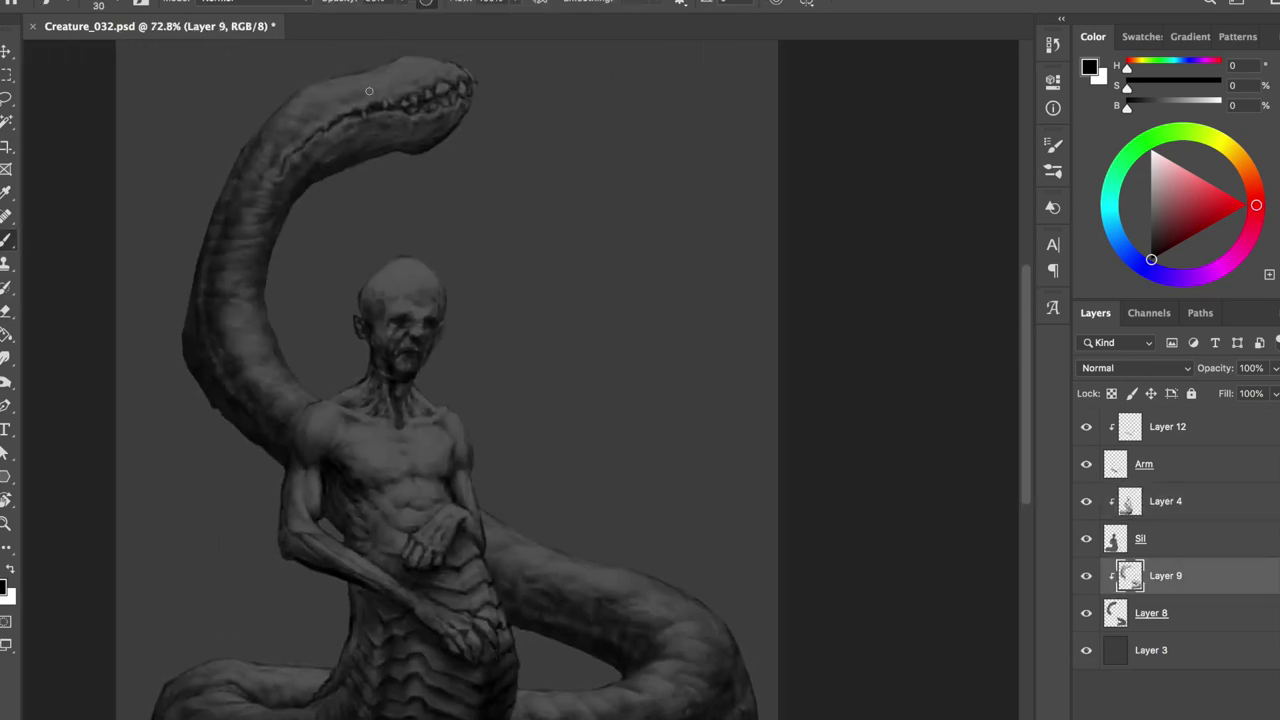
key("e")
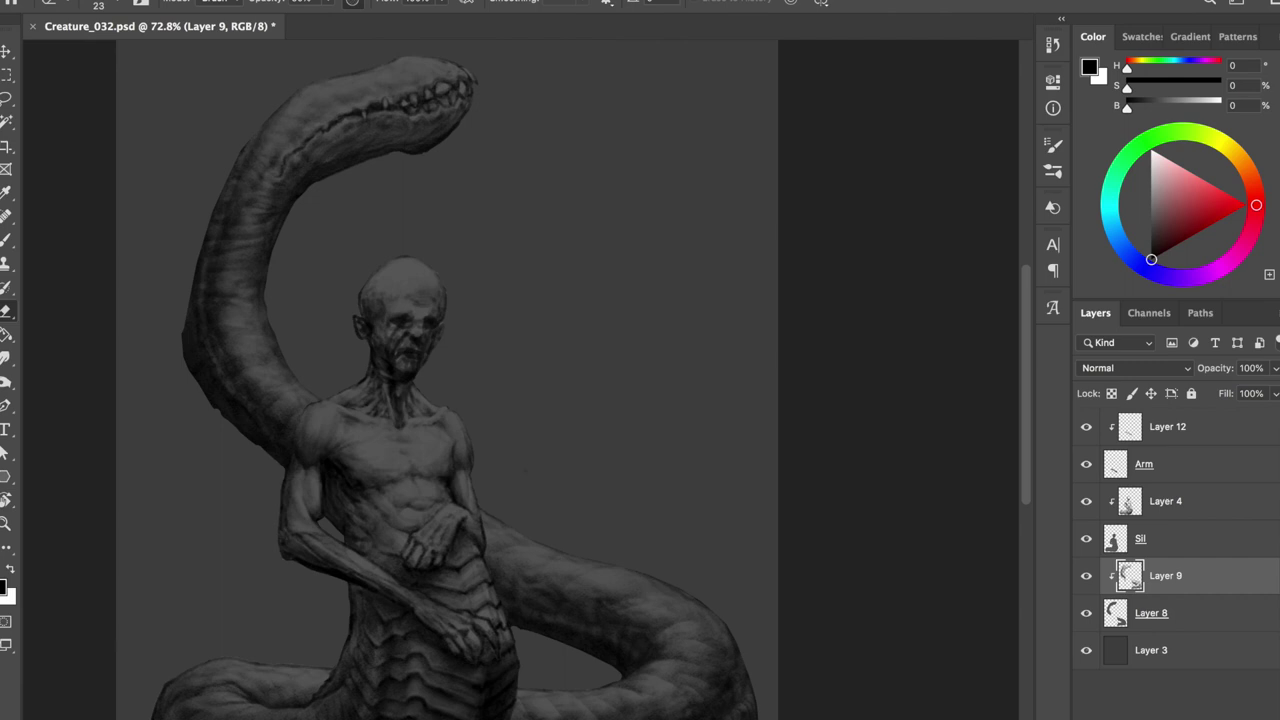
key("alt+bracketright")
key("alt+bracketright")
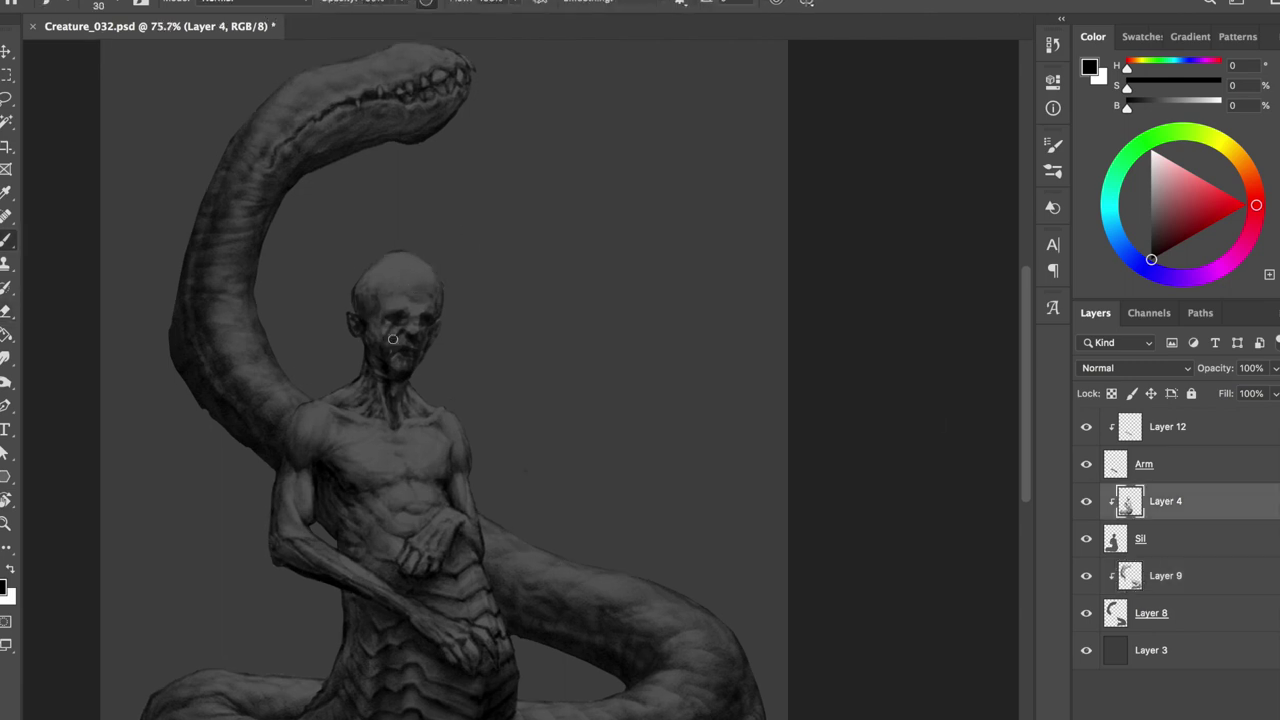
scroll(430, 321, "up", 5)
- Zoom into the head, switching between a small brush and a fine eraser
key("b")
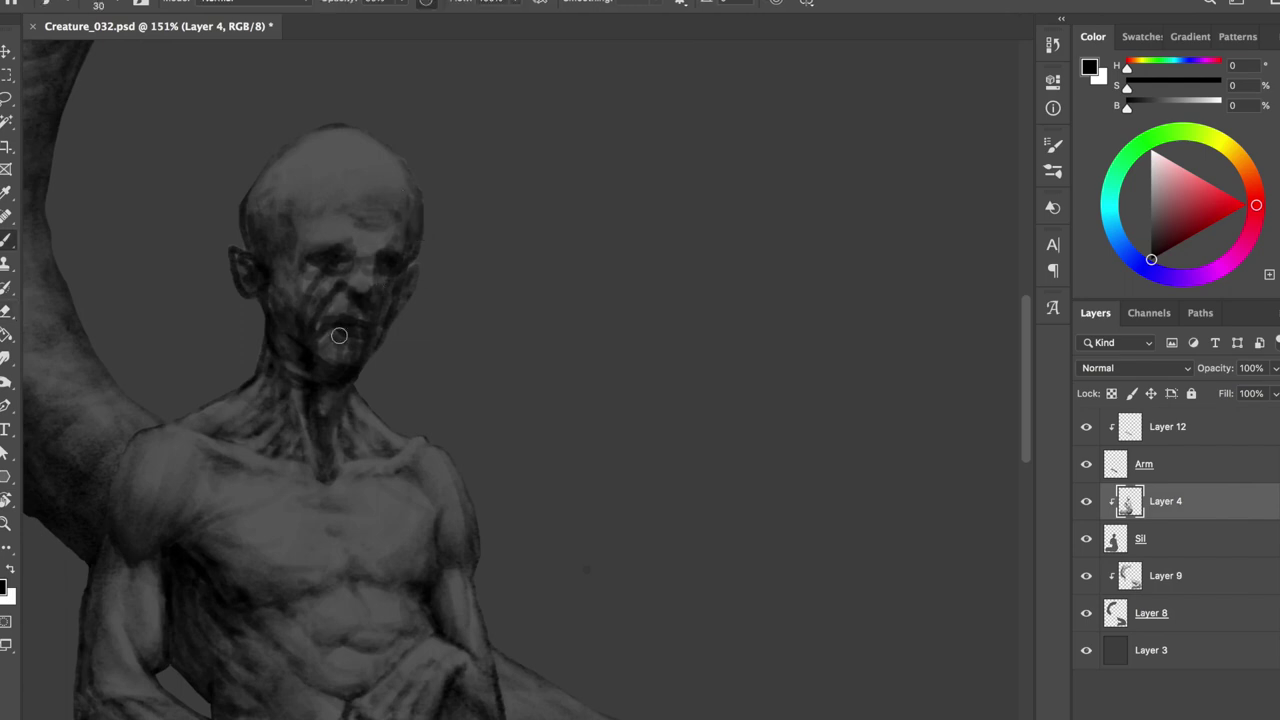
key("e")
scroll(480, 390, "up", 2)
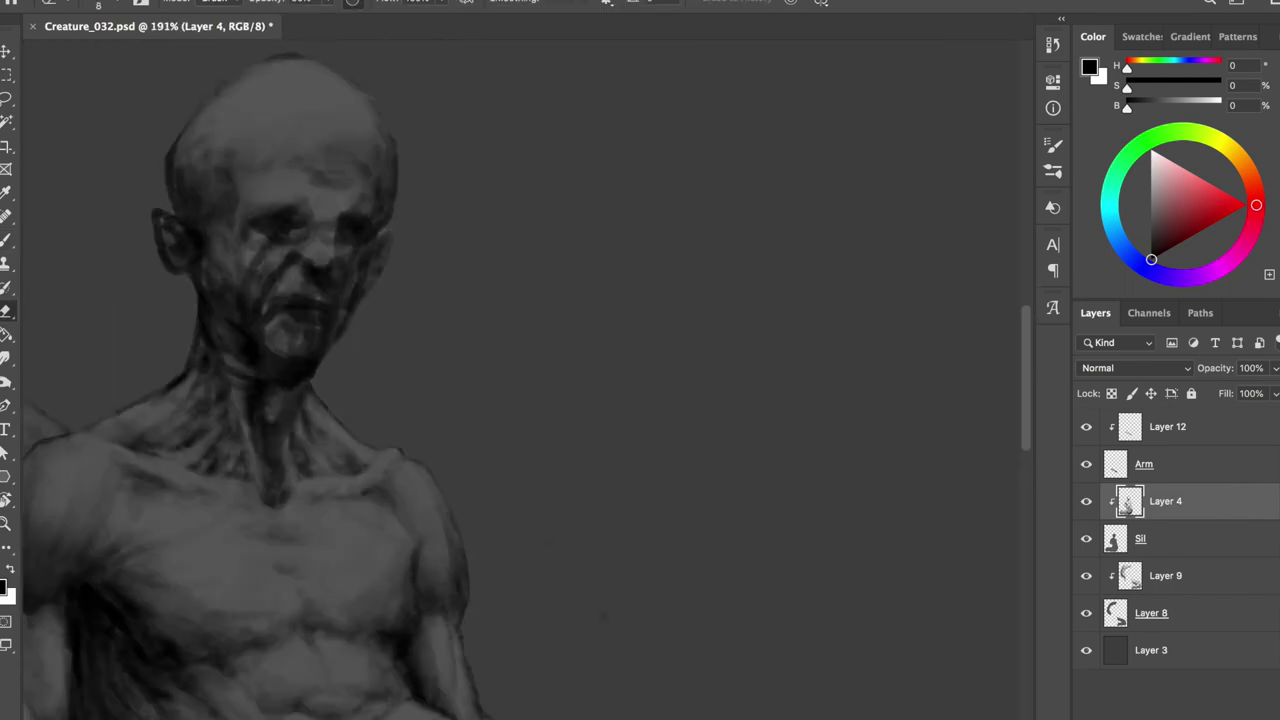
key("b")
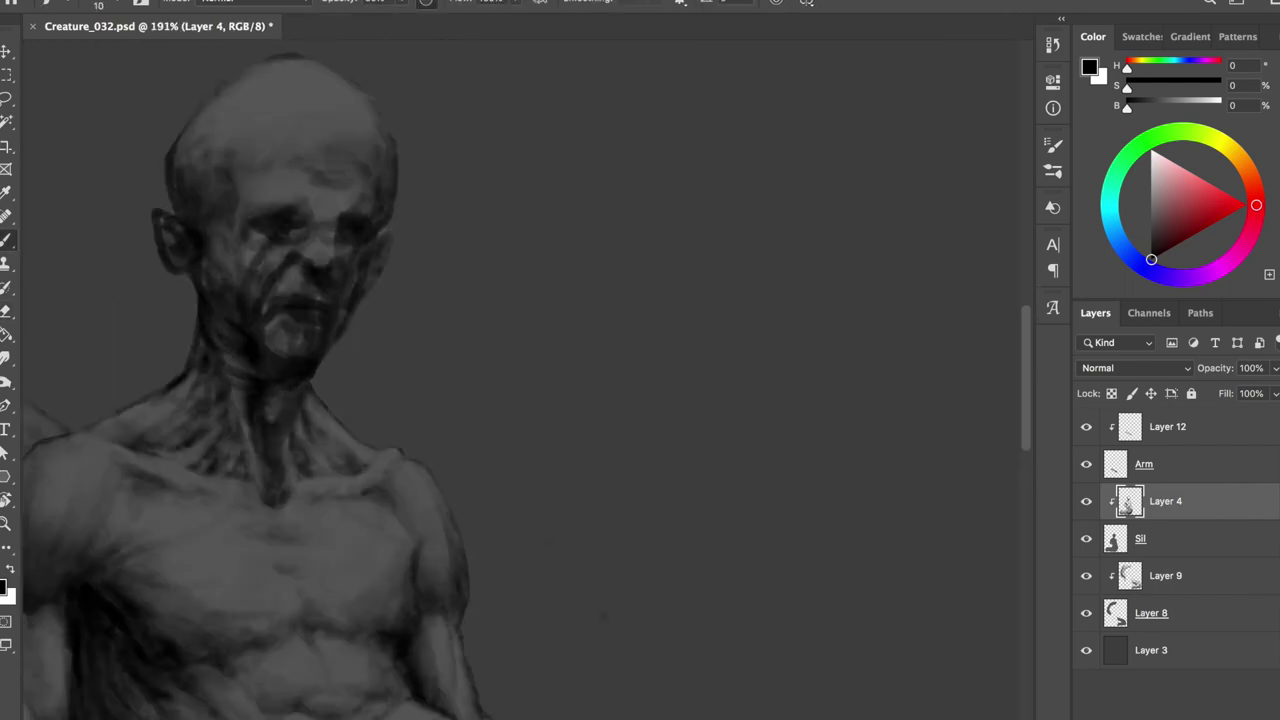
key("e")
scroll(510, 390, "up", 2)
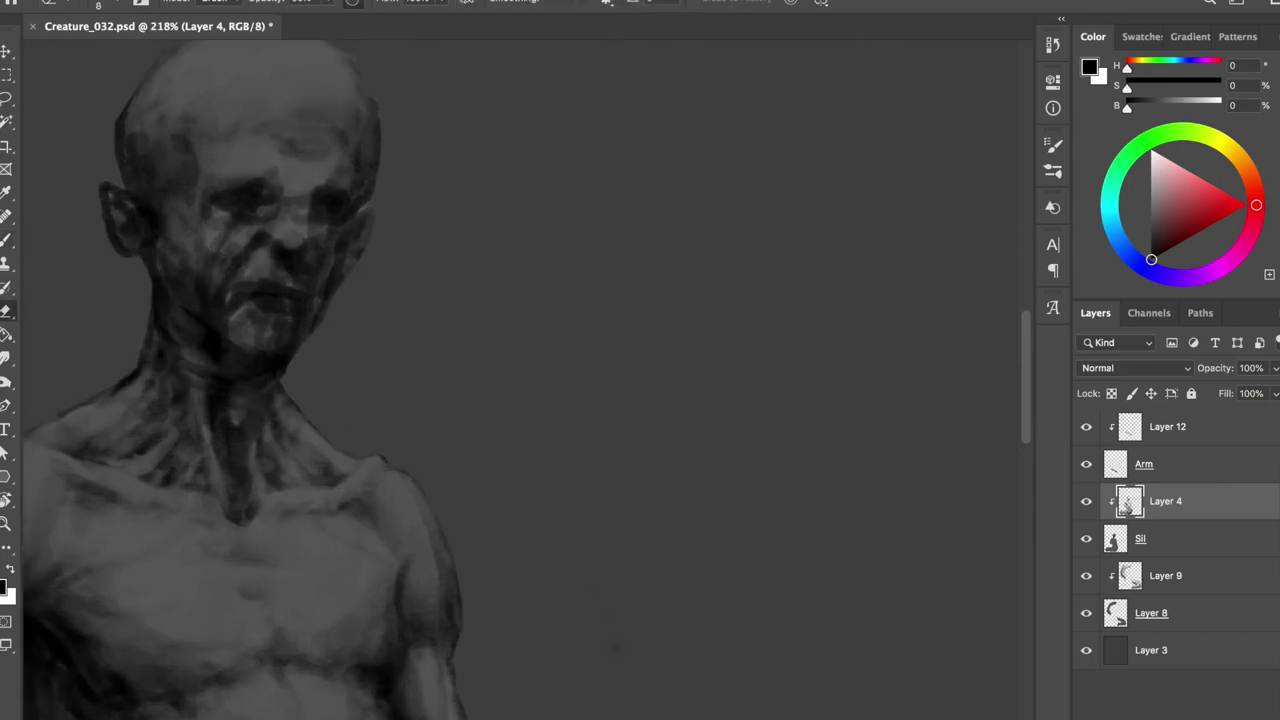
key("b")
- Darken the left cheek and the shadow near the eye, save, then zoom out to the arm
left_click_drag(186, 236, 170, 260)
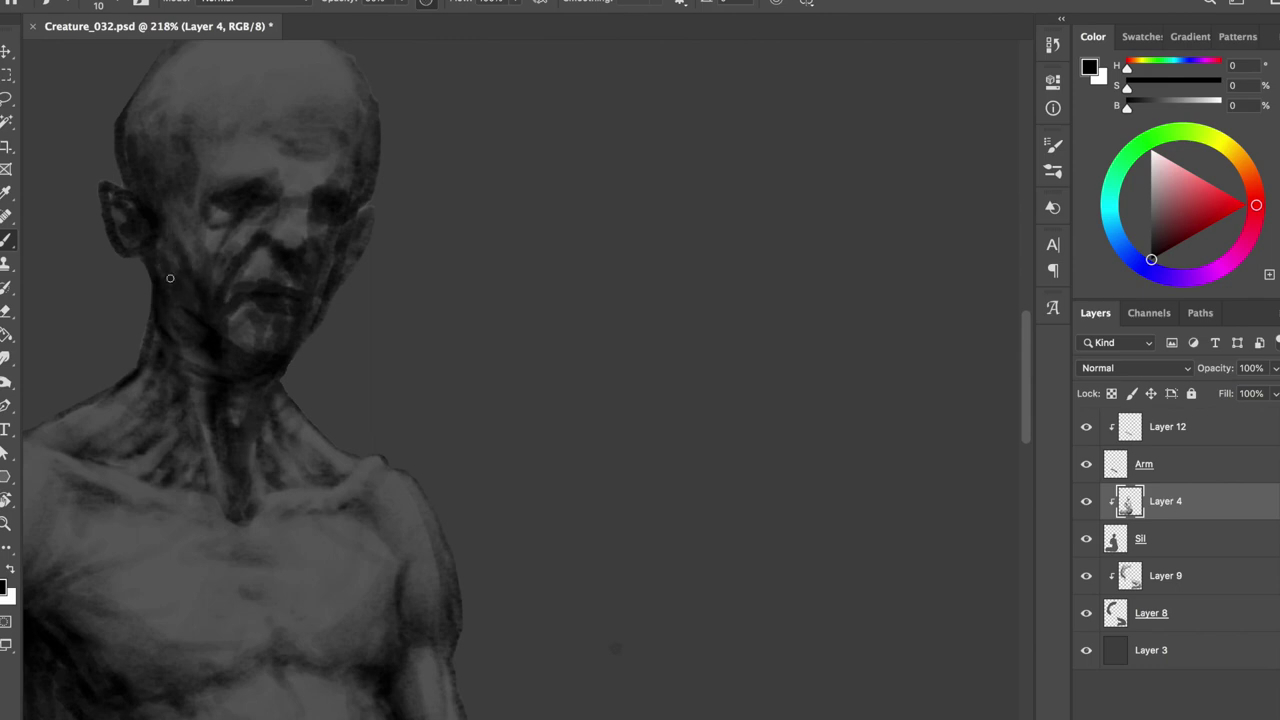
key("ctrl+s")
left_click_drag(271, 206, 340, 212)
key("e")
scroll(271, 337, "down", 2)
left_click_drag(271, 337, 521, 367)
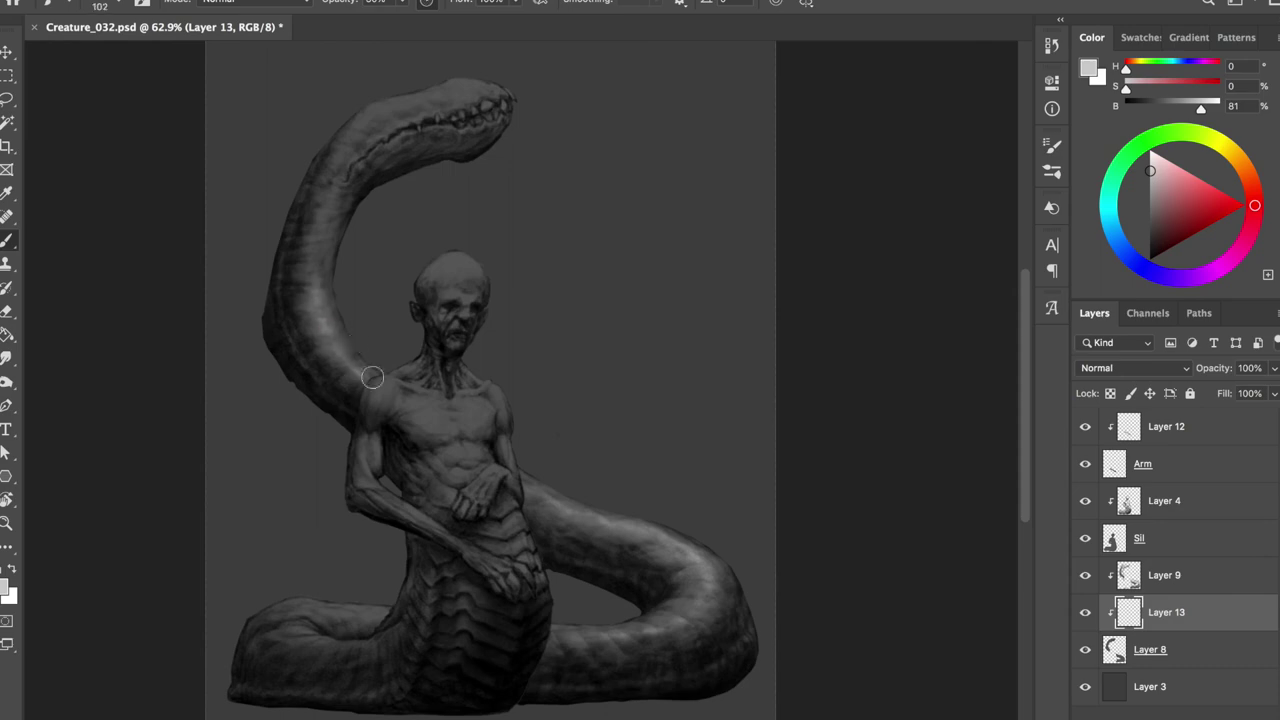
- Paint light grey highlights on Layer 13, adjusting brush and eraser sizes, and save
key("e")
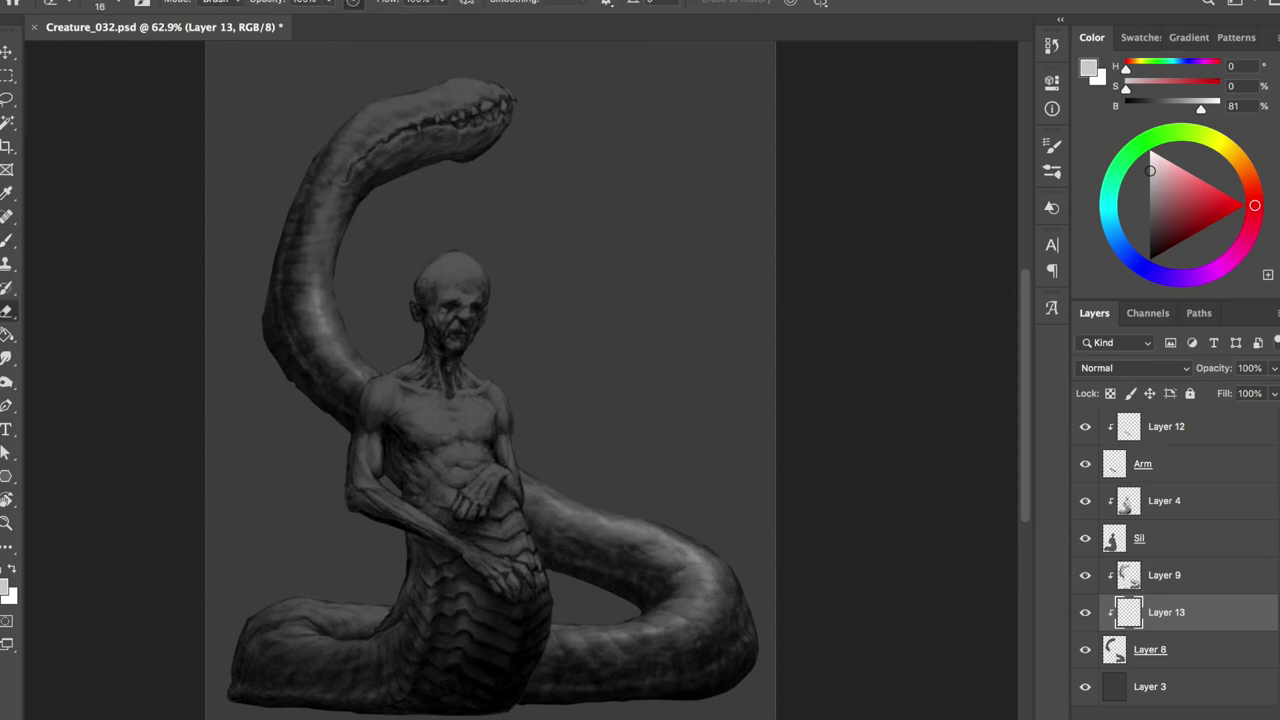
left_click_drag(553, 525, 651, 529)
key("b")
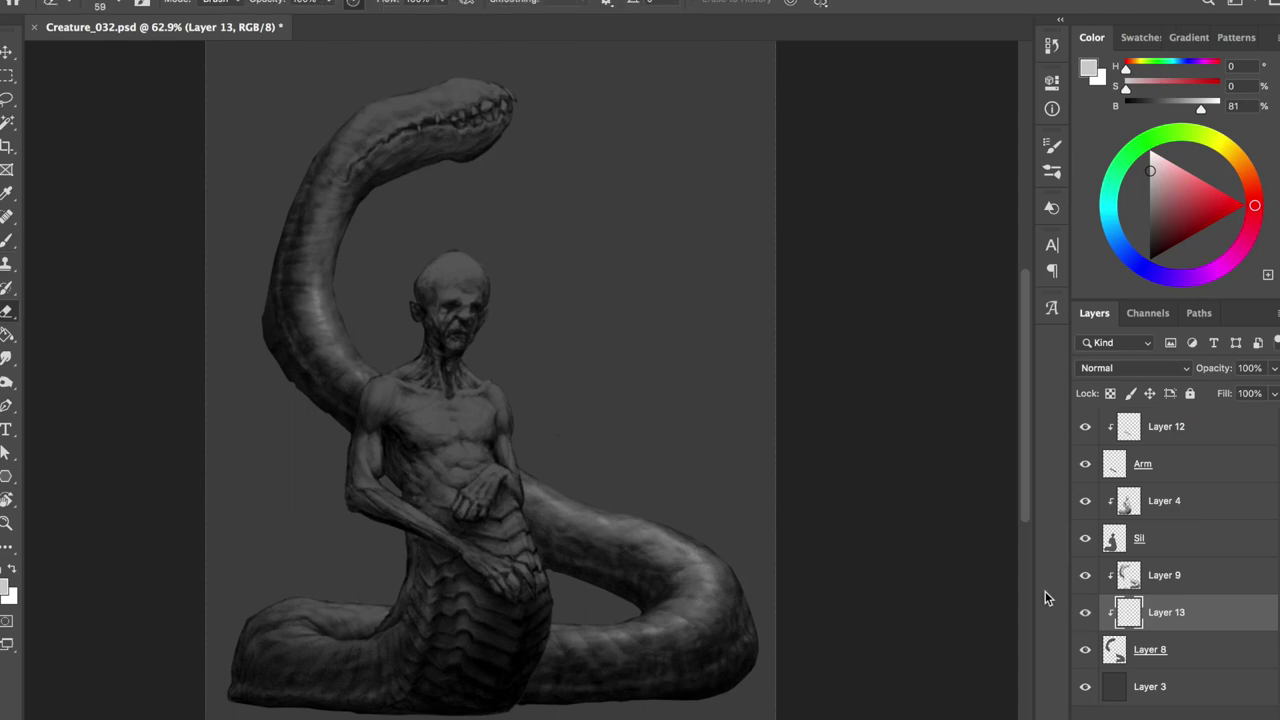
key("bracketright")
key("bracketright")
key("bracketright")
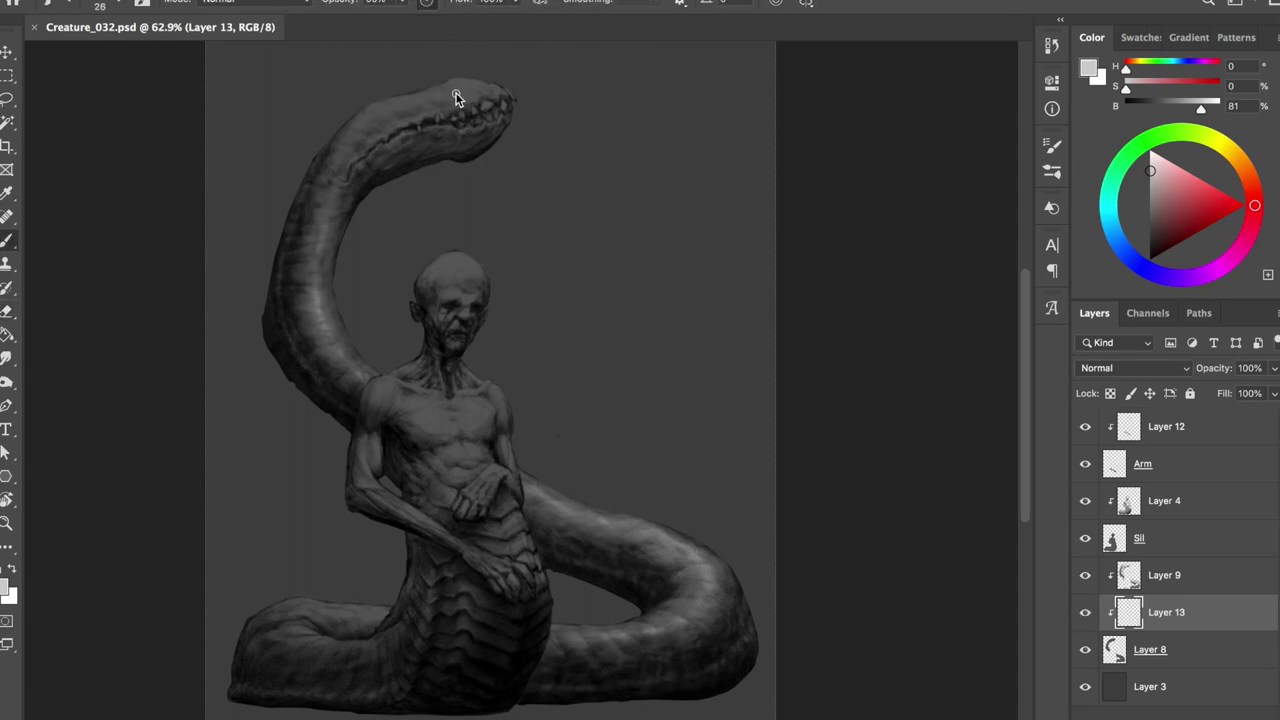
key("bracketleft")
key("bracketleft")
key("bracketleft")
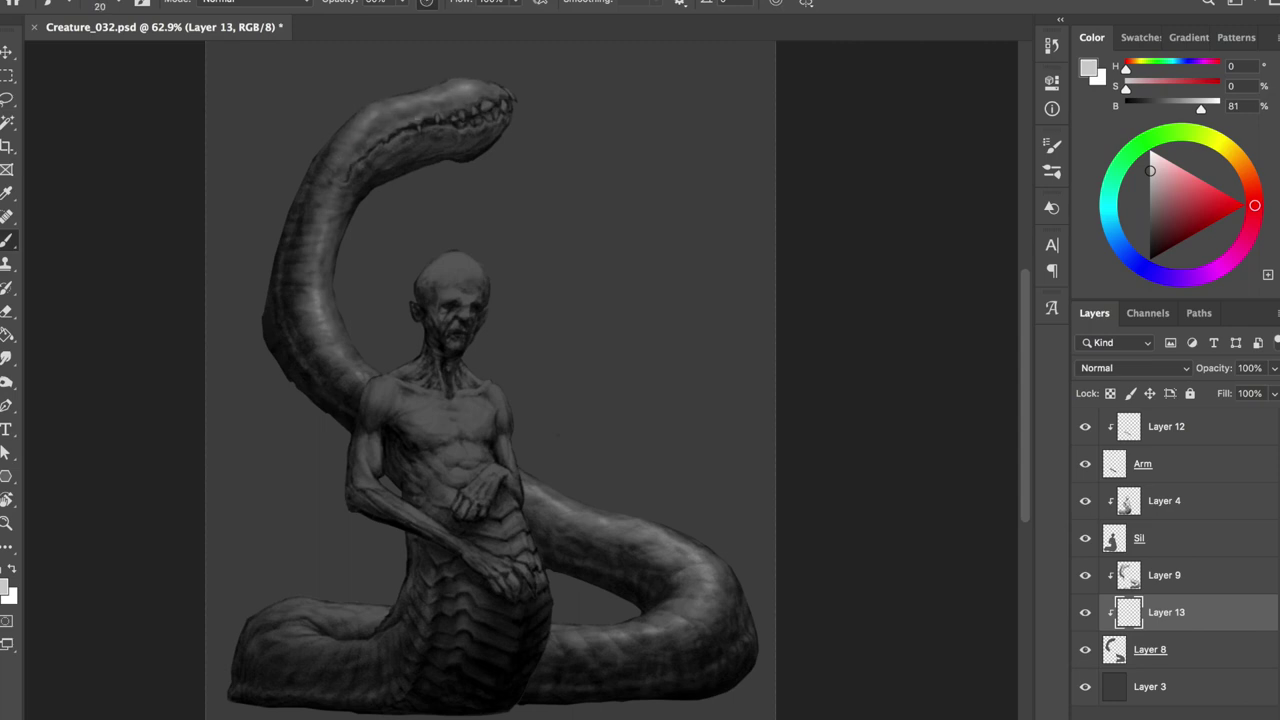
key("bracketright")
left_click_drag(492, 139, 486, 139)
key("ctrl+s")
- Add a new clipped Layer 14 above Sil and shrink the brush for detail work
key("e")
key("b")
key("ctrl+shift+n")
key("Return")
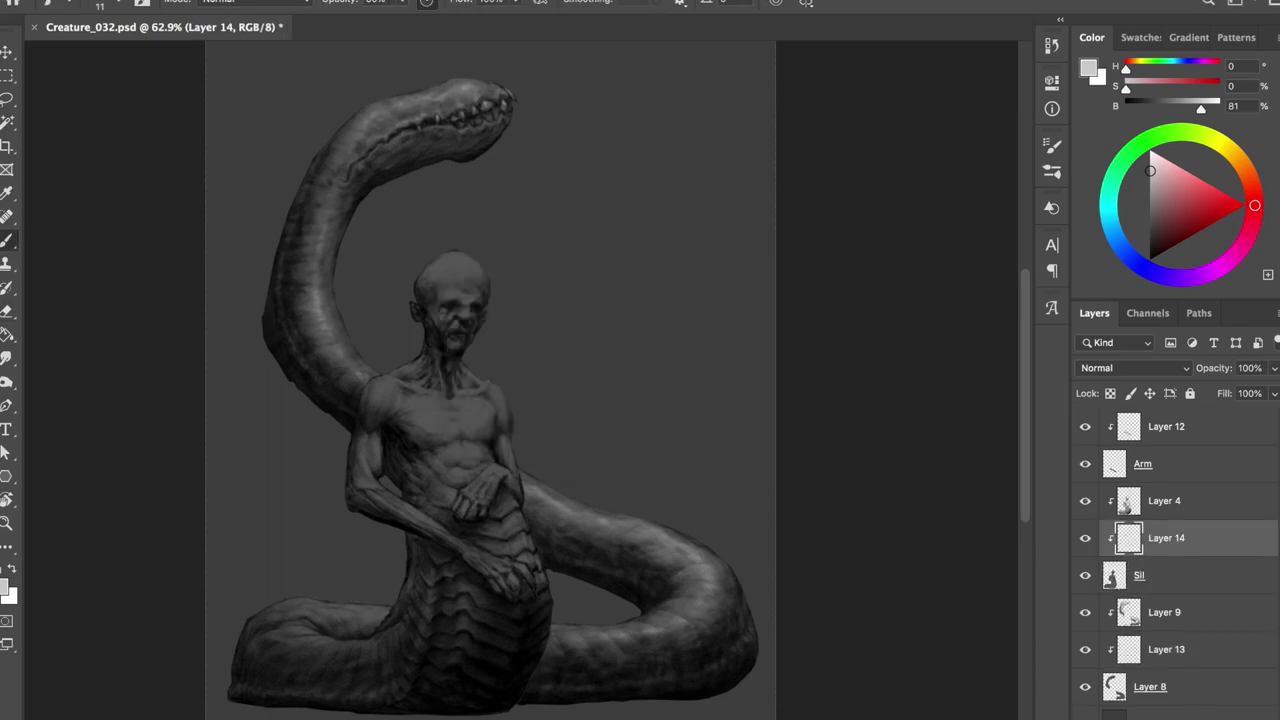
left_click_drag(465, 272, 458, 274)
- Check the figure in a mirrored view and set the brush to about 27 px
key("e")
key("h")
key("b")
left_click_drag(523, 296, 518, 297)
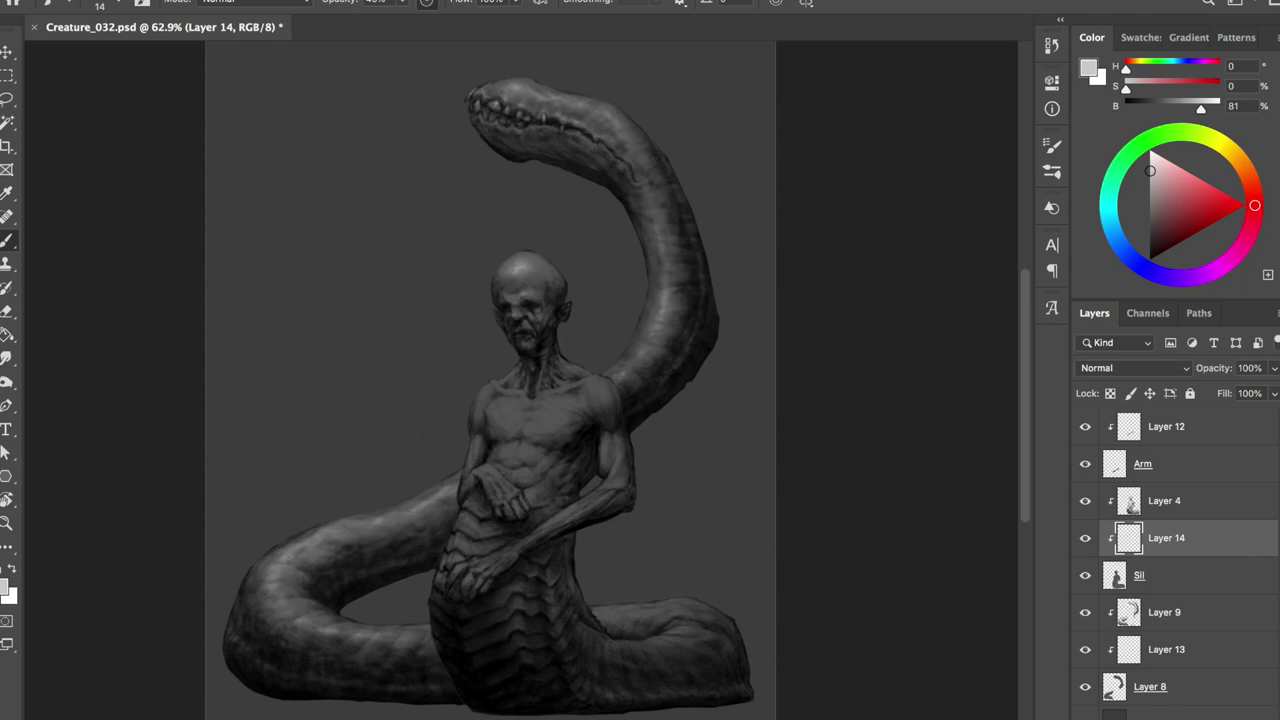
key("h")
right_click(386, 388)
key("Escape")
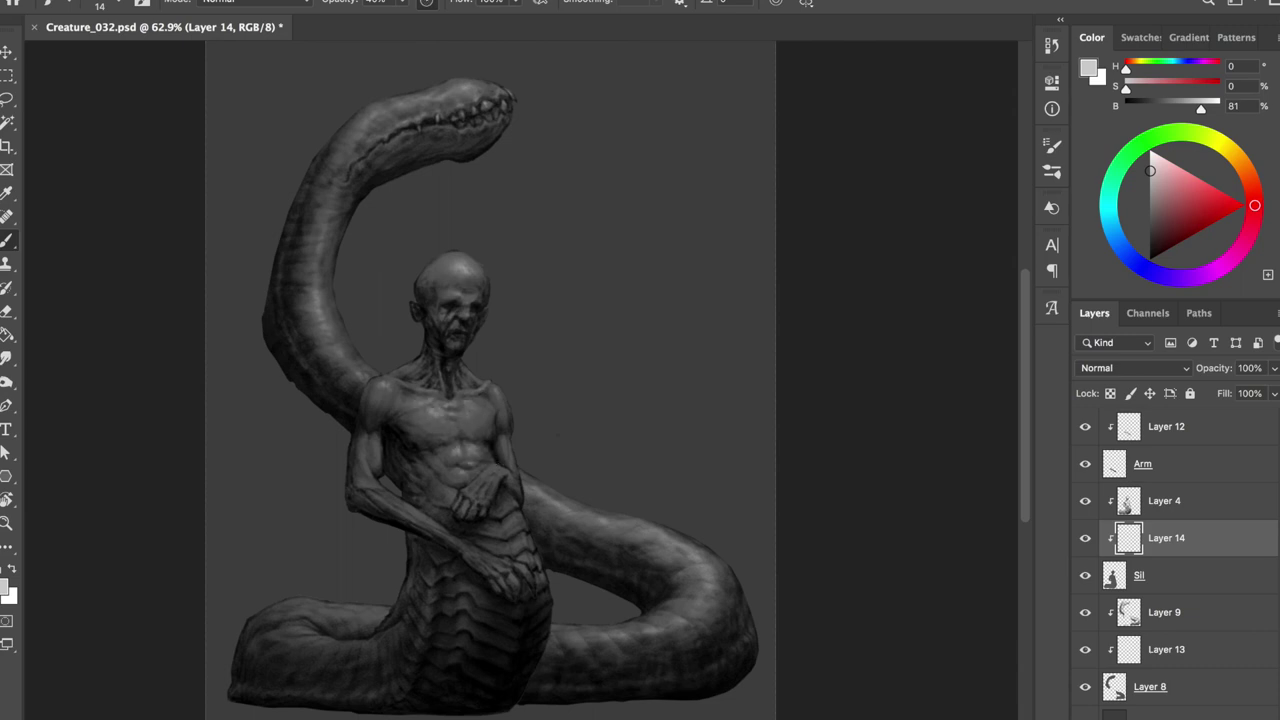
- Refine the coil highlights on Layer 14 with brush and eraser, then save
key("e")
key("b")
key("e")
key("b")
scroll(507, 401, "up", 3)
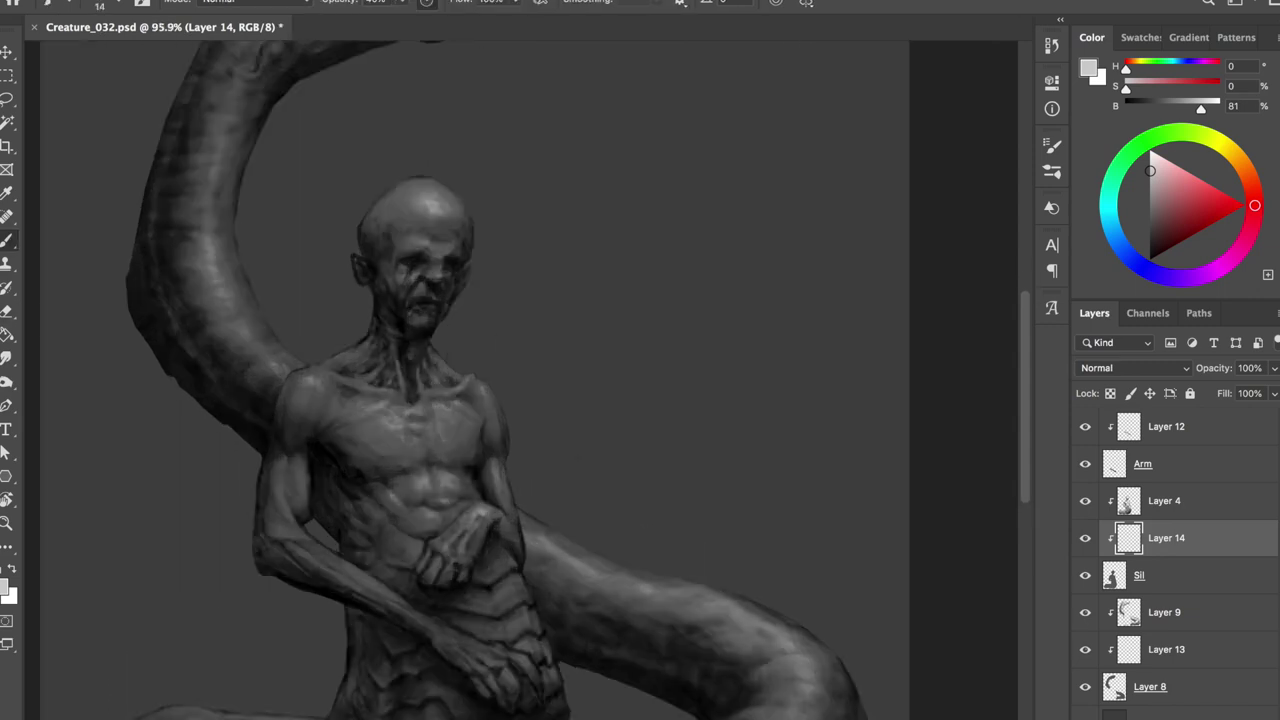
key("ctrl+s")
- Dab a small highlight on the figure, then add a clipped Layer 15 above Arm
left_click(525, 357)
scroll(248, 253, "up", 1)
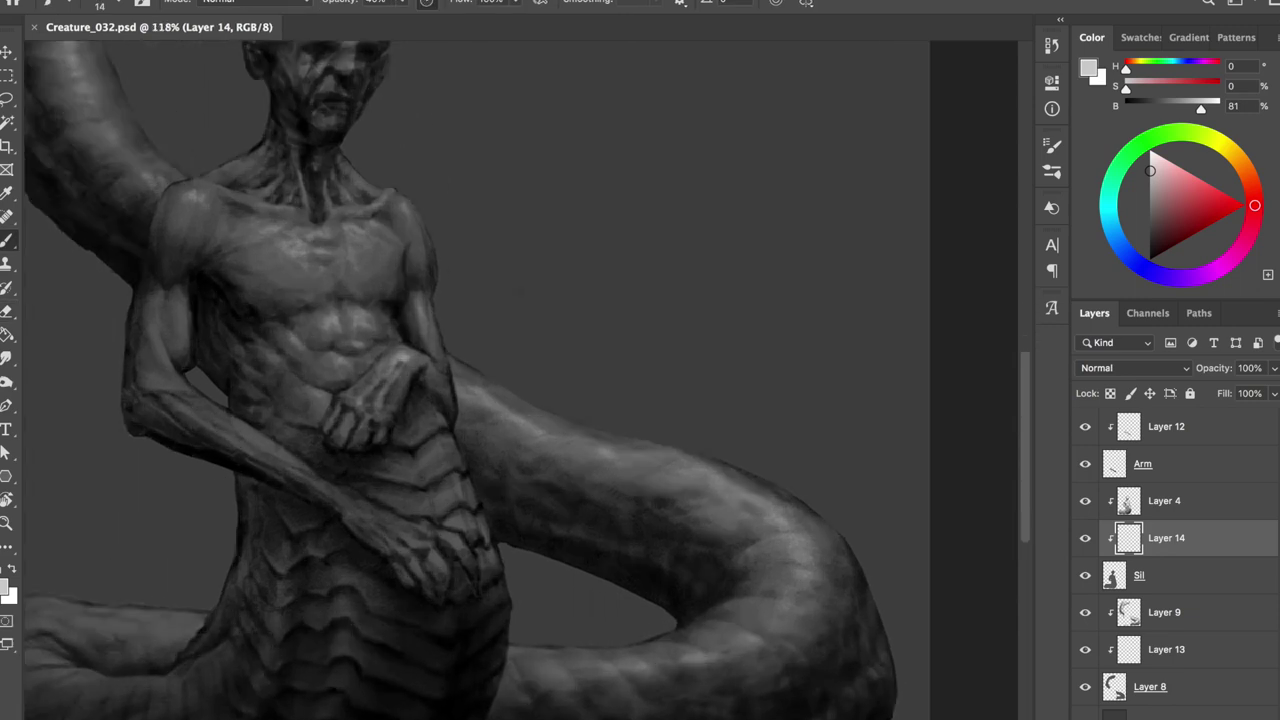
left_click(1125, 463)
key("ctrl+shift+alt+n")
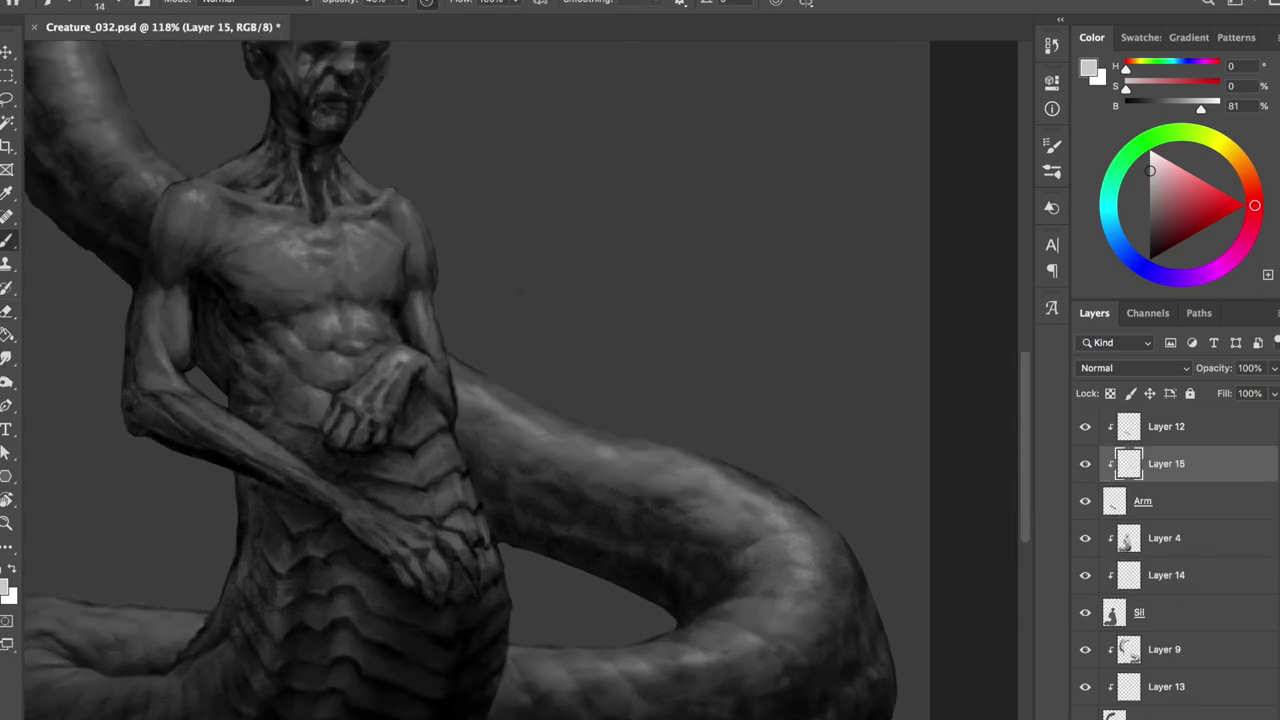
- Paint light highlights near the hand and make Layer 14 active
left_click_drag(380, 526, 395, 520)
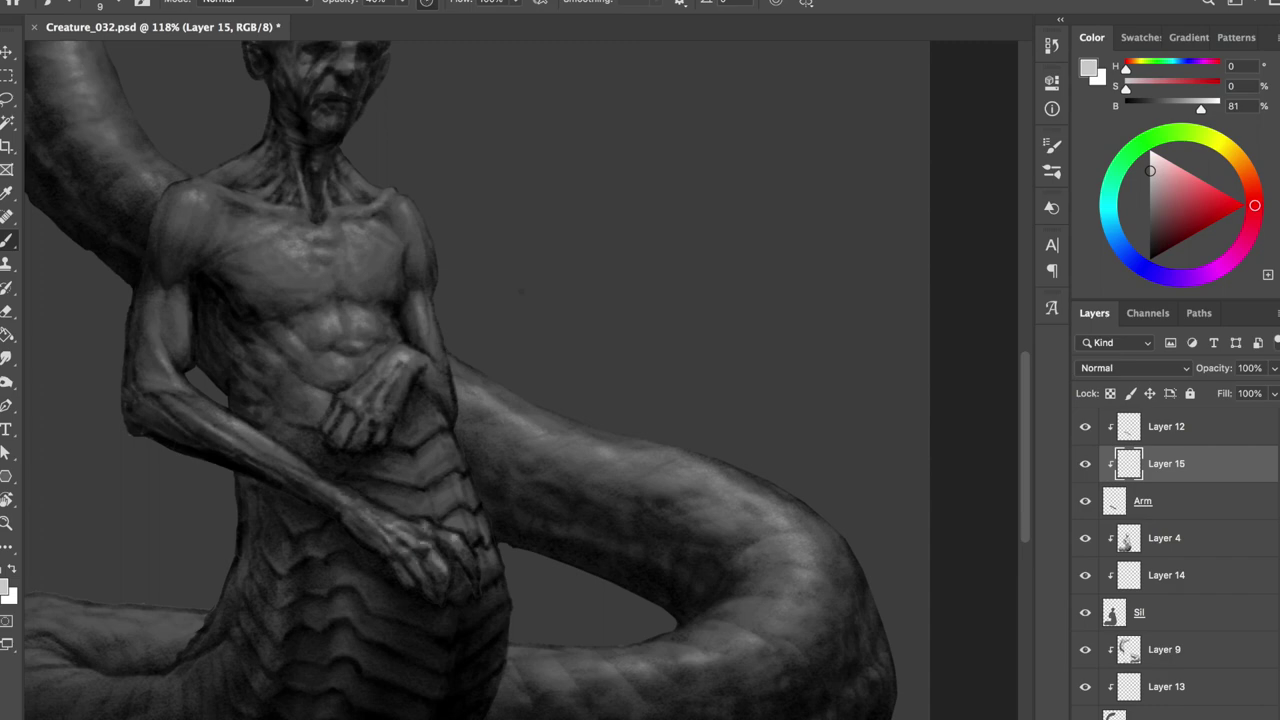
scroll(515, 260, "down", 2)
scroll(515, 260, "down", 2)
scroll(520, 390, "up", 2)
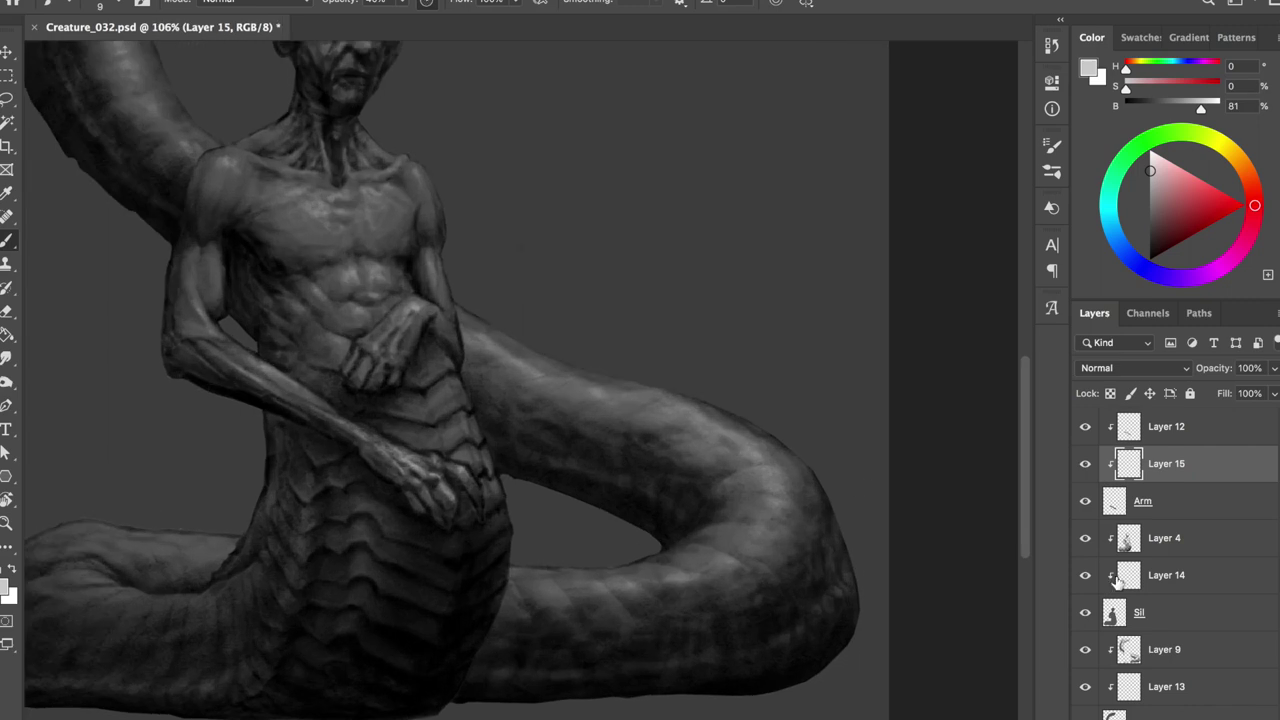
left_click(435, 375, "ctrl")
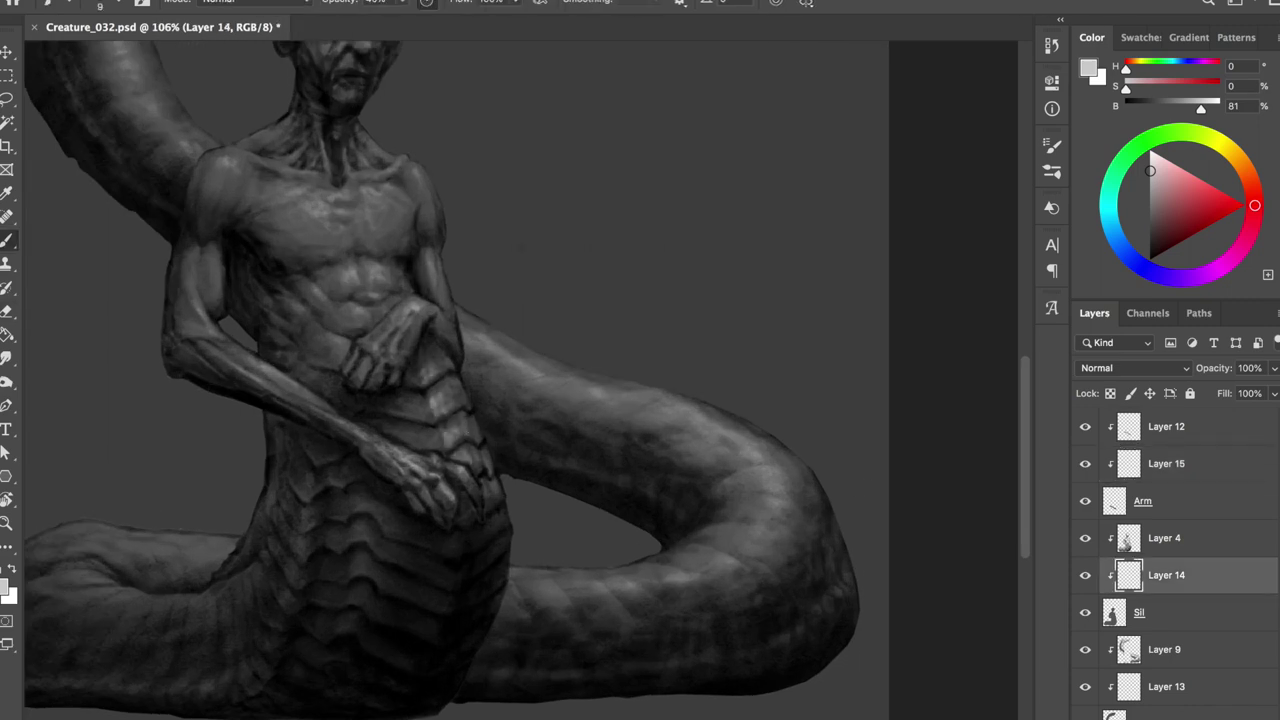
scroll(480, 340, "down", 3)
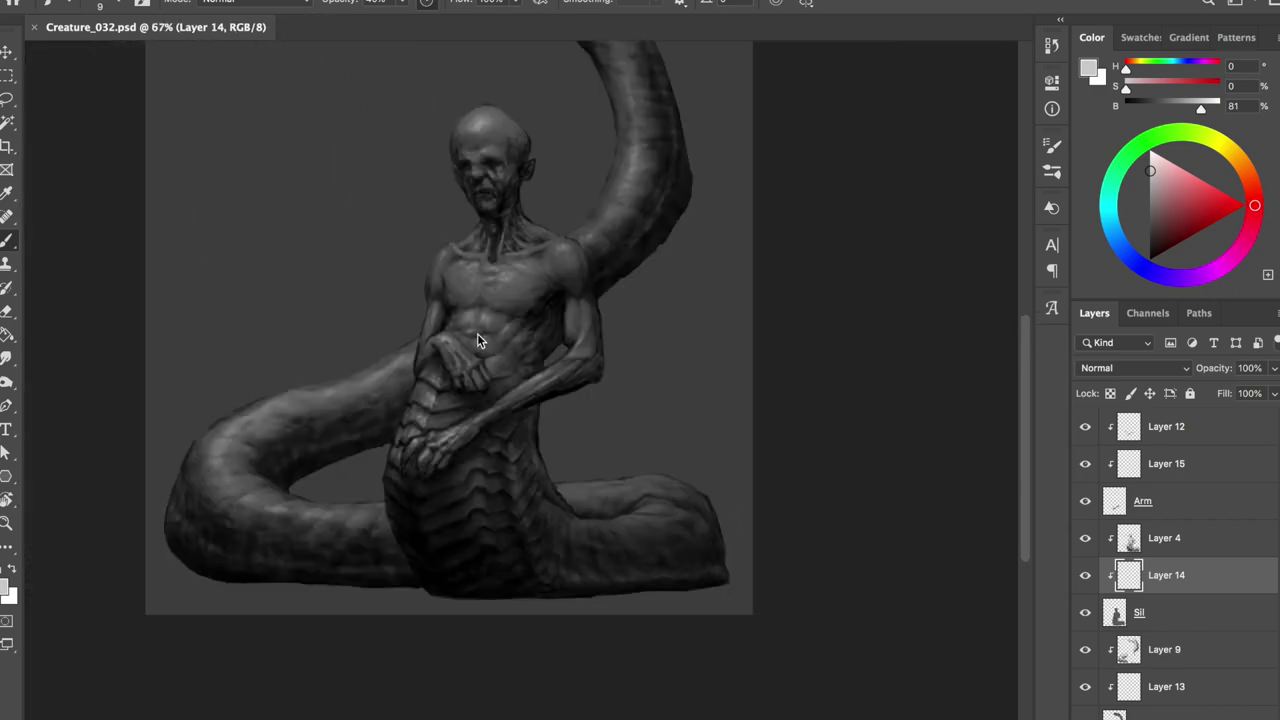
scroll(480, 340, "up", 3)
- Save, reset the colours to black and white, and sample a darker grey from the torso
key("alt+bracketright")
key("ctrl+s")
key("d")
key("e")
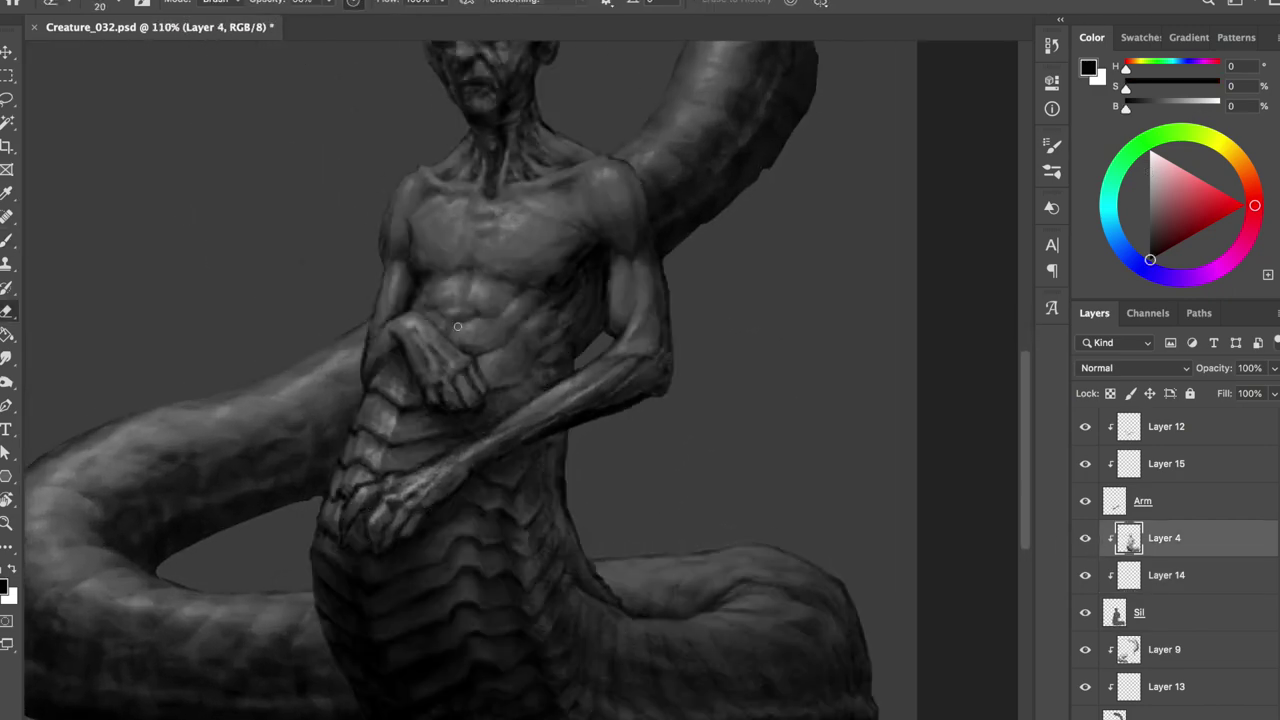
left_click(452, 354, "alt")
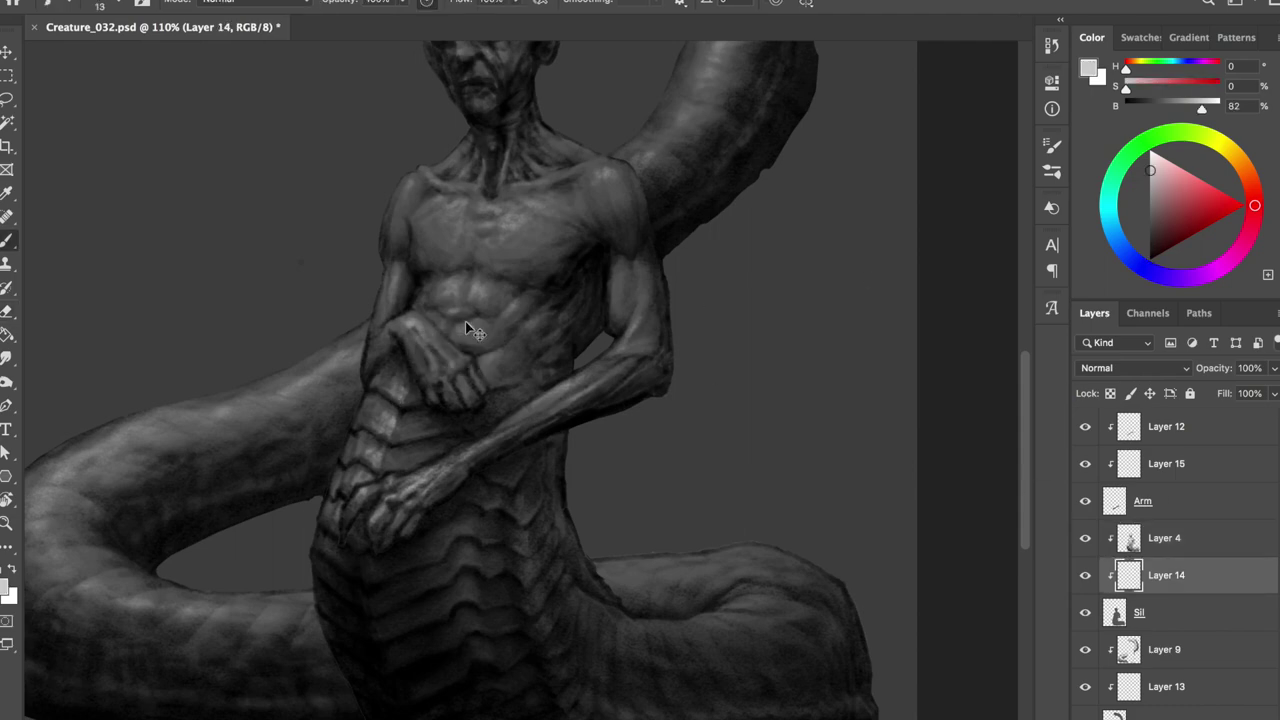
key("e")
key("ctrl+shift+h")
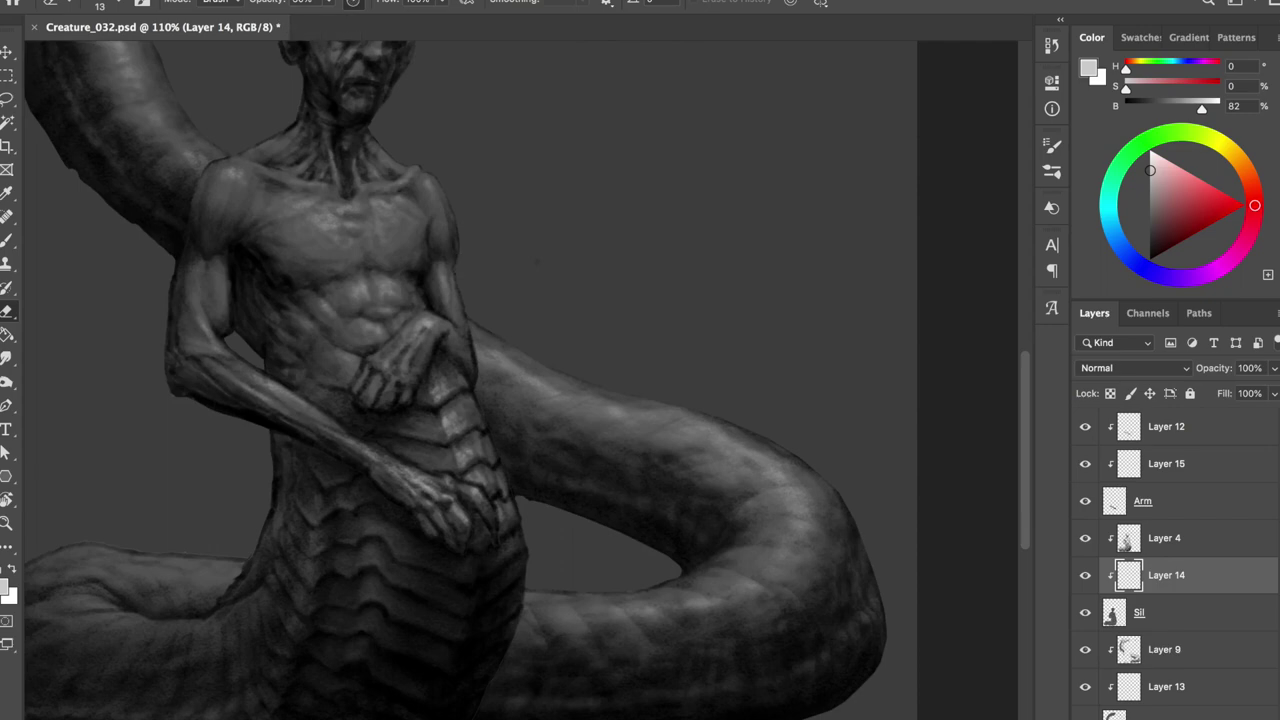
key("b")
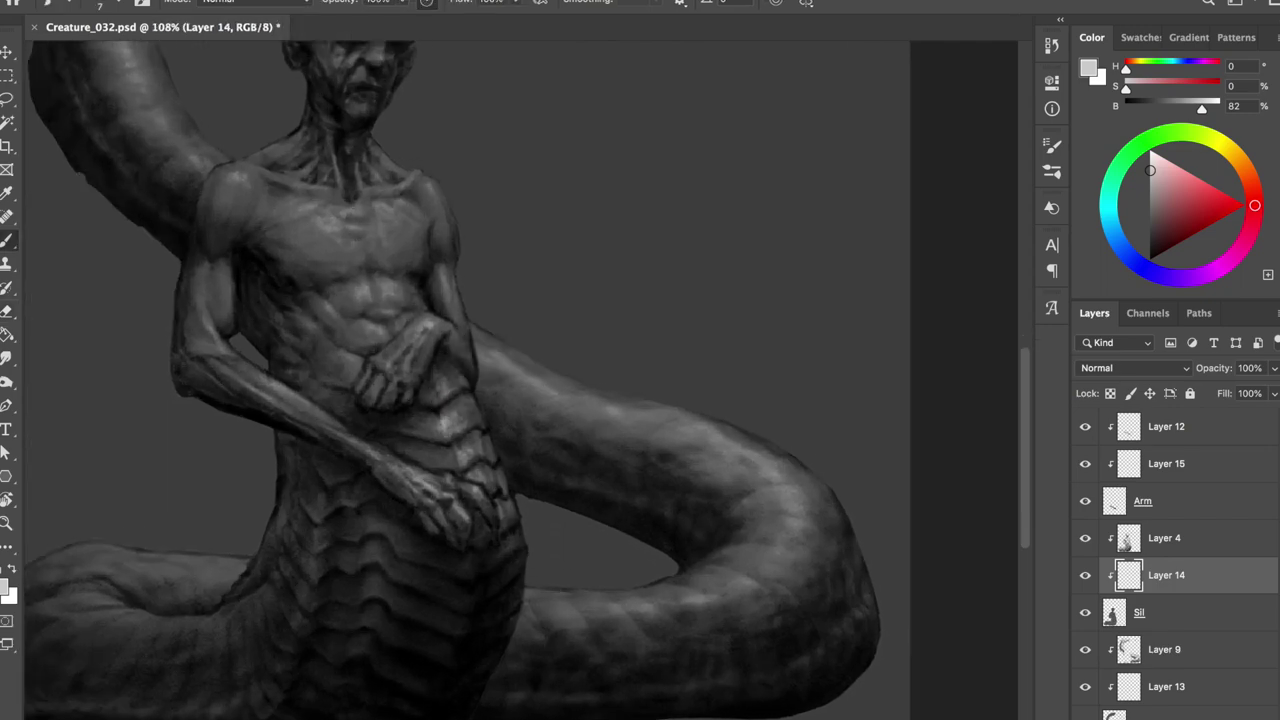
- Paint soft torso and belly highlights at 30% opacity, flipping the view to check
key("3")
key("ctrl+shift+h")
key("e")
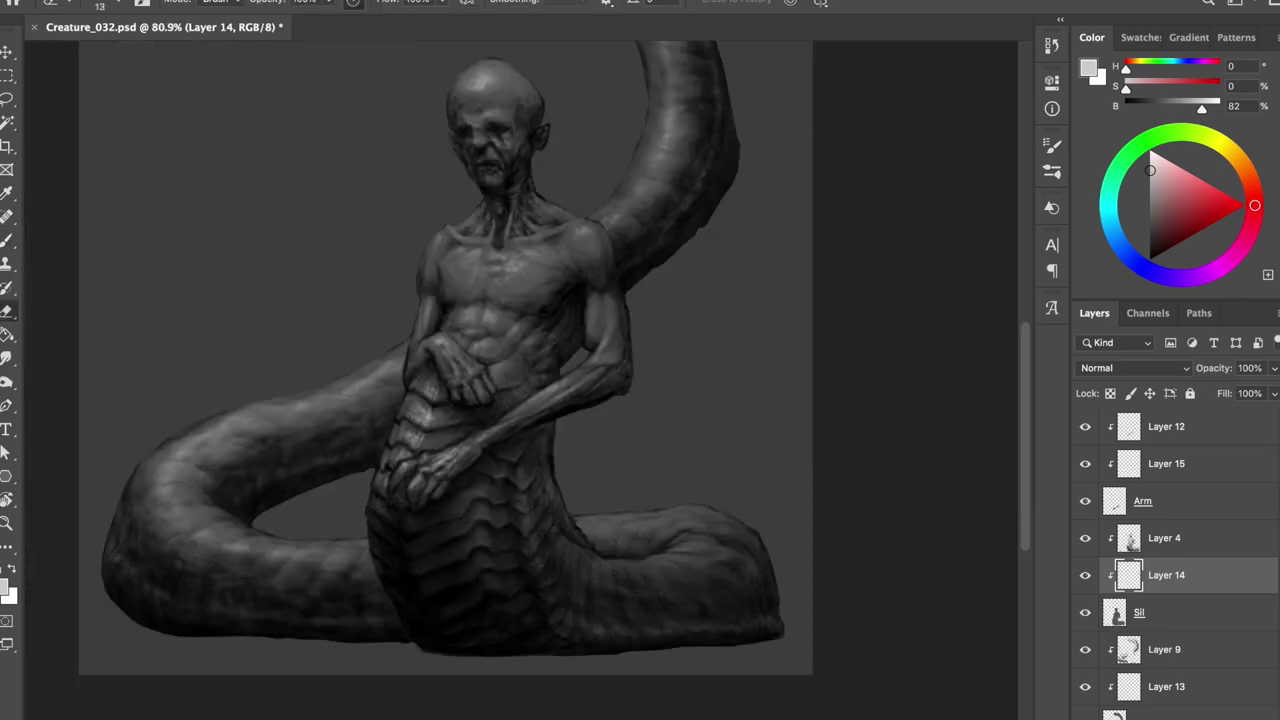
key("b")
scroll(522, 380, "up", 2)
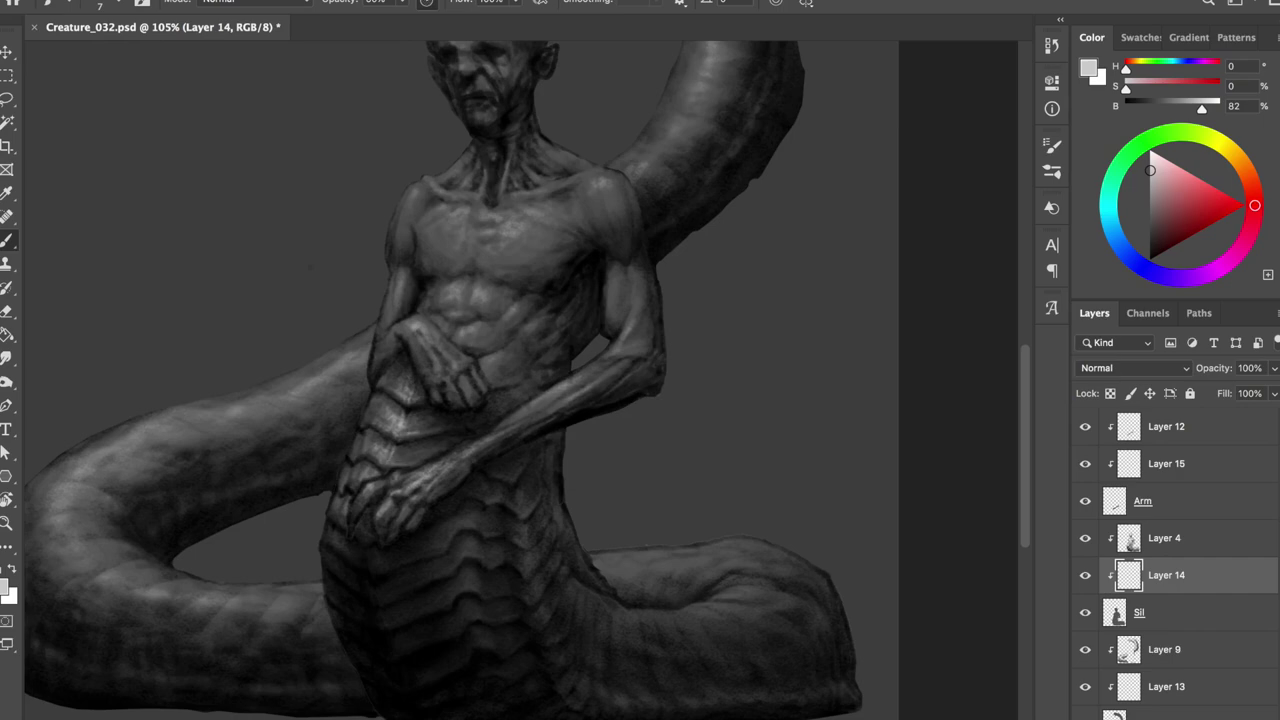
key("ctrl+shift+h")
scroll(520, 380, "down", 2)
scroll(520, 380, "up", 4)
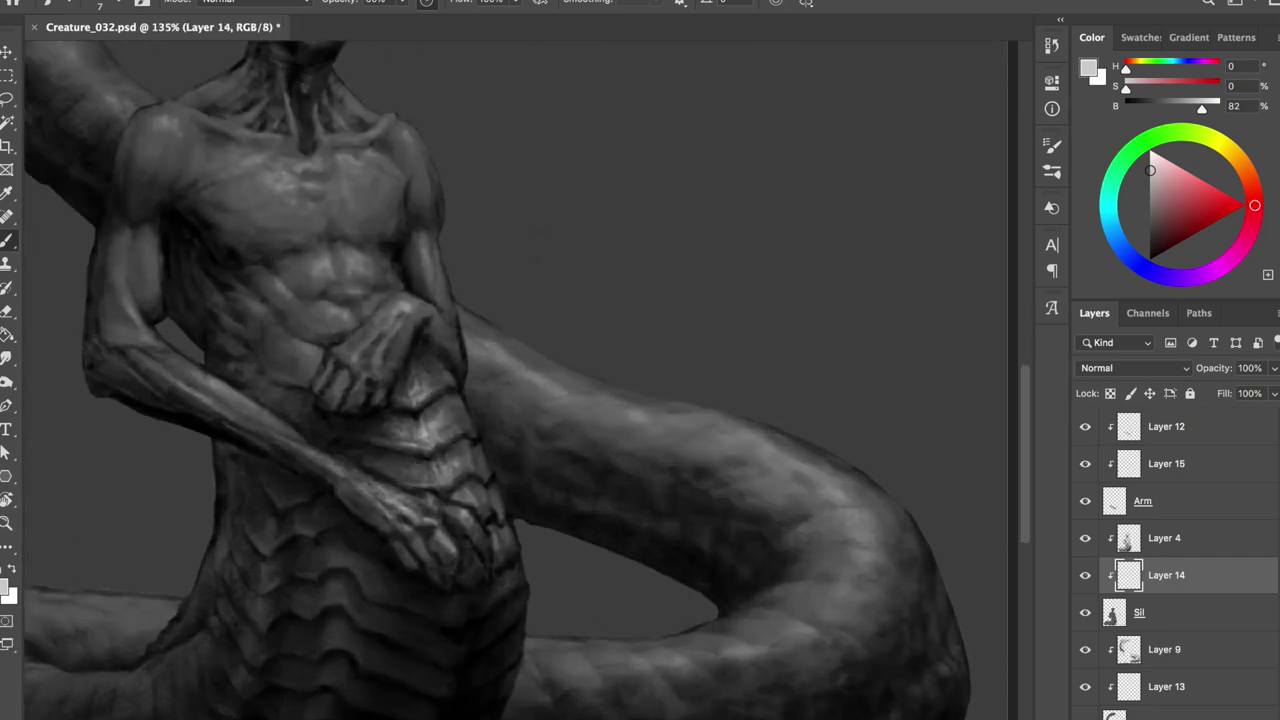
scroll(520, 430, "up", 1)
- Switch the foreground to pure white and check the figure in mirrored and normal views
key("x")
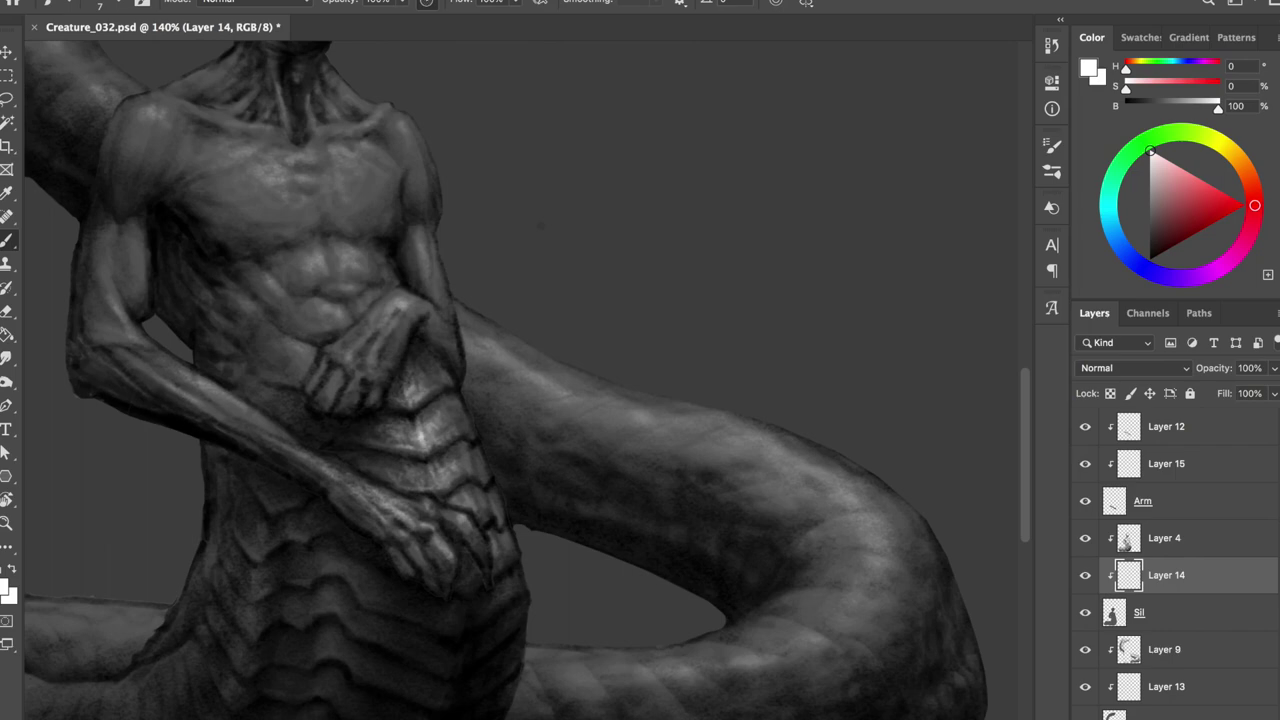
scroll(520, 380, "down", 1)
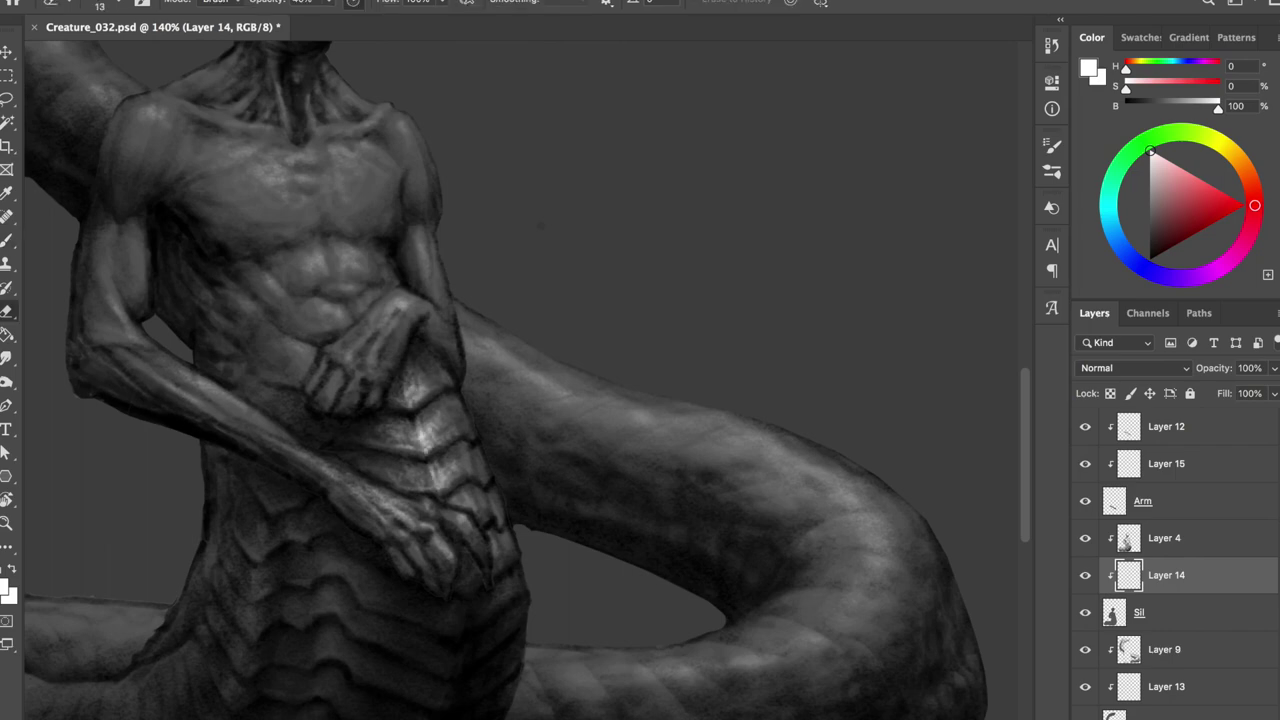
key("ctrl+shift+h")
scroll(520, 380, "down", 2)
key("ctrl+shift+h")
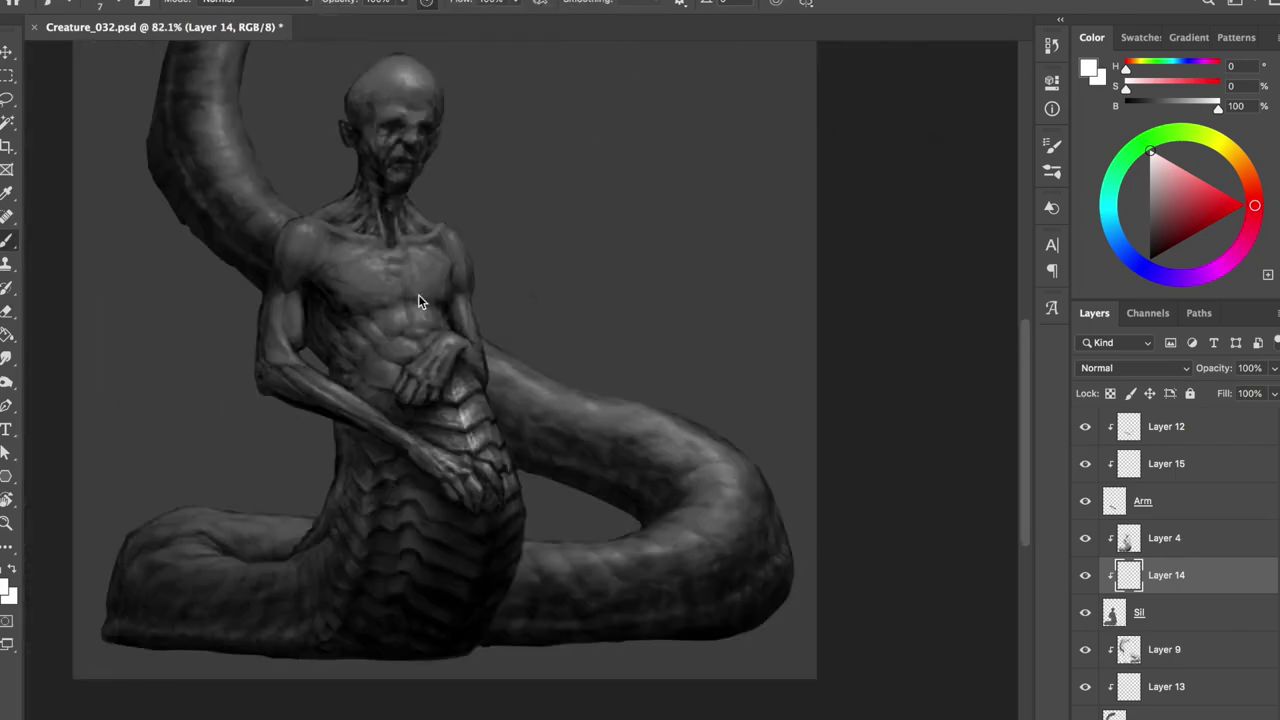
scroll(418, 294, "up", 2)
key("alt+bracketright")
key("e")
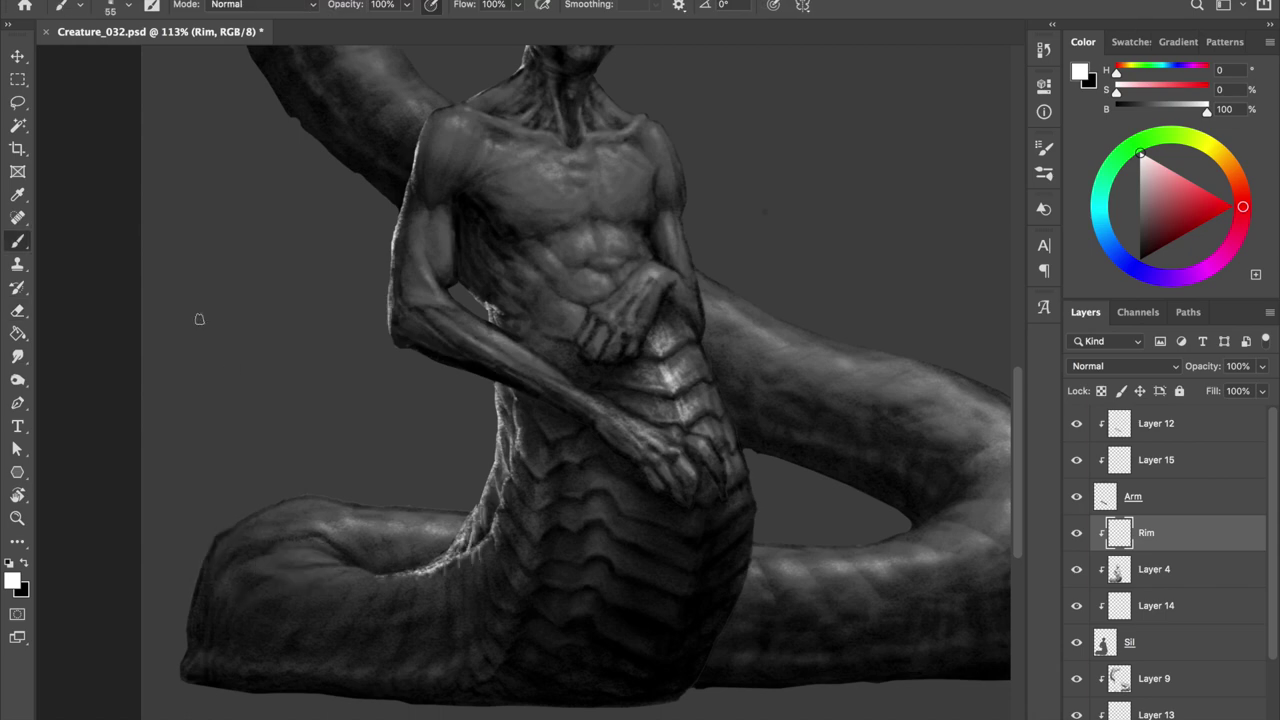
- Paint bright white rim light down the serpent tail's left edge with a finer brush
left_click_drag(192, 640, 243, 524)
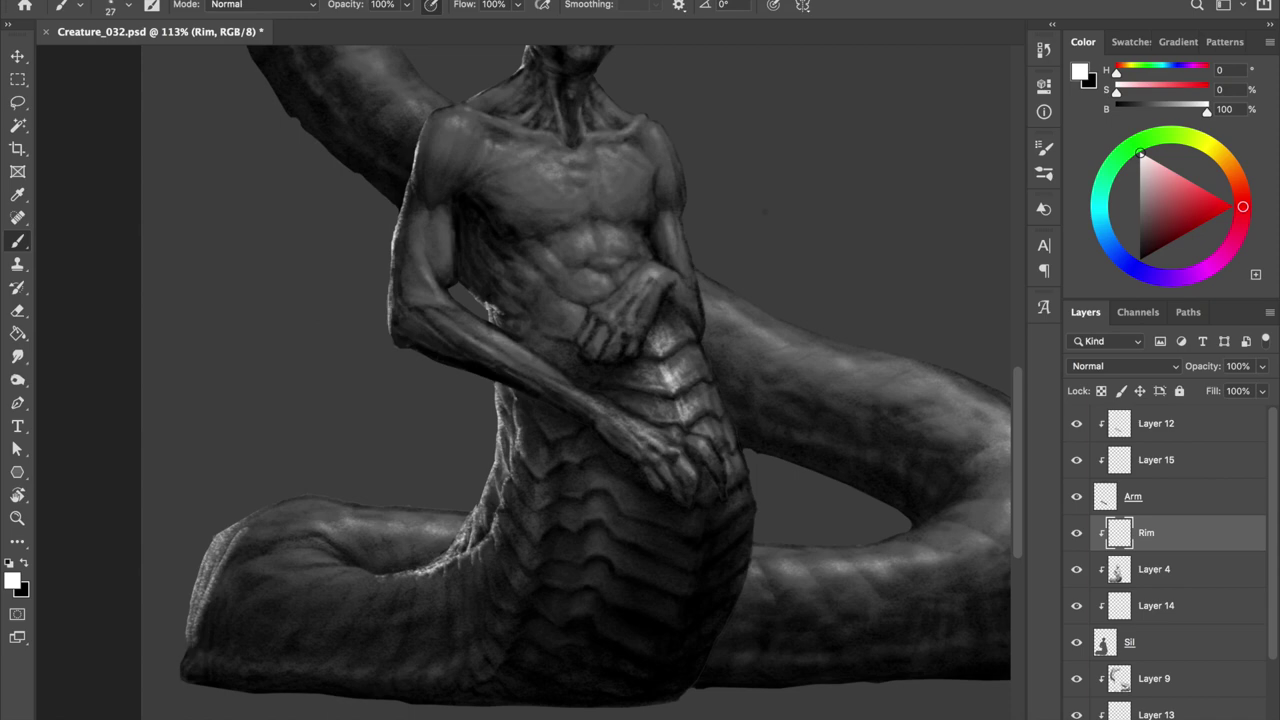
key("bracketleft")
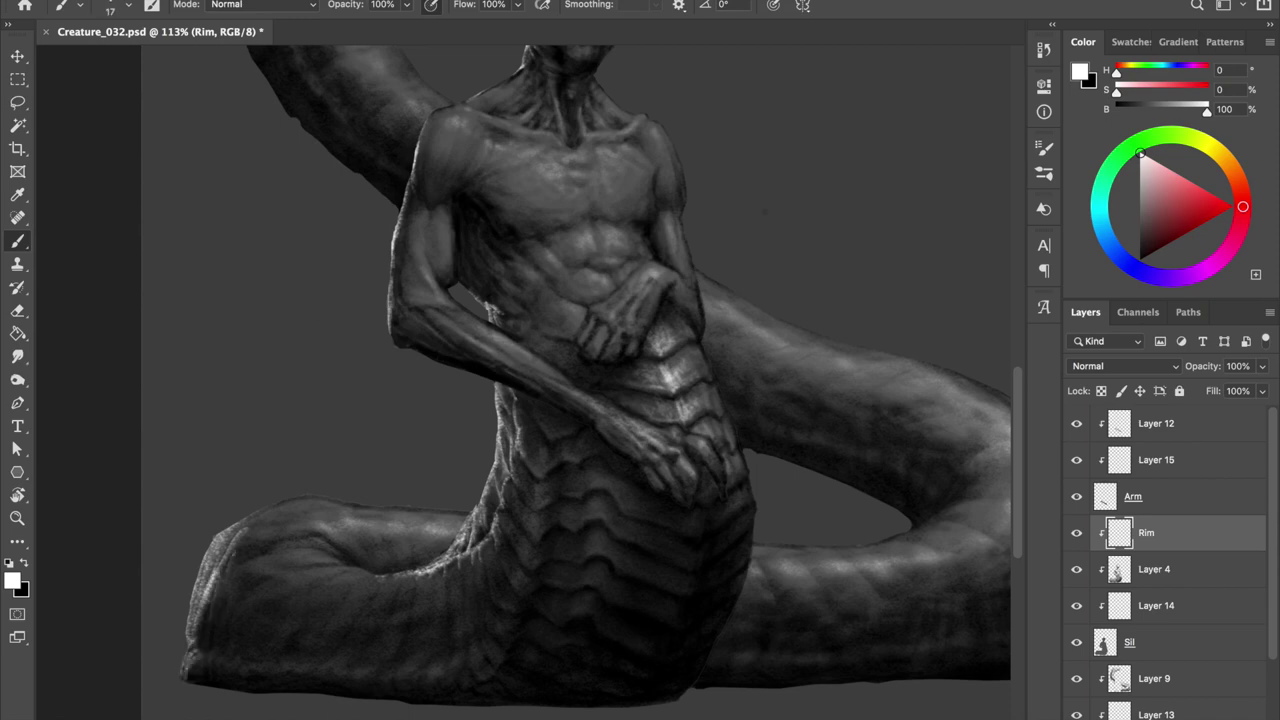
mouse_move(198, 605)
left_mouse_down()
mouse_move(222, 548)
mouse_move(210, 648)
left_mouse_up()
scroll(320, 512, "down", 3)
scroll(320, 512, "up", 5)
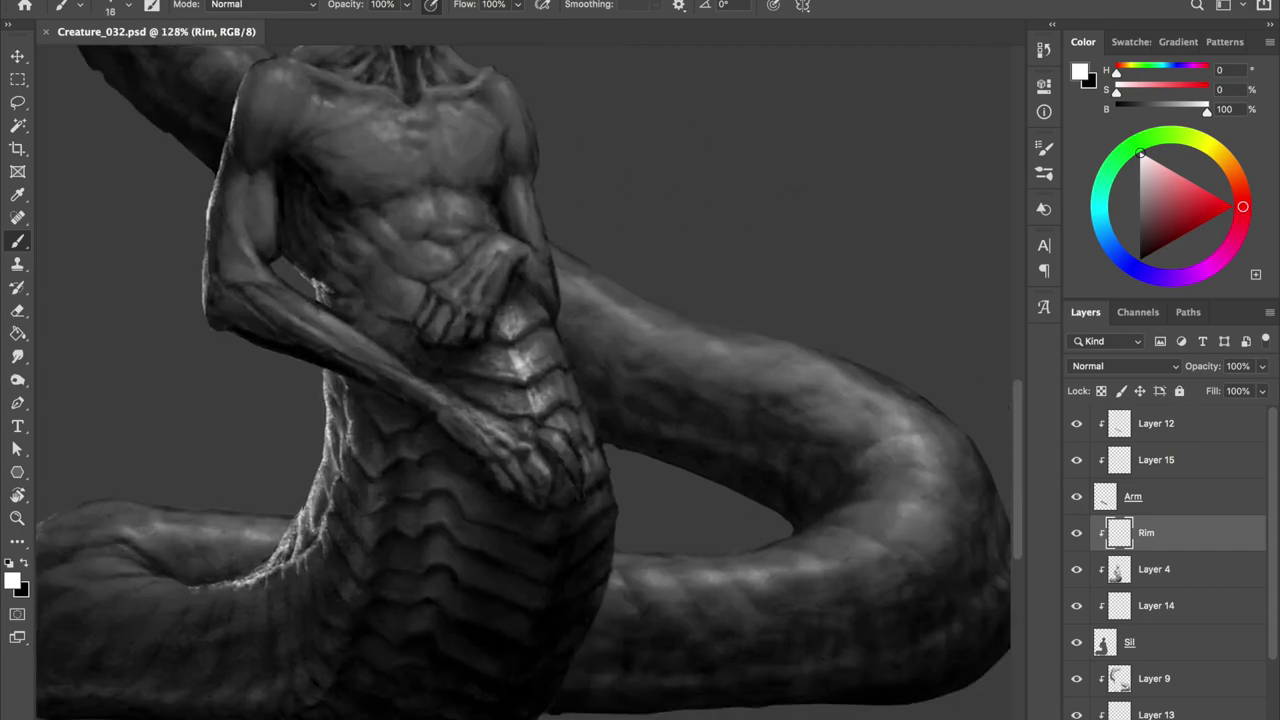
- Duplicate the Rim layer below Sil, clip it, and add white highlights along the tail's right curve
left_click_drag(1146, 532, 1133, 660)
key("ctrl+alt+g")
key("bracketleft")
left_click_drag(645, 458, 600, 438)
key("bracketright")
key("bracketright")
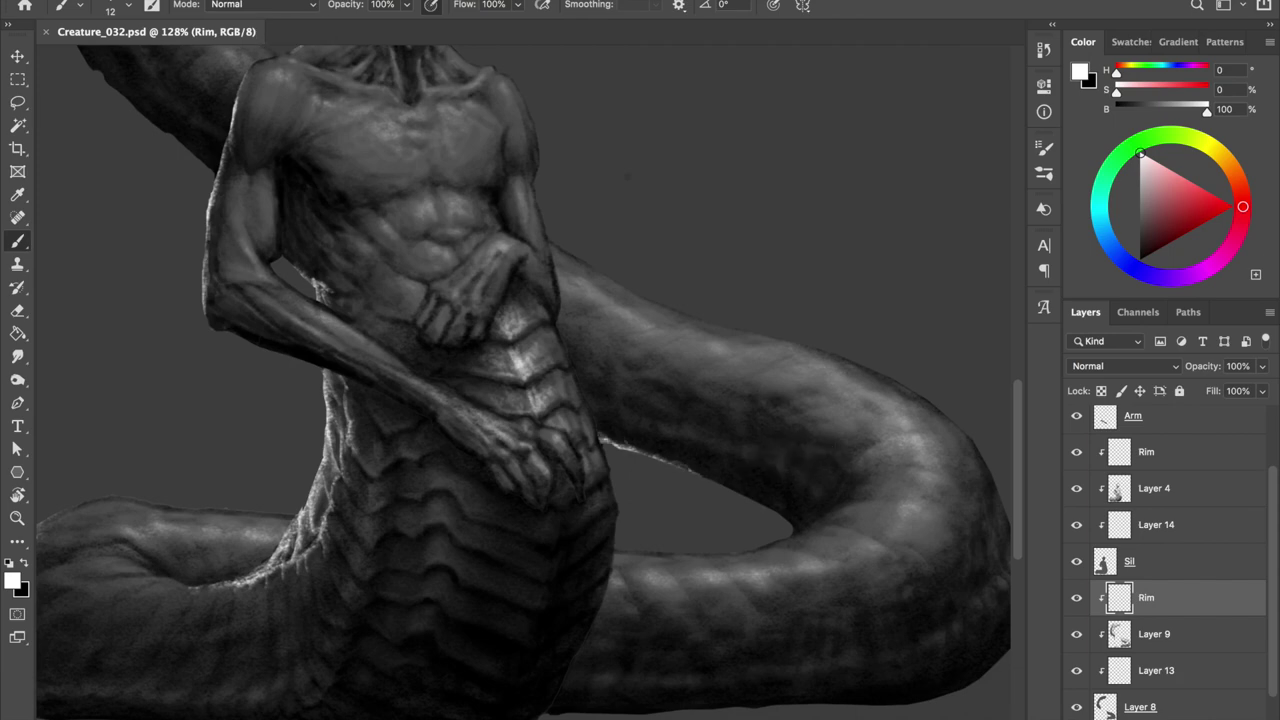
mouse_move(812, 482)
left_mouse_down()
mouse_move(800, 524)
mouse_move(760, 505)
mouse_move(795, 515)
mouse_move(828, 492)
left_mouse_up()
- Erase part of the tail highlight and repaint it brighter
key("e")
key("b")
mouse_move(760, 546)
left_mouse_down()
mouse_move(826, 522)
mouse_move(812, 520)
left_mouse_up()
left_click_drag(822, 464, 806, 532)
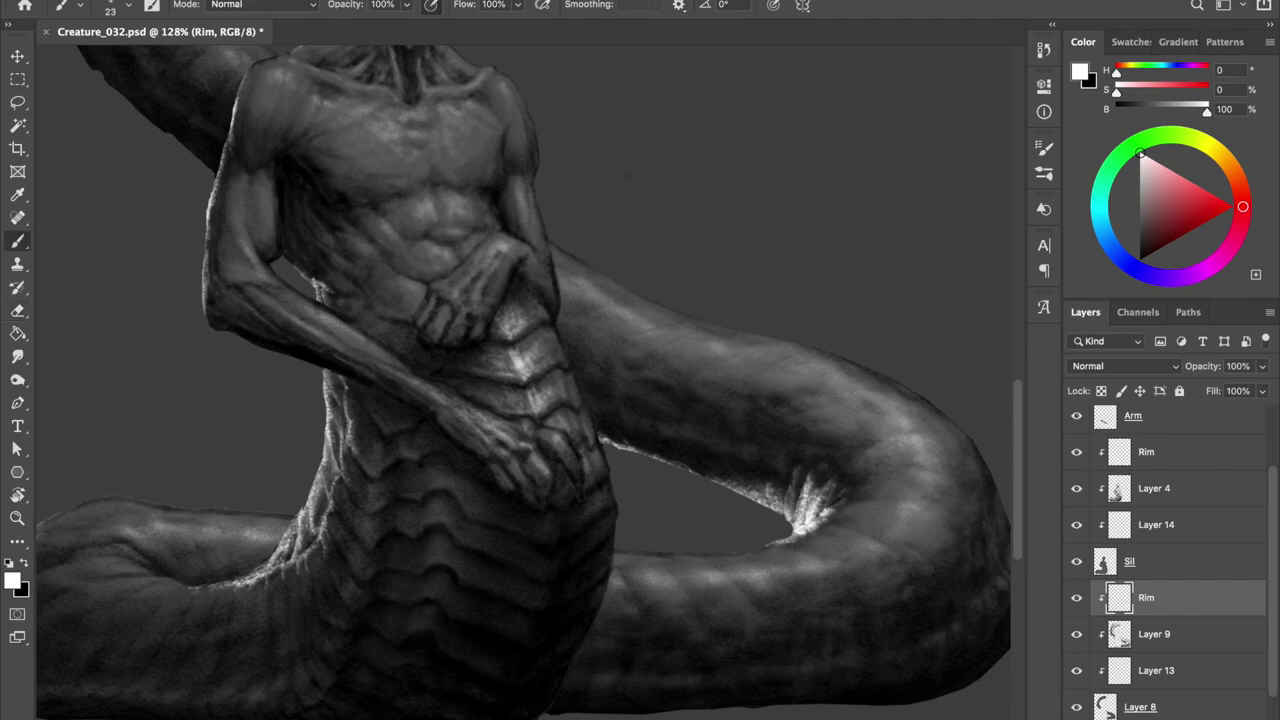
- Erase the overly bright rim highlights on the tail to soften them
key("e")
mouse_move(830, 476)
left_mouse_down()
mouse_move(806, 510)
mouse_move(766, 477)
left_mouse_up()
mouse_move(790, 530)
left_mouse_down()
mouse_move(848, 496)
mouse_move(812, 512)
mouse_move(812, 497)
left_mouse_up()
key("b")
key("e")
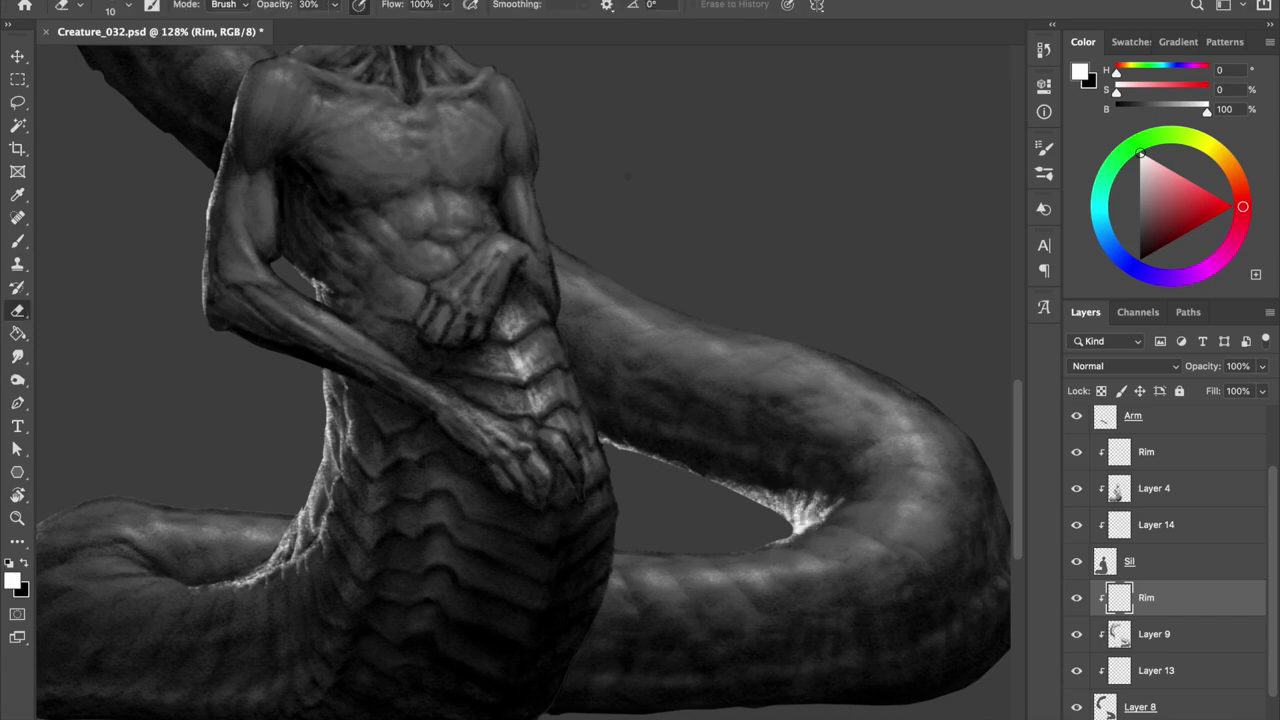
- Mirror the canvas horizontally to judge the tail lighting, then flip it back
scroll(806, 522, "down", 3)
key("b")
key("e")
key("ctrl+shift+h")
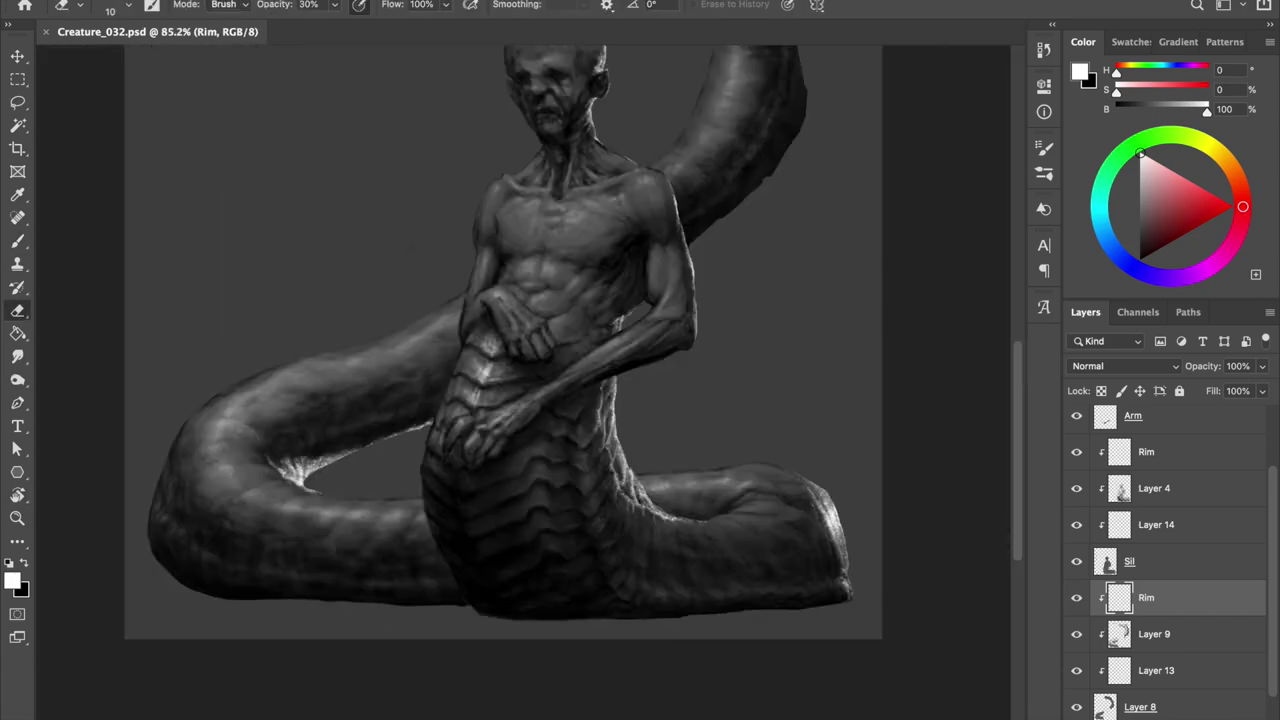
key("ctrl+shift+h")
key("b")
- Paint white rim light along the raised tentacle's left edge, erasing it from the lower edge
mouse_move(254, 267)
left_mouse_down()
mouse_move(358, 402)
mouse_move(455, 478)
left_mouse_up()
left_click_drag(360, 360, 420, 115)
left_click_drag(390, 195, 440, 90)
key("bracketright")
left_click_drag(362, 336, 352, 272)
key("e")
left_click_drag(362, 365, 408, 432)
key("b")
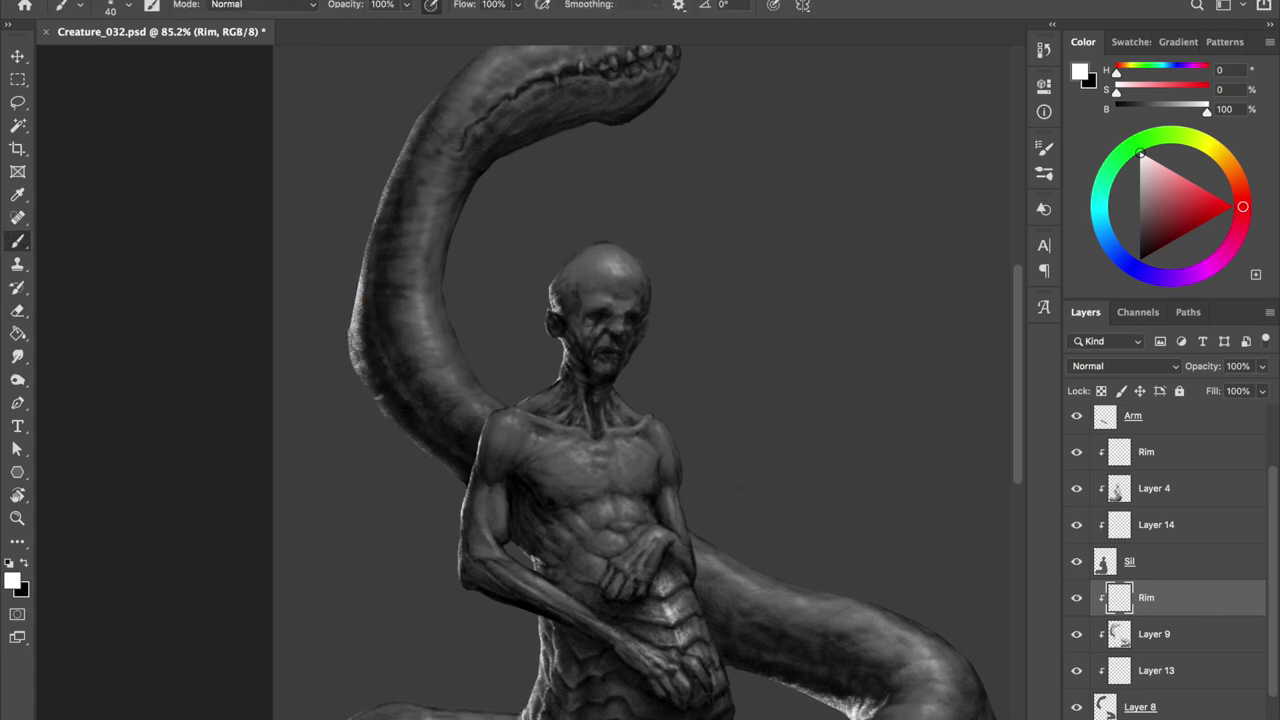
- Save the painting
key("ctrl+s")
scroll(378, 252, "down", 2)
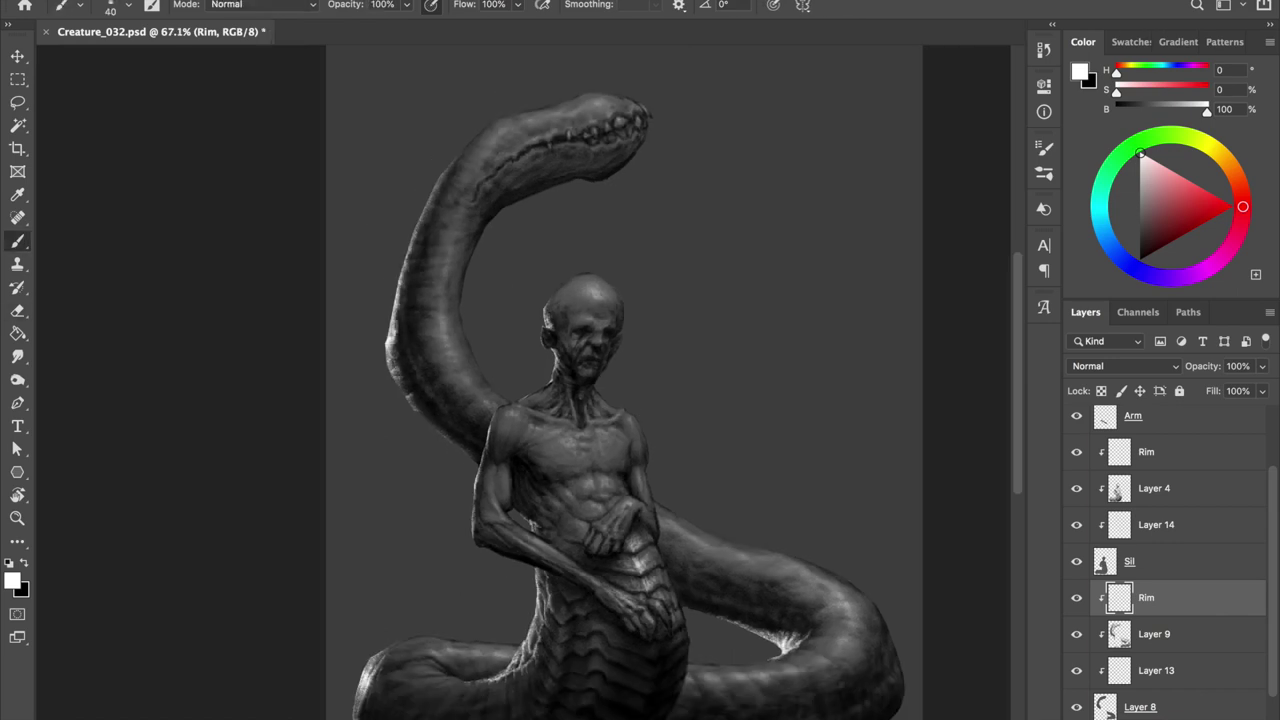
key("e")
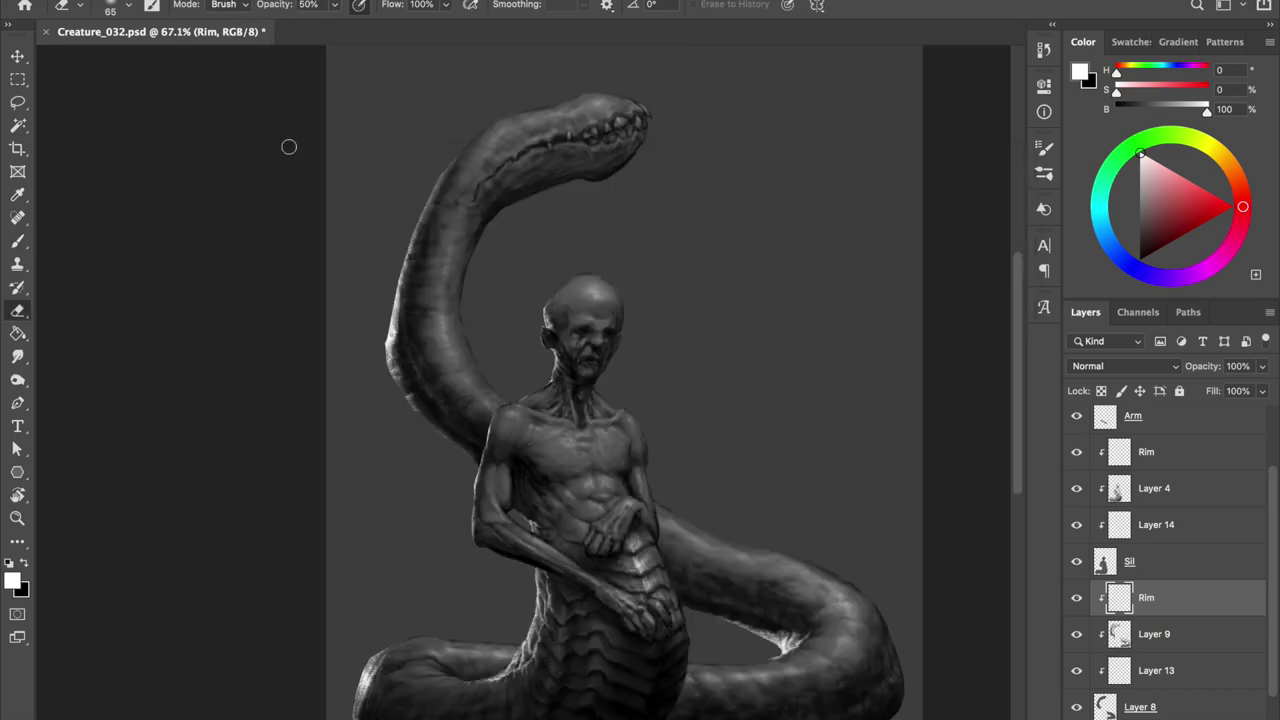
key("b")
- Brighten the rim along the tail's left edge and check it in a mirrored view
left_click_drag(398, 360, 390, 318)
key("e")
key("b")
key("e")
key("ctrl+shift+h")
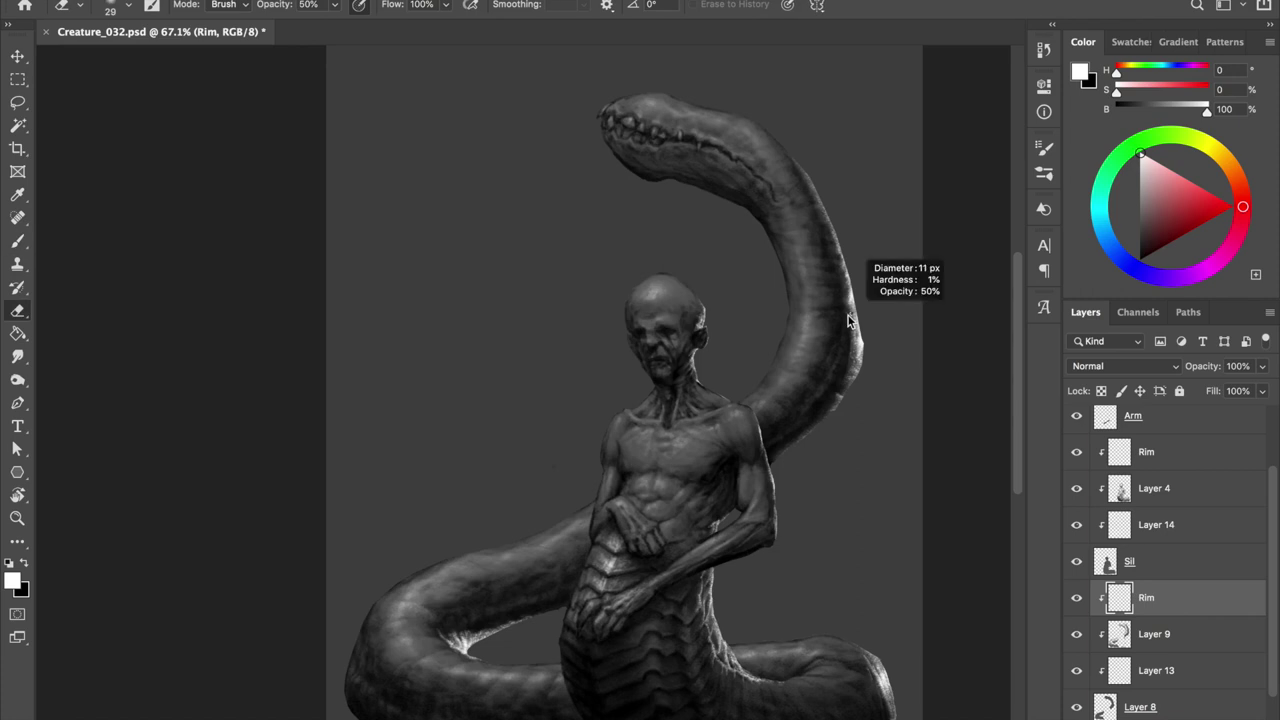
key("ctrl+shift+h")
key("b")
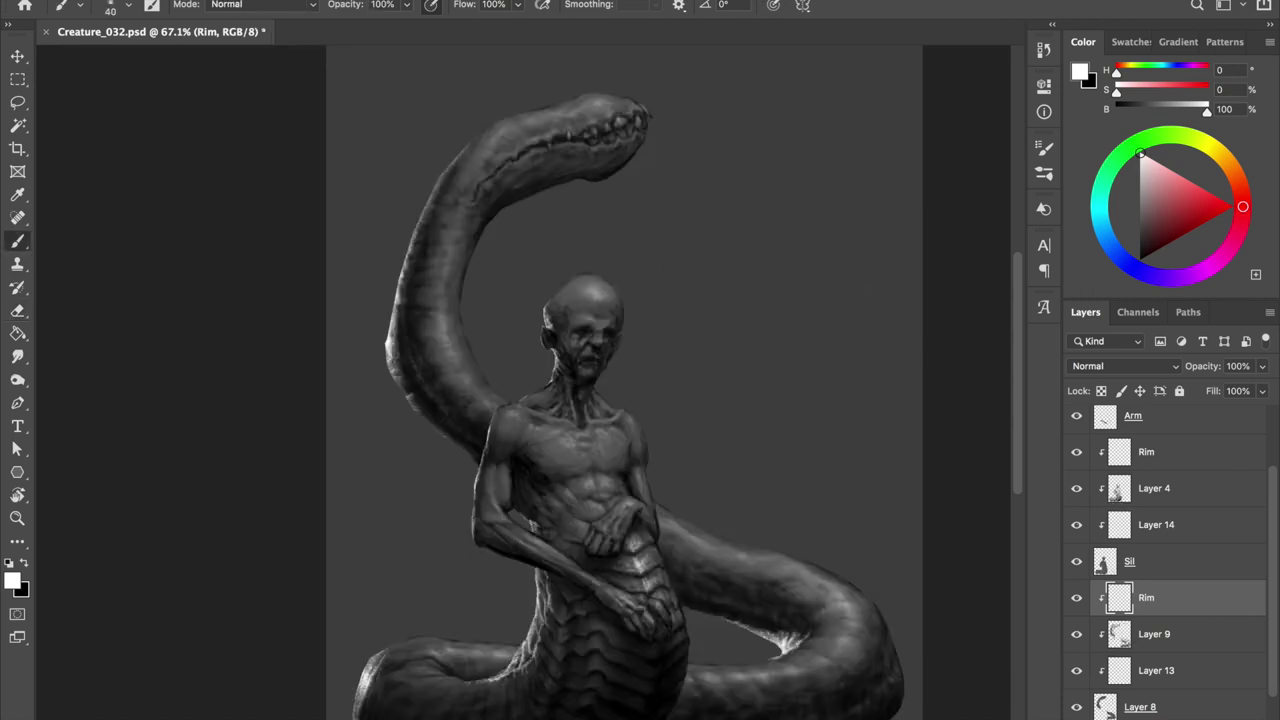
- Zoom in on the head and shoulders and select the upper Rim layer
key("ctrl+plus")
key("ctrl+plus")
left_click(466, 458, "ctrl")
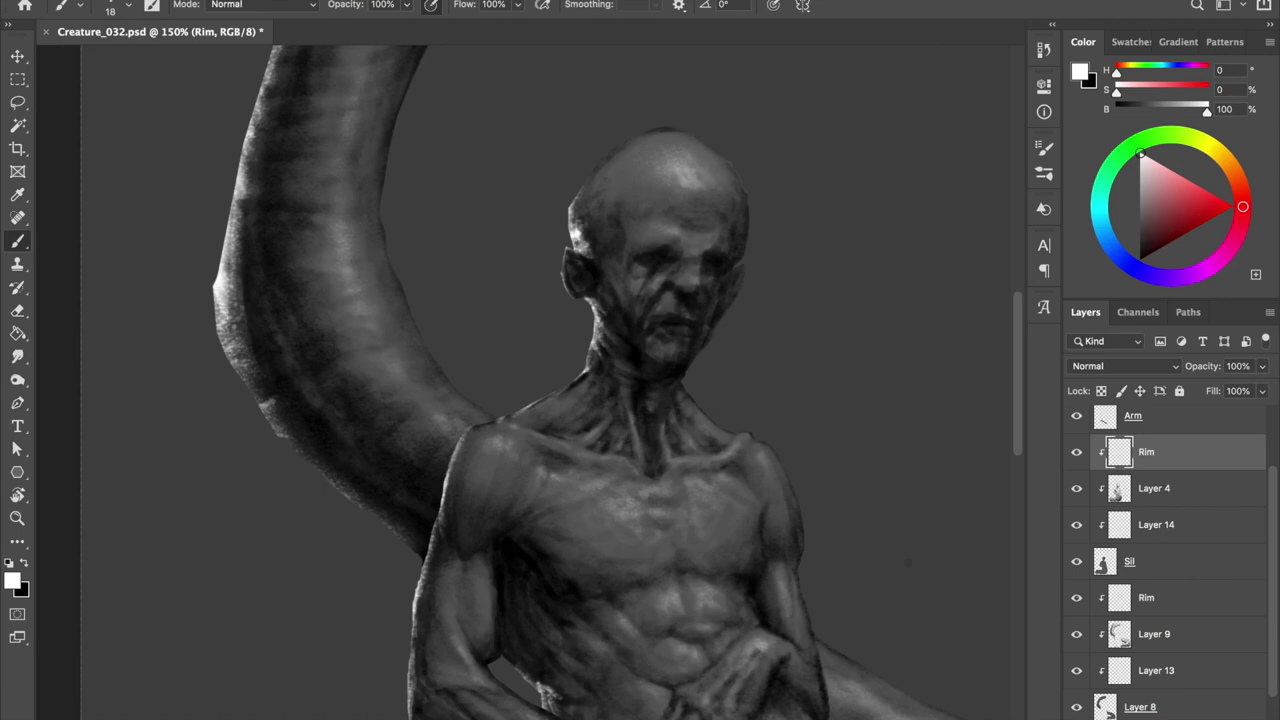
key("e")
key("b")
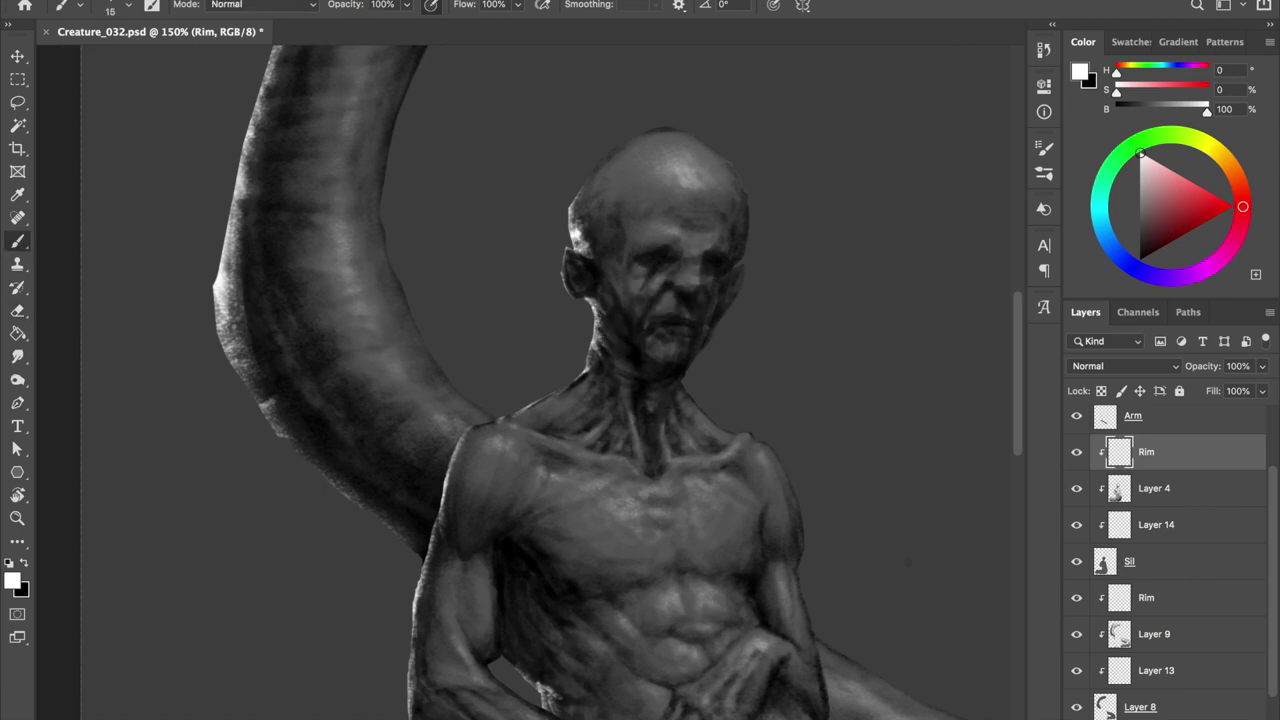